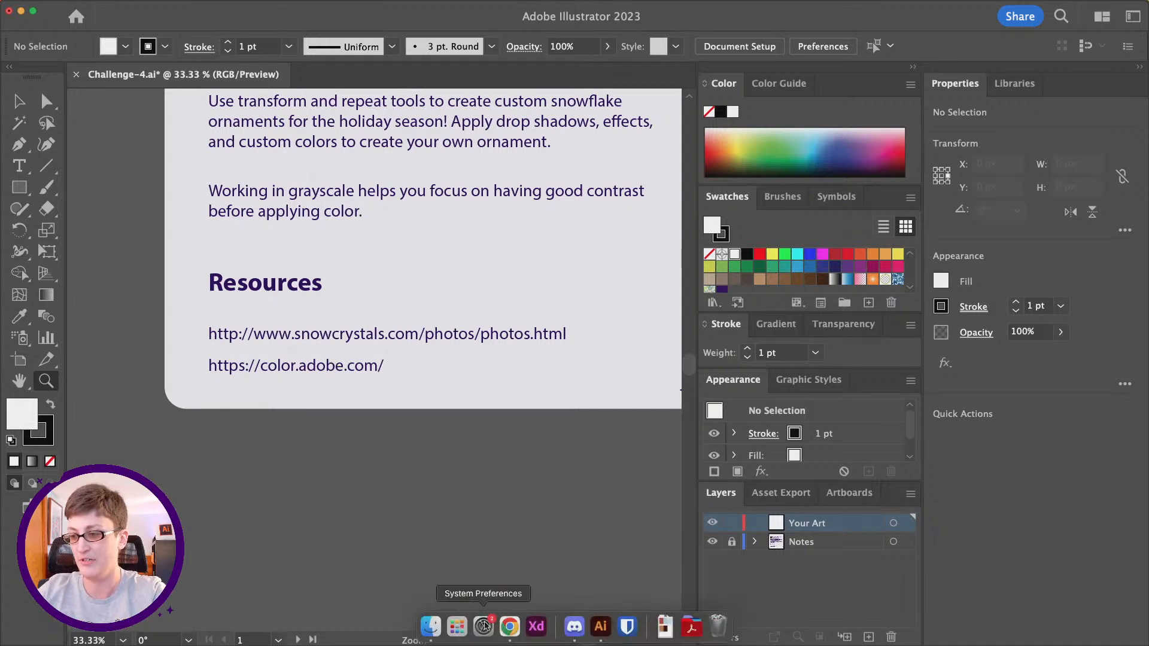
- Switch to Chrome, open the full-size photo of the feathery snowflake fourth in the first gallery row, and copy the image
{"action": "left_click", "coordinate": [510, 625]}
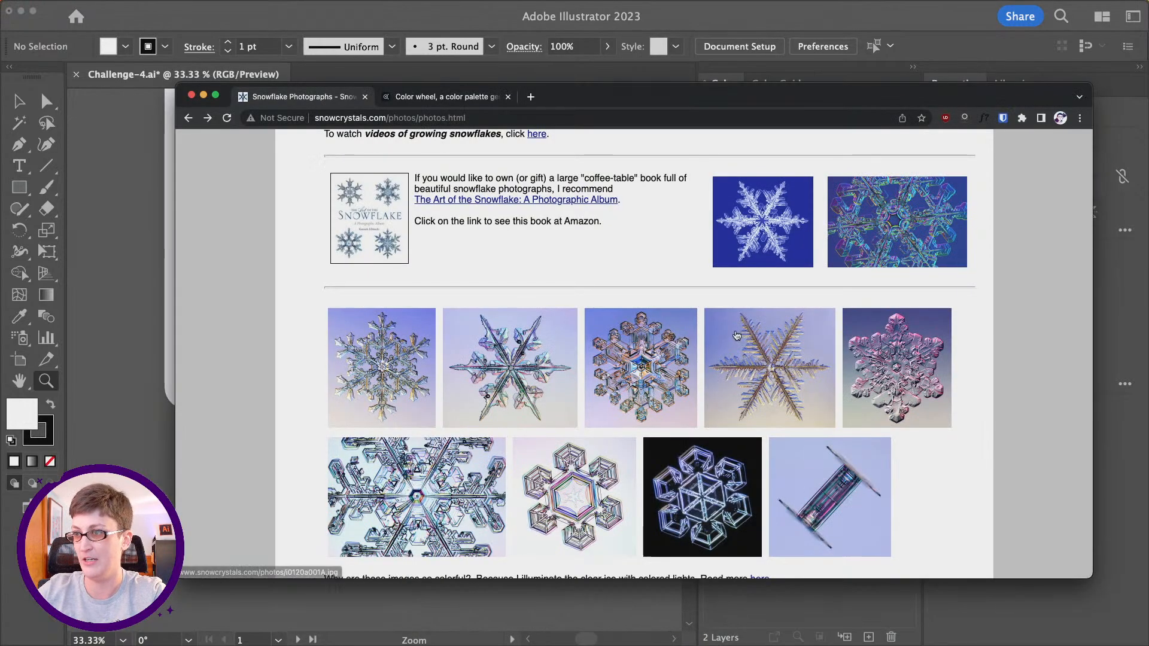
{"action": "scroll", "coordinate": [731, 331], "scroll_direction": "down", "scroll_amount": 2}
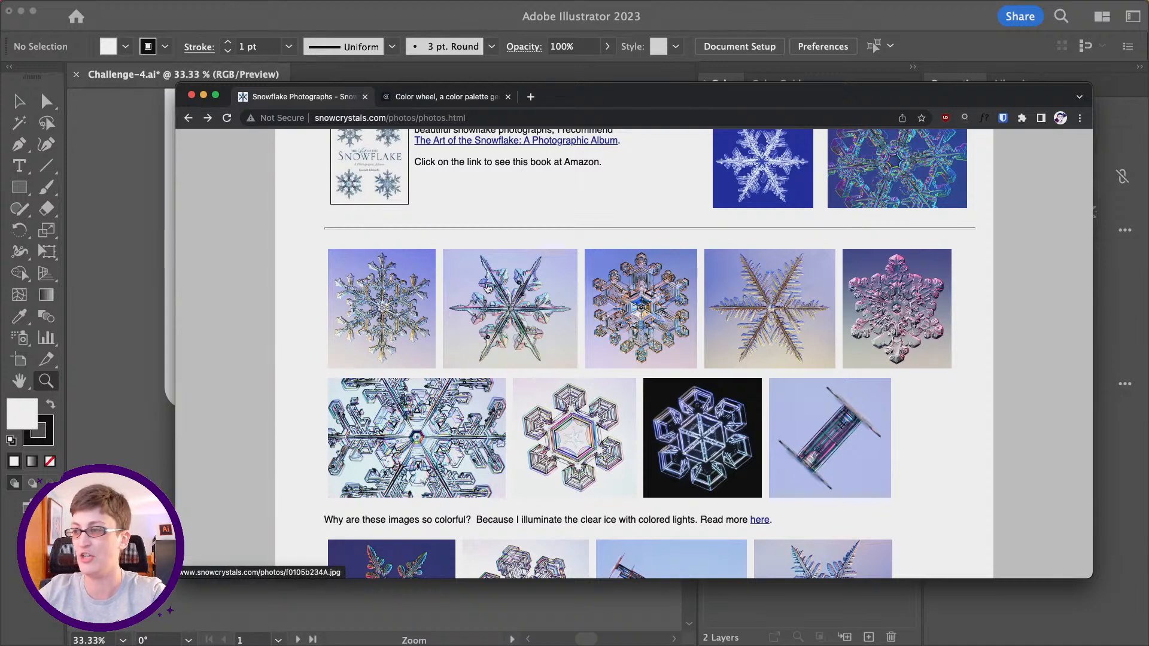
{"action": "left_click", "coordinate": [768, 294]}
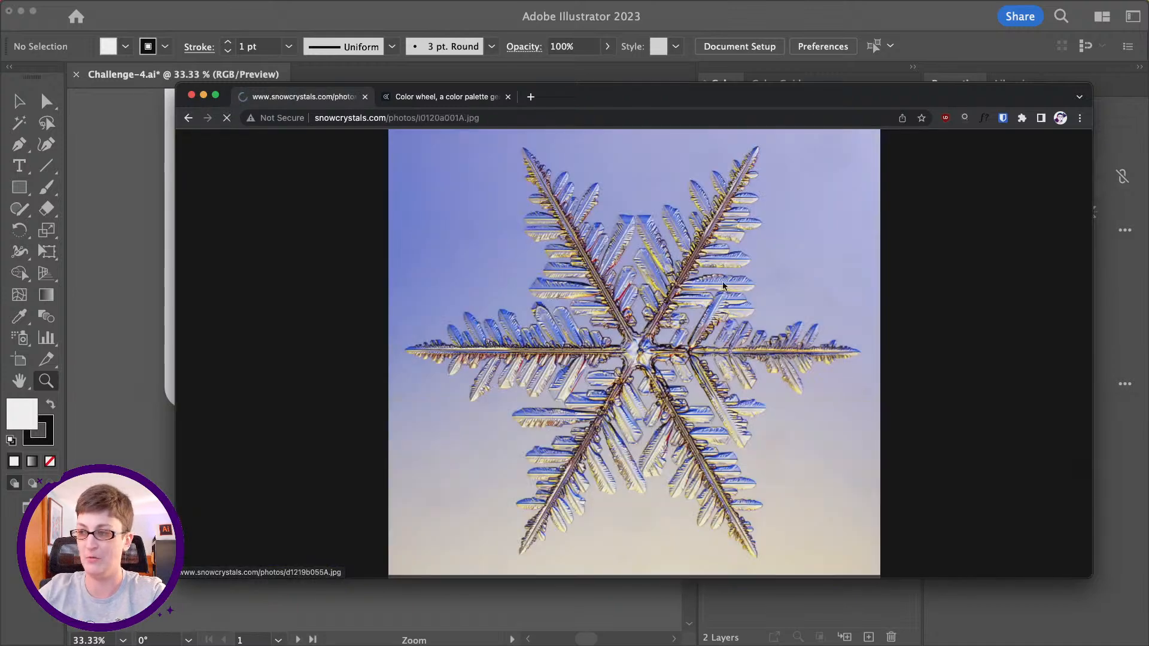
{"action": "right_click", "coordinate": [677, 305]}
{"action": "left_click", "coordinate": [707, 334]}
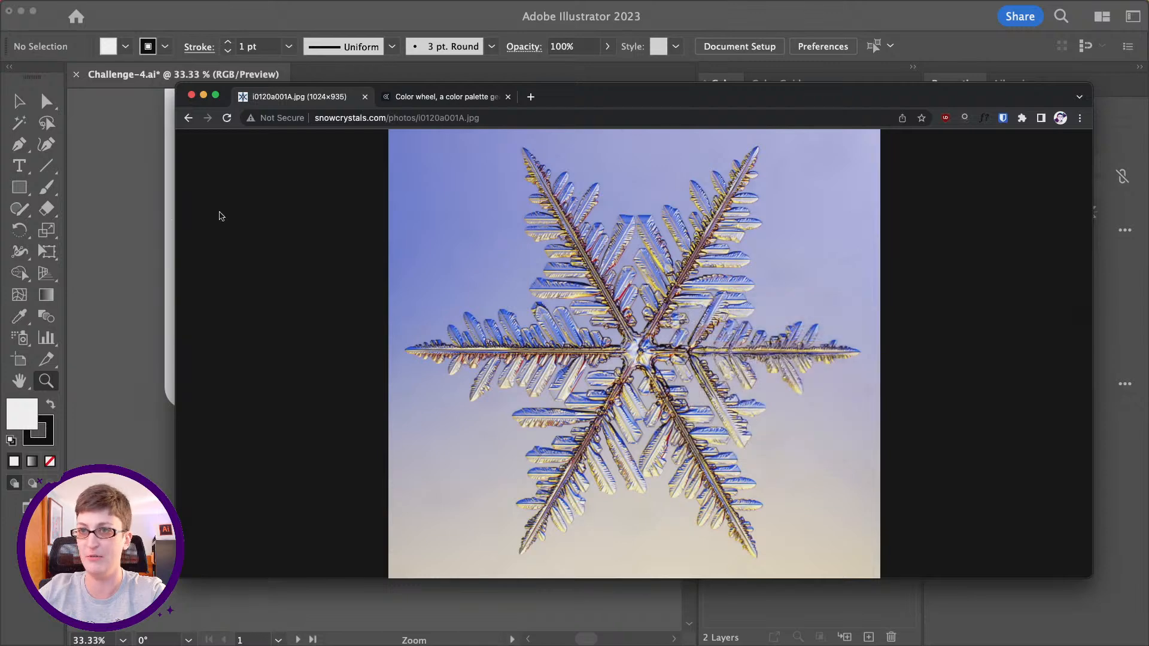
- Return to Illustrator and paste the copied snowflake photo below the first blank artboard
{"action": "left_click", "coordinate": [163, 237]}
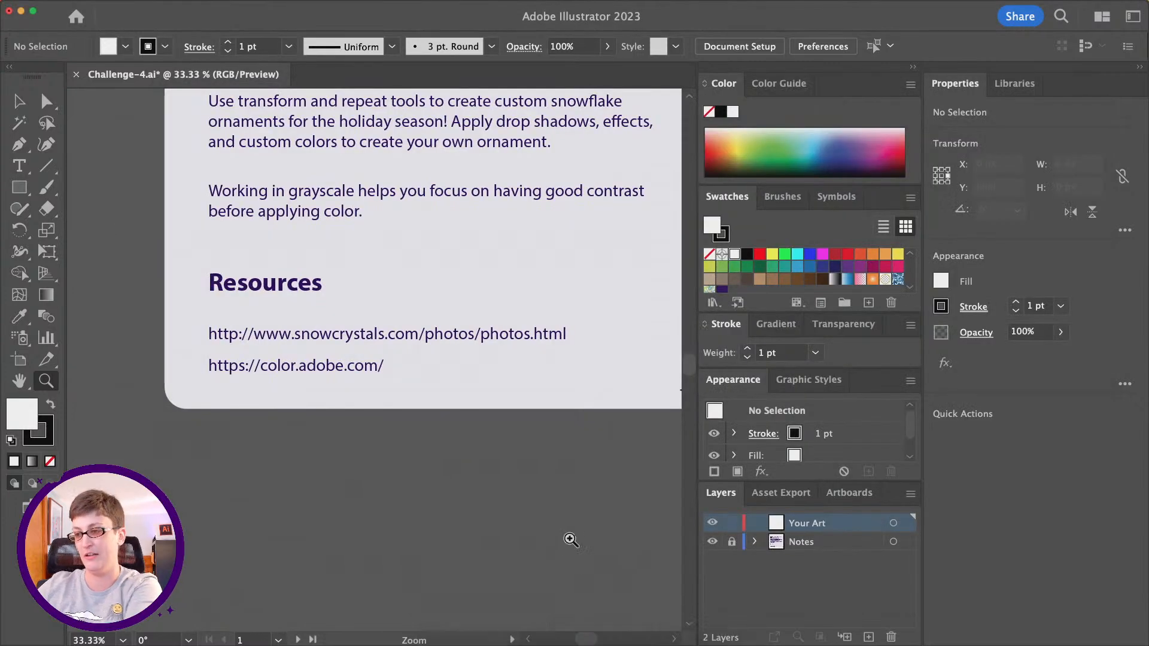
{"action": "left_click", "coordinate": [569, 497], "text": "alt"}
{"action": "left_click", "coordinate": [536, 377], "text": "alt"}
{"action": "left_click", "coordinate": [503, 307], "text": "alt"}
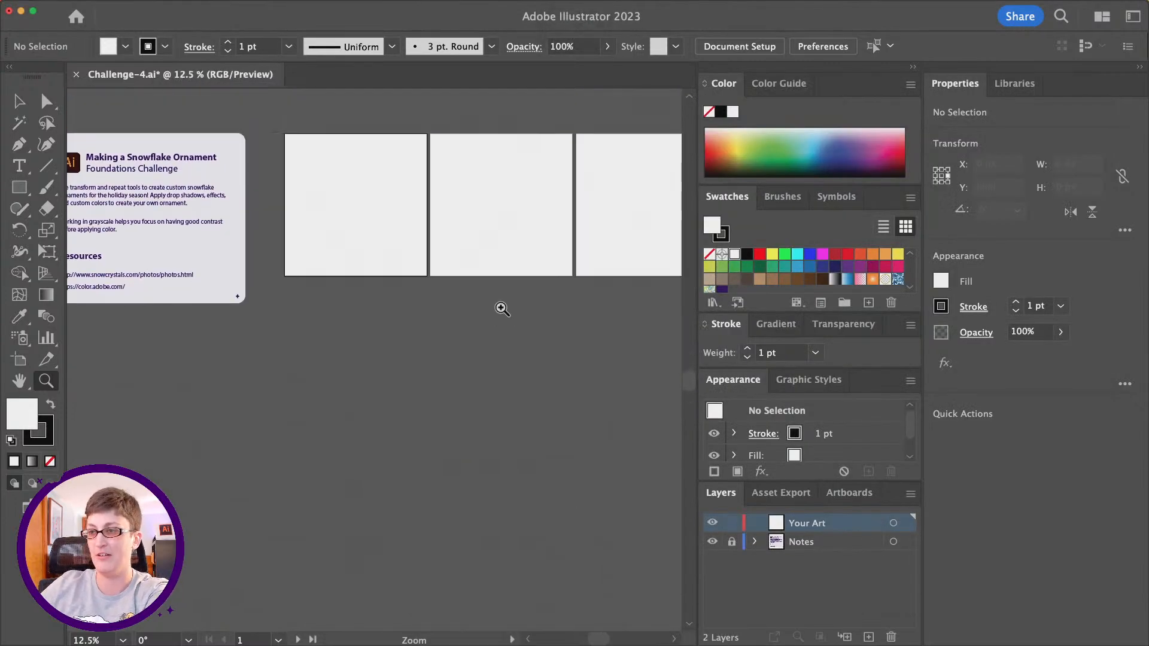
{"action": "right_click", "coordinate": [314, 346]}
{"action": "left_click", "coordinate": [332, 383]}
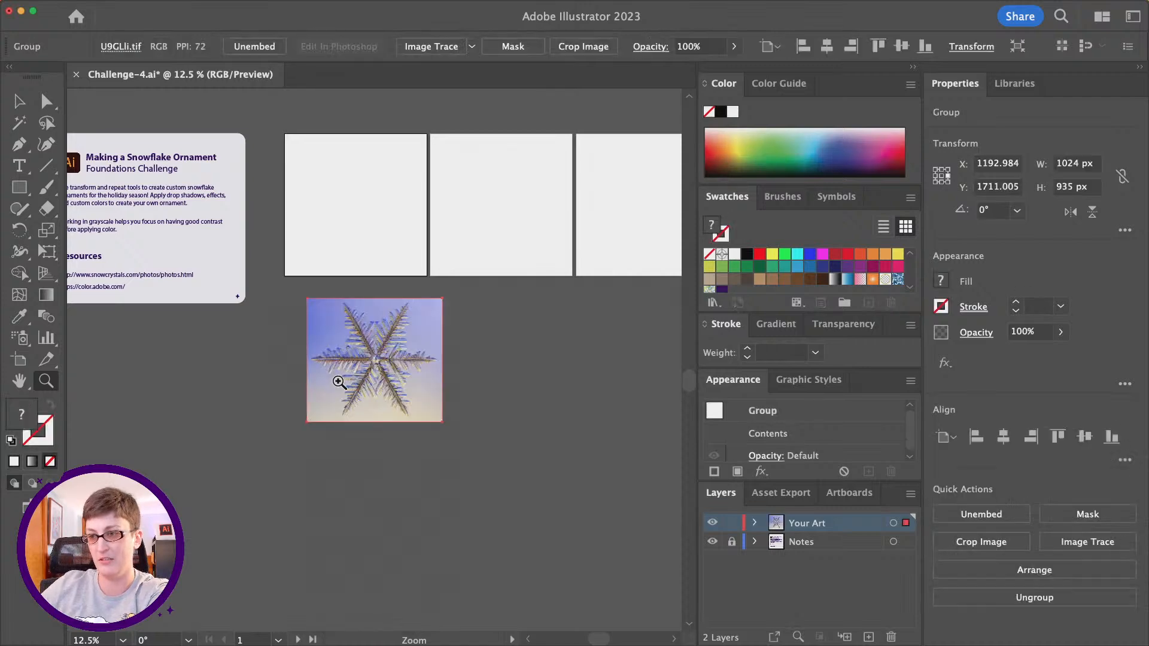
- Switch to Chrome, return to the snowflake gallery and copy the third photo in its first row
{"action": "mouse_move", "coordinate": [366, 644]}
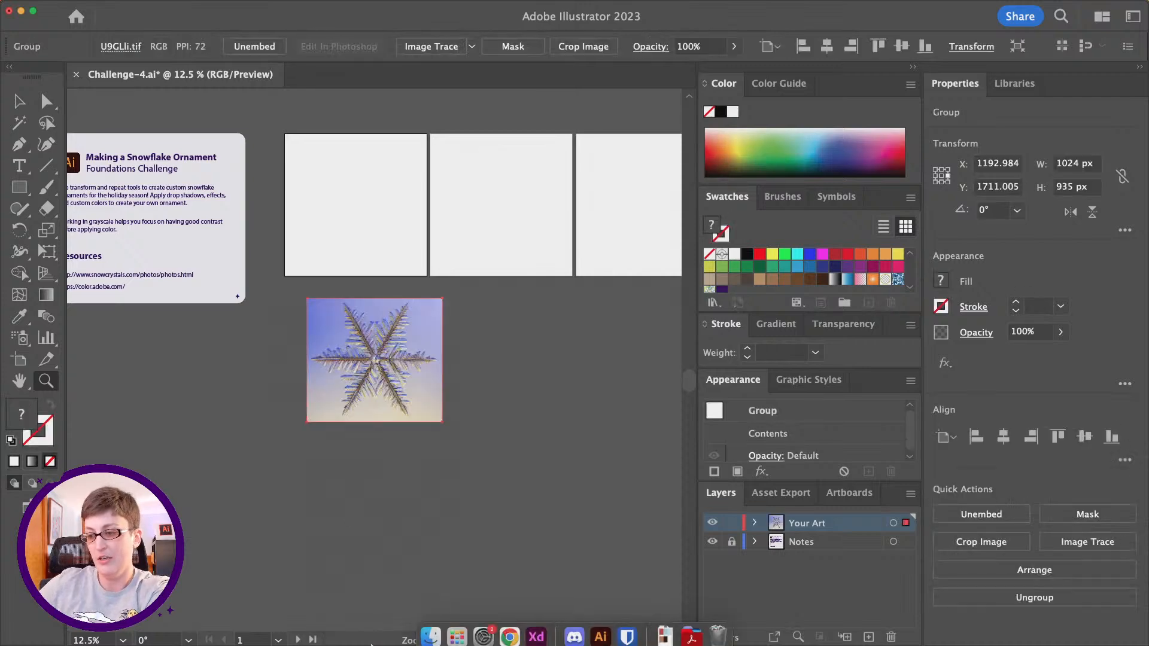
{"action": "left_click", "coordinate": [510, 627]}
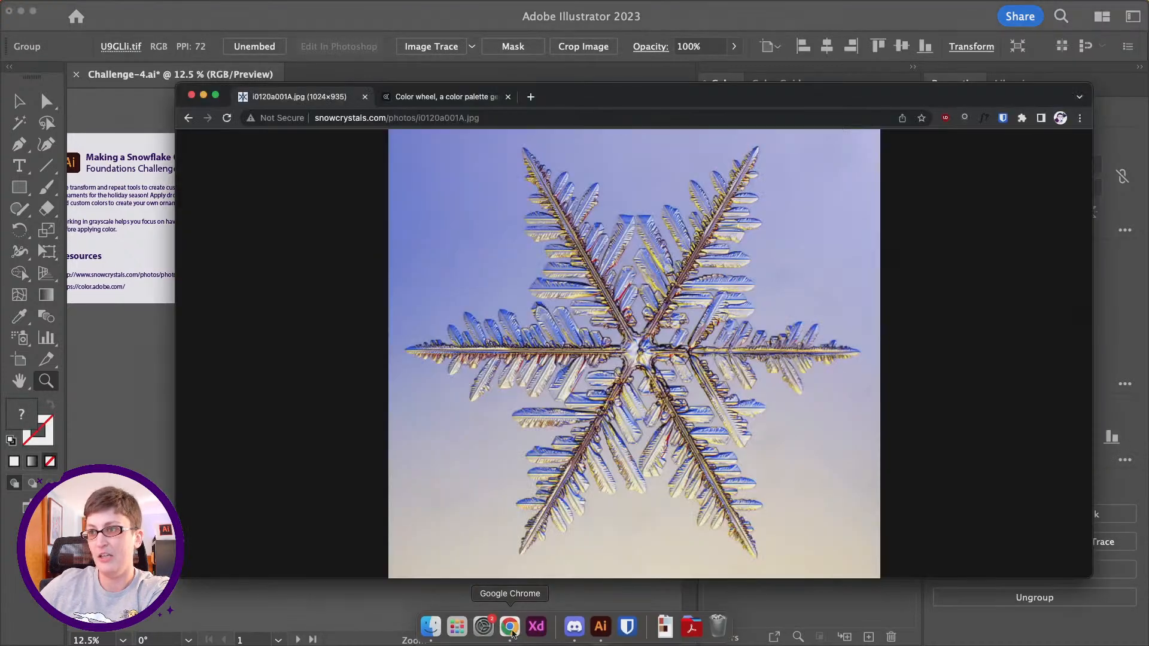
{"action": "left_click", "coordinate": [188, 118]}
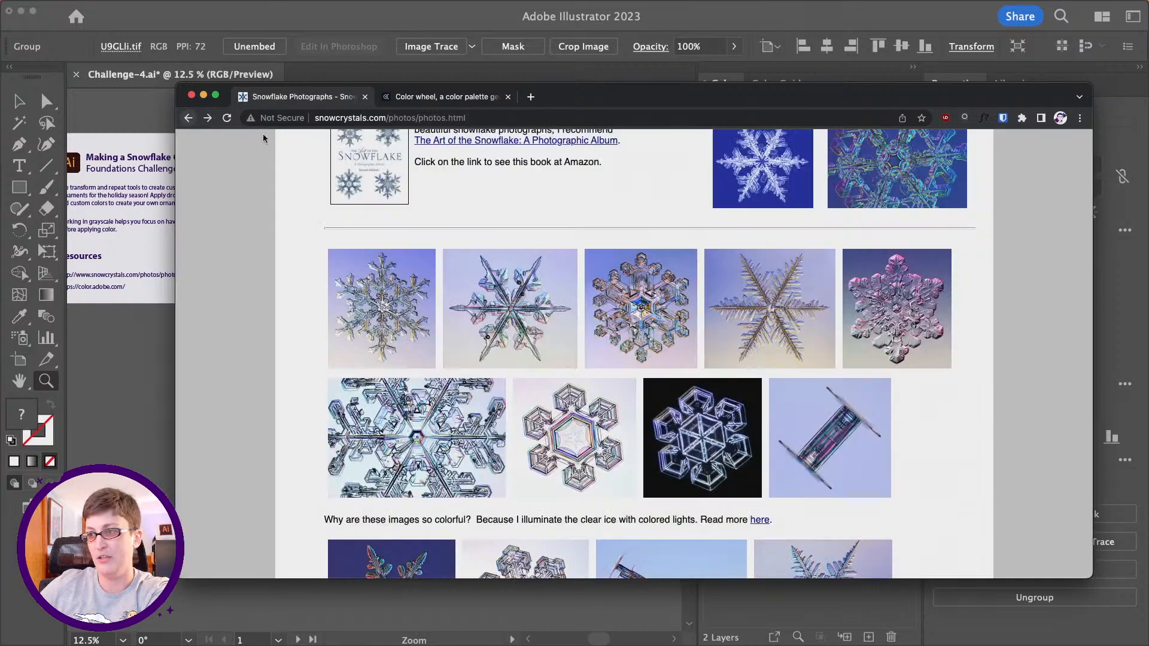
{"action": "left_click", "coordinate": [636, 323]}
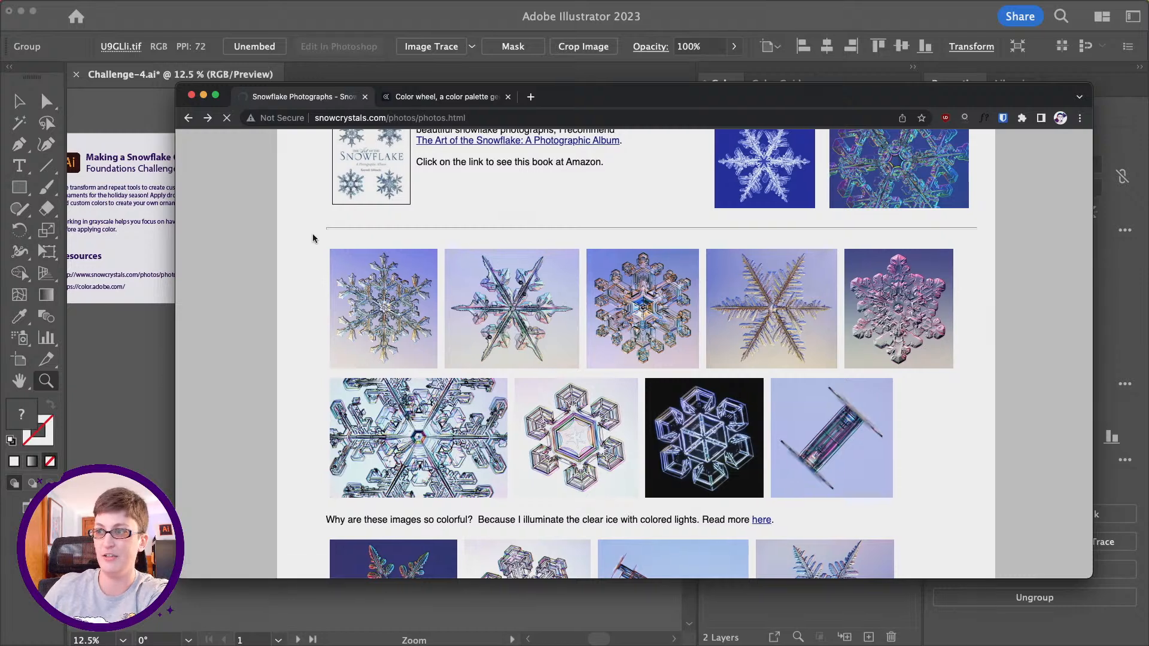
{"action": "right_click", "coordinate": [628, 307]}
{"action": "left_click", "coordinate": [683, 436]}
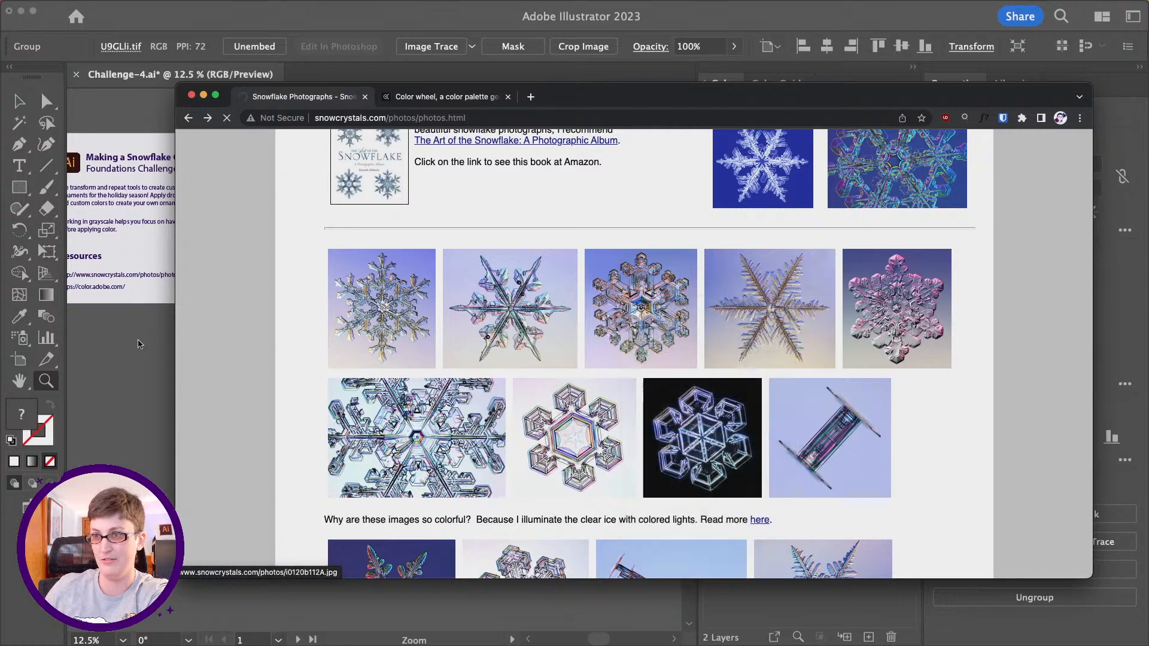
- Return to Illustrator, paste the second snowflake photo, and place it beside the first one, enlarged to the same height
{"action": "key", "text": "super+Tab"}
{"action": "key", "text": "super+v"}
{"action": "left_click", "coordinate": [19, 100]}
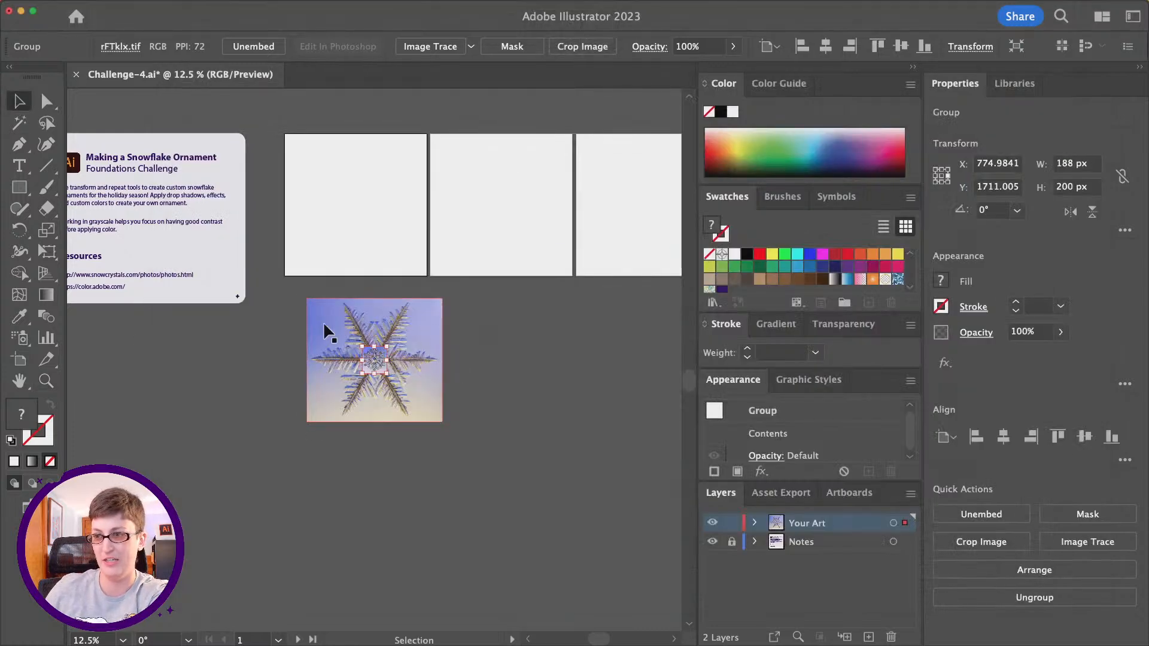
{"action": "left_click_drag", "start_coordinate": [379, 364], "coordinate": [566, 422]}
{"action": "left_click", "coordinate": [557, 447]}
{"action": "scroll", "coordinate": [365, 305], "scroll_direction": "up", "scroll_amount": 1}
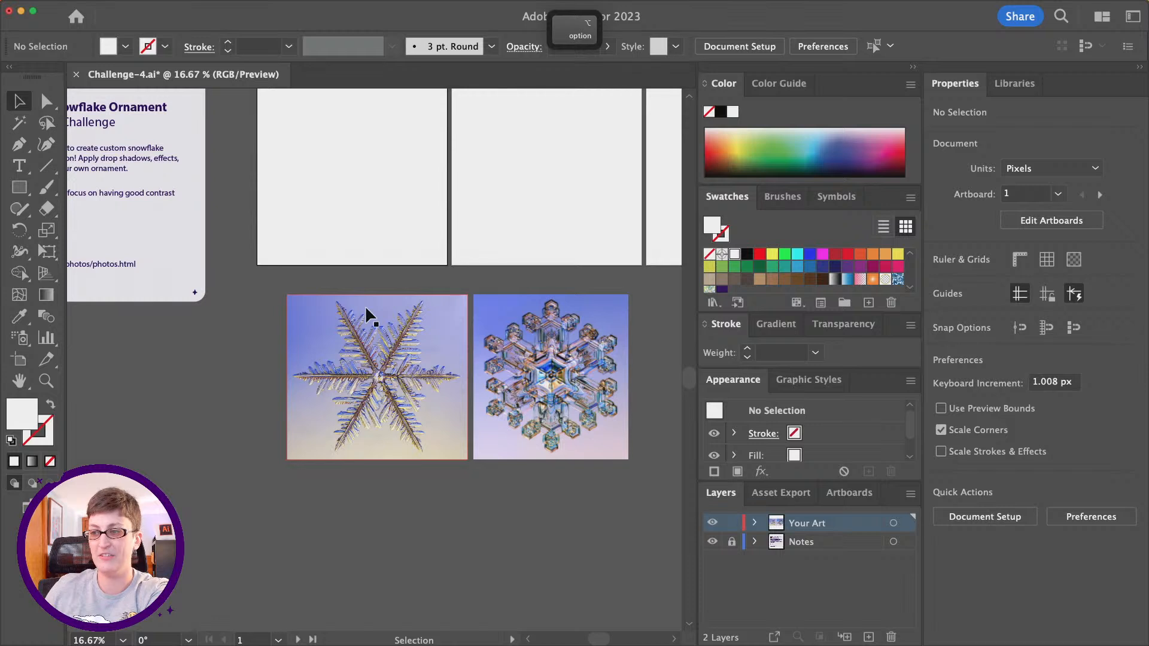
{"action": "scroll", "coordinate": [365, 305], "scroll_direction": "right", "scroll_amount": 2}
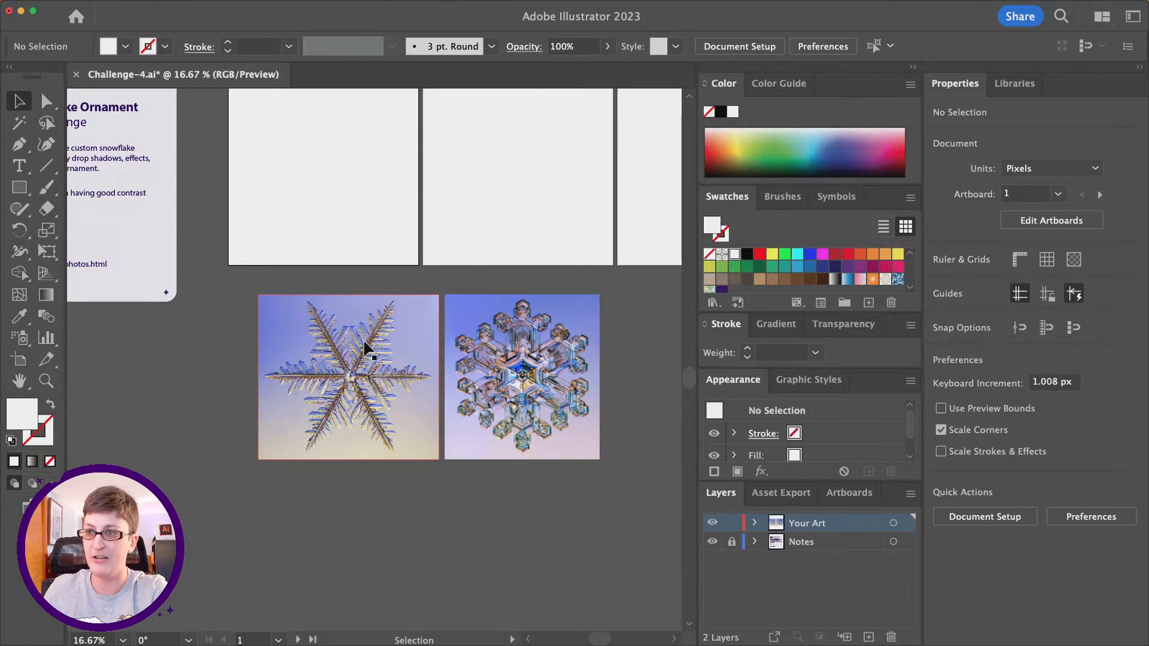
- Start drawing a polar grid on the first blank artboard with the Polar Grid tool and remove all its concentric dividers
{"action": "scroll", "coordinate": [365, 347], "scroll_direction": "up", "scroll_amount": 3}
{"action": "scroll", "coordinate": [354, 359], "scroll_direction": "left", "scroll_amount": 2}
{"action": "key", "text": "alt"}
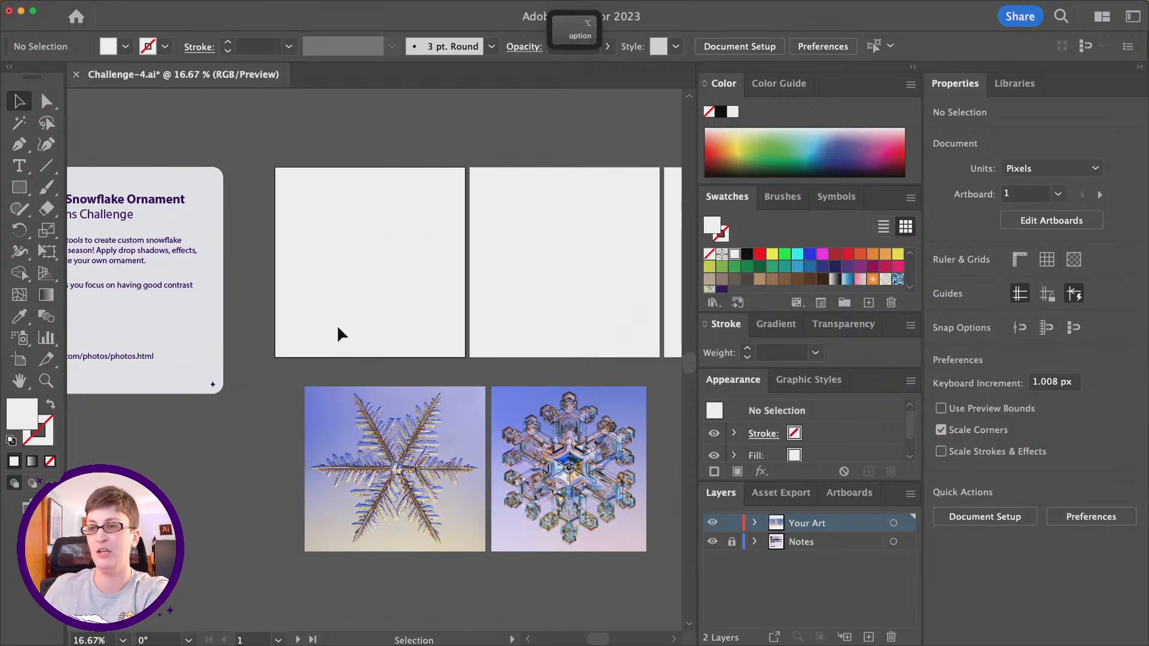
{"action": "scroll", "coordinate": [322, 280], "scroll_direction": "up", "scroll_amount": 2}
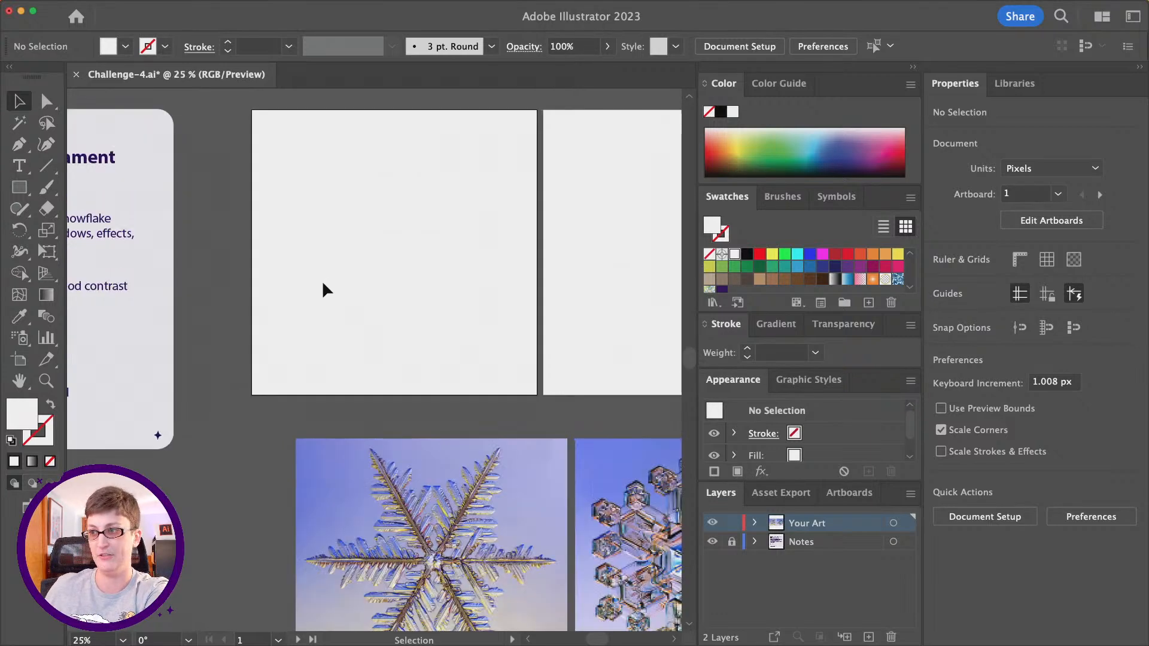
{"action": "scroll", "coordinate": [432, 261], "scroll_direction": "up", "scroll_amount": 1}
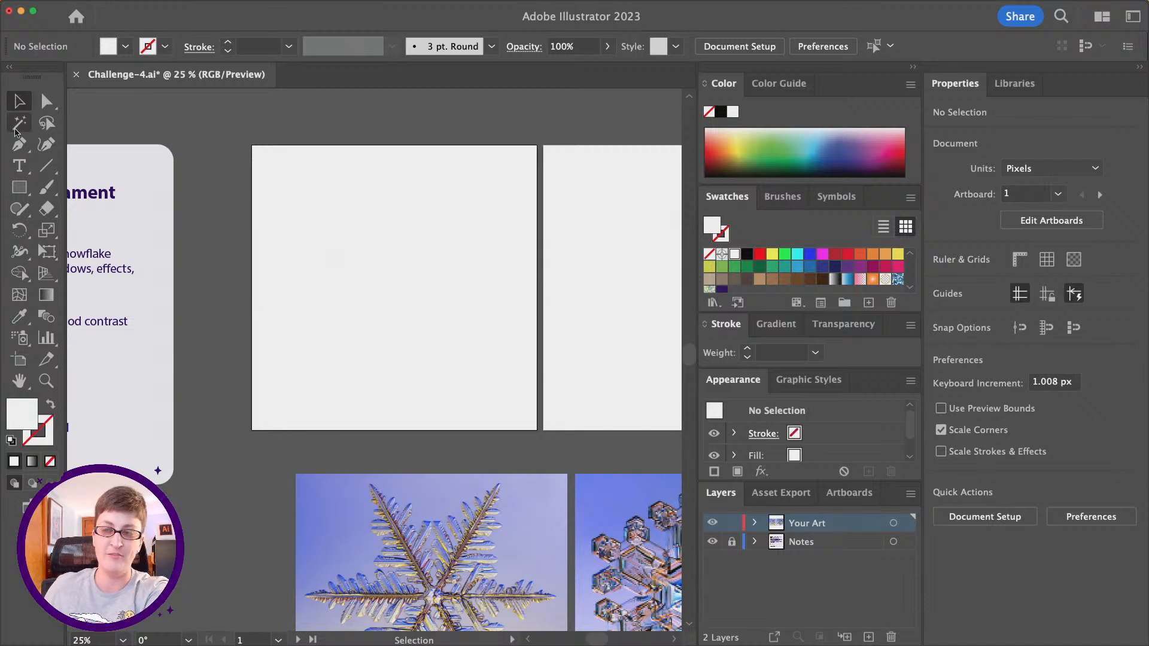
{"action": "left_click", "coordinate": [50, 175]}
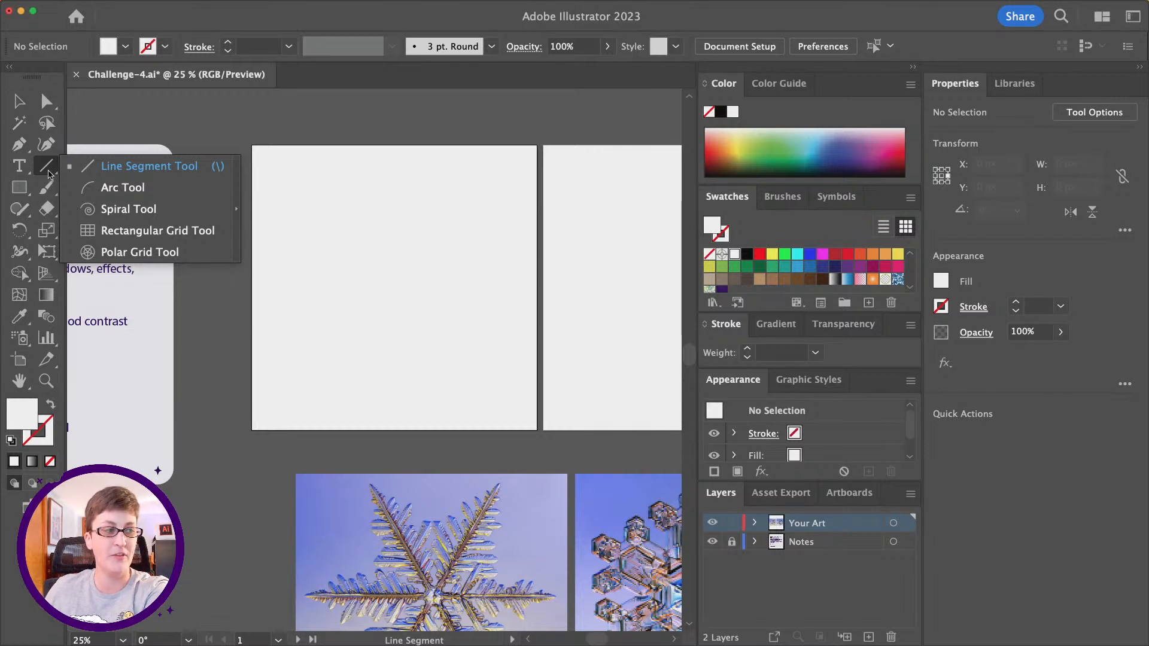
{"action": "left_click", "coordinate": [130, 254]}
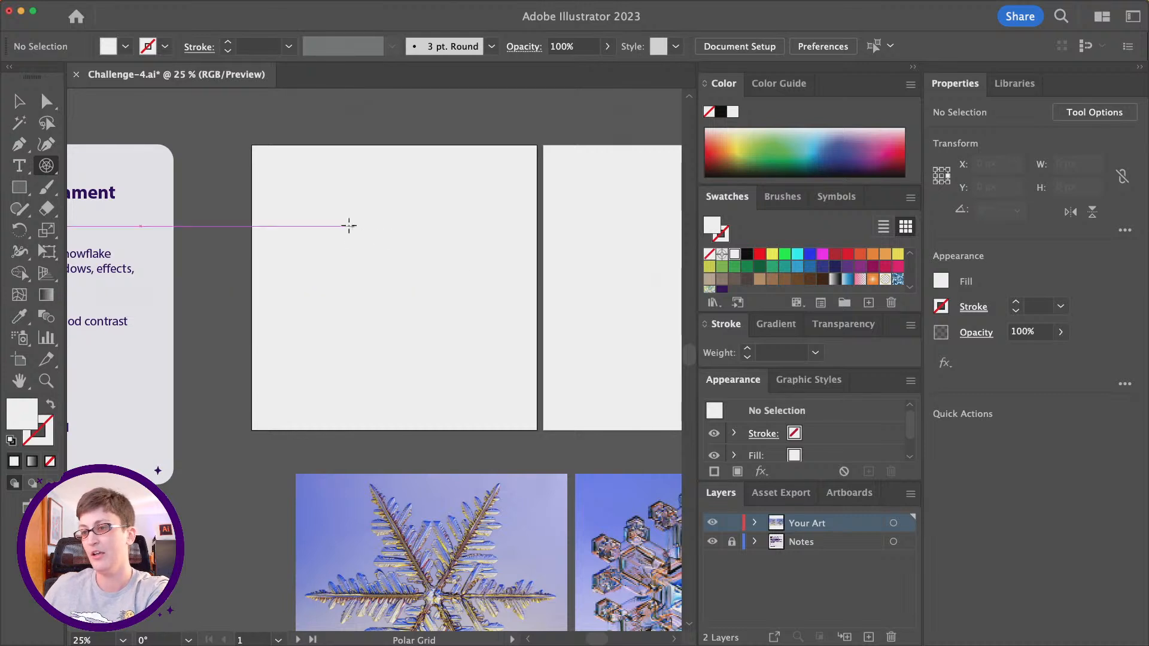
{"action": "left_click_drag", "start_coordinate": [335, 215], "coordinate": [501, 392]}
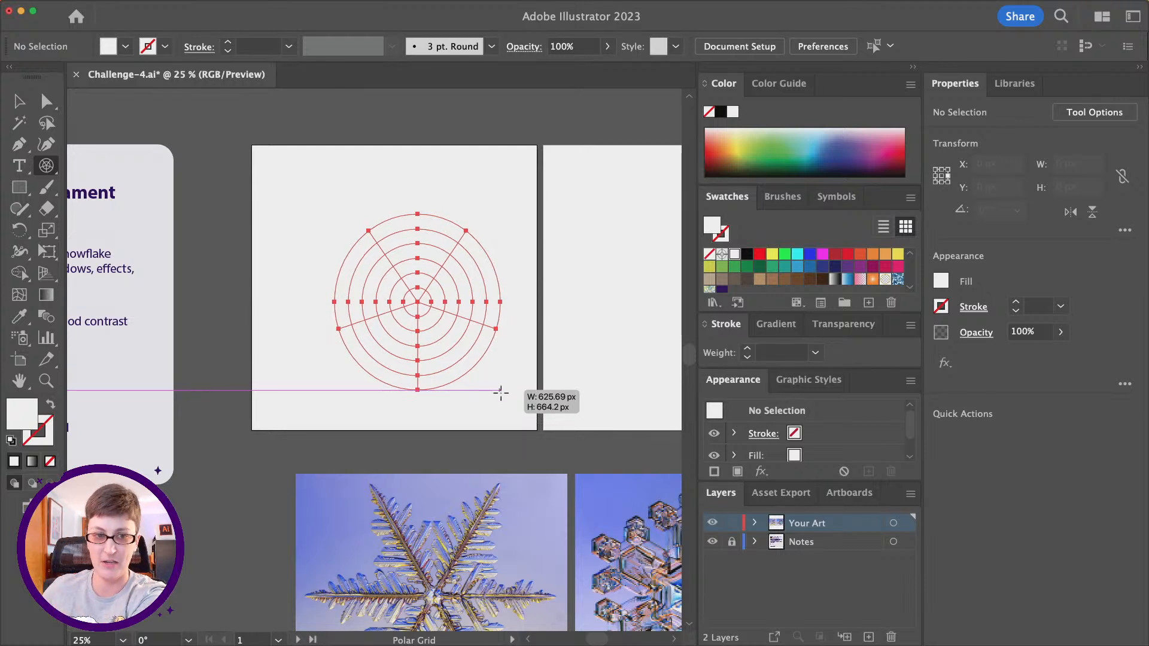
{"action": "left_click_drag", "start_coordinate": [501, 392], "coordinate": [497, 387]}
{"action": "key", "text": "Up"}
{"action": "key", "text": "Up"}
{"action": "key", "text": "Up"}
{"action": "key", "text": "Up"}
{"action": "key", "text": "Up"}
{"action": "key", "text": "Up"}
{"action": "key", "text": "Up"}
{"action": "key", "text": "Up"}
{"action": "key", "text": "Up"}
{"action": "key", "text": "Up"}
{"action": "key", "text": "Up"}
{"action": "key", "text": "Down"}
{"action": "key", "text": "Down"}
{"action": "key", "text": "Down"}
{"action": "key", "text": "Down"}
{"action": "key", "text": "Down"}
{"action": "key", "text": "Down"}
{"action": "key", "text": "Down"}
{"action": "key", "text": "Down"}
{"action": "key", "text": "Down"}
{"action": "key", "text": "Down"}
{"action": "key", "text": "Down"}
{"action": "key", "text": "Down"}
{"action": "key", "text": "Down"}
{"action": "key", "text": "Down"}
{"action": "key", "text": "Down"}
{"action": "key", "text": "Down"}
{"action": "key", "text": "Down"}
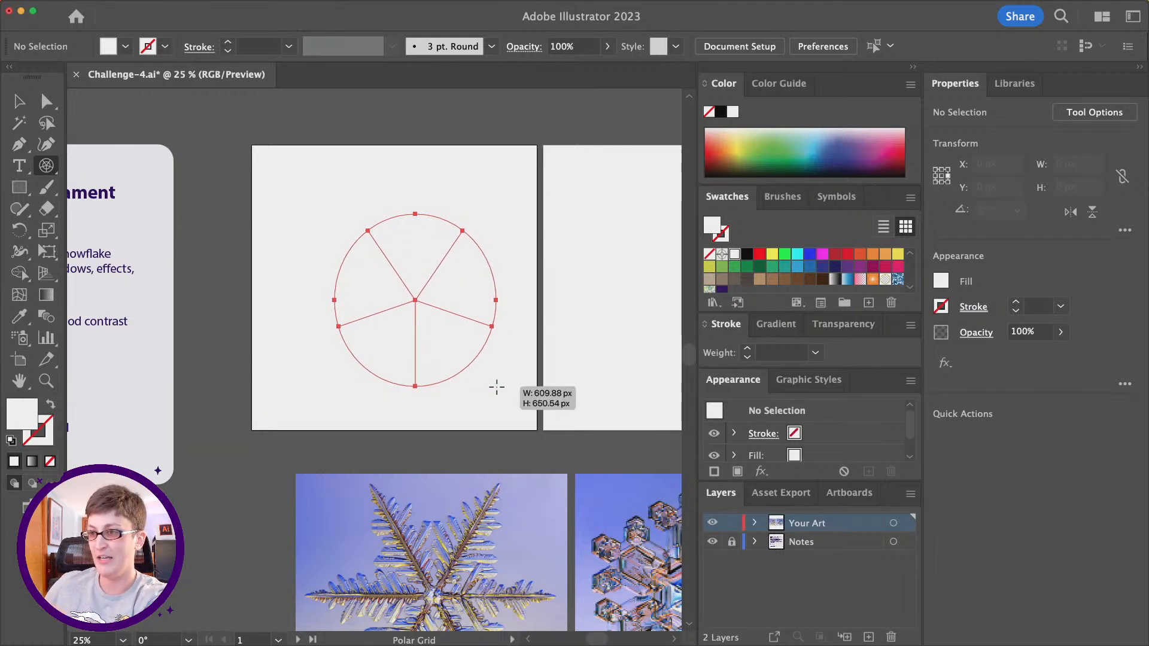
{"action": "left_click_drag", "start_coordinate": [497, 388], "coordinate": [497, 387]}
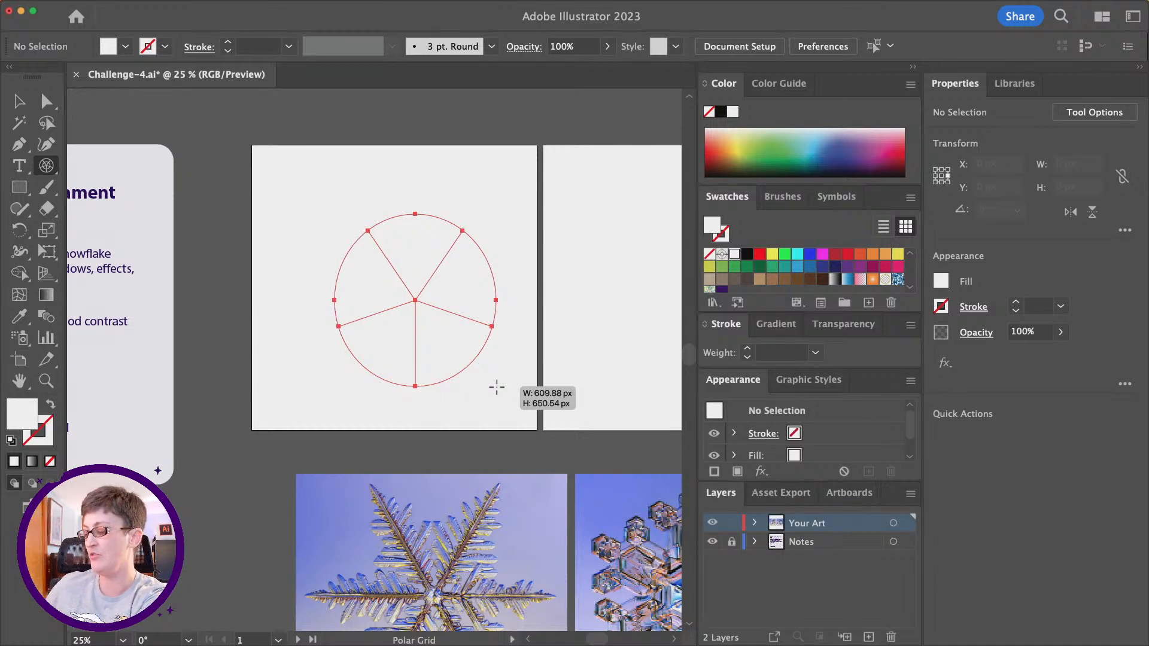
- Set the polar grid to six radial dividers and finish it as a perfect circle about 625 px across
{"action": "key", "text": "Left"}
{"action": "left_click_drag", "start_coordinate": [497, 387], "coordinate": [484, 381]}
{"action": "key", "text": "Left"}
{"action": "key", "text": "Left"}
{"action": "key", "text": "Left"}
{"action": "key", "text": "Right"}
{"action": "key", "text": "Right"}
{"action": "key", "text": "Right"}
{"action": "key", "text": "Right"}
{"action": "key", "text": "Right"}
{"action": "key", "text": "Right"}
{"action": "key", "text": "Left"}
{"action": "key", "text": "shift"}
- Move the polar grid to the vertical center of the first artboard and give it a black 1 pt stroke
{"action": "left_click", "coordinate": [19, 101]}
{"action": "left_click", "coordinate": [395, 204]}
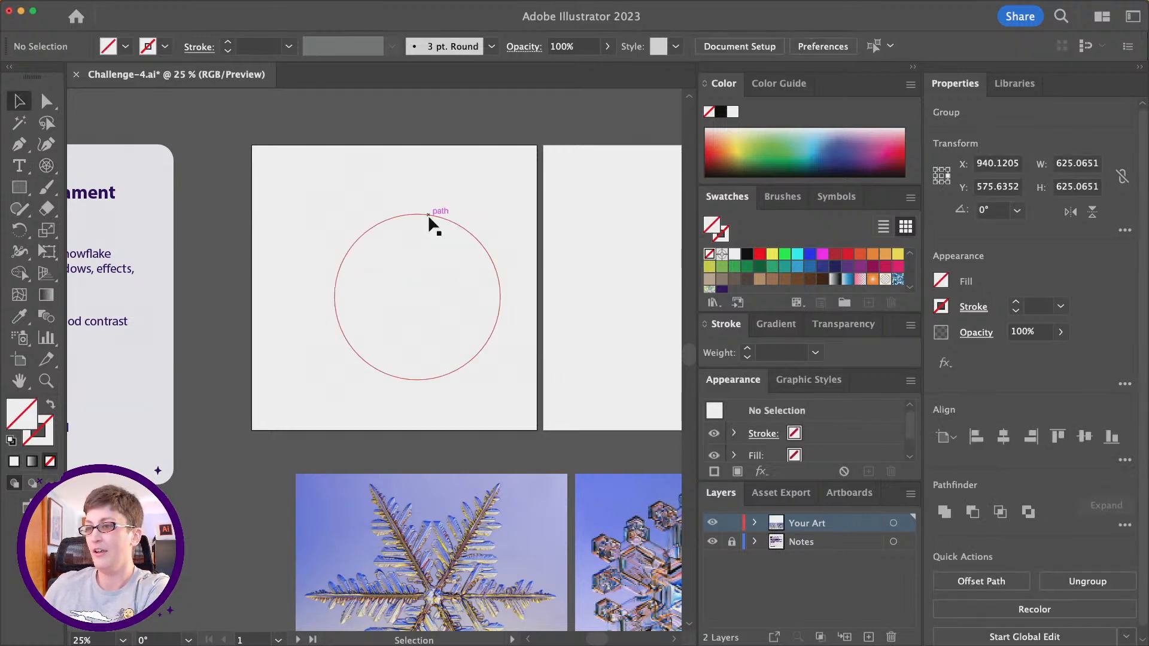
{"action": "left_click_drag", "start_coordinate": [429, 211], "coordinate": [418, 201]}
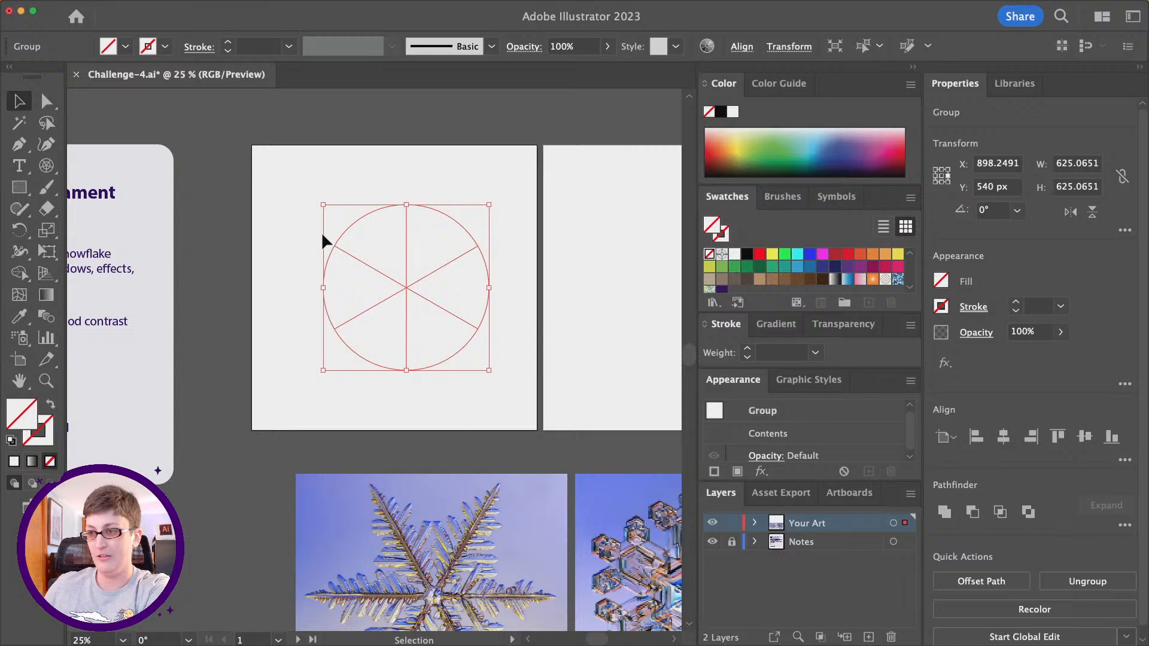
{"action": "left_click", "coordinate": [726, 239]}
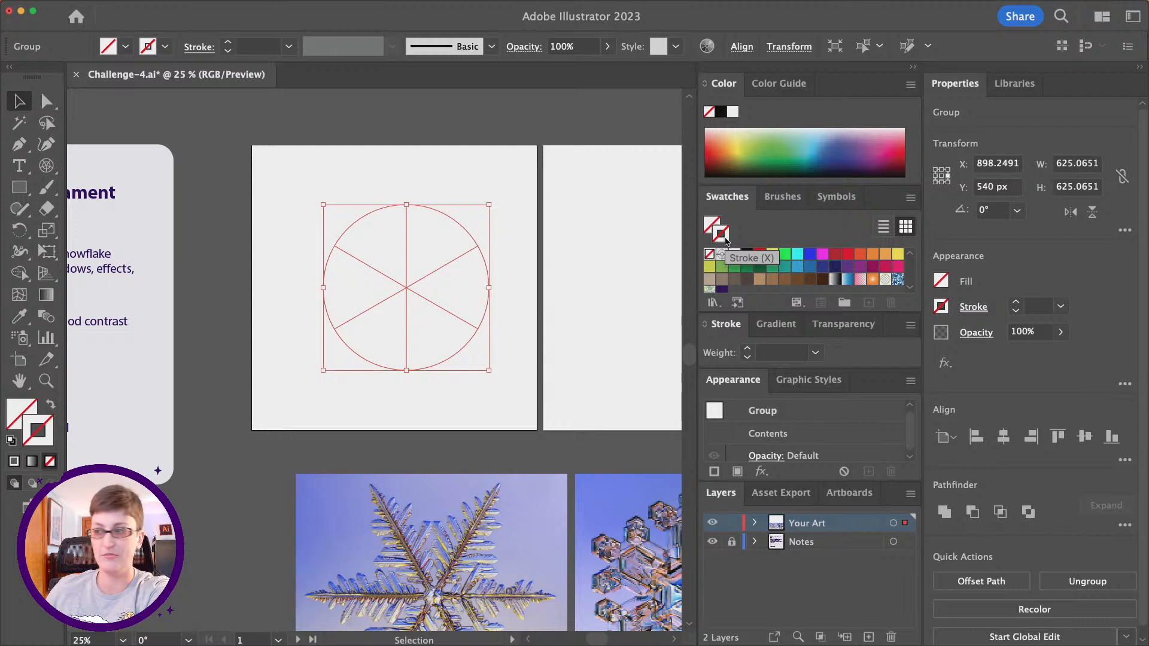
{"action": "left_click", "coordinate": [747, 255]}
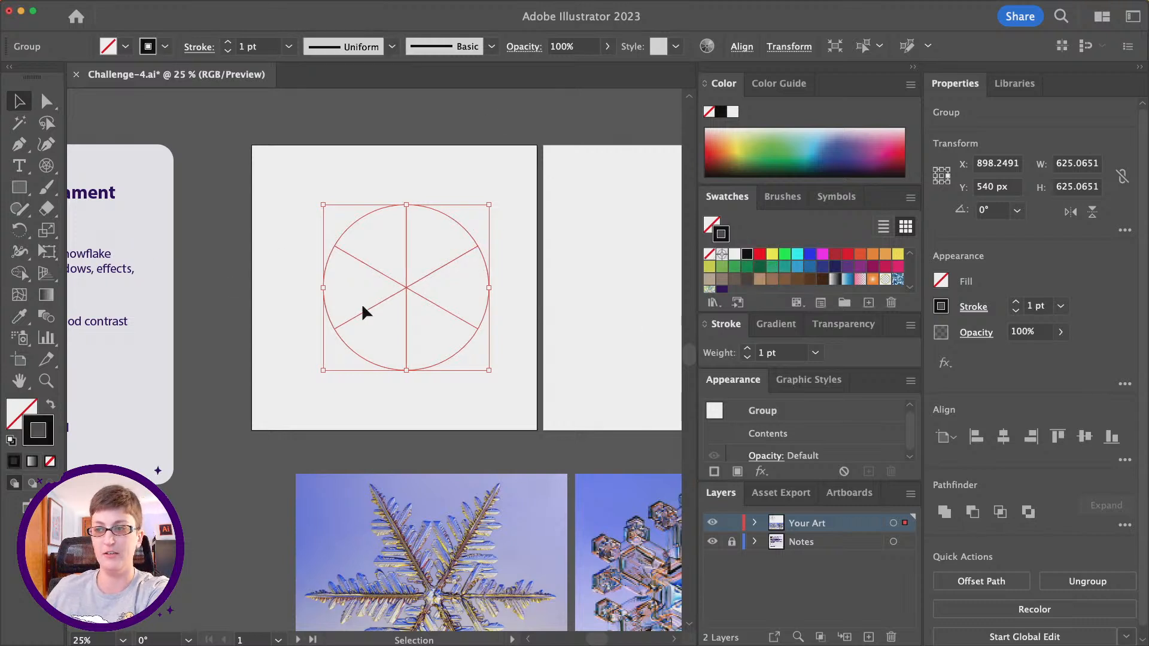
- Delete the polar grid's outer circle with the Direct Selection tool, keeping only the six radial lines
{"action": "scroll", "coordinate": [377, 307], "scroll_direction": "up", "scroll_amount": 1, "text": "alt"}
{"action": "scroll", "coordinate": [378, 308], "scroll_direction": "up", "scroll_amount": 1, "text": "alt"}
{"action": "scroll", "coordinate": [376, 309], "scroll_direction": "down", "scroll_amount": 1, "text": "alt"}
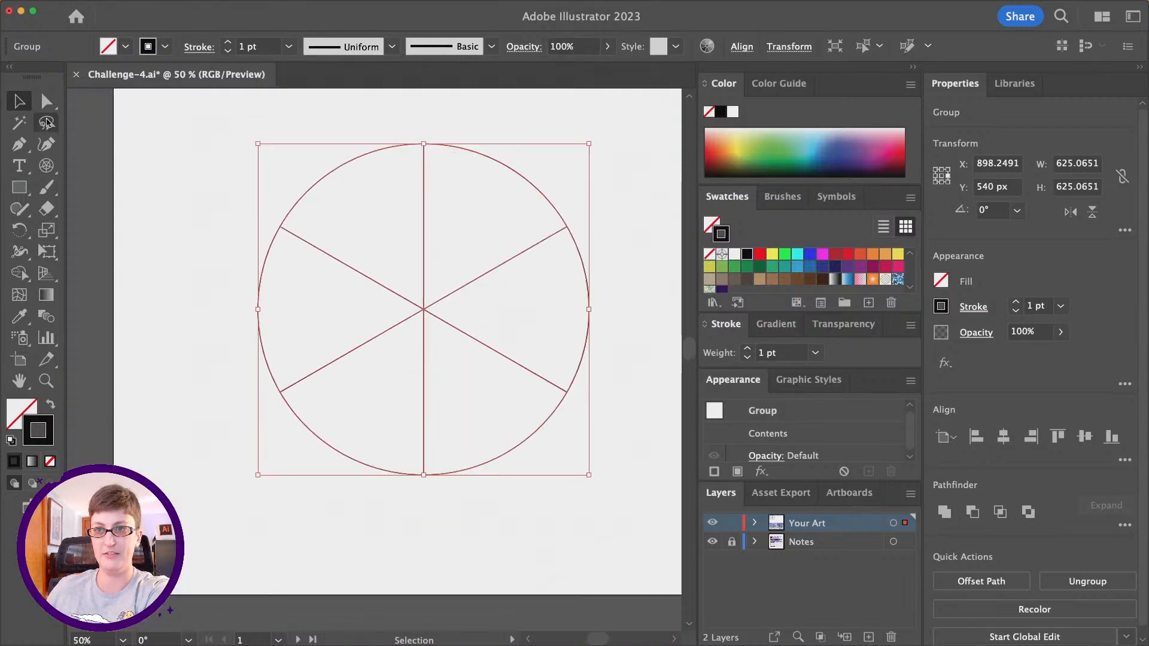
{"action": "key", "text": "a"}
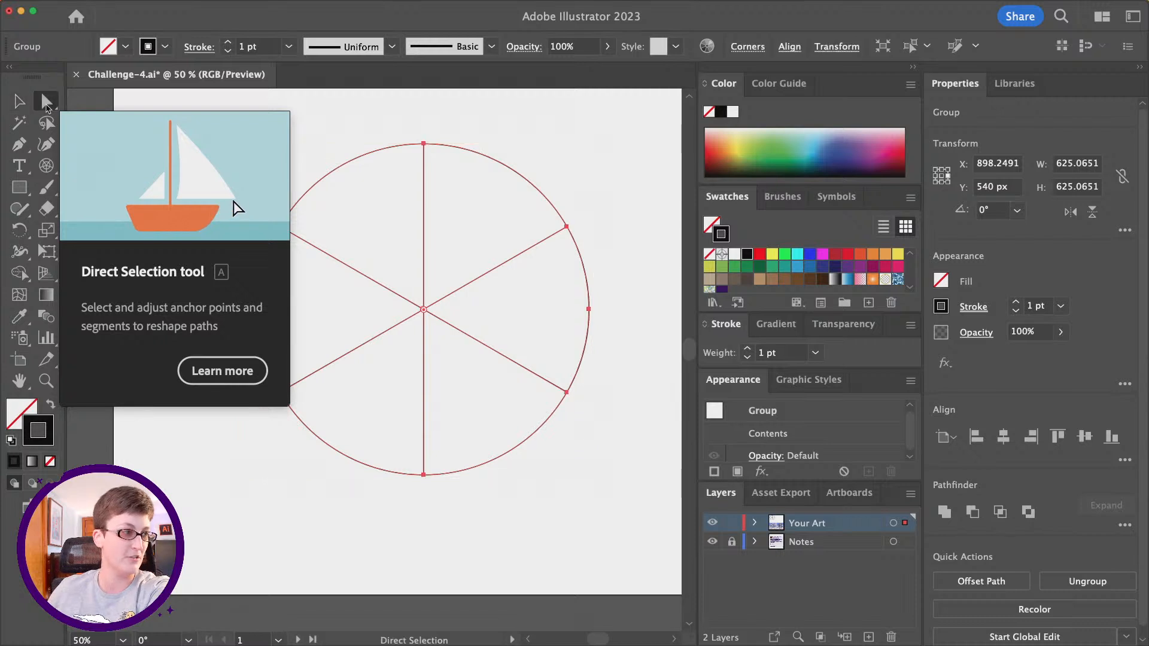
{"action": "left_click", "coordinate": [494, 112]}
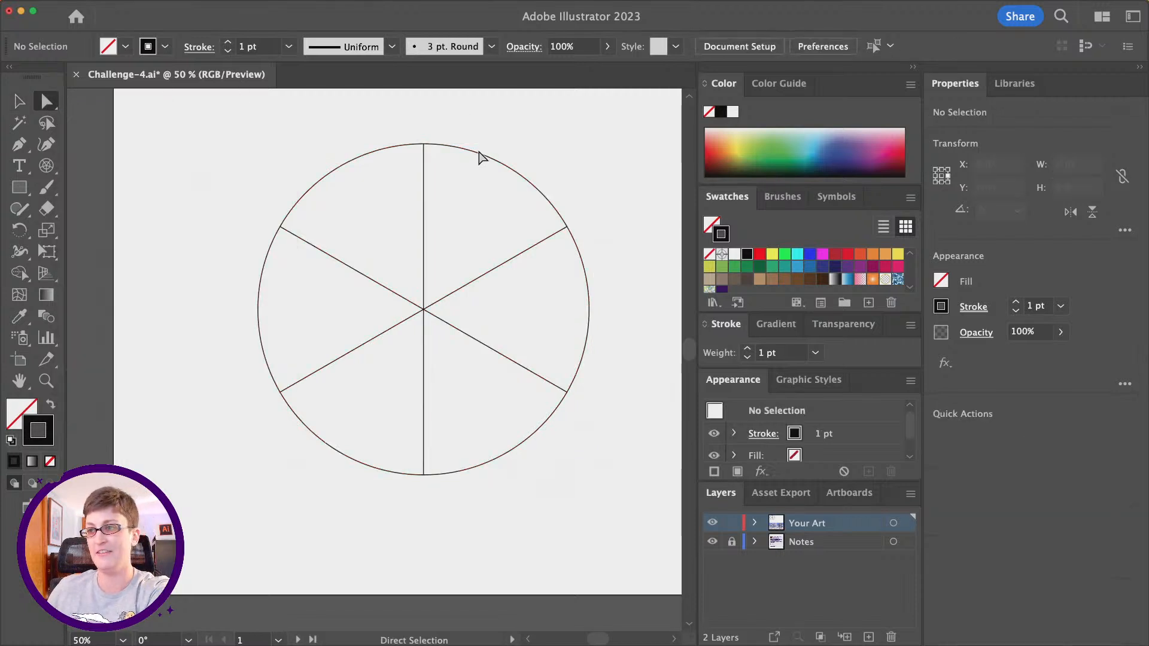
{"action": "left_click", "coordinate": [333, 172]}
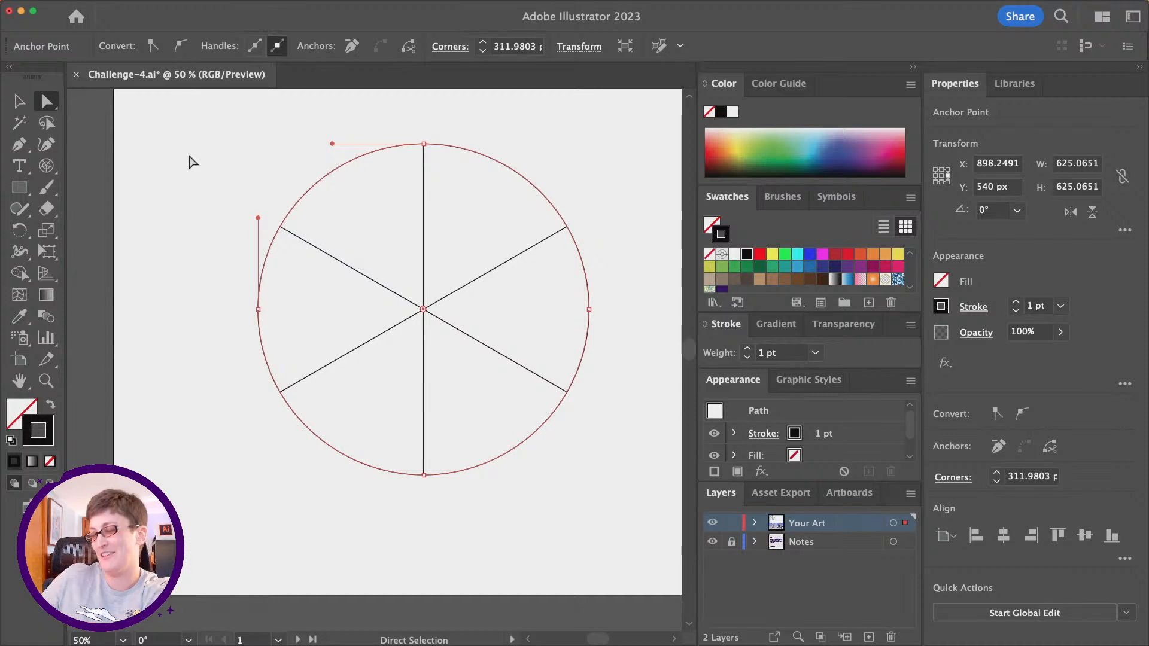
{"action": "key", "text": "BackSpace"}
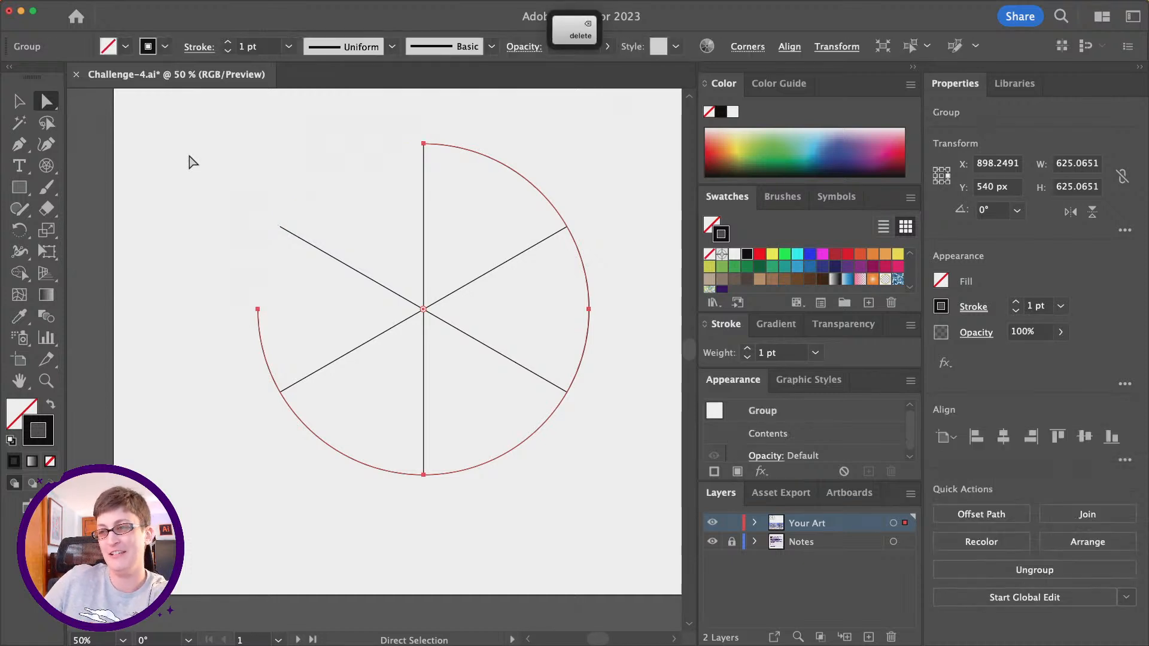
{"action": "key", "text": "BackSpace"}
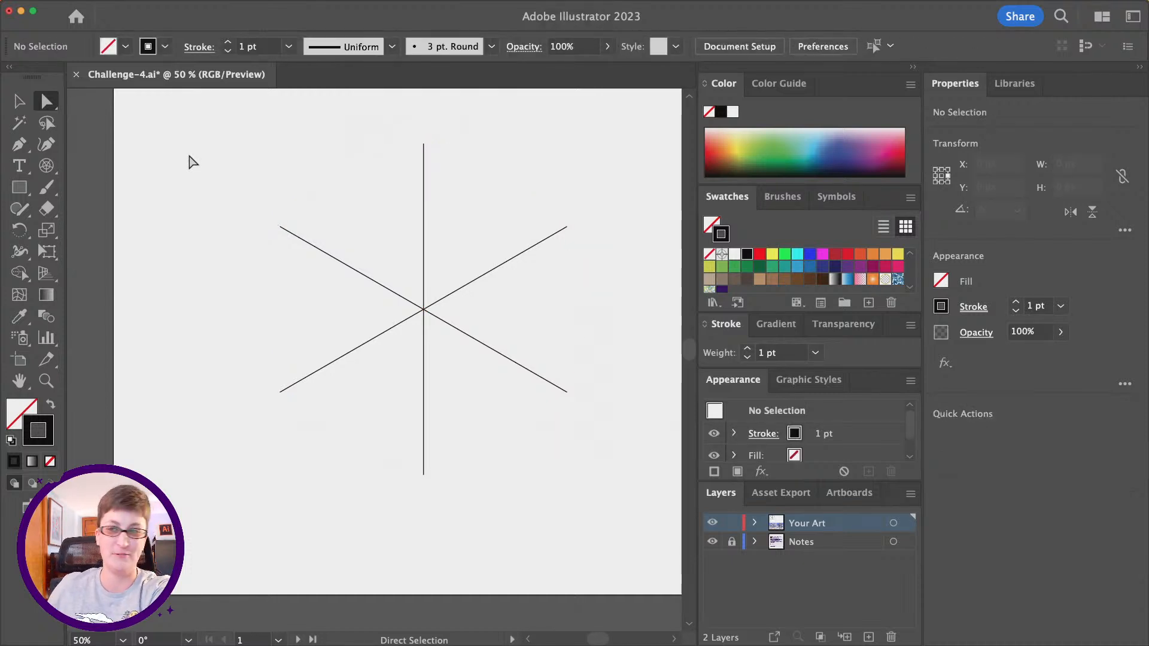
{"action": "key", "text": "alt"}
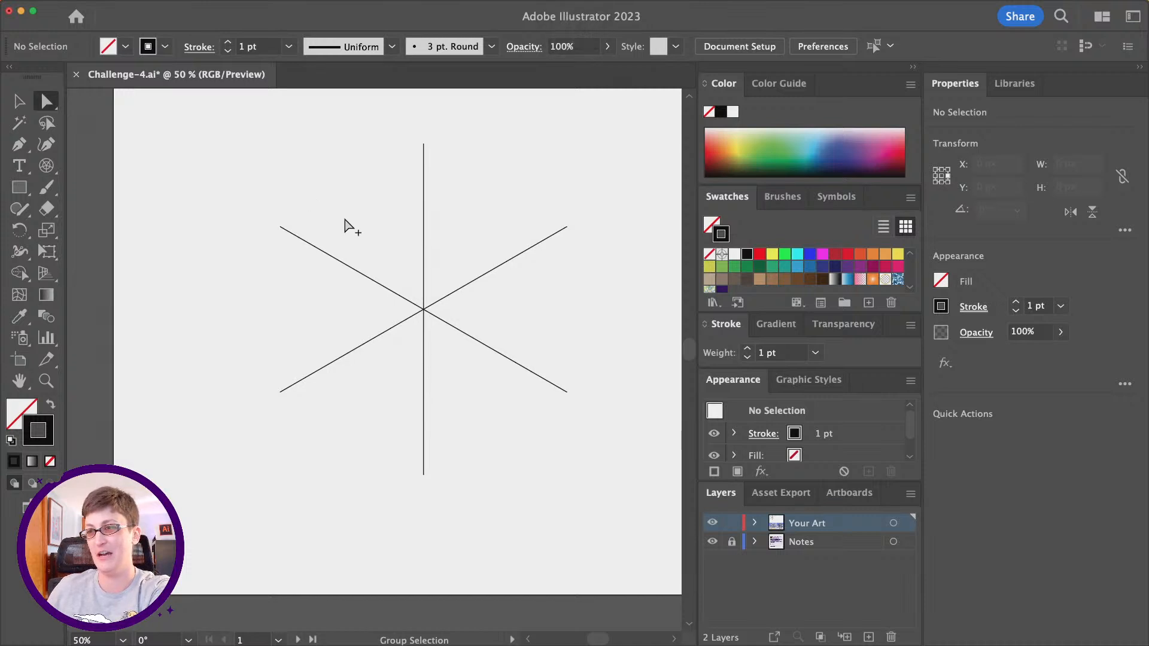
{"action": "scroll", "coordinate": [345, 226], "scroll_direction": "down", "scroll_amount": 2}
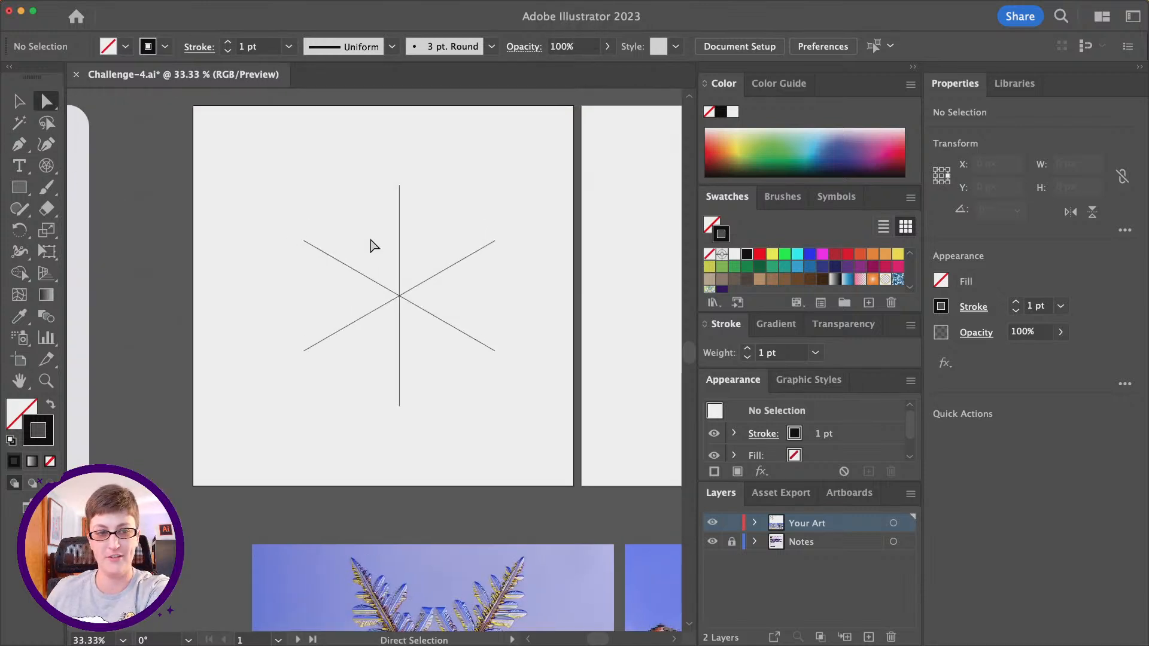
- Examine the two snowflake reference photos below the artboards, focusing on how the side branches grow along each arm
{"action": "scroll", "coordinate": [371, 244], "scroll_direction": "down", "scroll_amount": 1}
{"action": "scroll", "coordinate": [371, 244], "scroll_direction": "down", "scroll_amount": 5}
{"action": "scroll", "coordinate": [372, 244], "scroll_direction": "right", "scroll_amount": 5}
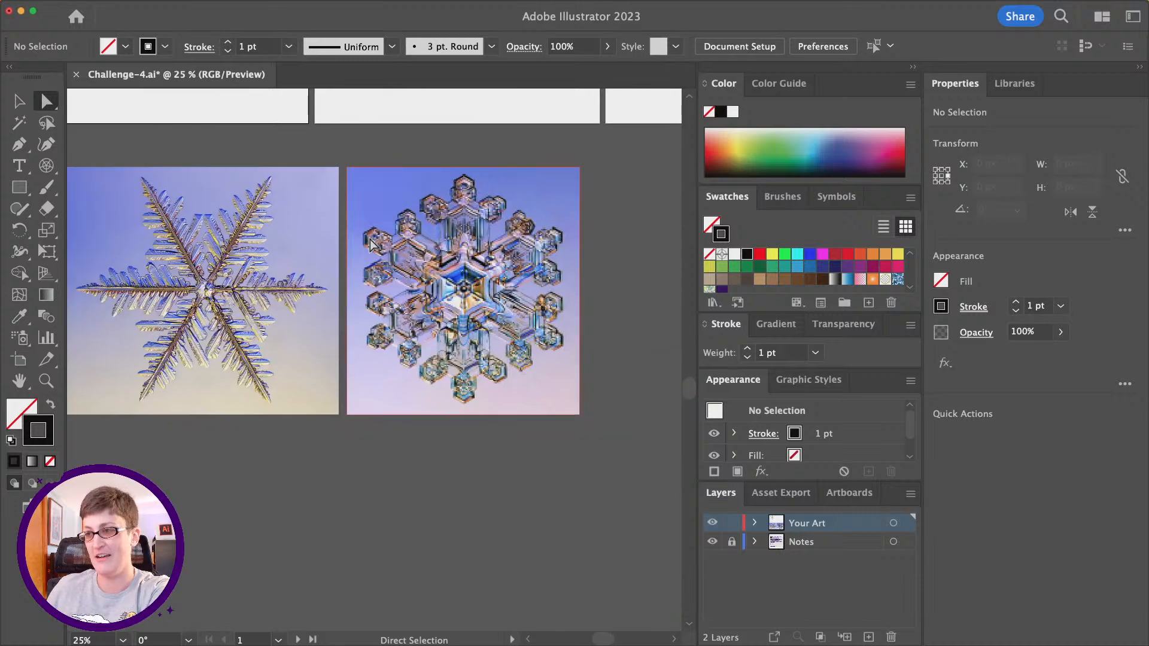
{"action": "scroll", "coordinate": [370, 239], "scroll_direction": "left", "scroll_amount": 1}
{"action": "key", "text": "alt"}
{"action": "scroll", "coordinate": [267, 263], "scroll_direction": "up", "scroll_amount": 2}
{"action": "scroll", "coordinate": [267, 261], "scroll_direction": "right", "scroll_amount": 8}
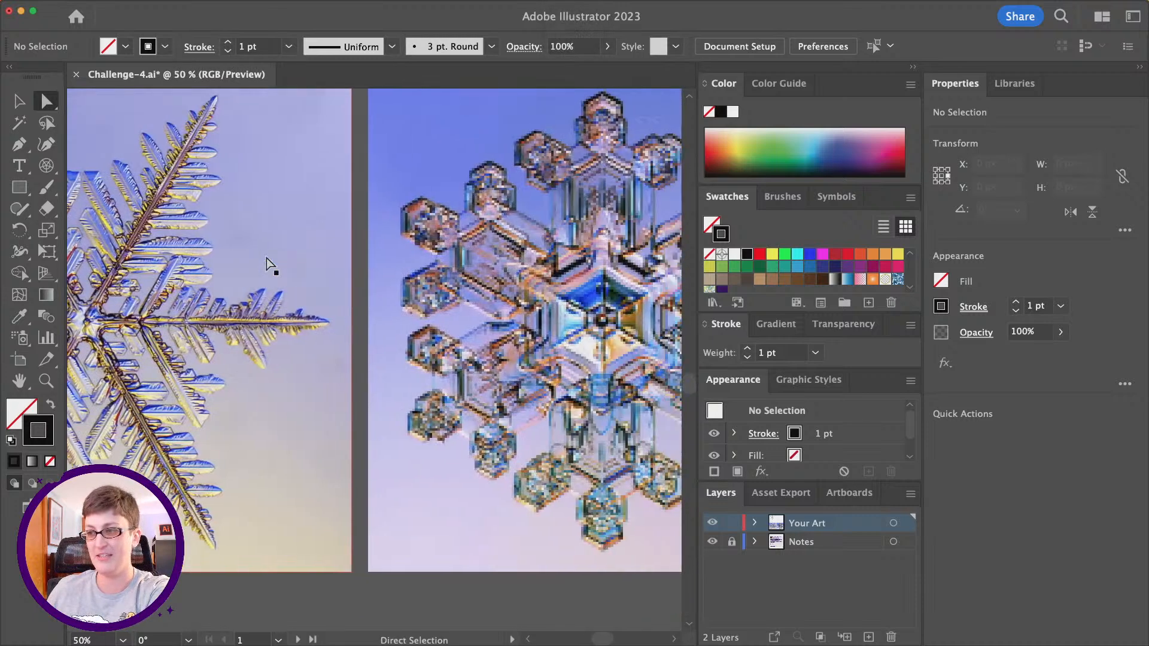
{"action": "scroll", "coordinate": [337, 247], "scroll_direction": "left", "scroll_amount": 6}
{"action": "scroll", "coordinate": [337, 248], "scroll_direction": "left", "scroll_amount": 6}
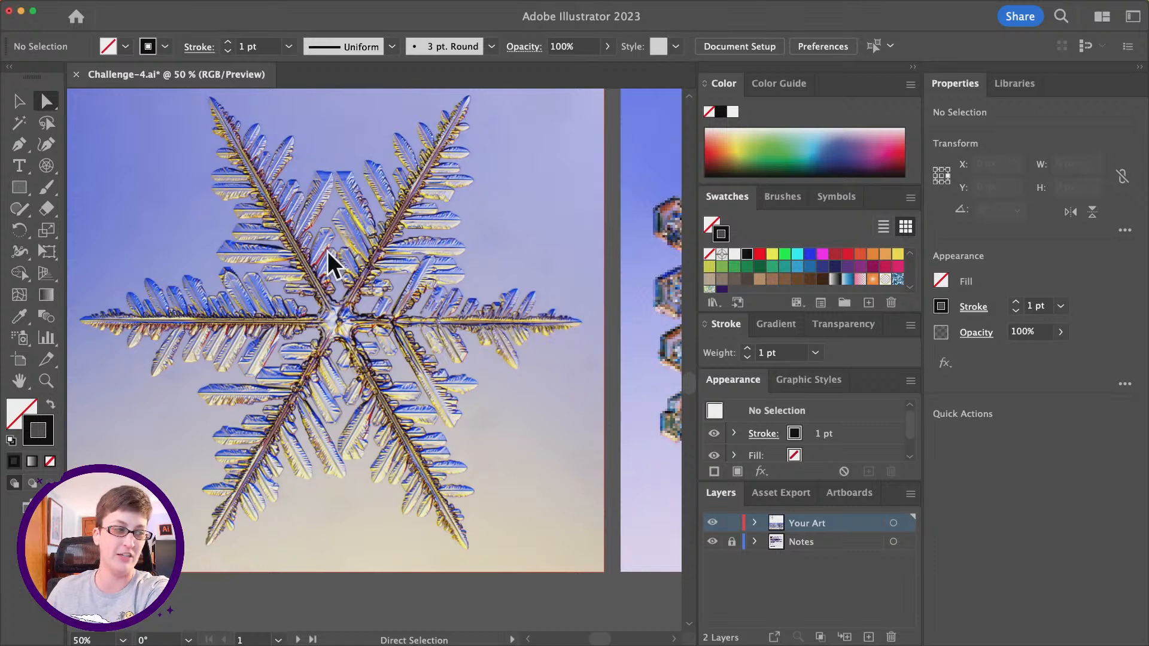
- Draw a square about 83 px wide with the Rectangle tool above the upper-left spoke of the six-line guide
{"action": "scroll", "coordinate": [343, 264], "scroll_direction": "up", "scroll_amount": 15}
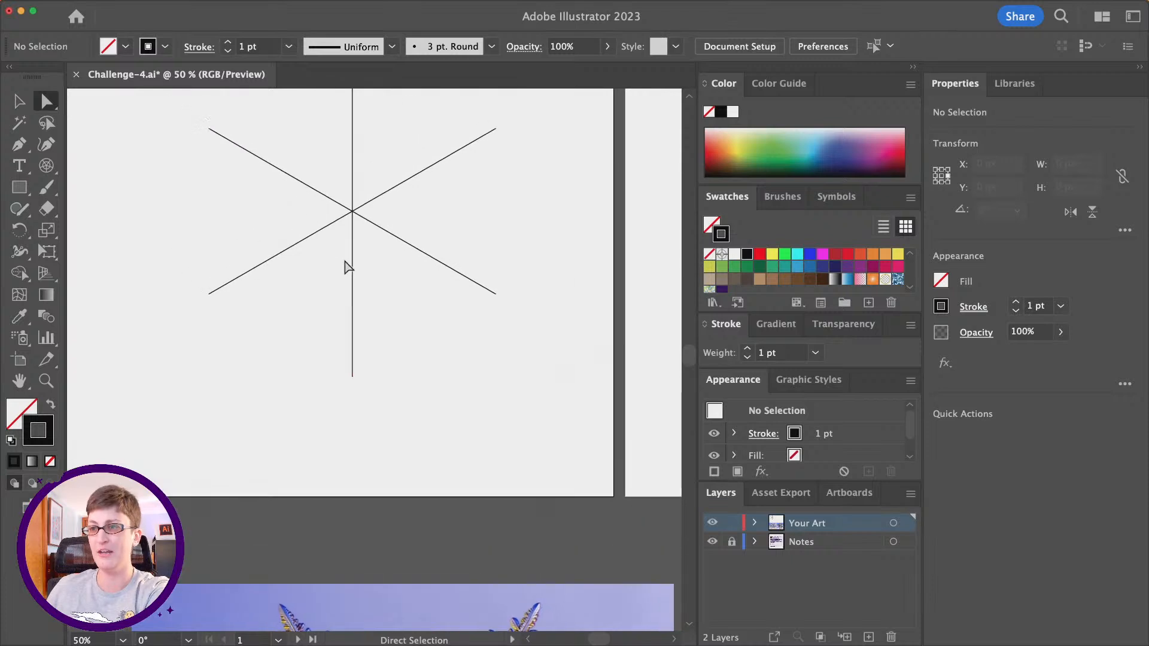
{"action": "scroll", "coordinate": [347, 266], "scroll_direction": "up", "scroll_amount": 2}
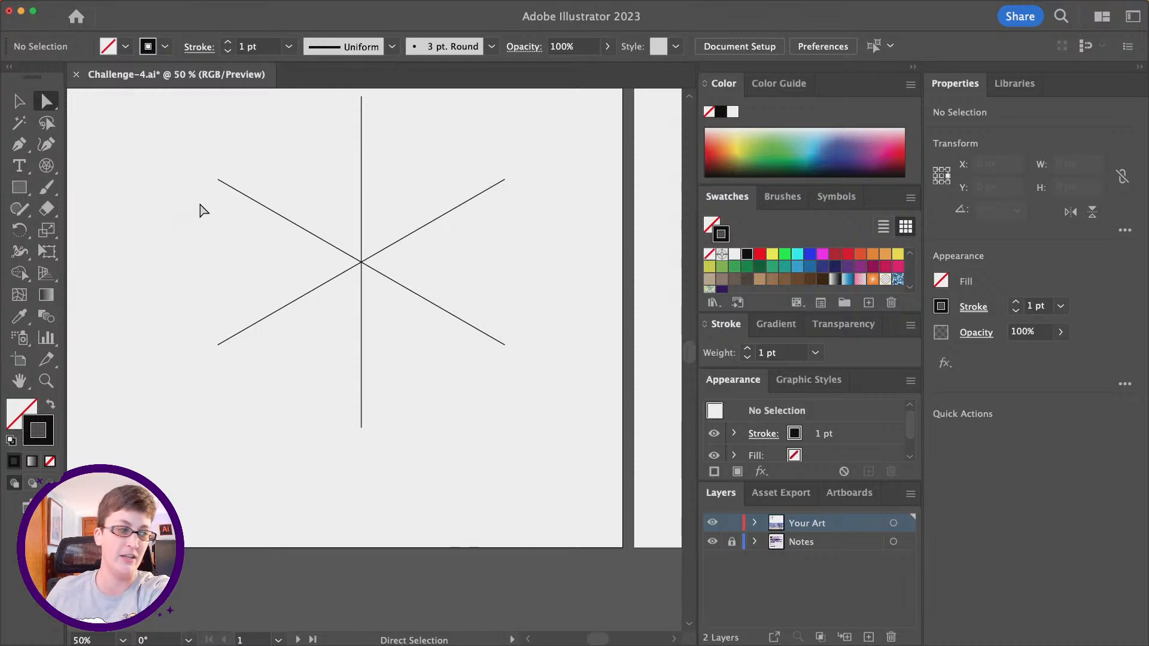
{"action": "scroll", "coordinate": [225, 205], "scroll_direction": "up", "scroll_amount": 3}
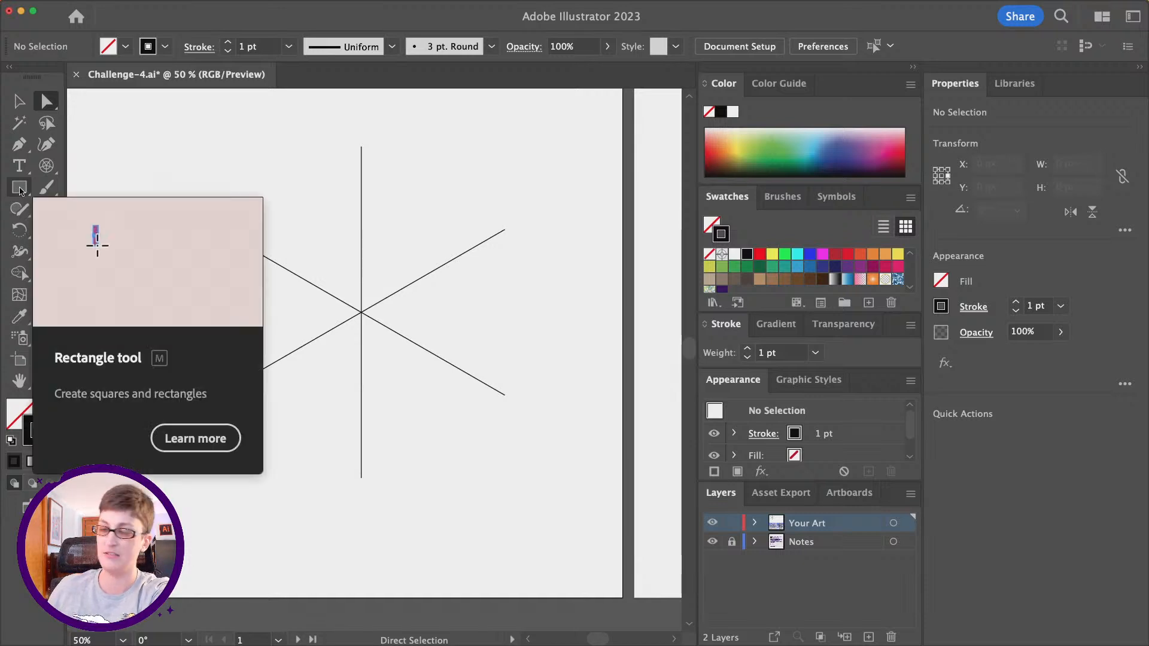
{"action": "left_click", "coordinate": [20, 190]}
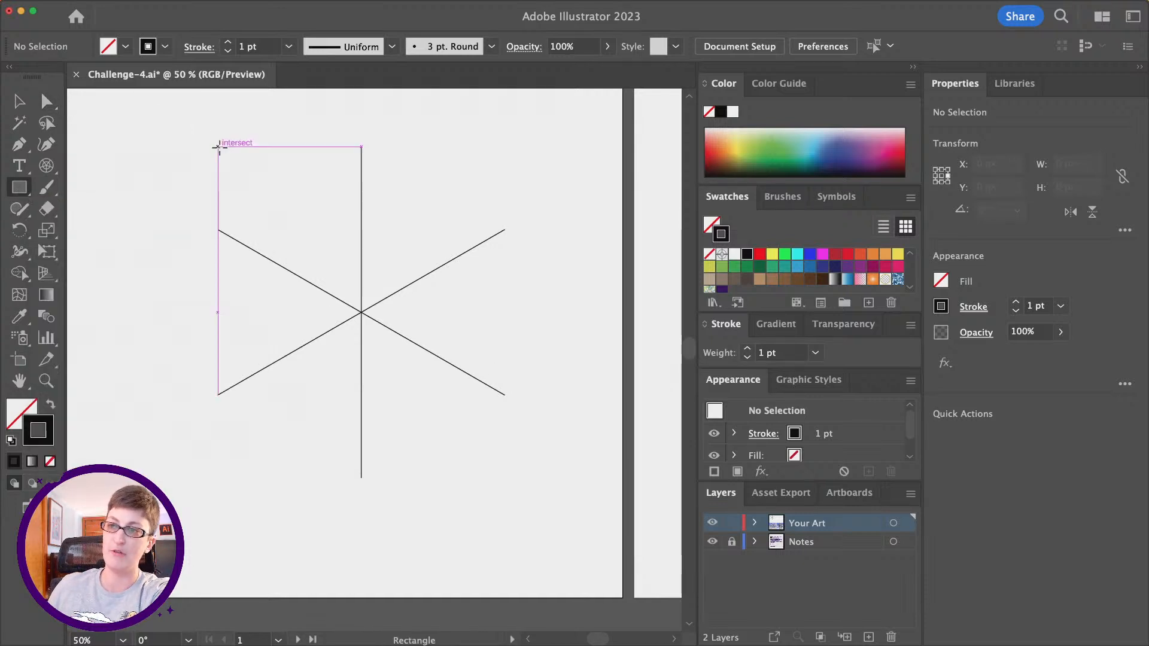
{"action": "left_click_drag", "start_coordinate": [236, 165], "coordinate": [282, 209]}
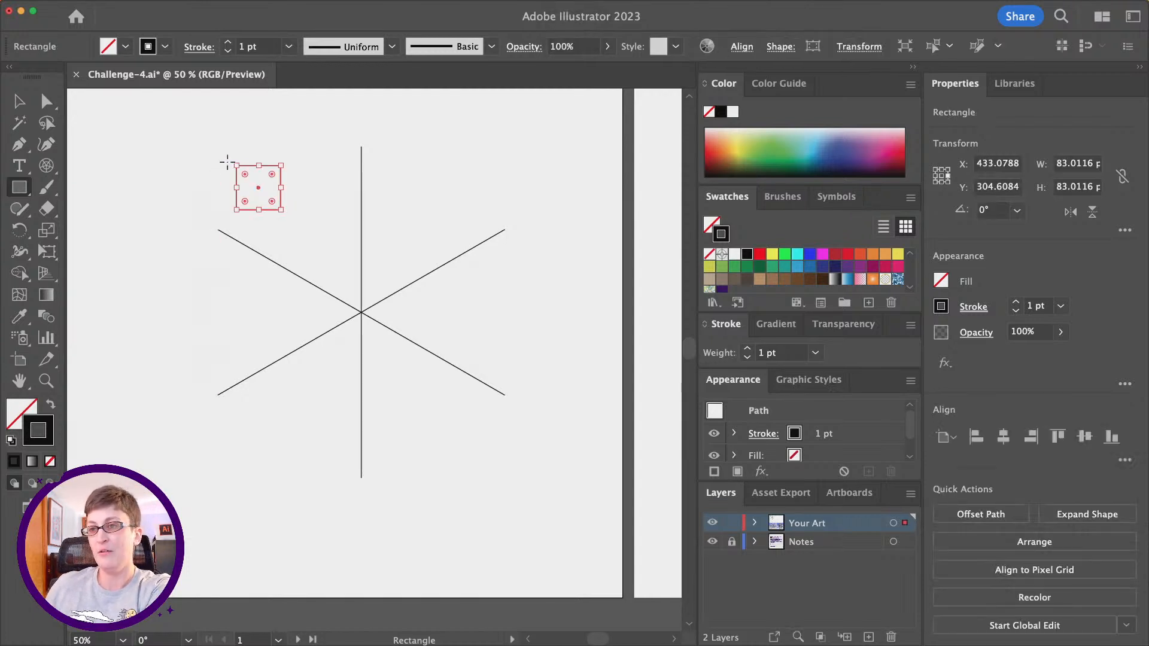
- Scale the square up to about 99 px and rotate it 45° so it stands on a corner as a diamond
{"action": "left_click", "coordinate": [20, 102]}
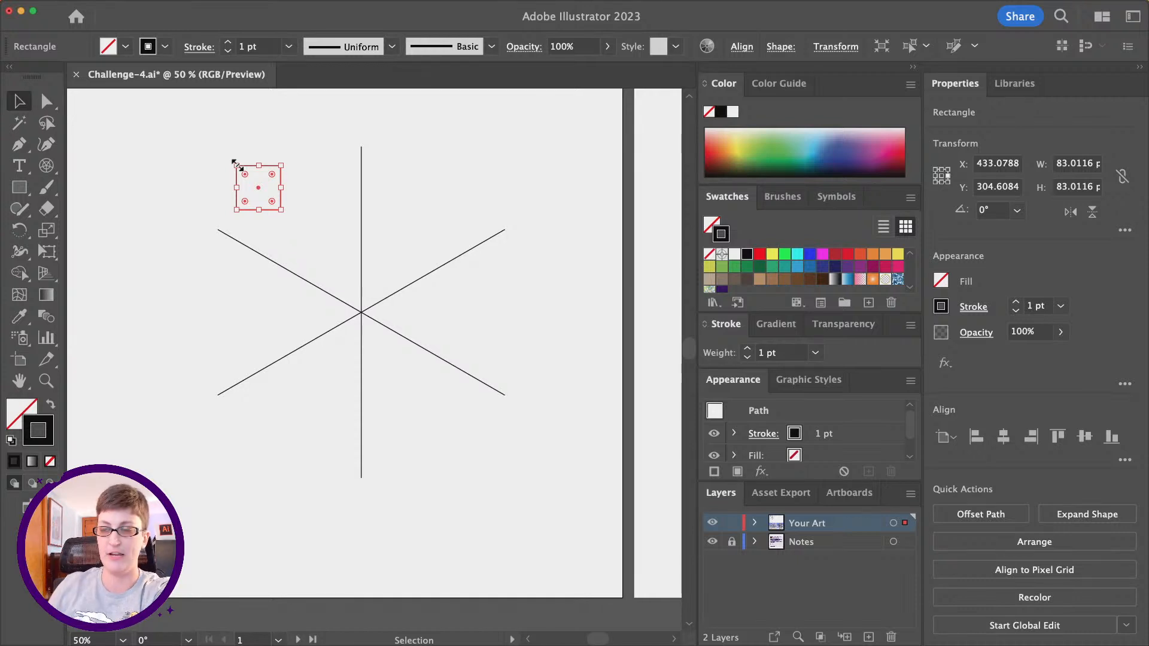
{"action": "mouse_move", "coordinate": [238, 169]}
{"action": "left_mouse_down"}
{"action": "mouse_move", "coordinate": [211, 128]}
{"action": "mouse_move", "coordinate": [255, 171]}
{"action": "mouse_move", "coordinate": [226, 154]}
{"action": "left_mouse_up"}
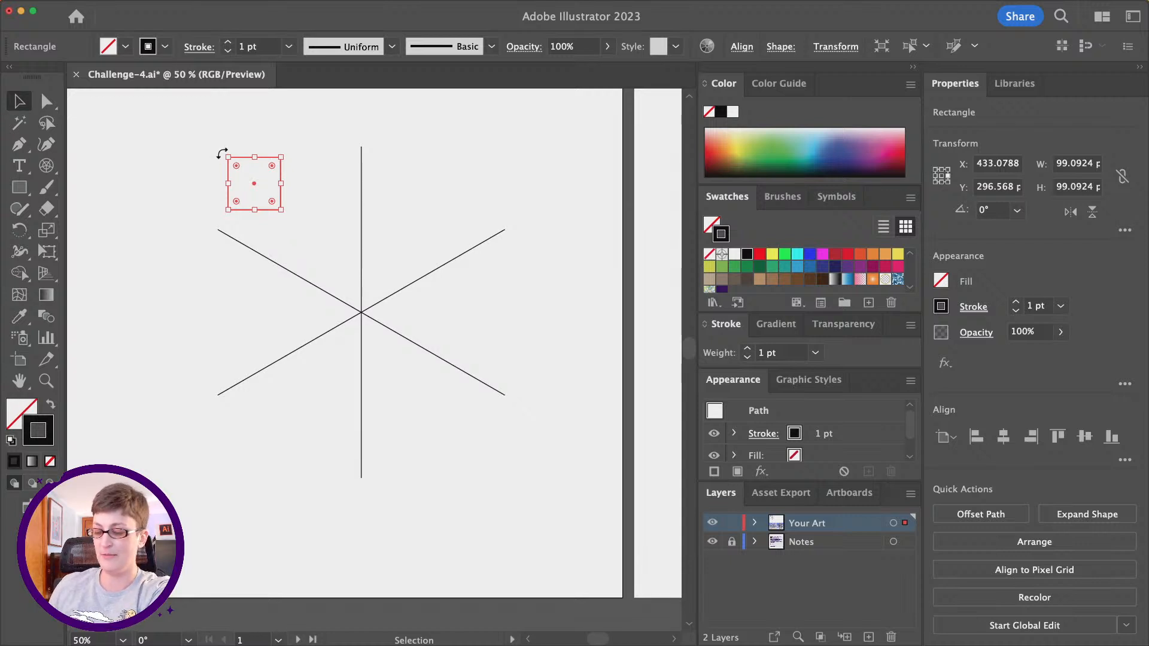
{"action": "left_click_drag", "start_coordinate": [222, 154], "coordinate": [265, 138]}
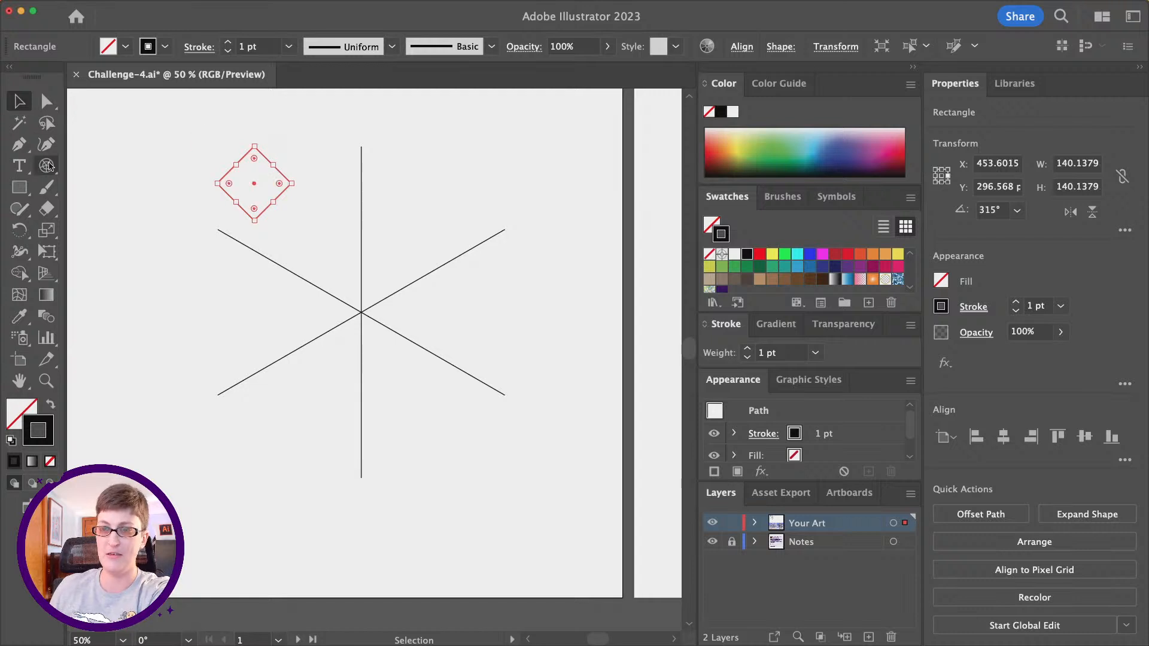
- Move the diamond closer to the guide's vertical spoke, leaving it in the space above the upper-left spoke
{"action": "left_click", "coordinate": [301, 212]}
{"action": "left_click_drag", "start_coordinate": [281, 195], "coordinate": [349, 219]}
{"action": "mouse_move", "coordinate": [251, 17]}
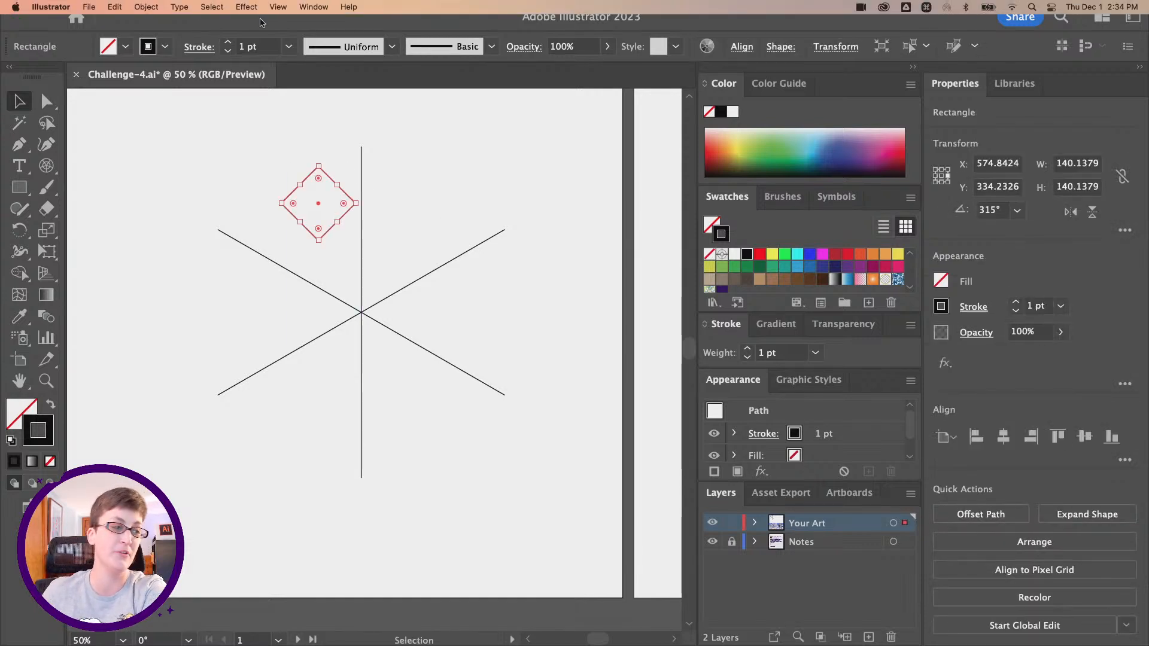
{"action": "left_click", "coordinate": [278, 6]}
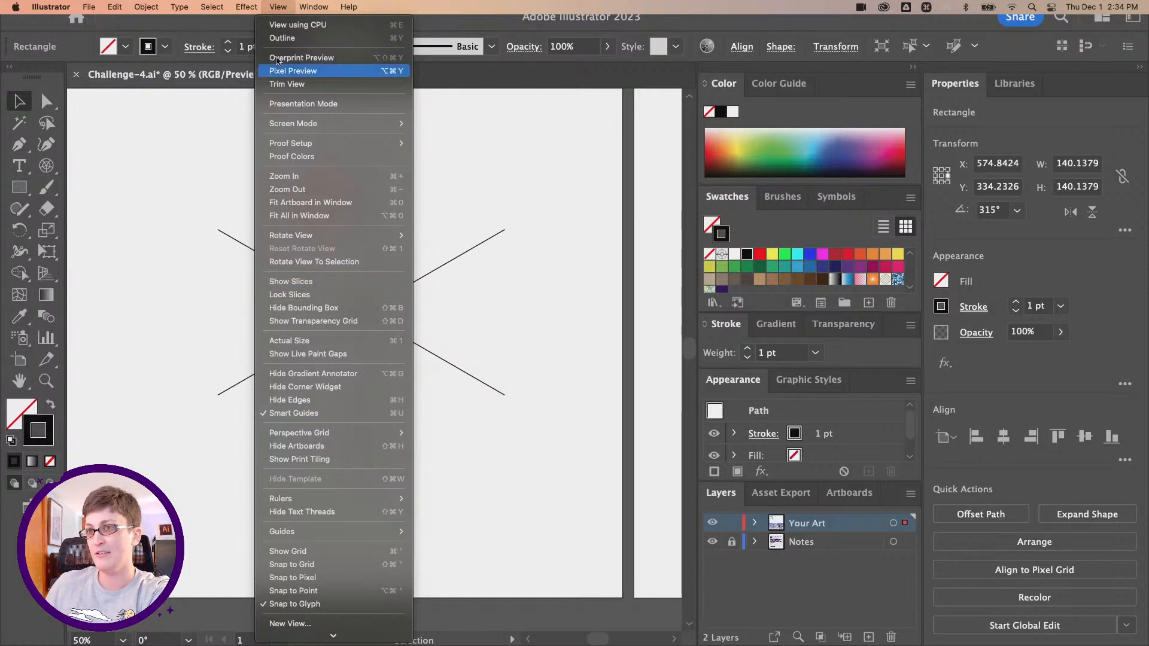
{"action": "left_click", "coordinate": [267, 6]}
{"action": "left_click", "coordinate": [343, 171]}
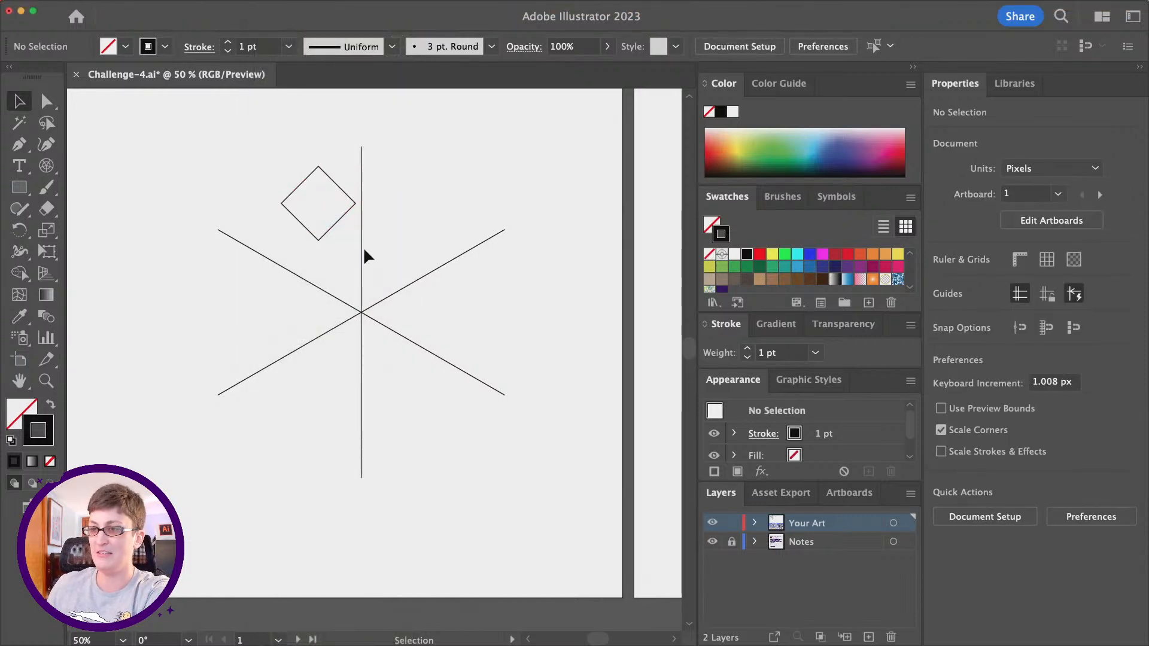
{"action": "mouse_move", "coordinate": [341, 218]}
{"action": "left_mouse_down"}
{"action": "mouse_move", "coordinate": [383, 226]}
{"action": "mouse_move", "coordinate": [324, 214]}
{"action": "left_mouse_up"}
{"action": "left_click", "coordinate": [406, 247]}
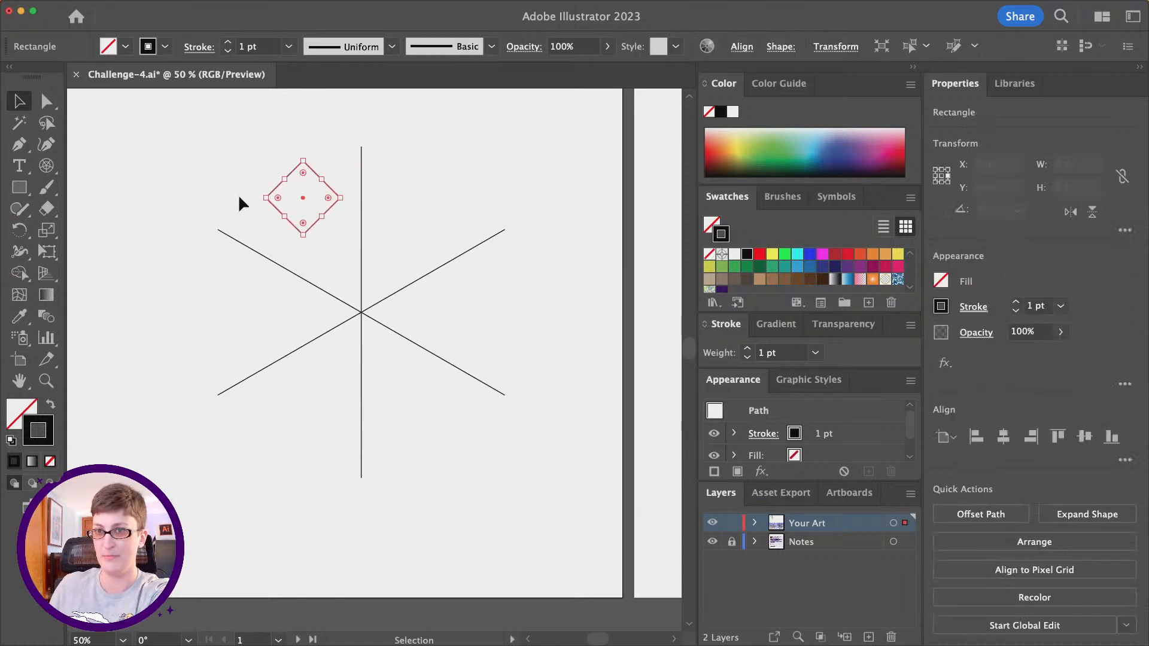
- Delete the diamond's top anchor point with the Direct Selection tool, leaving an open V-shaped path
{"action": "left_click", "coordinate": [47, 102]}
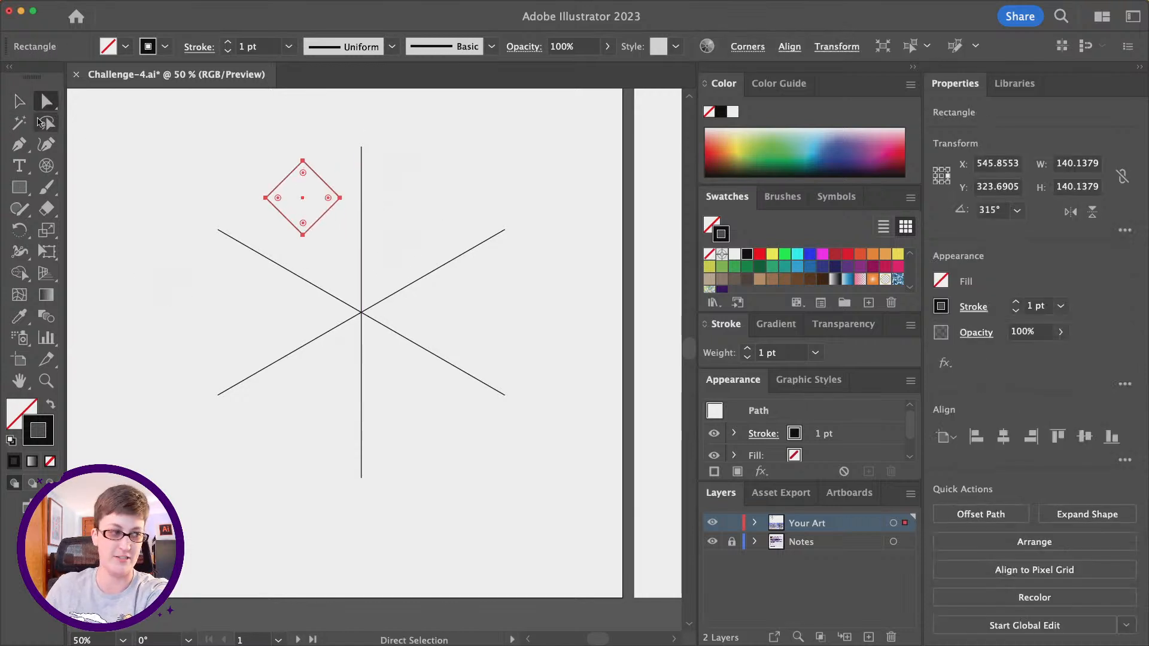
{"action": "left_click", "coordinate": [322, 145]}
{"action": "left_click", "coordinate": [266, 198]}
{"action": "left_click", "coordinate": [265, 198]}
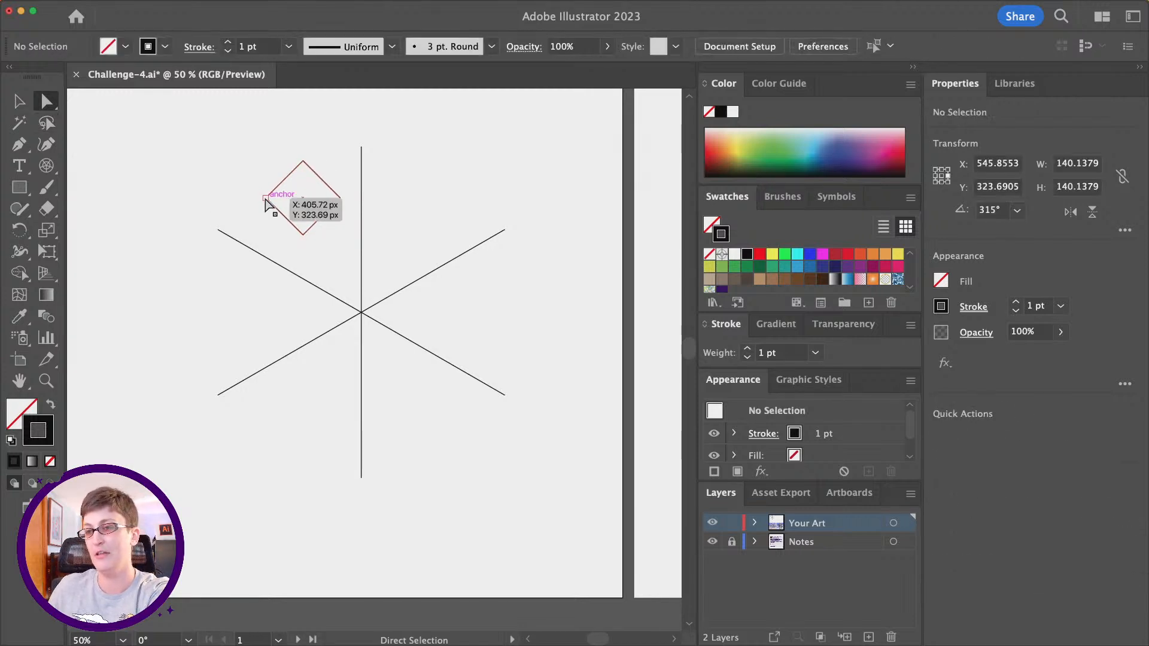
{"action": "left_click", "coordinate": [266, 198]}
{"action": "left_click", "coordinate": [303, 236]}
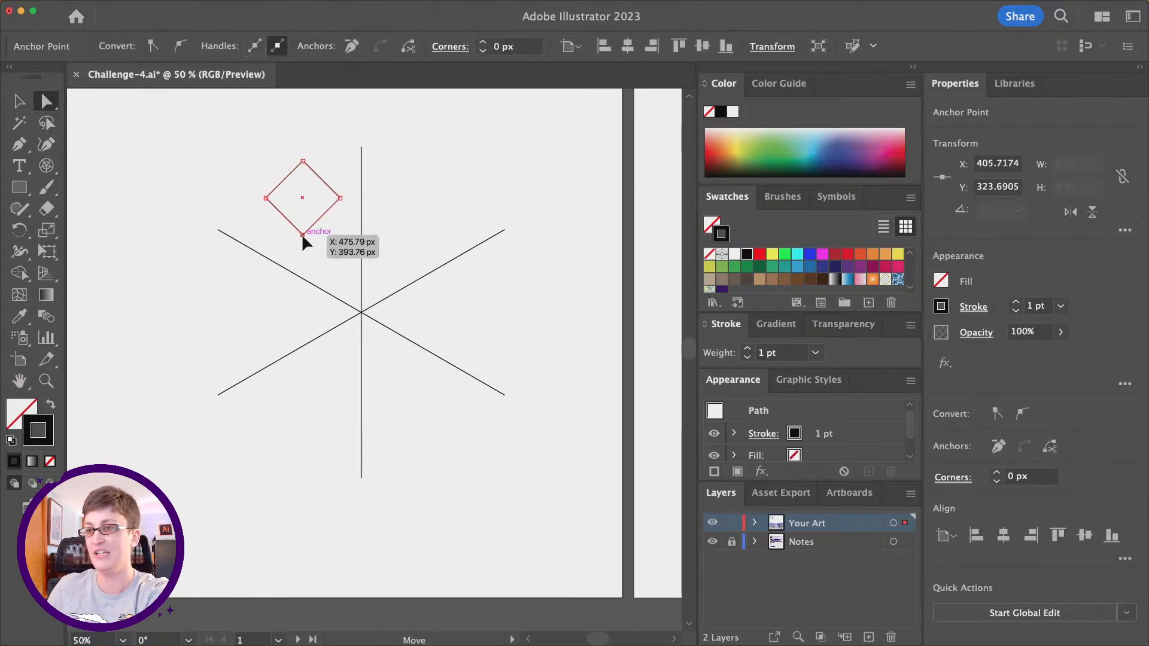
{"action": "left_click", "coordinate": [340, 199]}
{"action": "mouse_move", "coordinate": [304, 162]}
{"action": "left_mouse_down"}
{"action": "mouse_move", "coordinate": [309, 131]}
{"action": "mouse_move", "coordinate": [312, 145]}
{"action": "mouse_move", "coordinate": [377, 174]}
{"action": "mouse_move", "coordinate": [305, 154]}
{"action": "left_mouse_up"}
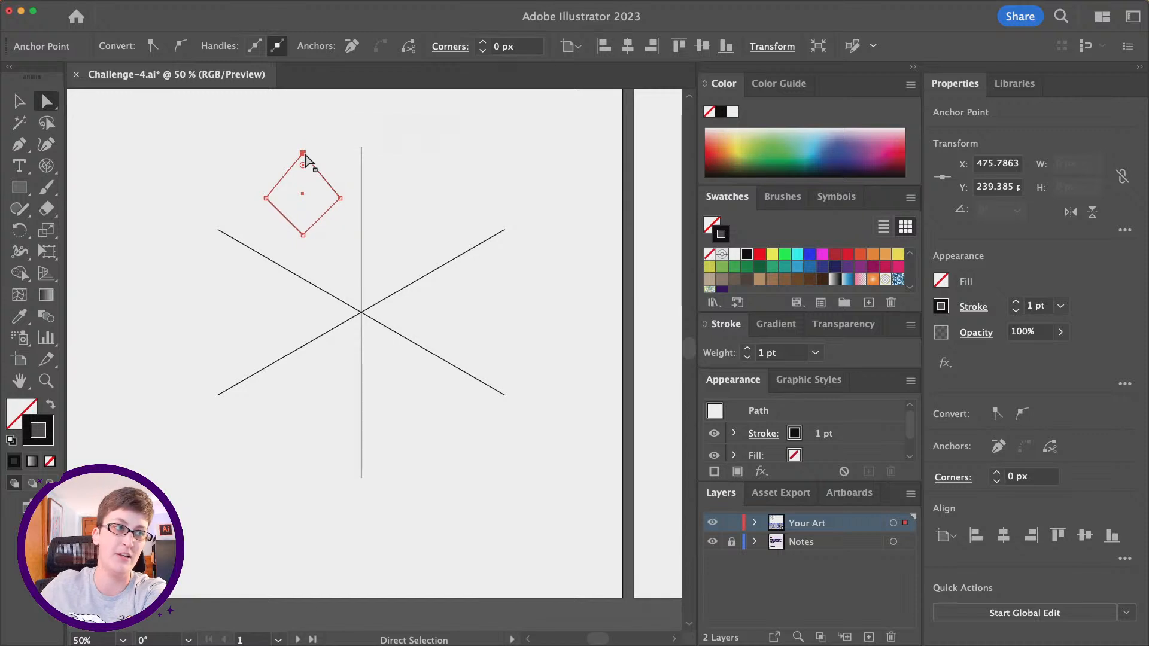
{"action": "key", "text": "BackSpace"}
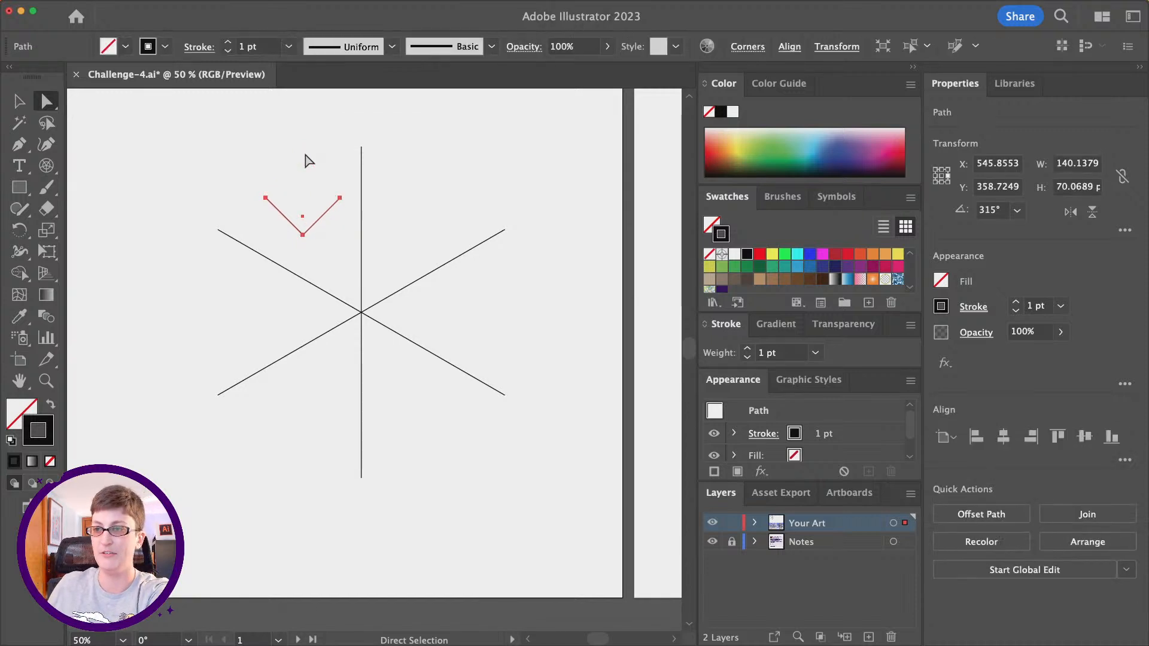
{"action": "left_click", "coordinate": [305, 161]}
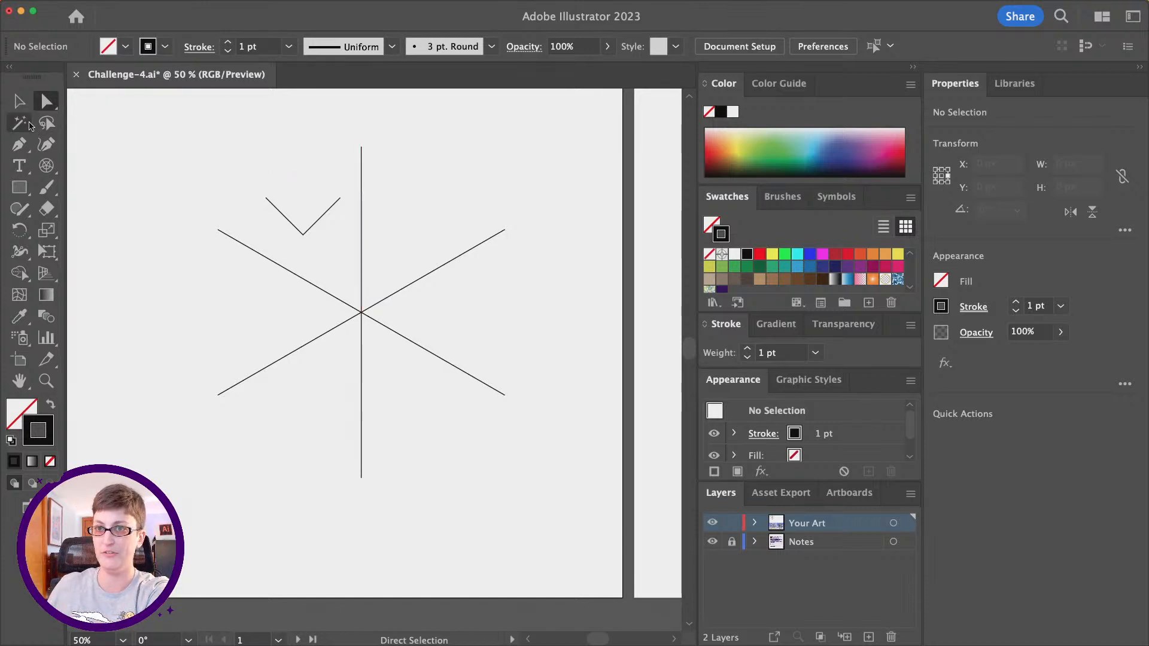
- Center the V shape on the vertical spoke just above the guide's center and scale it down to about 74 px wide
{"action": "left_click", "coordinate": [19, 101]}
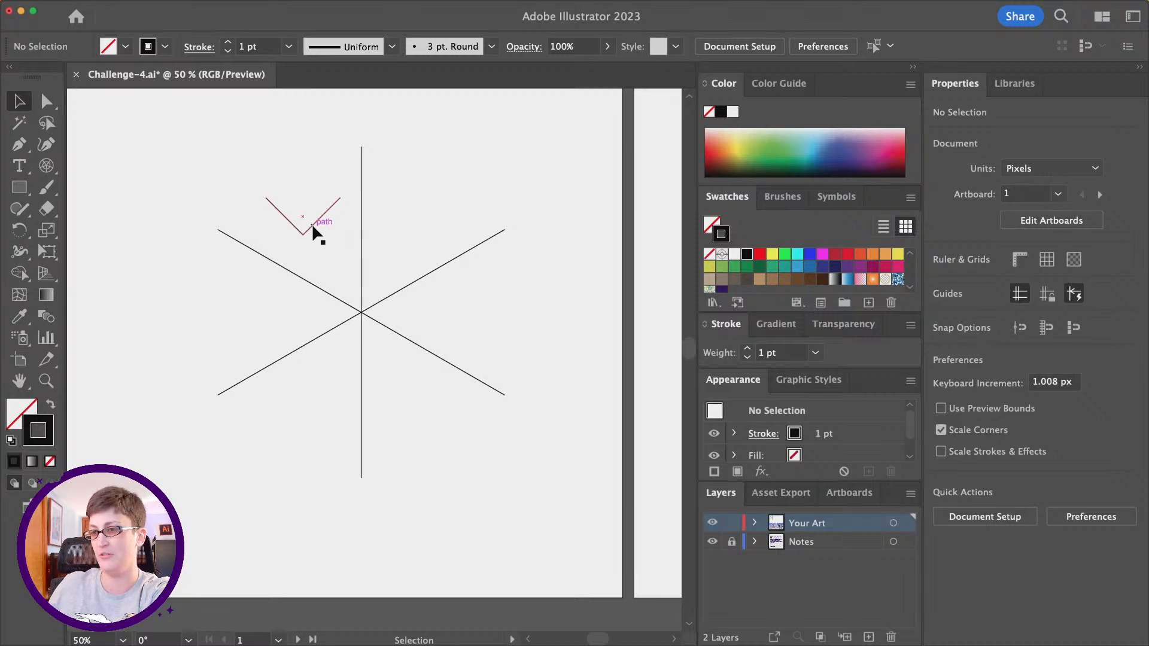
{"action": "left_click_drag", "start_coordinate": [310, 224], "coordinate": [371, 273]}
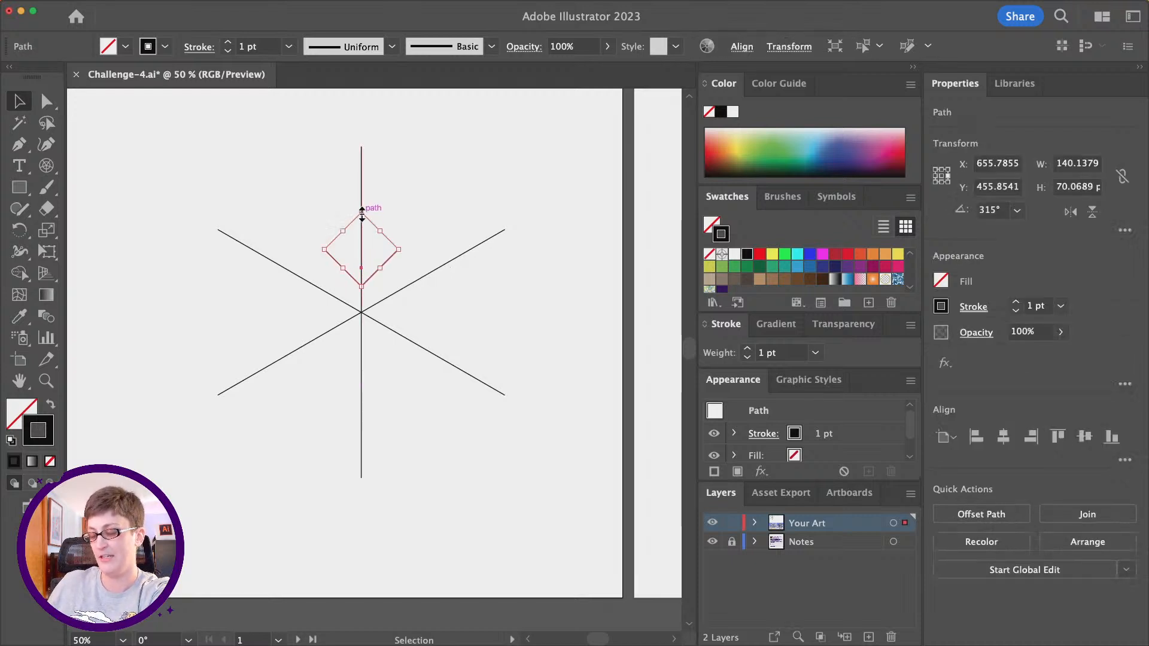
{"action": "left_click_drag", "start_coordinate": [361, 211], "coordinate": [376, 274]}
{"action": "left_click", "coordinate": [404, 240]}
{"action": "left_click", "coordinate": [419, 217]}
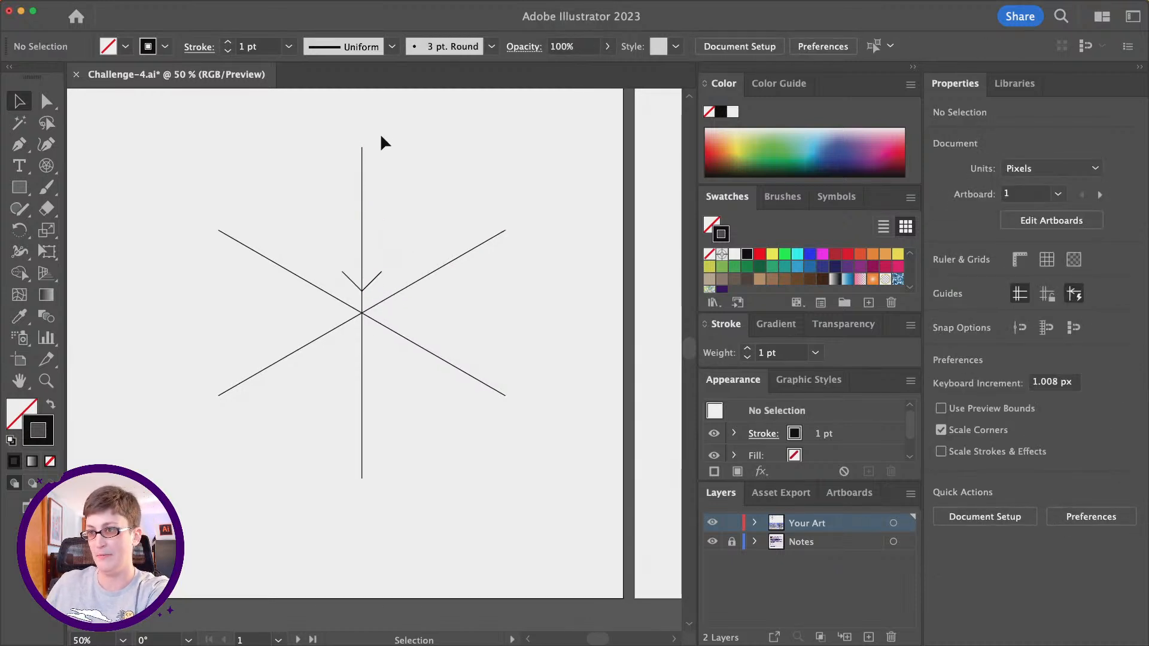
- Duplicate the V shape straight up to the top end of the vertical spoke and scale the copy to about half size
{"action": "left_click", "coordinate": [369, 279]}
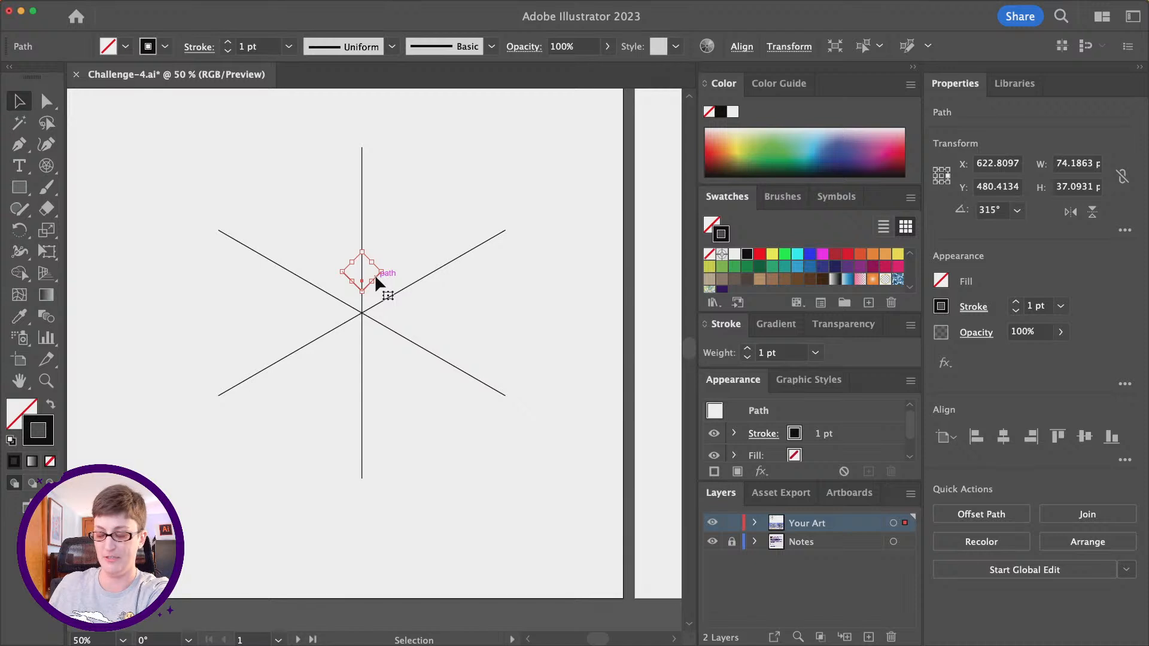
{"action": "key", "text": "alt"}
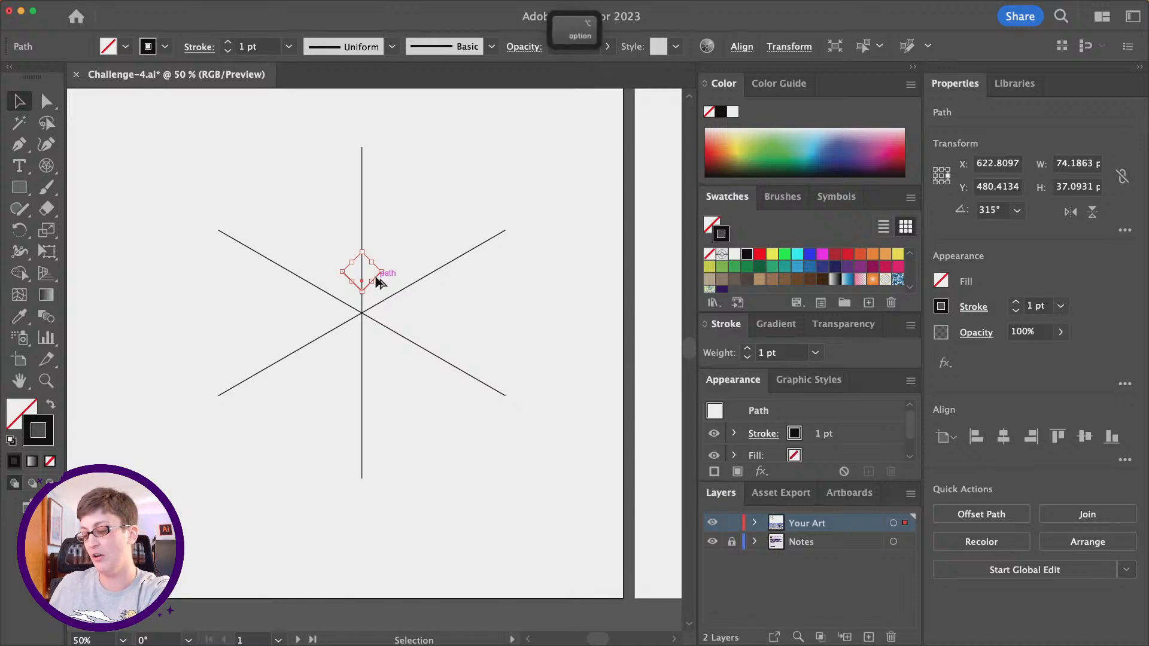
{"action": "key", "text": "shift"}
{"action": "left_click", "coordinate": [376, 282], "text": "alt+shift"}
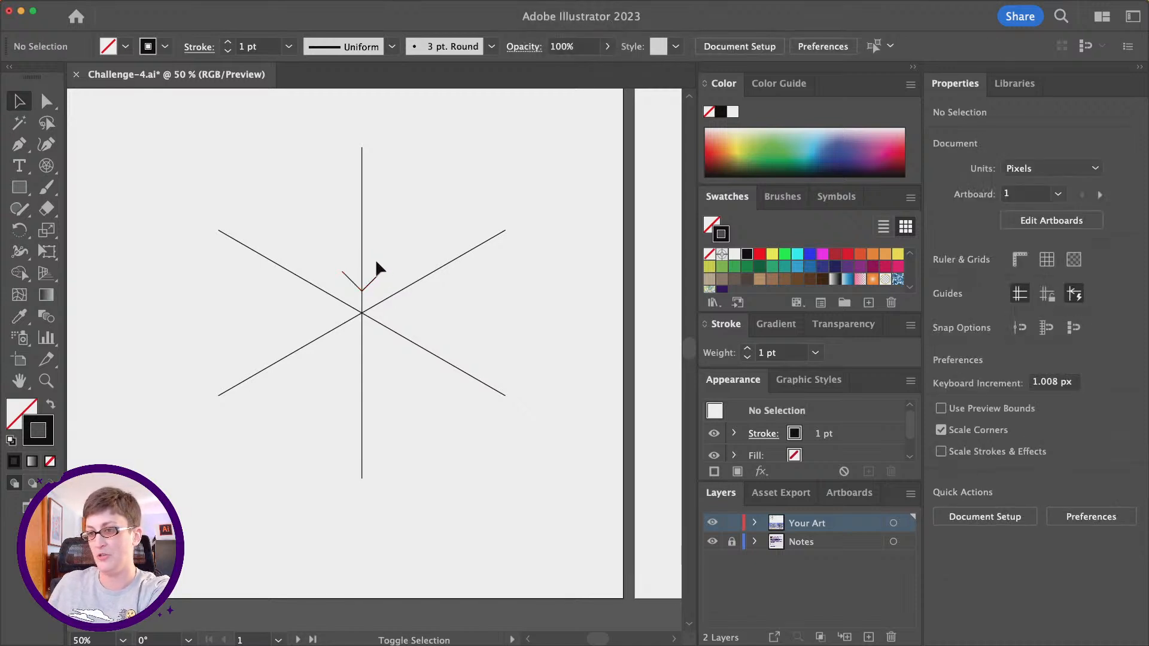
{"action": "left_click_drag", "start_coordinate": [375, 273], "coordinate": [366, 153]}
{"action": "left_click", "coordinate": [359, 145], "text": "alt"}
{"action": "left_click", "coordinate": [370, 168]}
{"action": "left_click", "coordinate": [362, 152]}
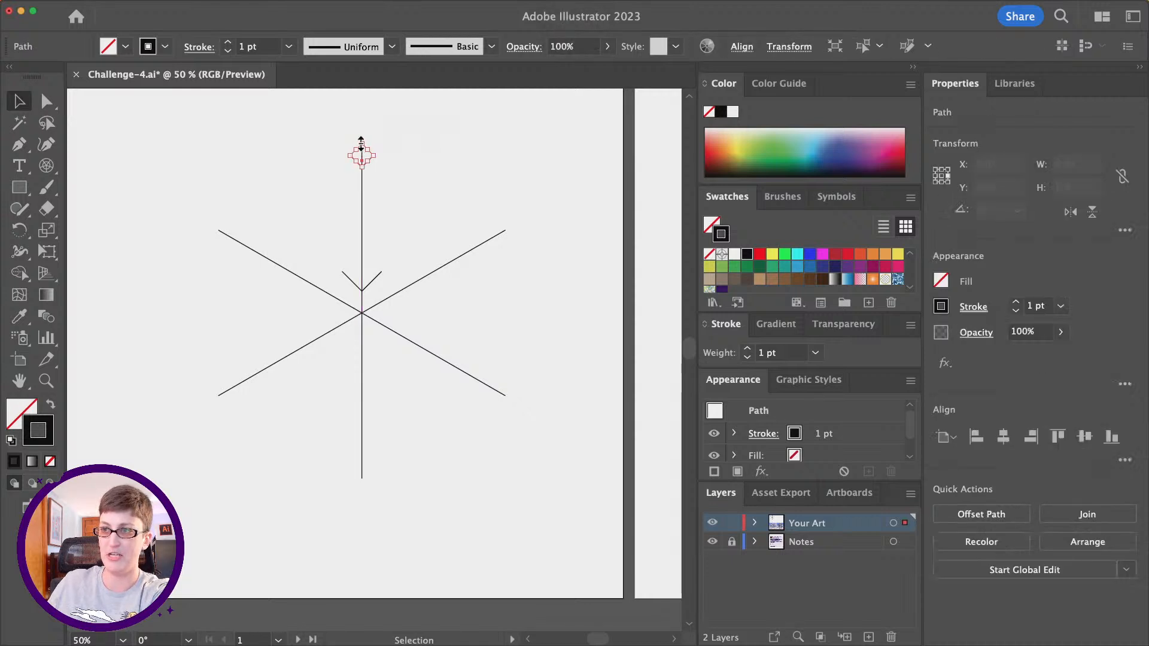
{"action": "left_click", "coordinate": [437, 160]}
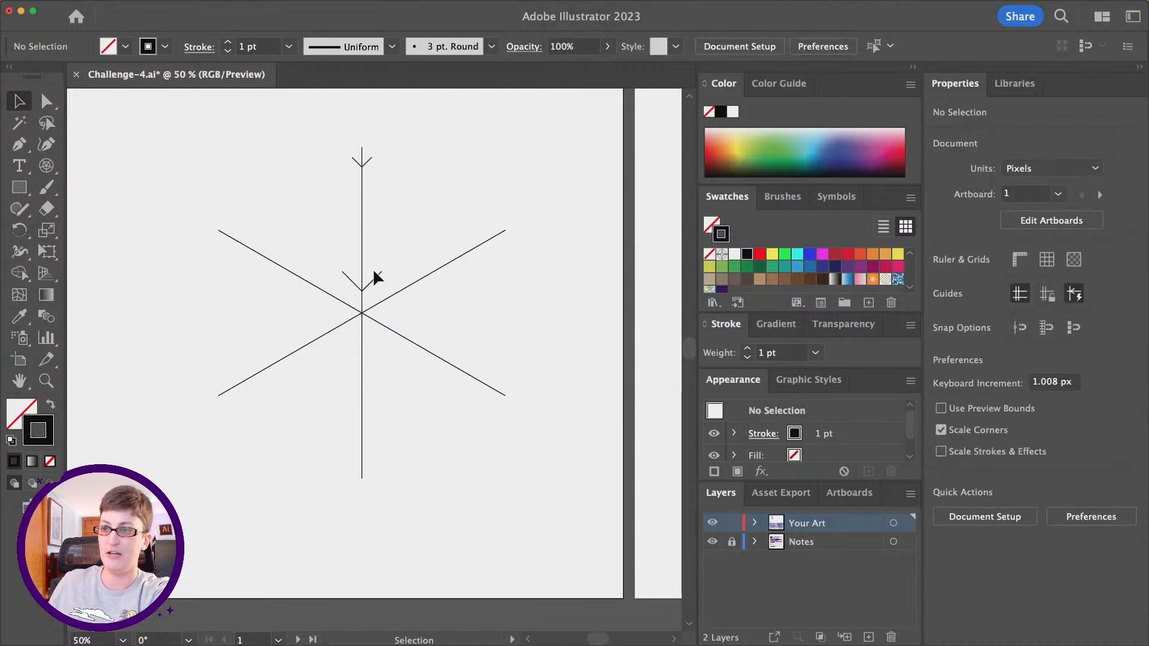
- Select the large and small V shapes and make a blend between them along the upper half of the vertical spoke
{"action": "left_click", "coordinate": [381, 274]}
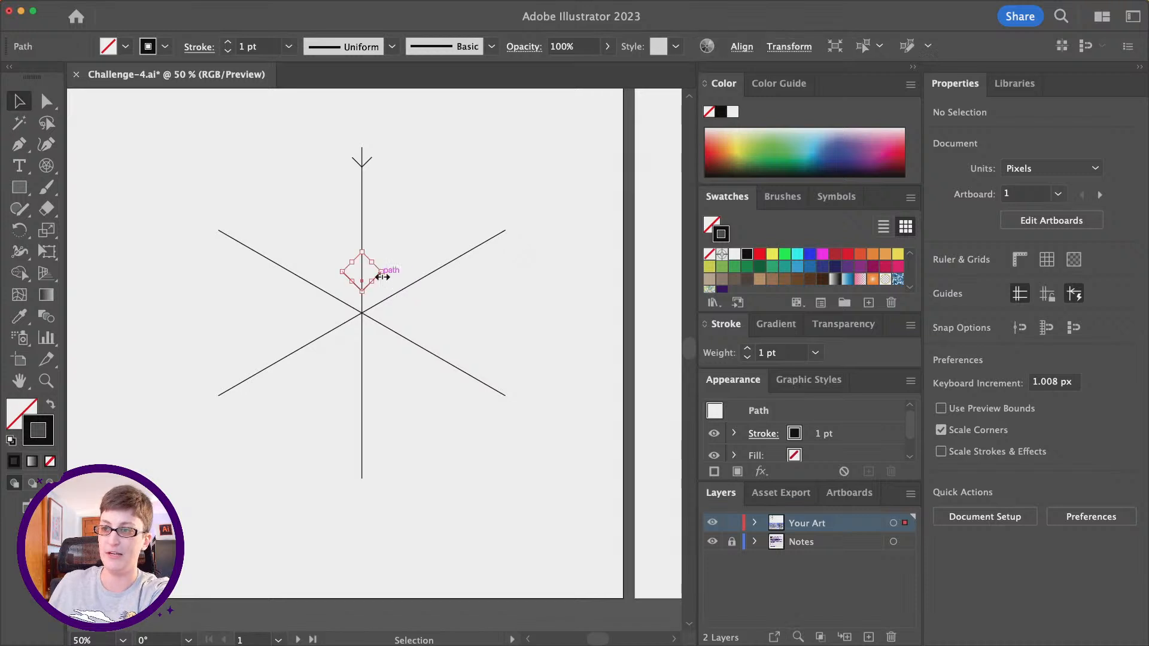
{"action": "left_click", "coordinate": [371, 157], "text": "shift"}
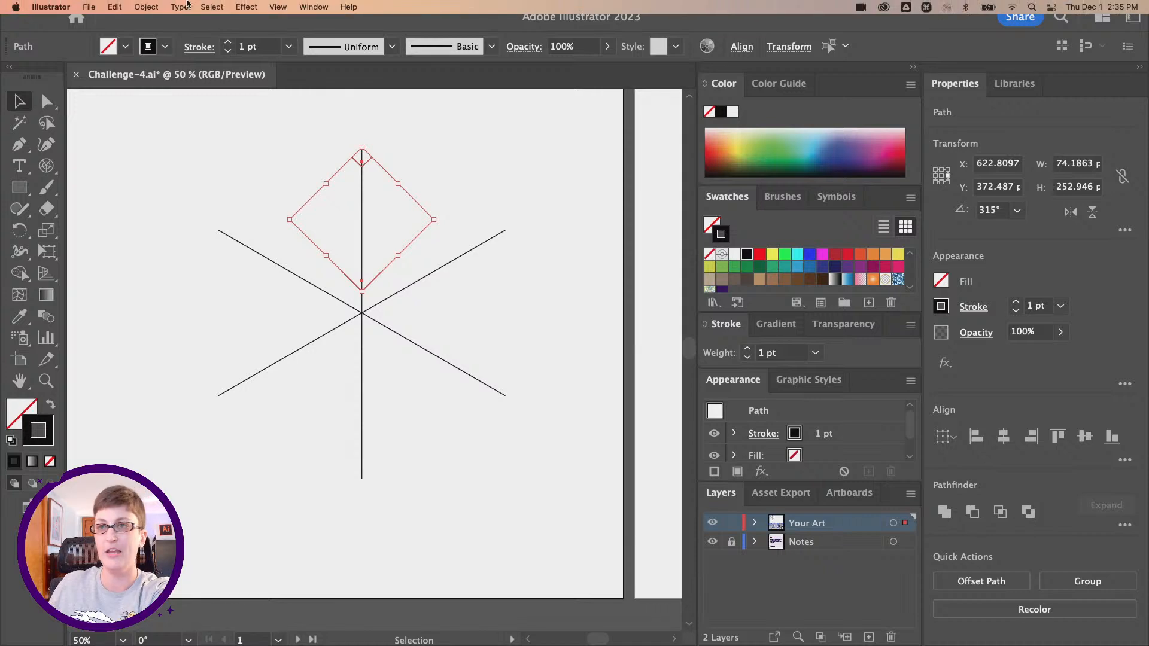
{"action": "left_click", "coordinate": [145, 7]}
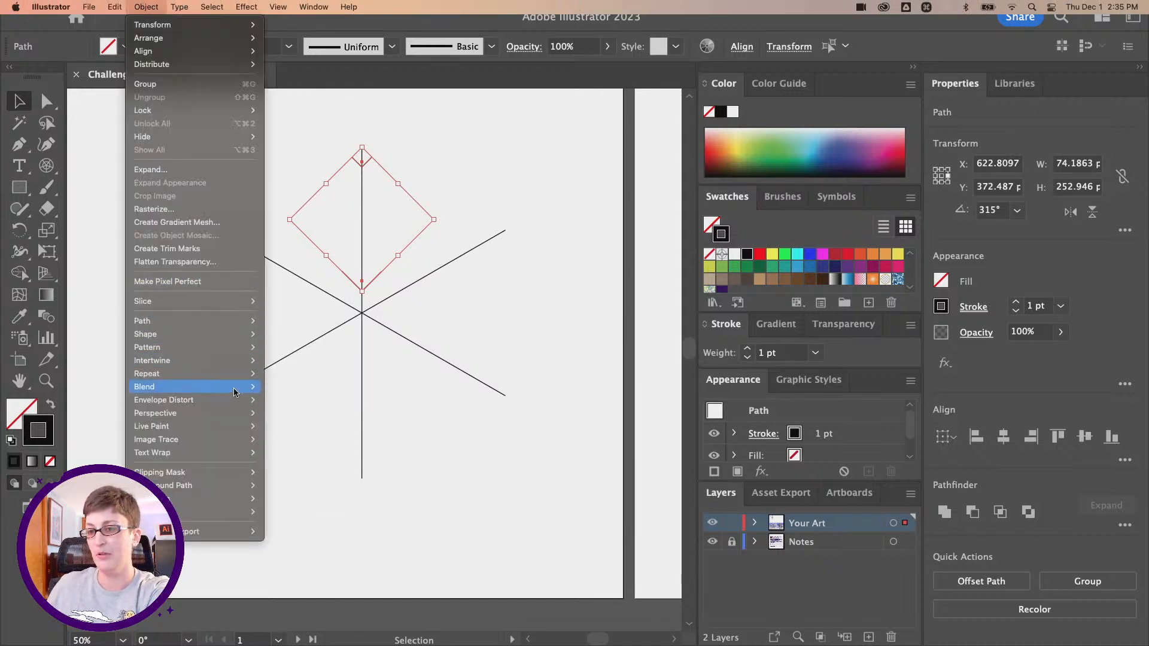
{"action": "mouse_move", "coordinate": [235, 387]}
{"action": "left_click", "coordinate": [295, 393]}
{"action": "left_click", "coordinate": [439, 192]}
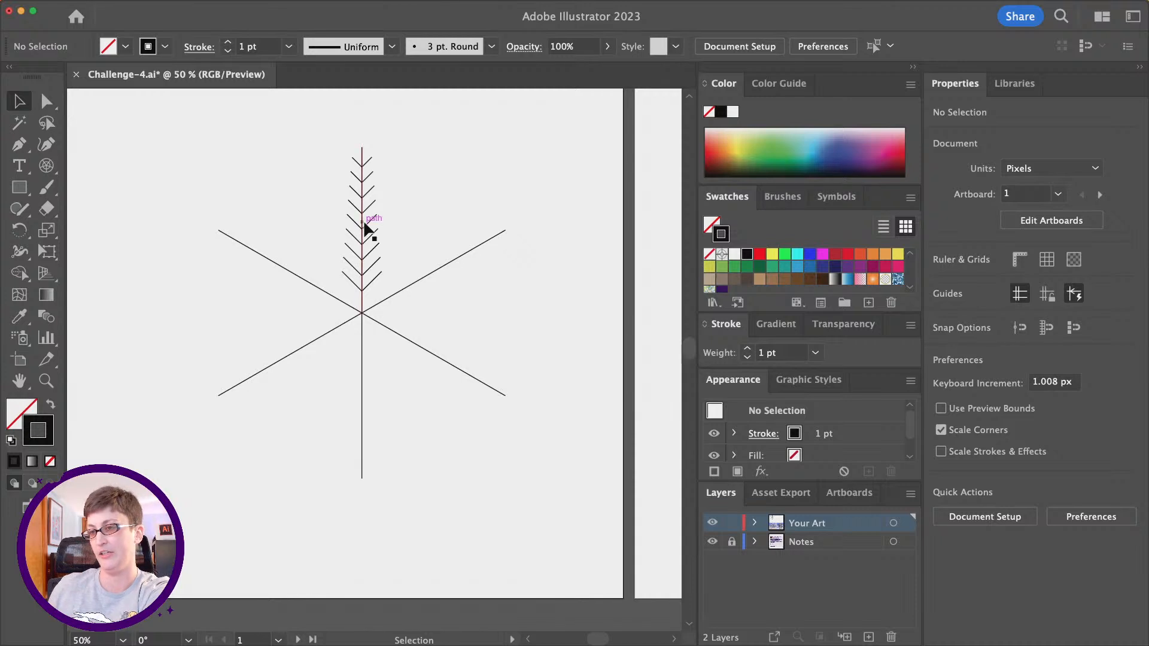
- Set the V-shape blend's spacing to Specified Steps with 4 steps
{"action": "left_click", "coordinate": [375, 273]}
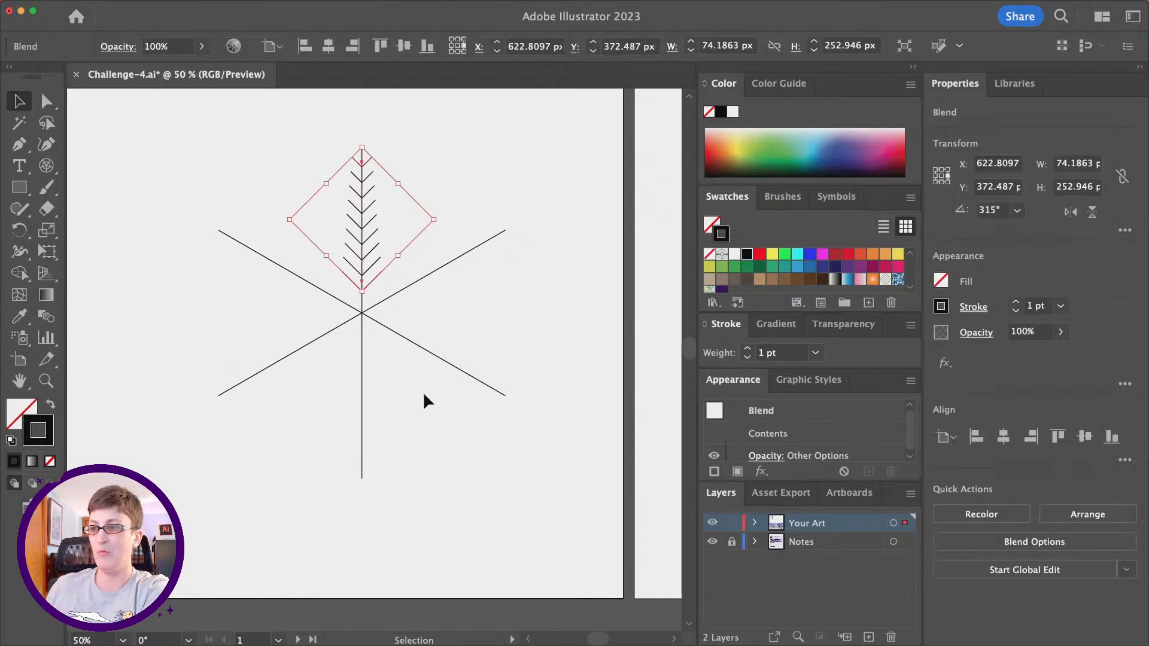
{"action": "mouse_move", "coordinate": [193, 4]}
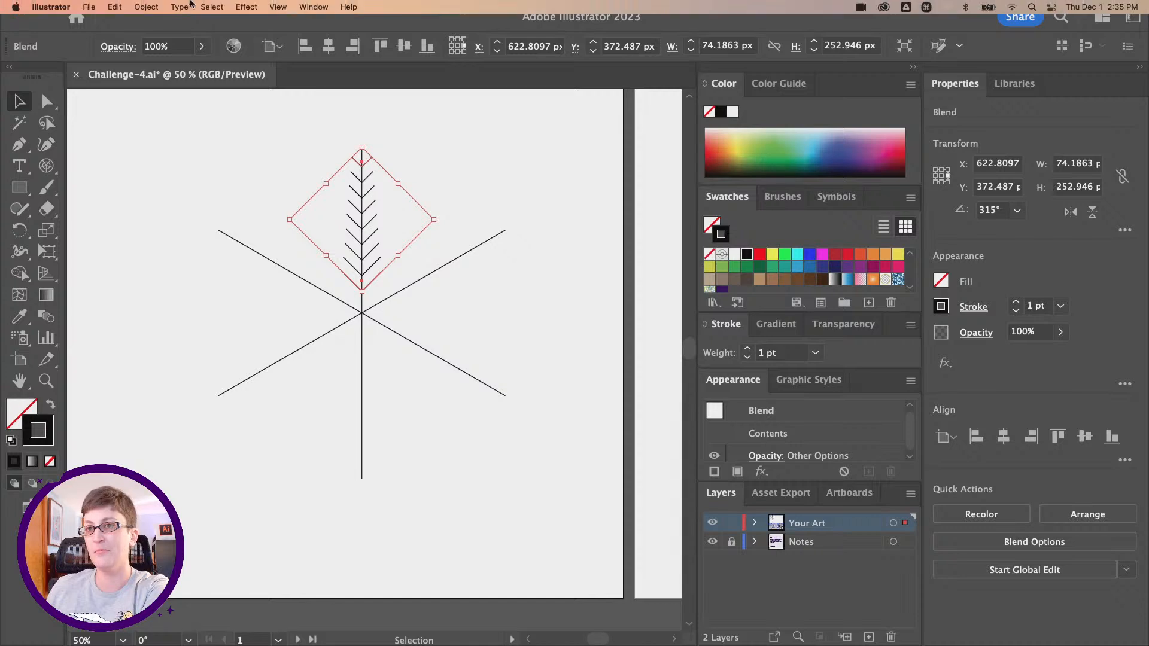
{"action": "left_click", "coordinate": [144, 7]}
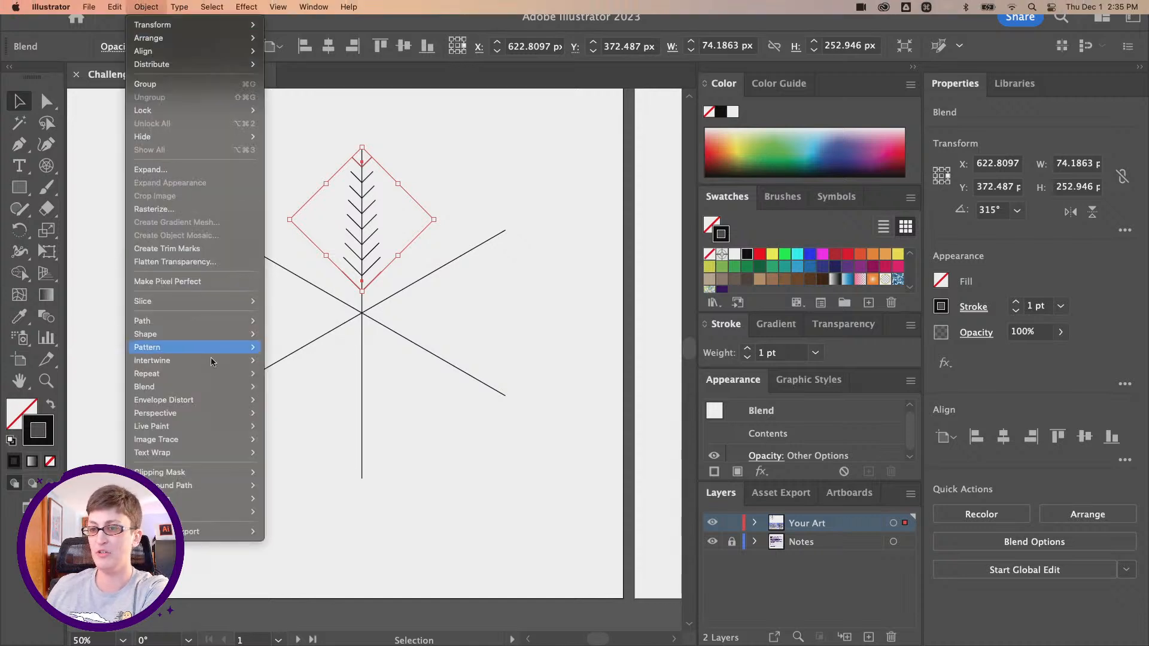
{"action": "mouse_move", "coordinate": [222, 388]}
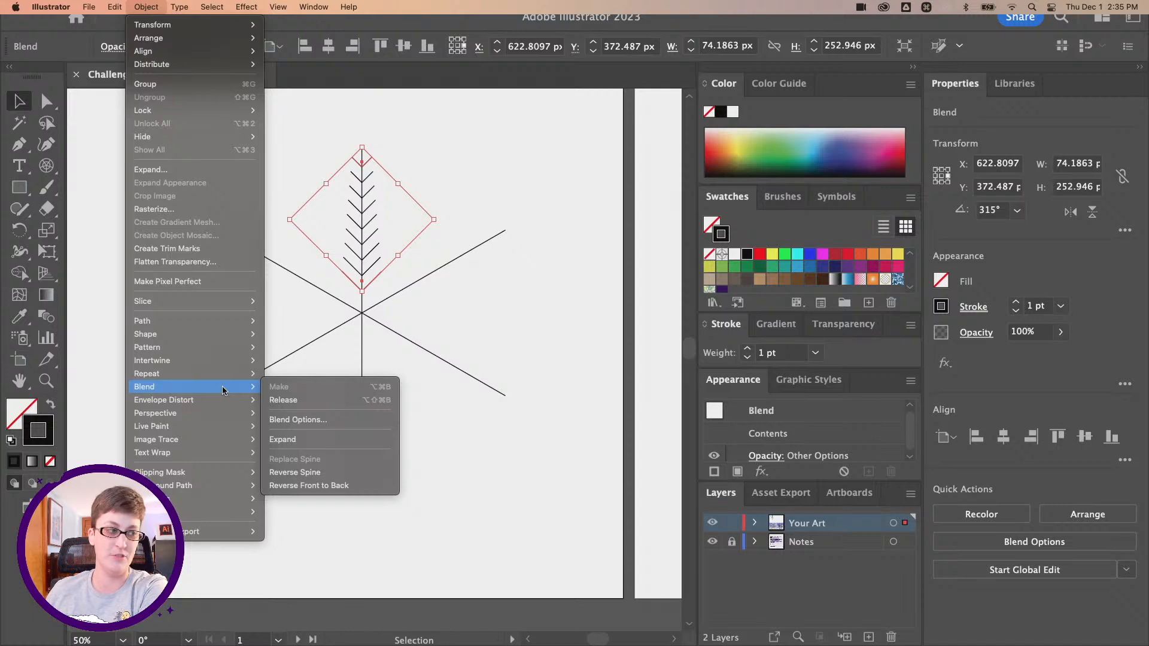
{"action": "left_click", "coordinate": [311, 421]}
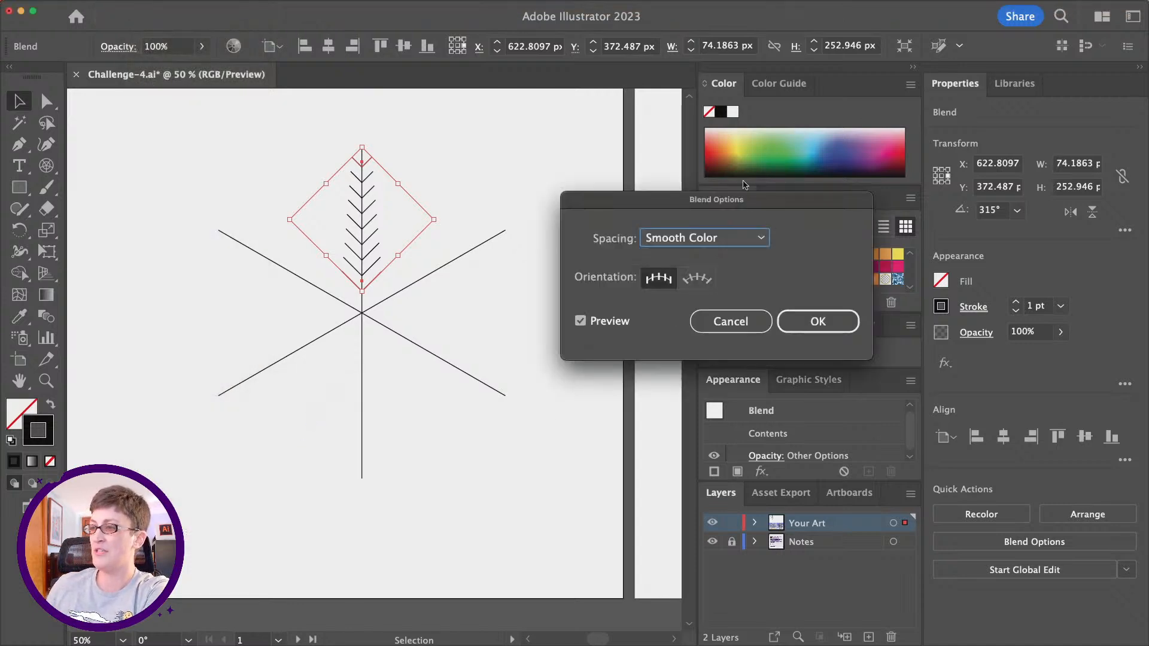
{"action": "left_click", "coordinate": [713, 238]}
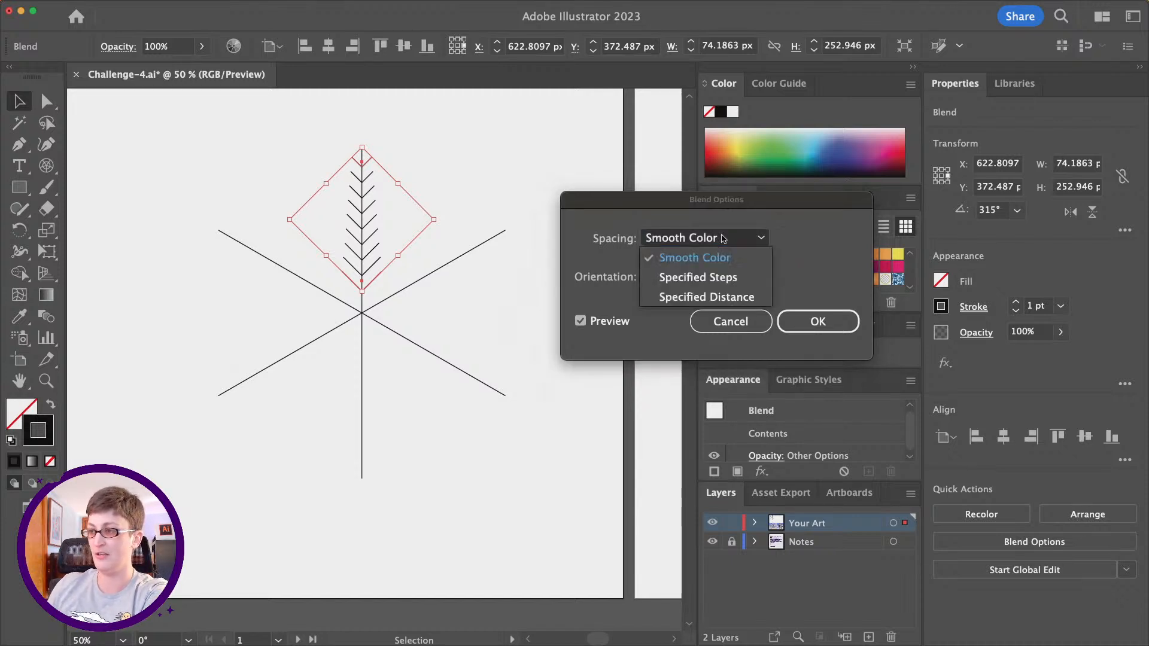
{"action": "left_click", "coordinate": [724, 277]}
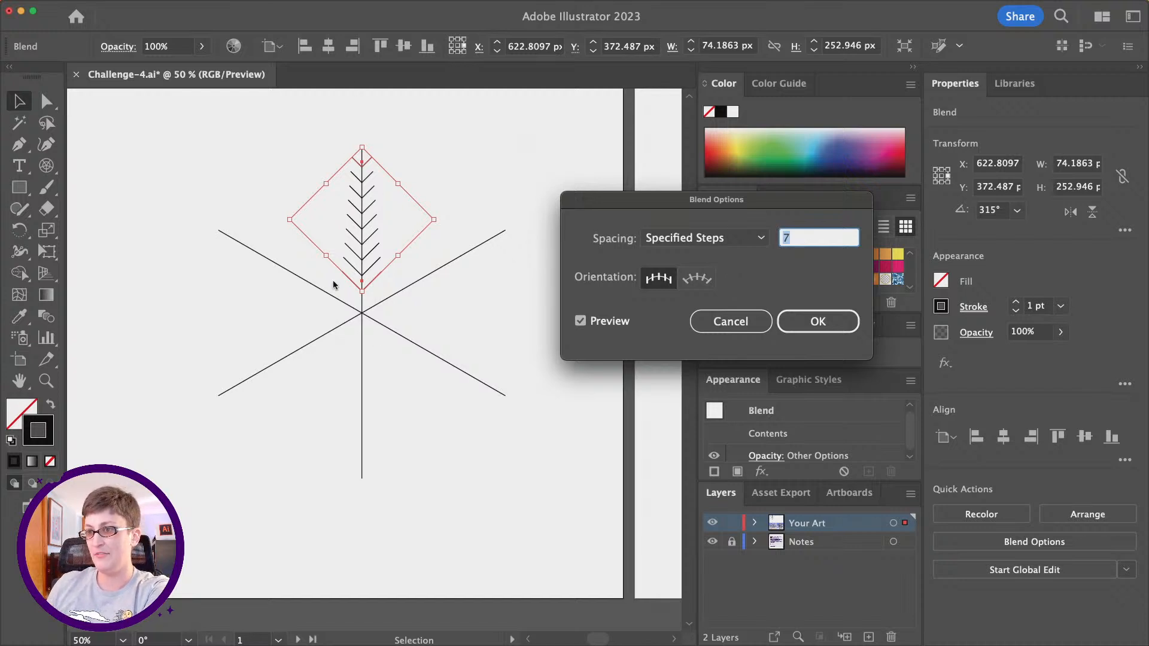
{"action": "key", "text": "Down"}
{"action": "key", "text": "Down"}
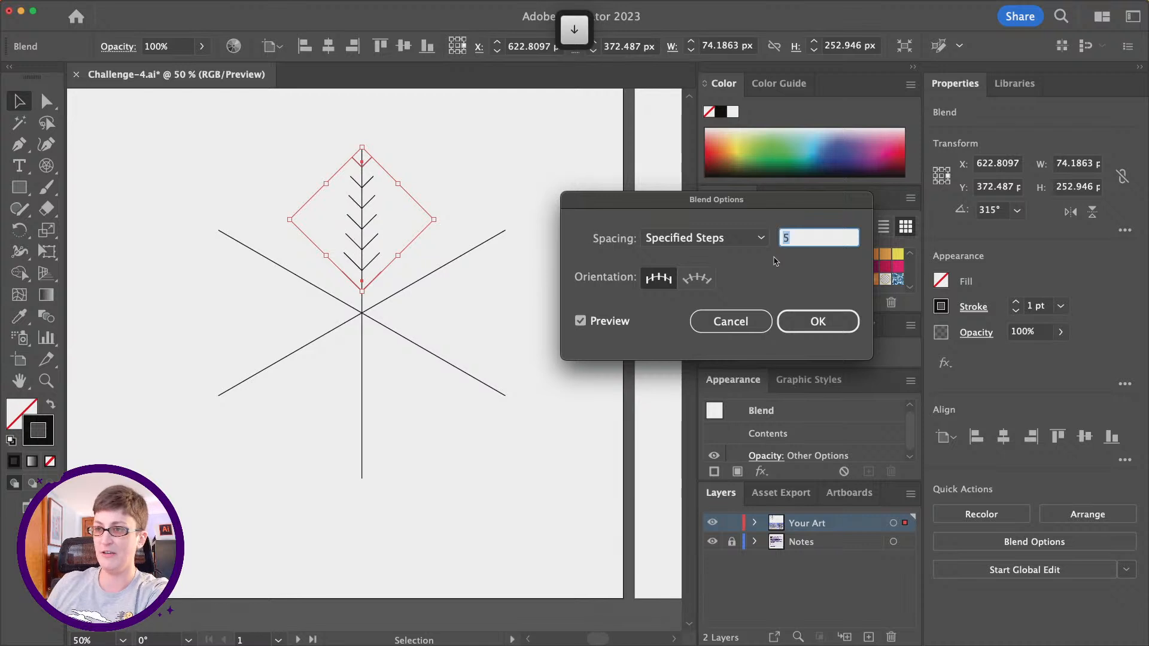
{"action": "key", "text": "Down"}
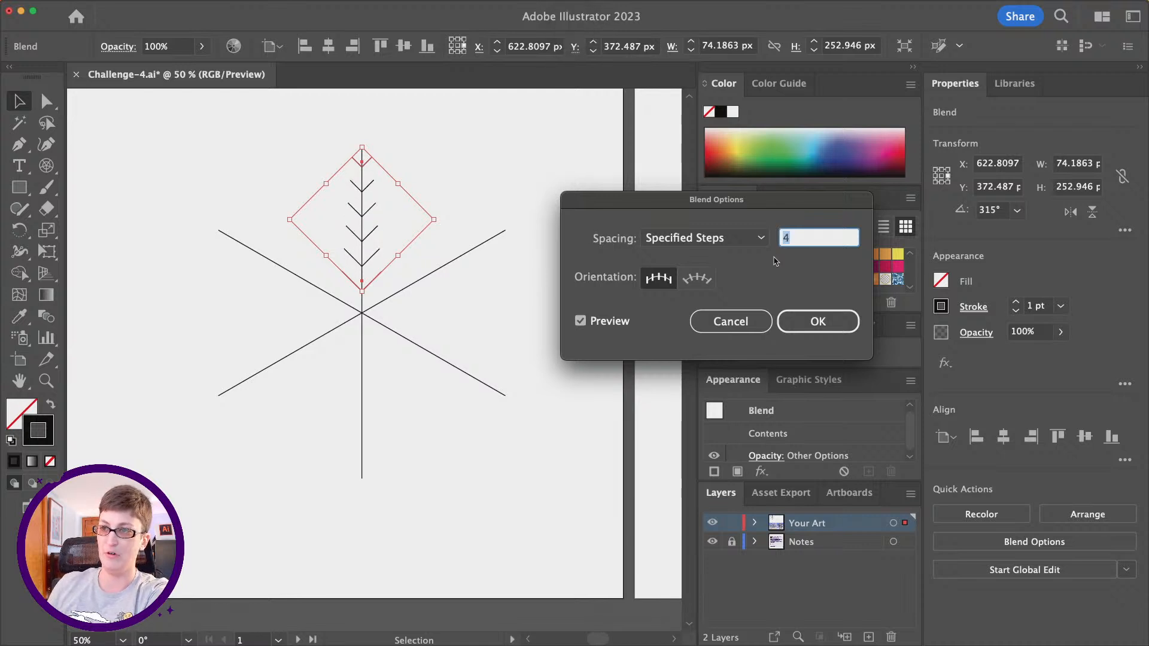
{"action": "key", "text": "Up"}
{"action": "key", "text": "Down"}
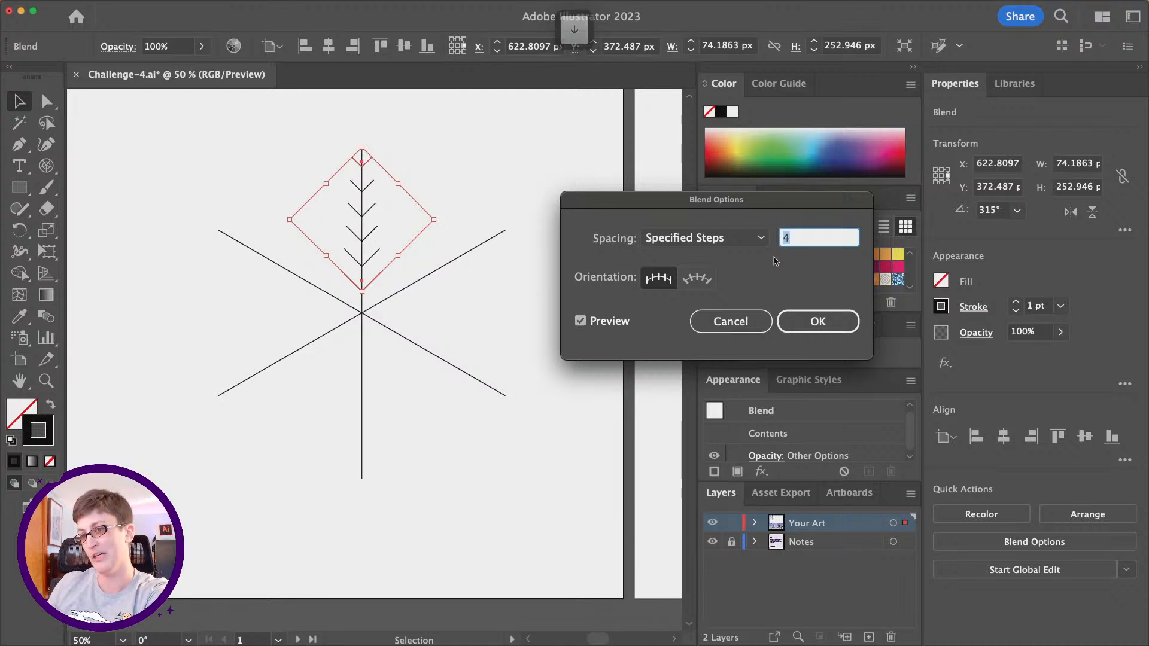
{"action": "left_click", "coordinate": [818, 324]}
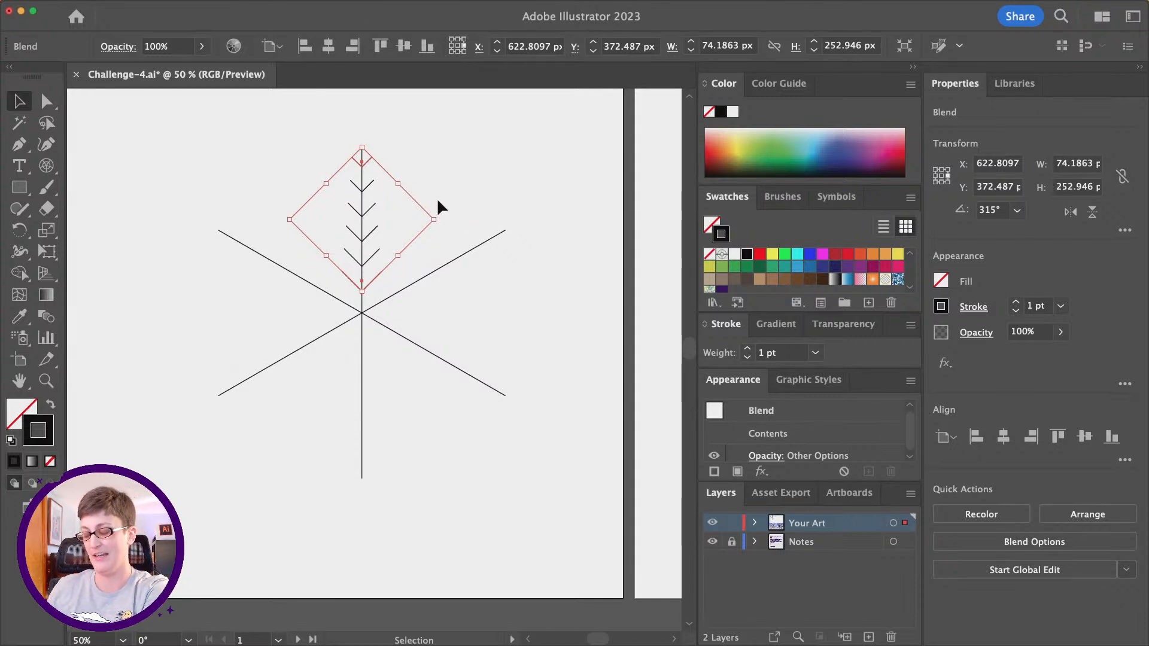
- Try placing a pasted copy of the V-shape blend, rotated along the upper-right spoke, and delete the copy
{"action": "key", "text": "super+c"}
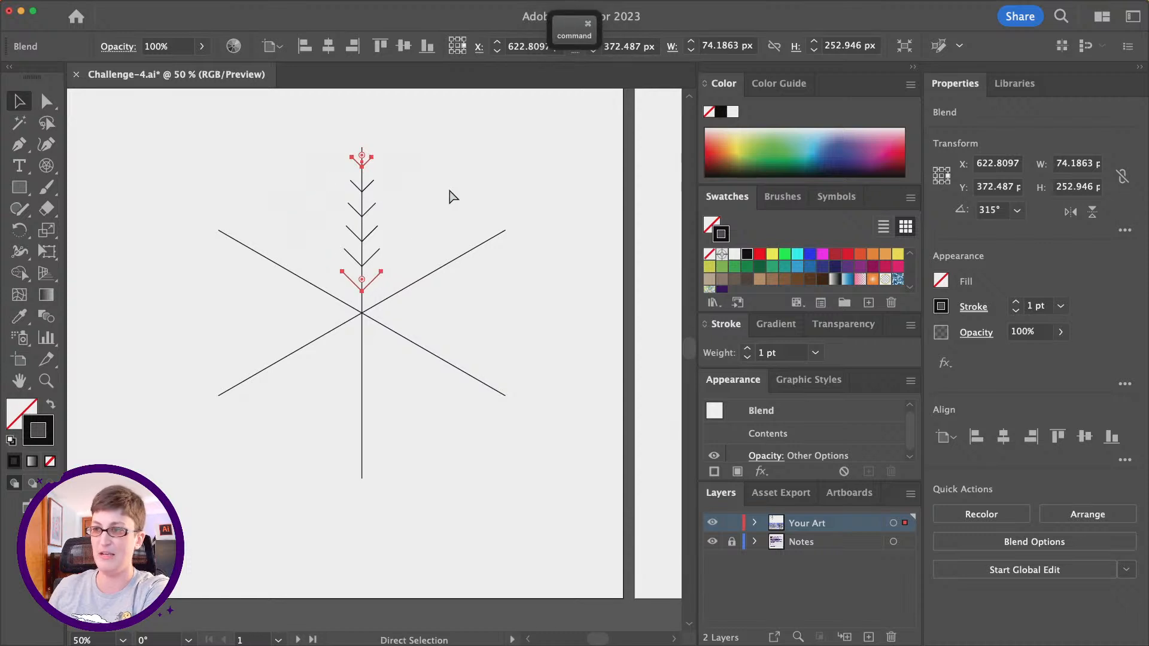
{"action": "key", "text": "super+v"}
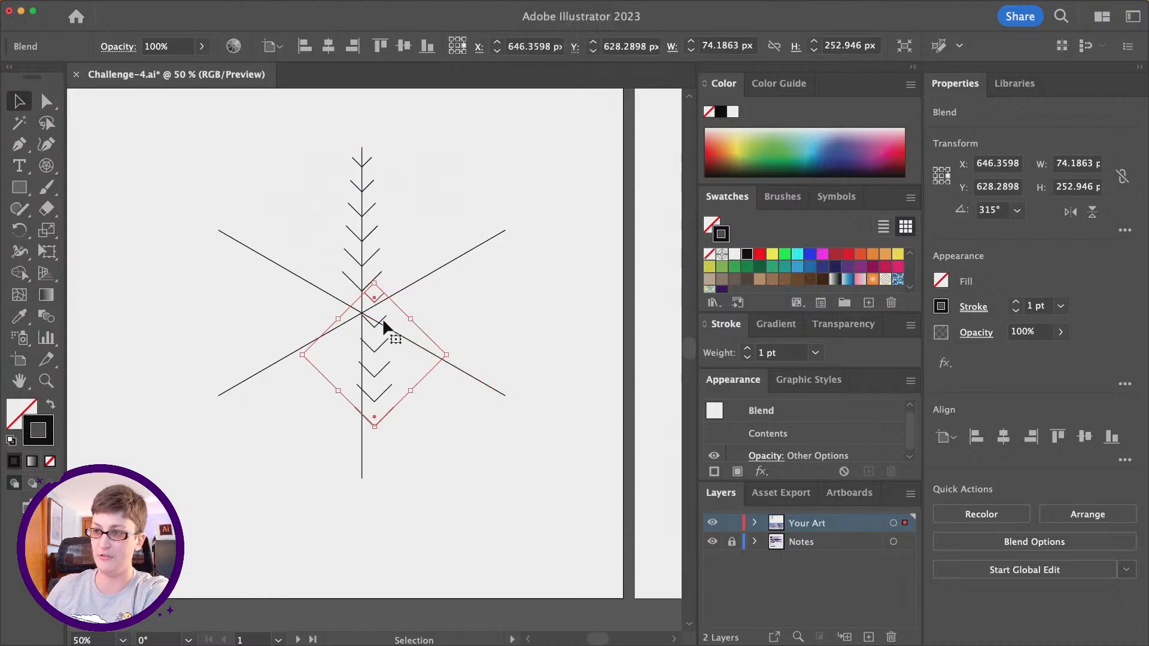
{"action": "left_click_drag", "start_coordinate": [382, 318], "coordinate": [452, 212]}
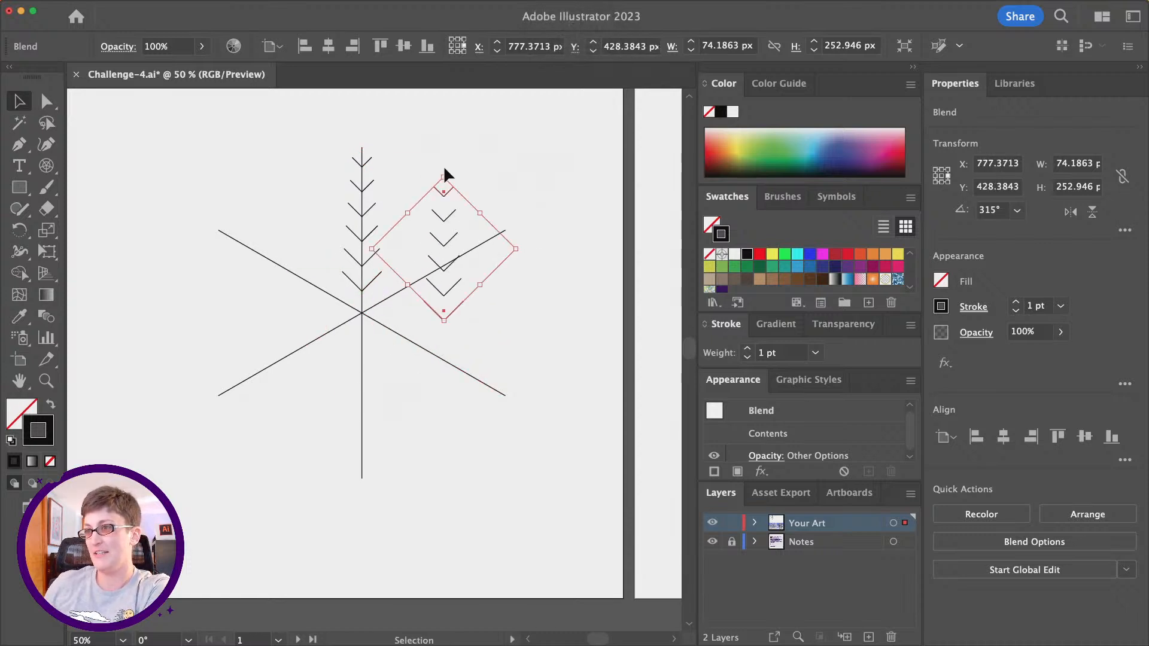
{"action": "left_click_drag", "start_coordinate": [443, 171], "coordinate": [523, 187]}
{"action": "left_click", "coordinate": [524, 185]}
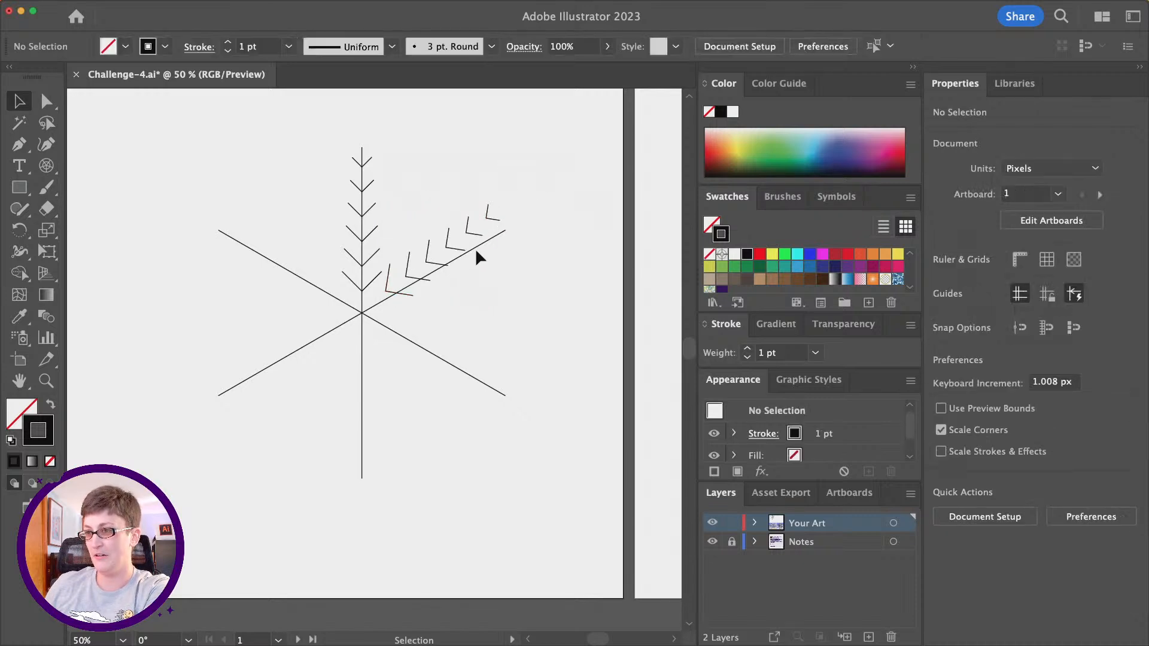
{"action": "left_click_drag", "start_coordinate": [474, 236], "coordinate": [466, 252]}
{"action": "key", "text": "Delete"}
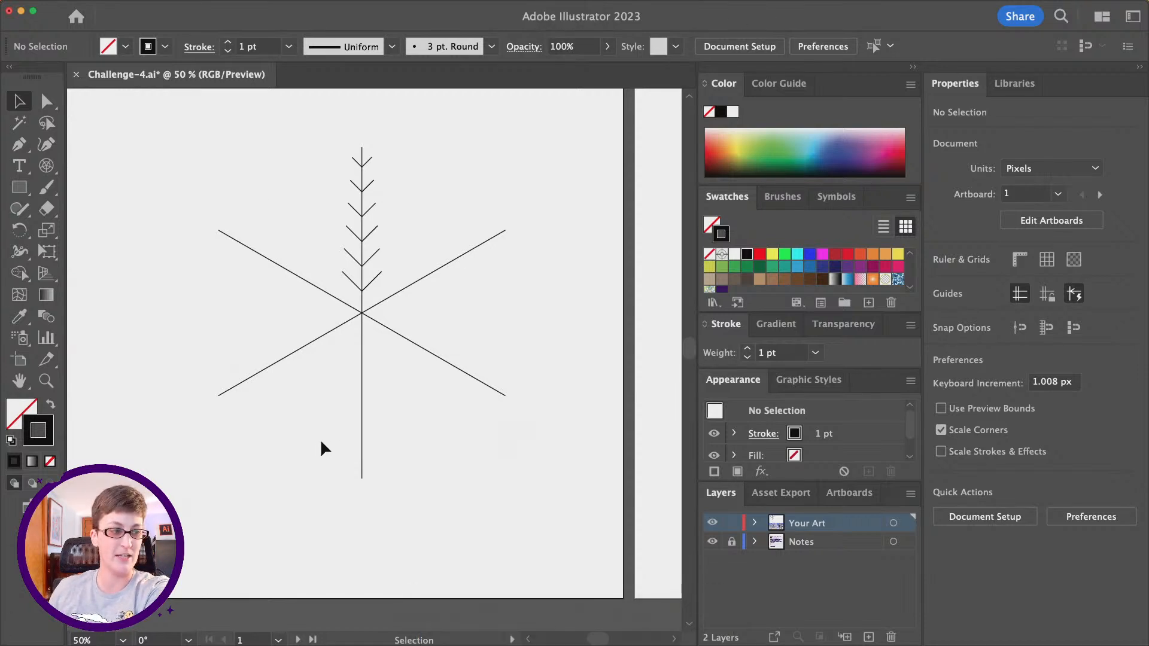
- Expand the stroke options for the V-shape blend and set its stroke weight to 4 pt
{"action": "left_click", "coordinate": [376, 251]}
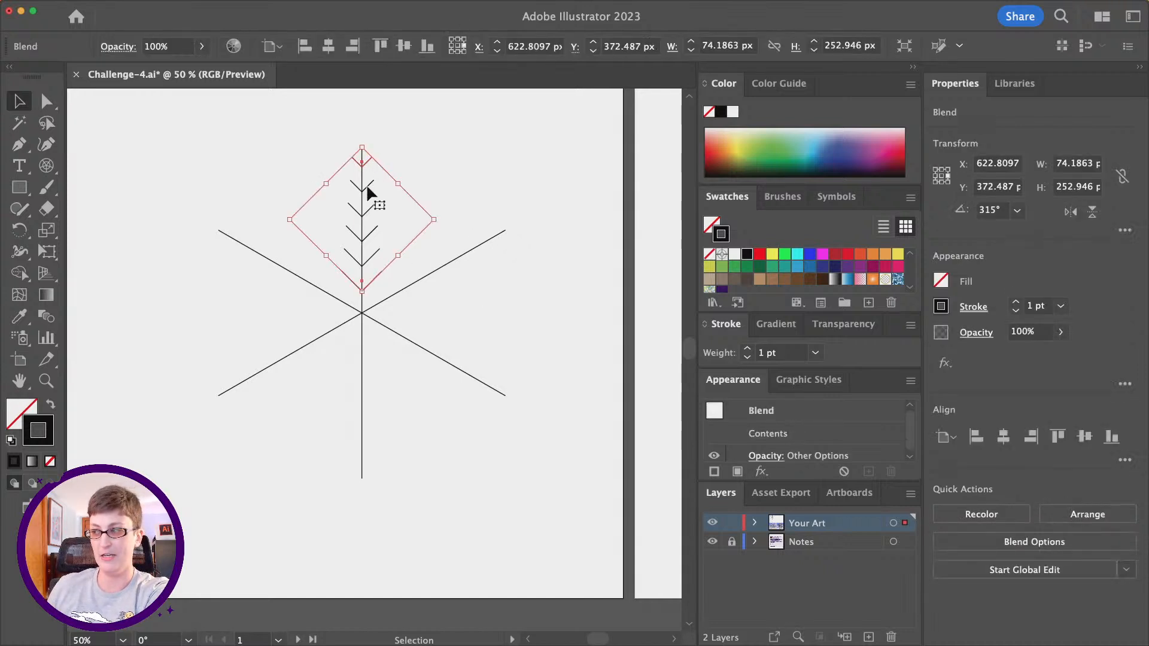
{"action": "left_click", "coordinate": [706, 325]}
{"action": "left_click", "coordinate": [706, 325]}
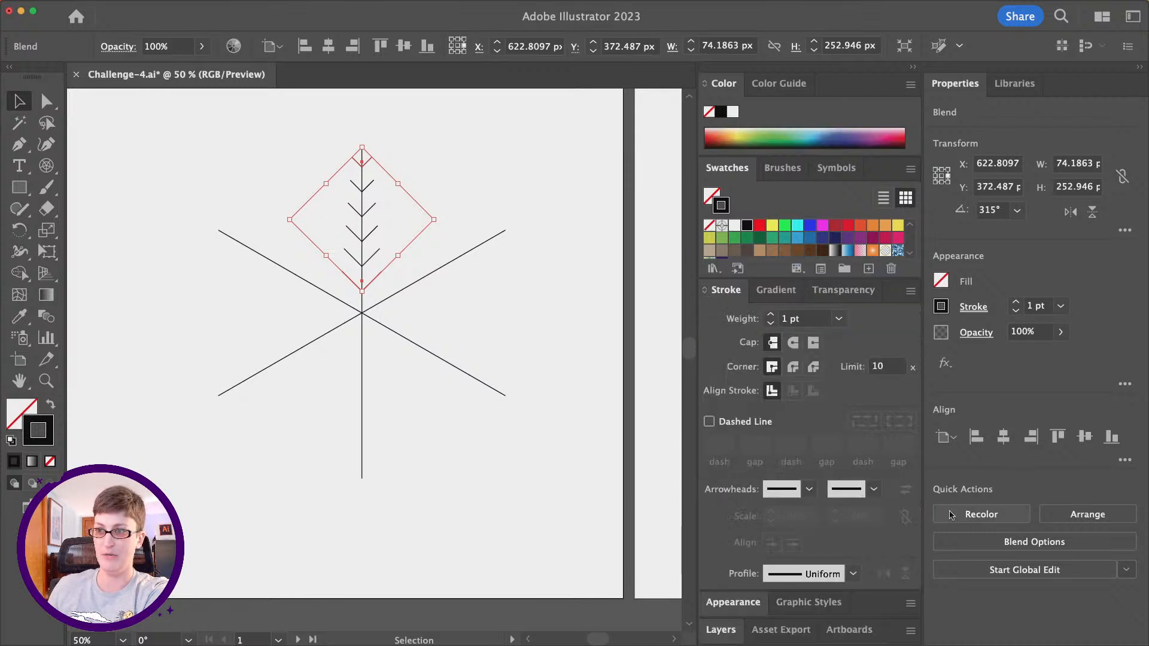
{"action": "left_click", "coordinate": [804, 319]}
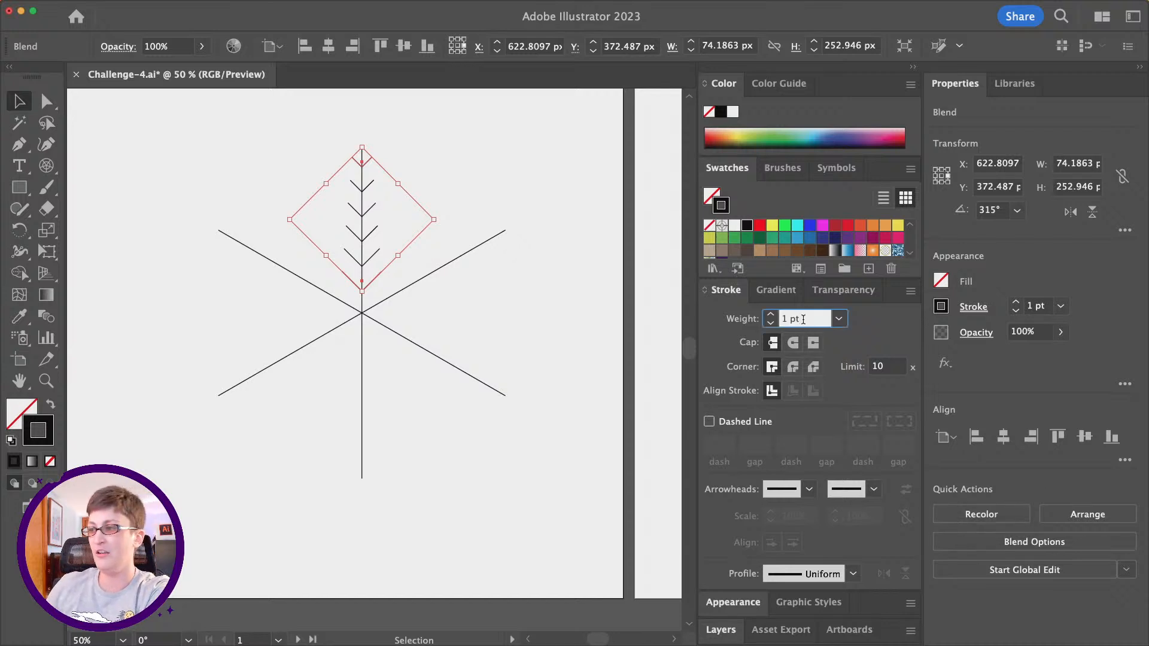
{"action": "key", "text": "Down"}
{"action": "key", "text": "Up"}
{"action": "key", "text": "Up"}
{"action": "key", "text": "Up"}
{"action": "key", "text": "Up"}
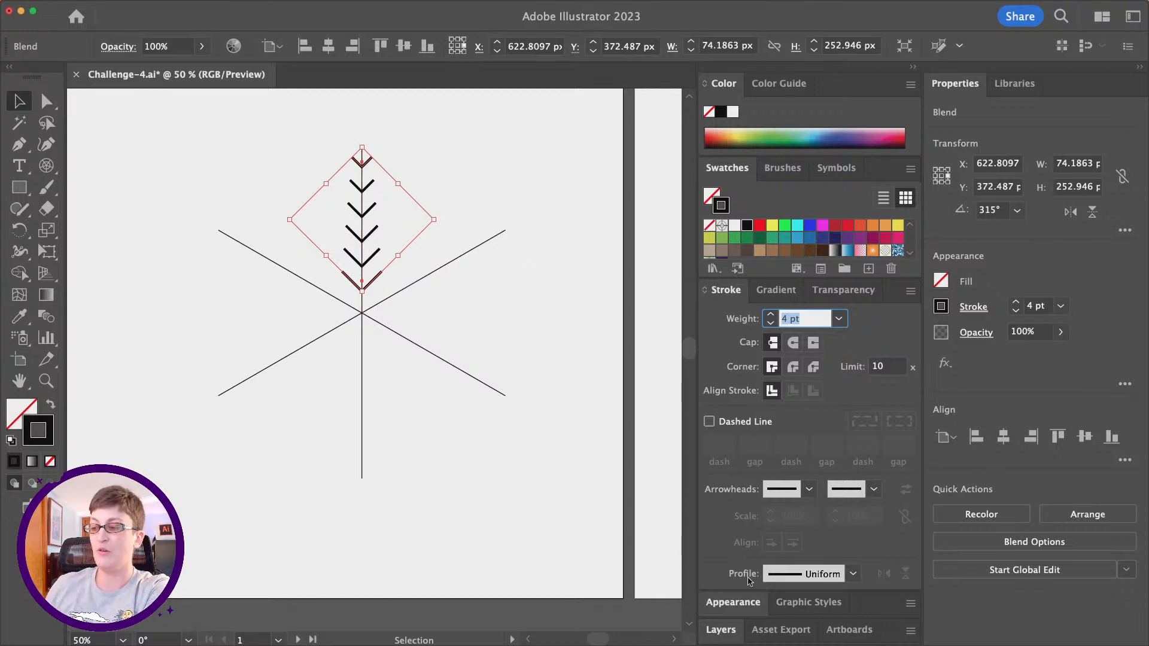
- Try Width Profile 3 and Width Profile 4 on the V-shape blend's stroke
{"action": "left_click", "coordinate": [793, 576]}
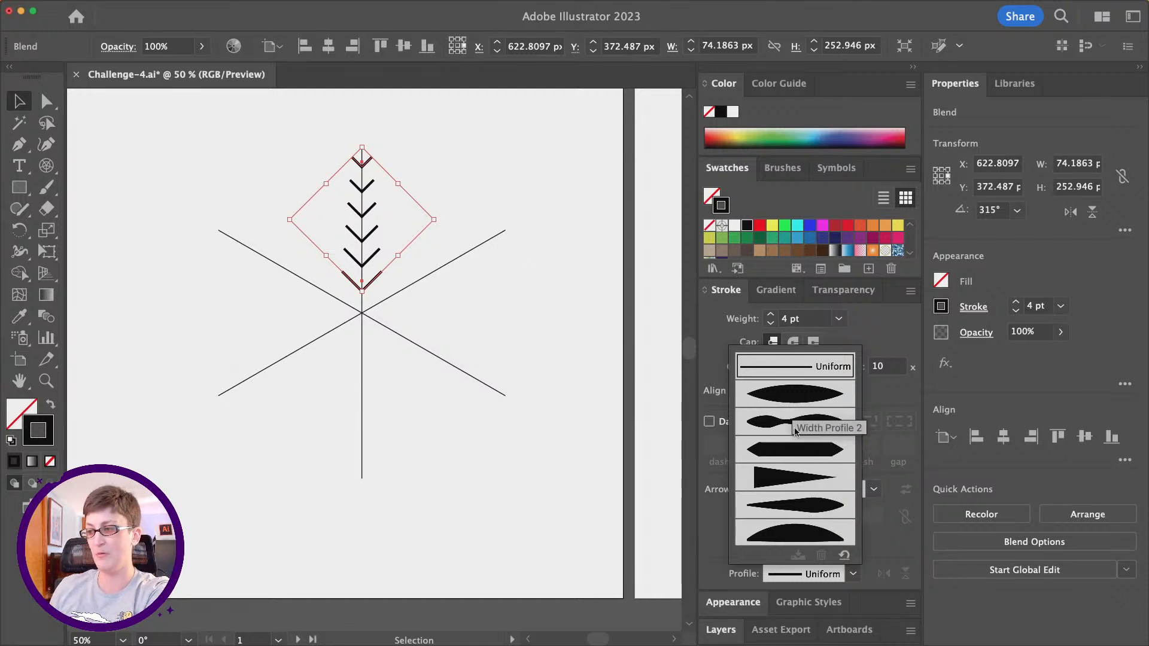
{"action": "left_click", "coordinate": [795, 447]}
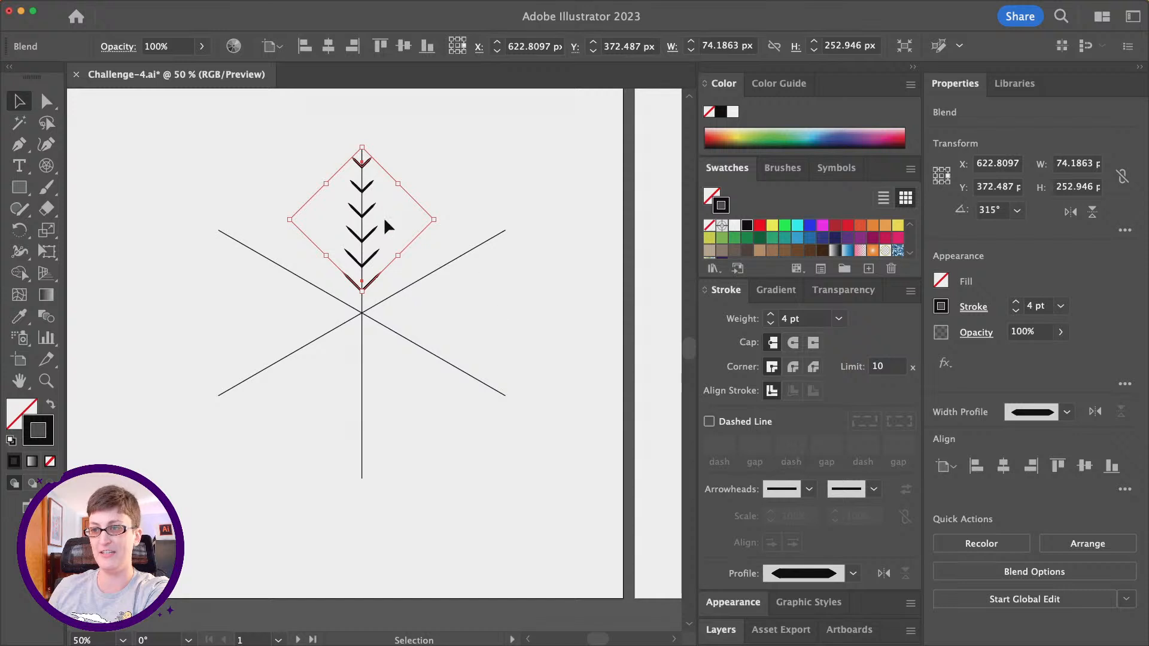
{"action": "left_click", "coordinate": [813, 575]}
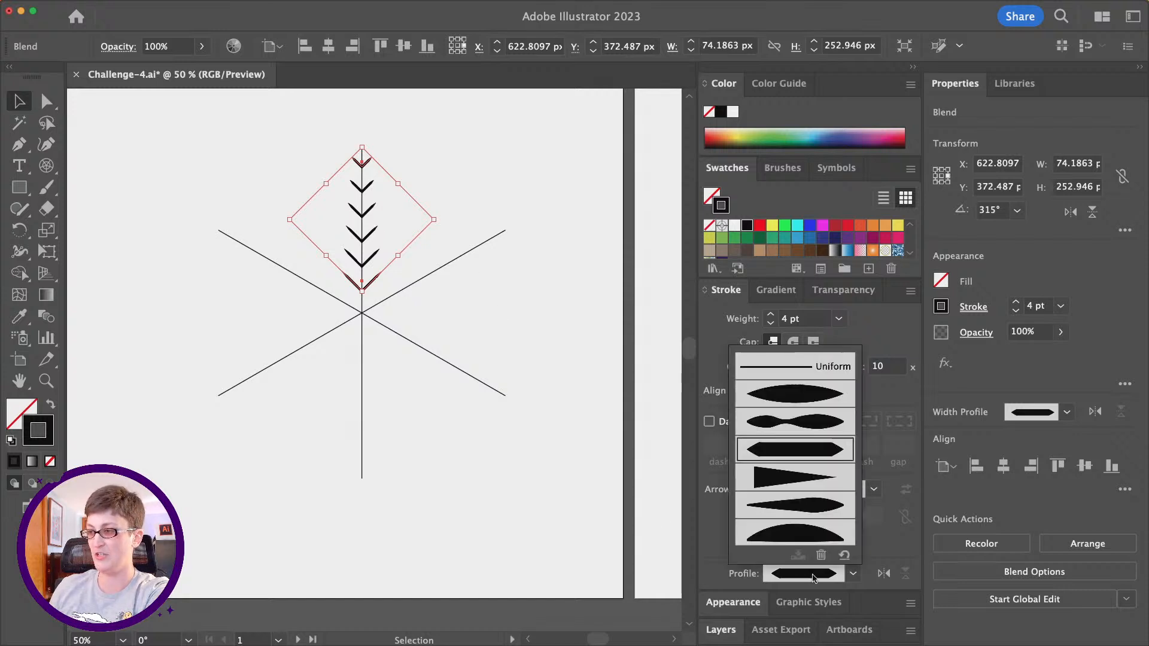
{"action": "left_click", "coordinate": [784, 477]}
- Apply the lens-shaped Width Profile 1 to the V-shape blend's stroke and deselect the blend
{"action": "left_click", "coordinate": [809, 576]}
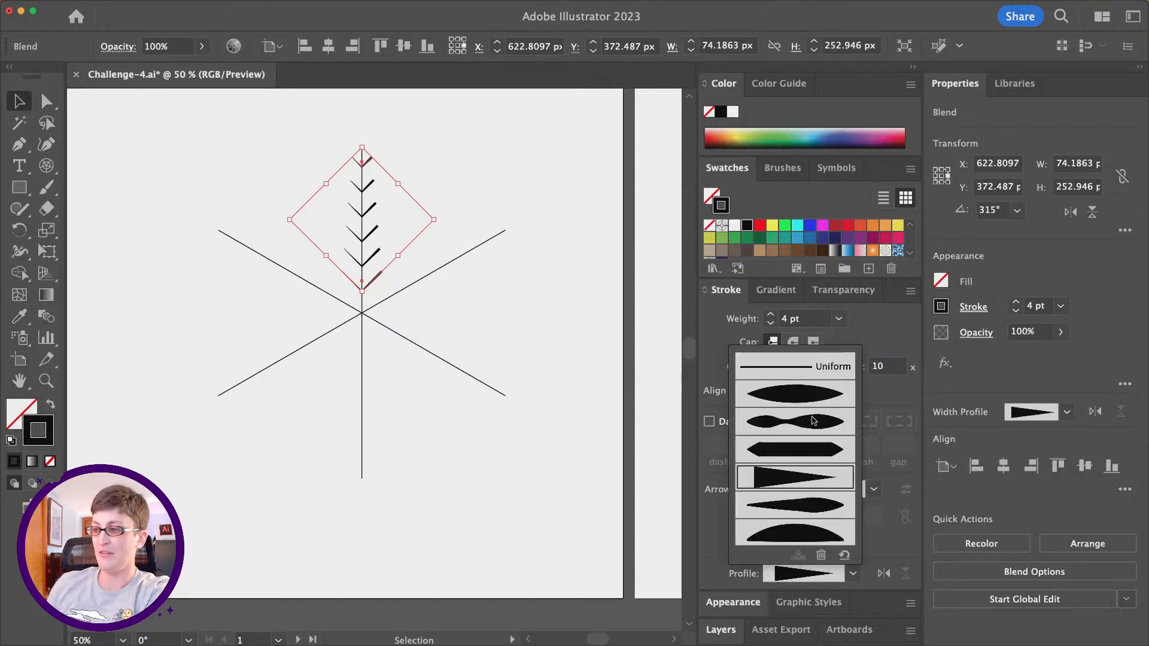
{"action": "left_click", "coordinate": [808, 432]}
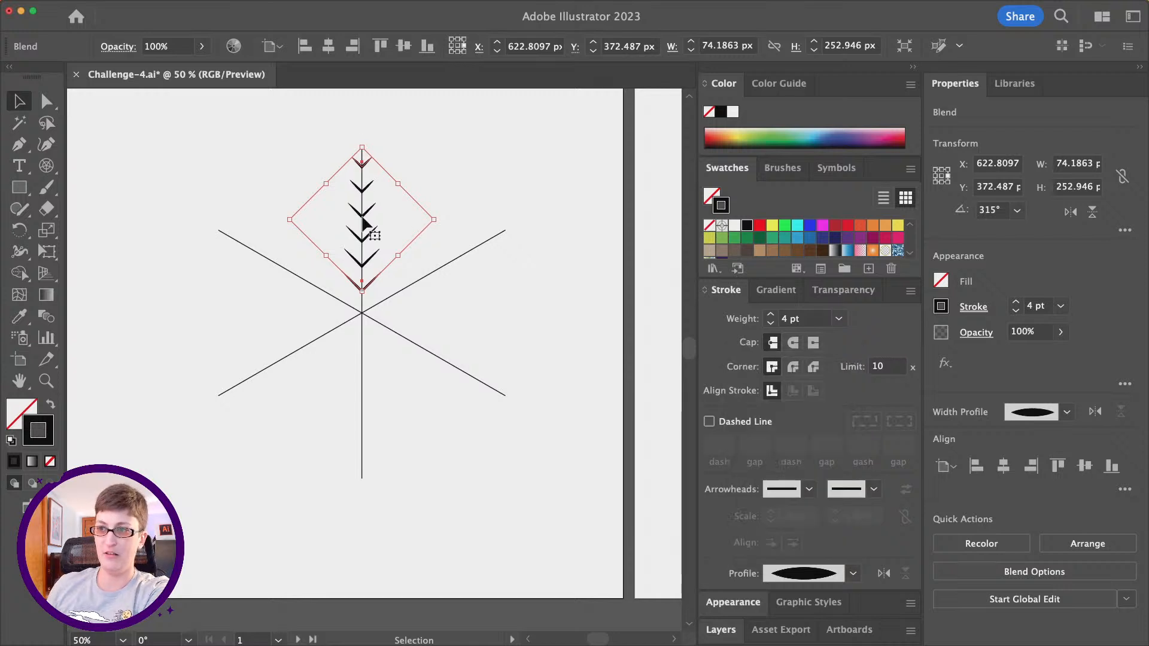
{"action": "left_click", "coordinate": [436, 439]}
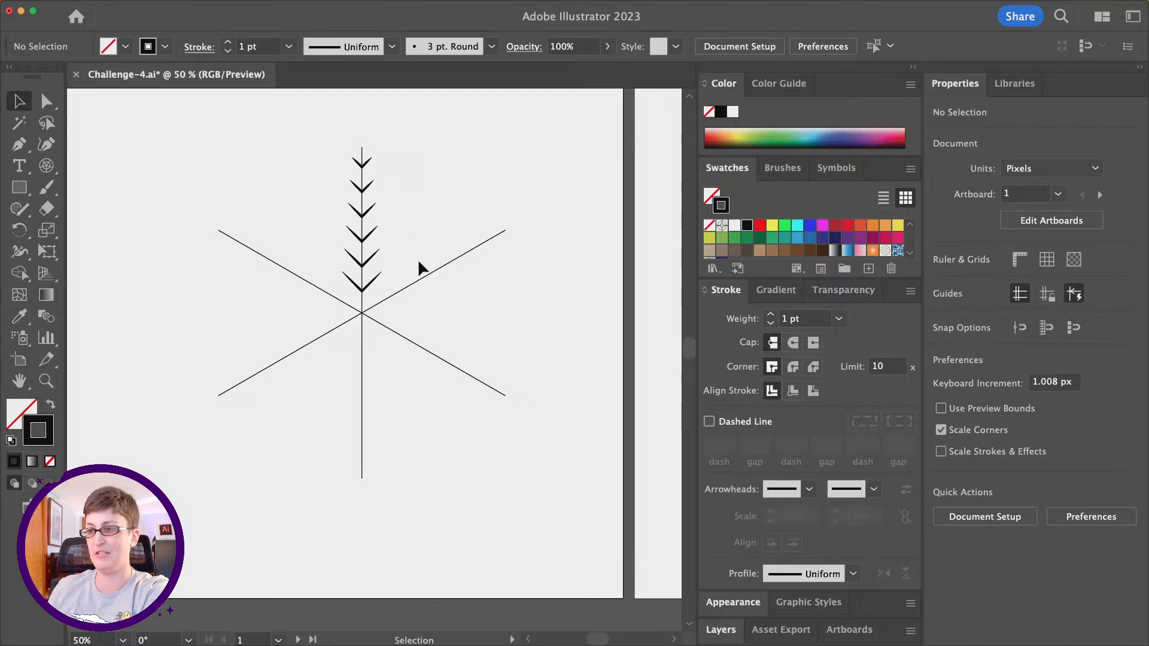
- Select the six-spoke guide group and set its stroke weight to 12 pt
{"action": "left_click", "coordinate": [421, 277]}
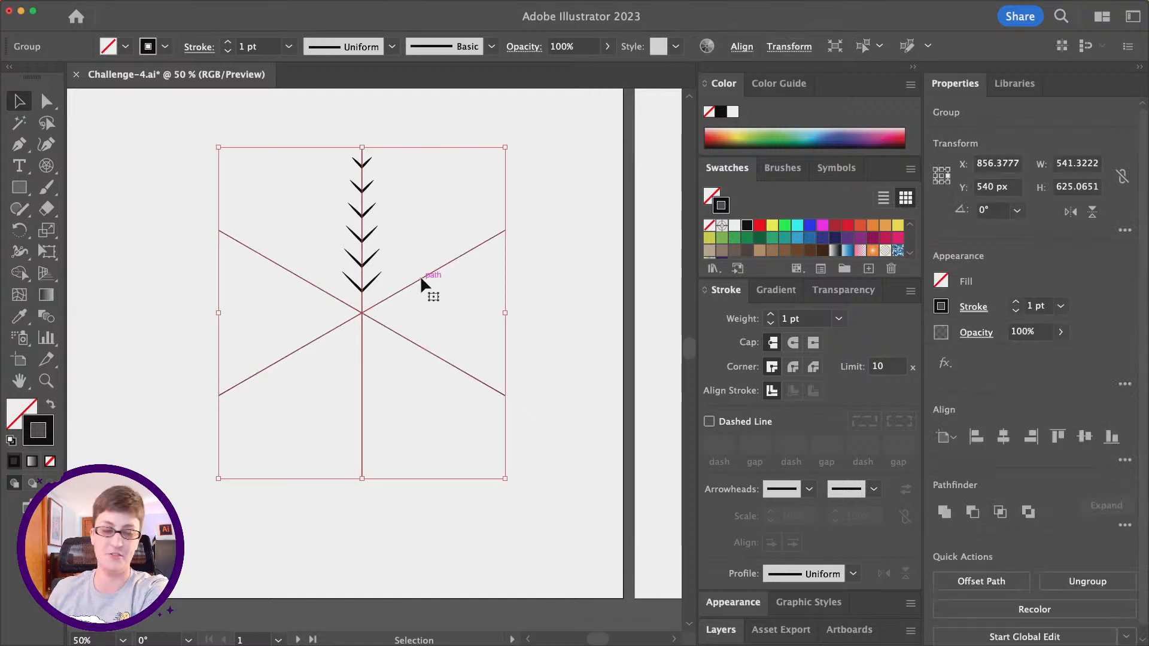
{"action": "left_click", "coordinate": [808, 319]}
{"action": "key", "text": "Up"}
{"action": "key", "text": "Up"}
{"action": "key", "text": "Up"}
{"action": "key", "text": "Up"}
{"action": "key", "text": "Up"}
{"action": "key", "text": "Up"}
{"action": "key", "text": "Up"}
{"action": "key", "text": "Up"}
{"action": "key", "text": "Up"}
{"action": "key", "text": "Up"}
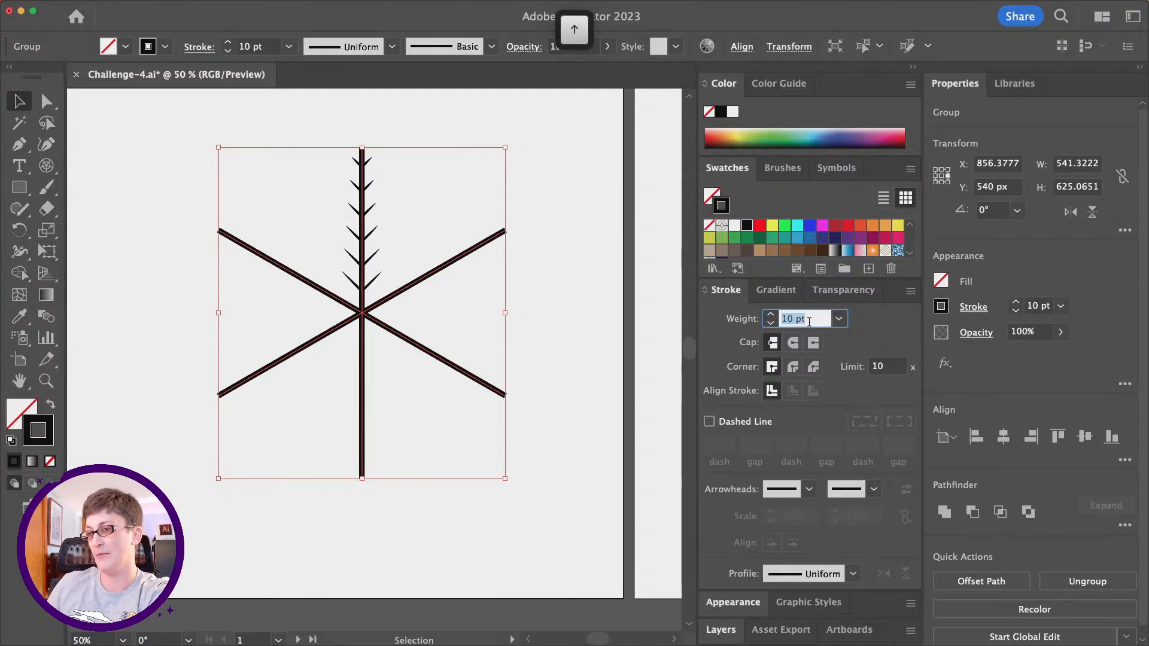
{"action": "key", "text": "Up"}
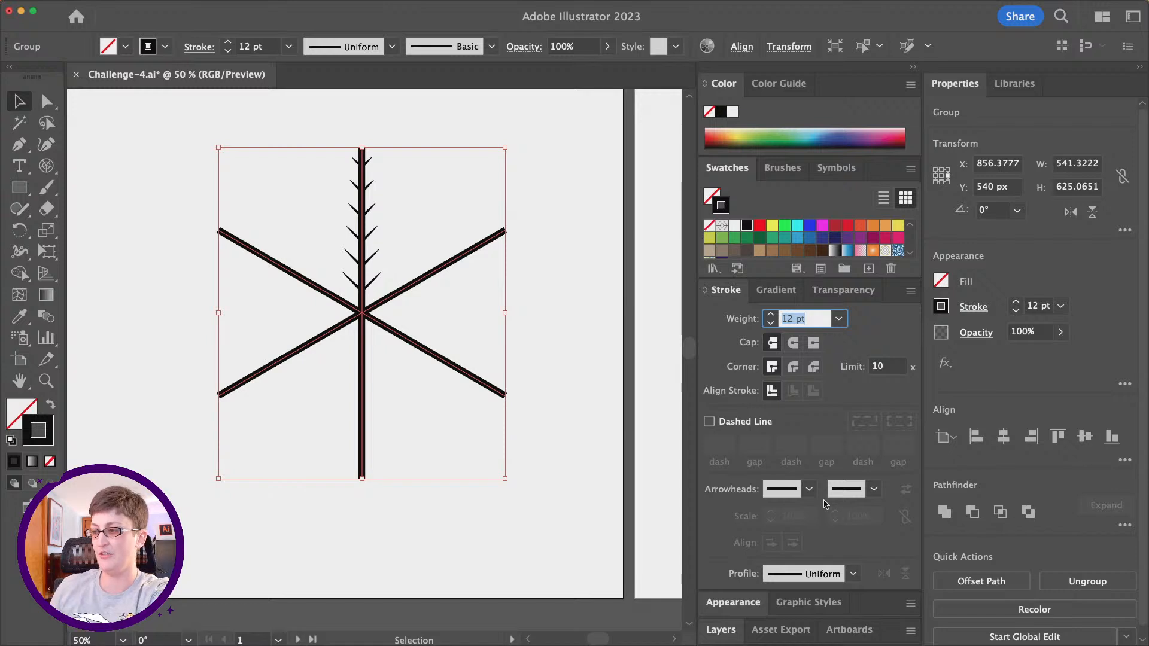
- Apply the tapered Width Profile 4 to the six spokes, keeping the wide ends at the snowflake's center
{"action": "left_click", "coordinate": [828, 570]}
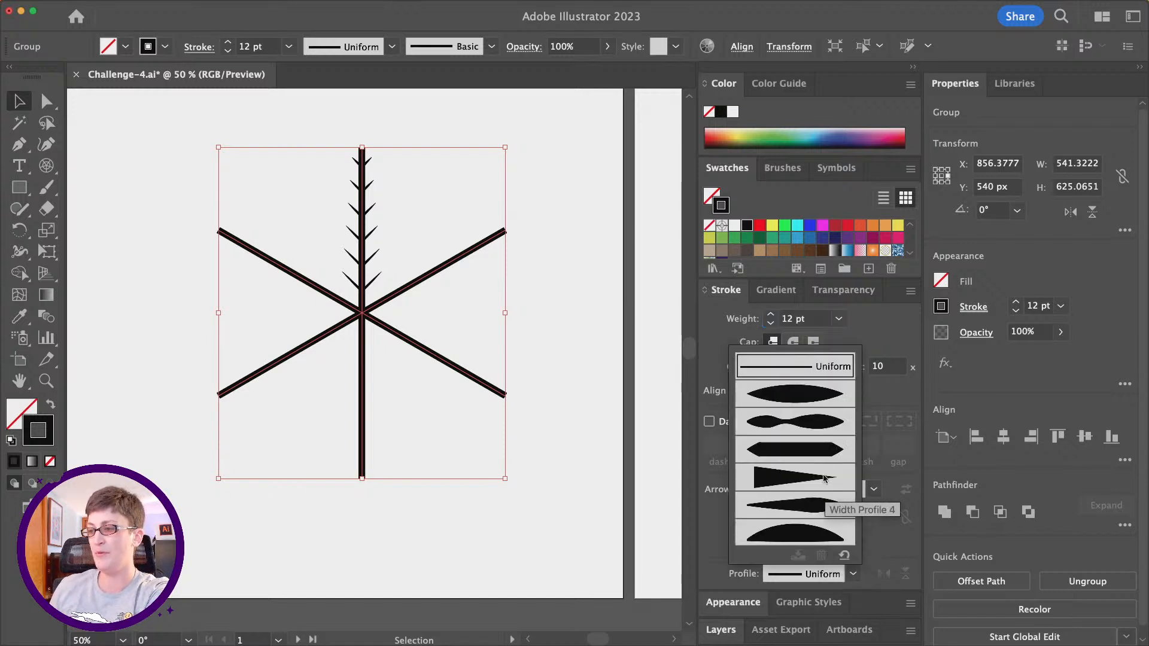
{"action": "left_click", "coordinate": [811, 400]}
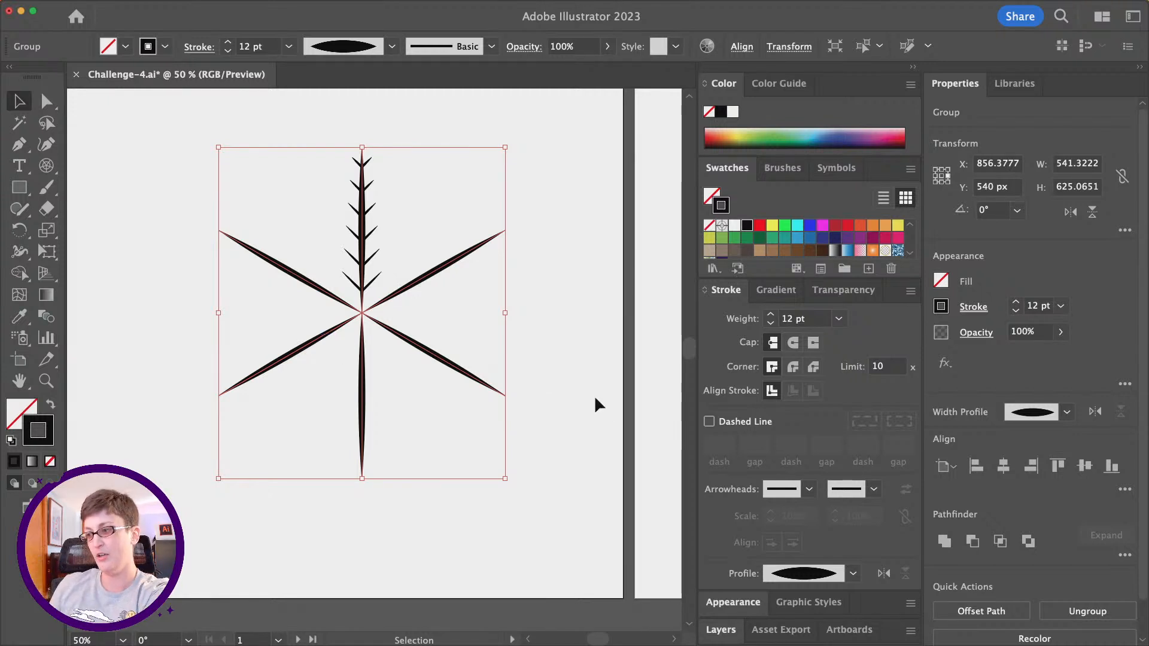
{"action": "left_click", "coordinate": [810, 574]}
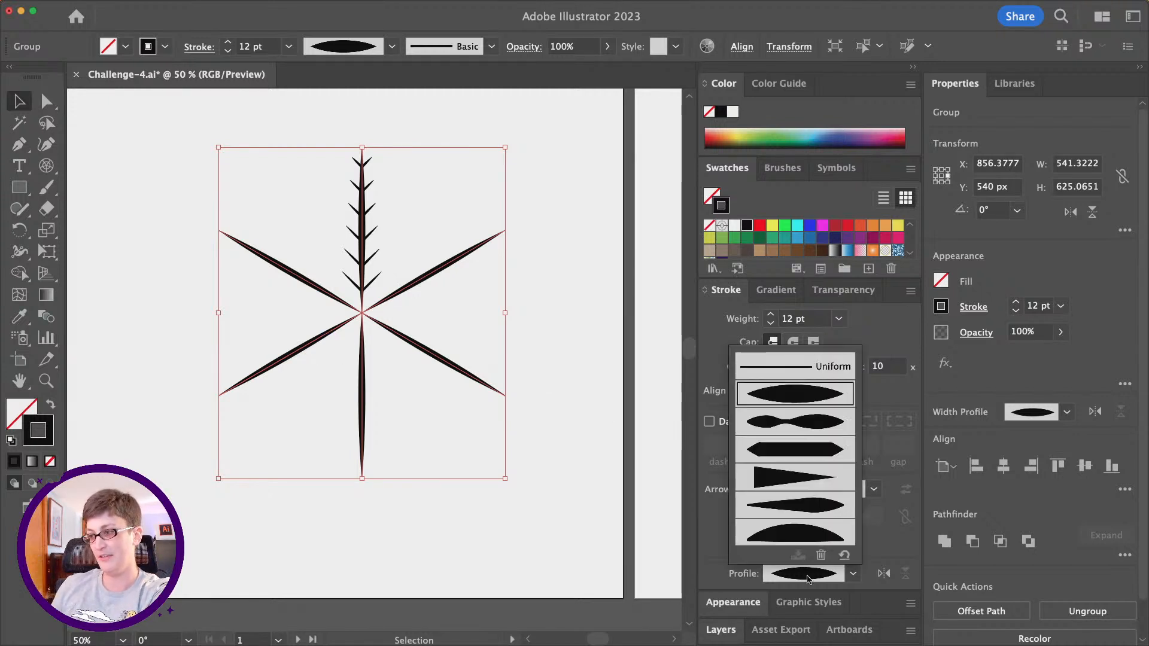
{"action": "left_click", "coordinate": [797, 481]}
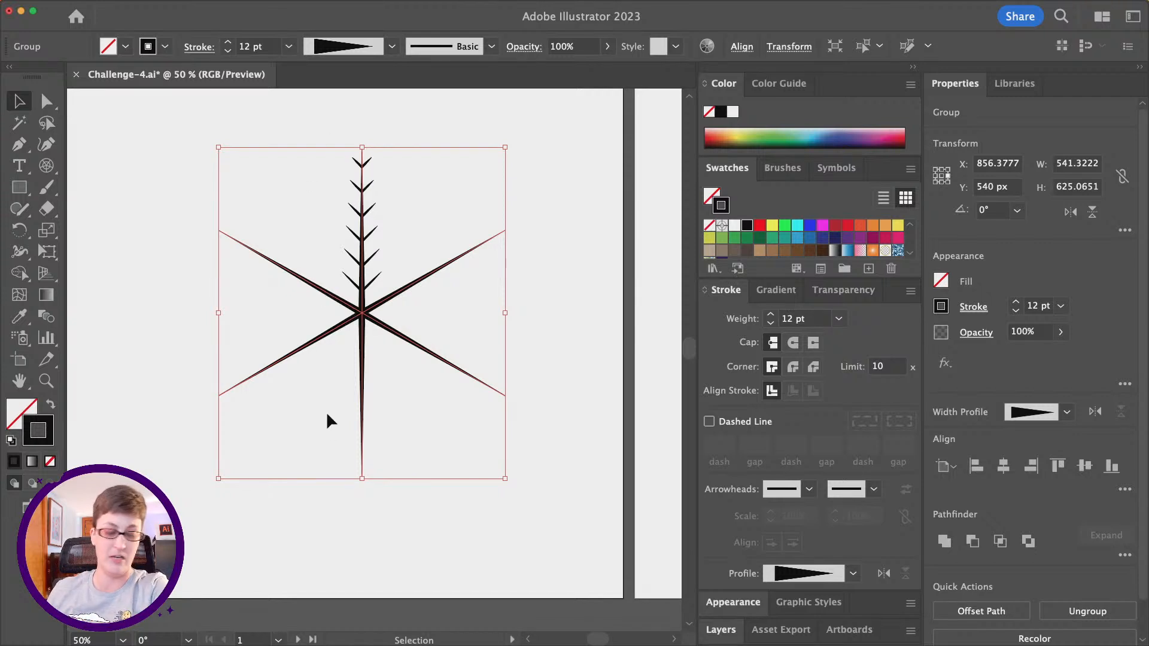
{"action": "left_click", "coordinate": [885, 574]}
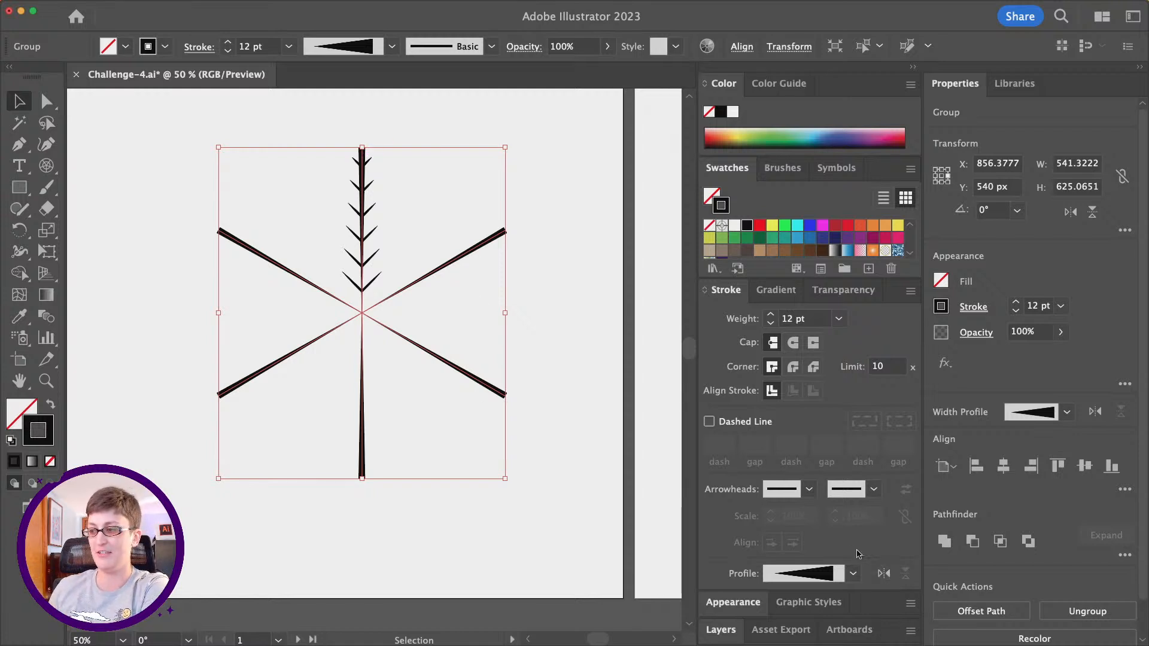
{"action": "left_click", "coordinate": [884, 574]}
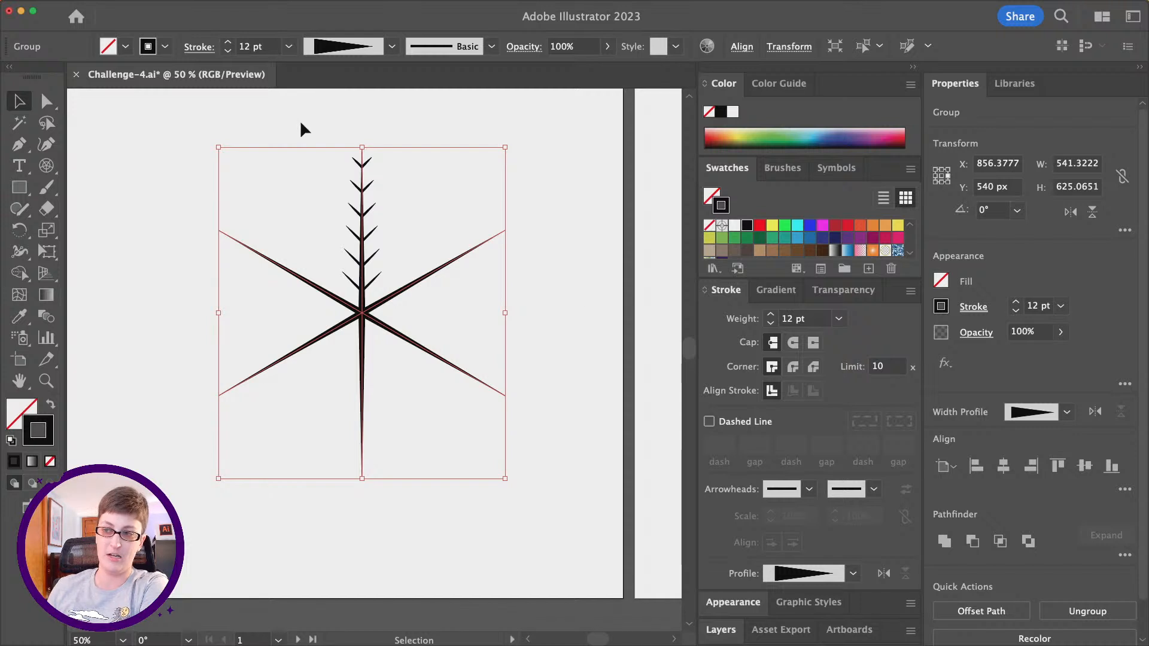
- Select only the V-shape blend on the upper spoke and activate the Rotate tool
{"action": "left_click", "coordinate": [279, 123]}
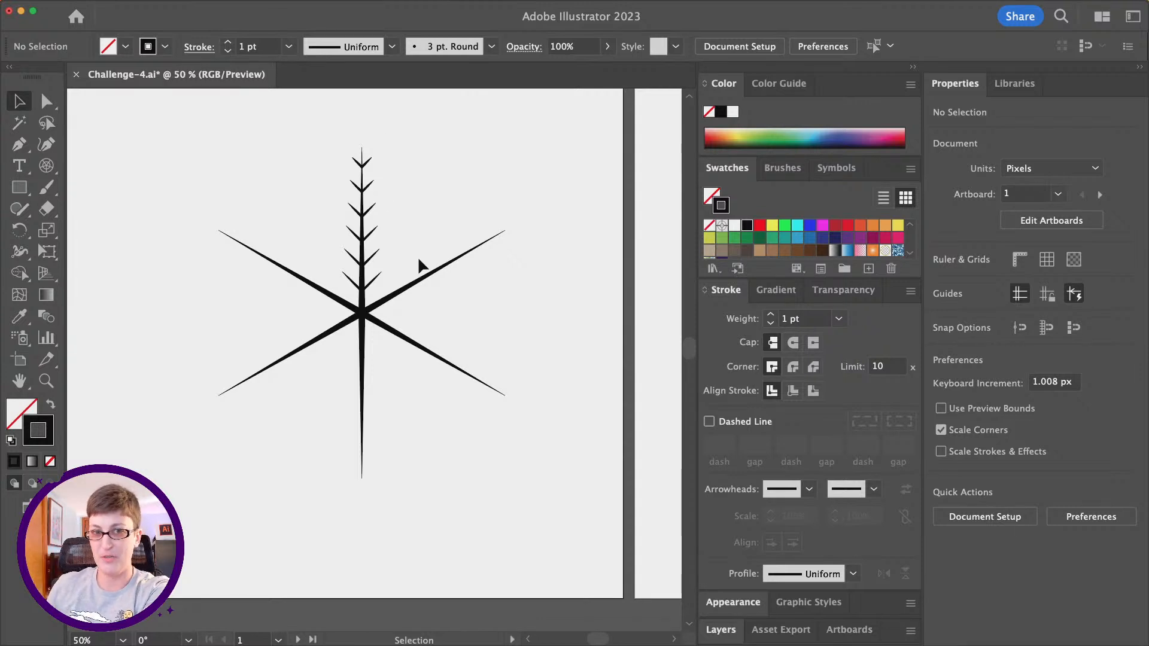
{"action": "left_click", "coordinate": [378, 251]}
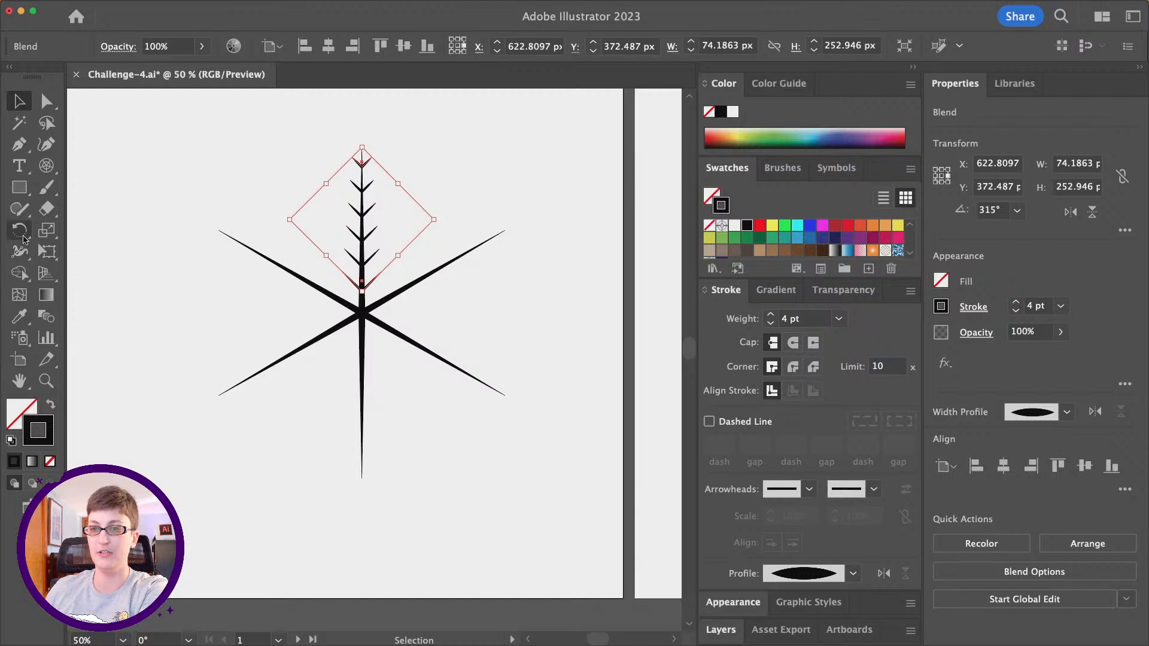
{"action": "left_click", "coordinate": [21, 233]}
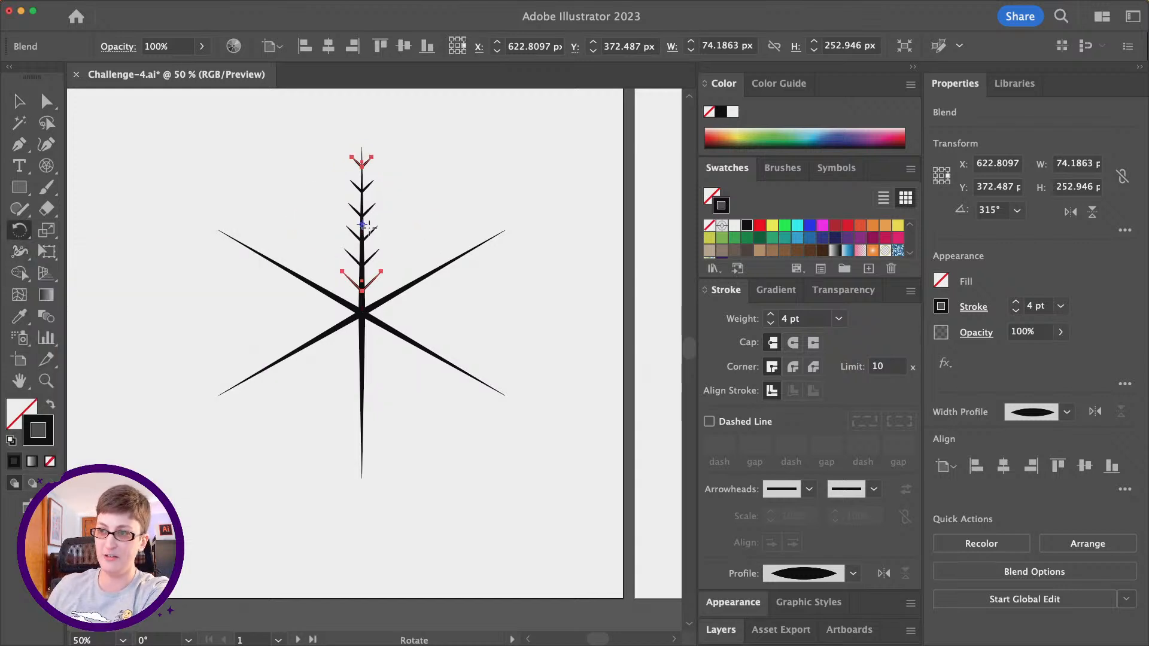
- Try rotating the V-shape blend freehand about its own center and undo the rotation
{"action": "scroll", "coordinate": [369, 228], "scroll_direction": "up", "scroll_amount": 5}
{"action": "scroll", "coordinate": [369, 228], "scroll_direction": "down", "scroll_amount": 5}
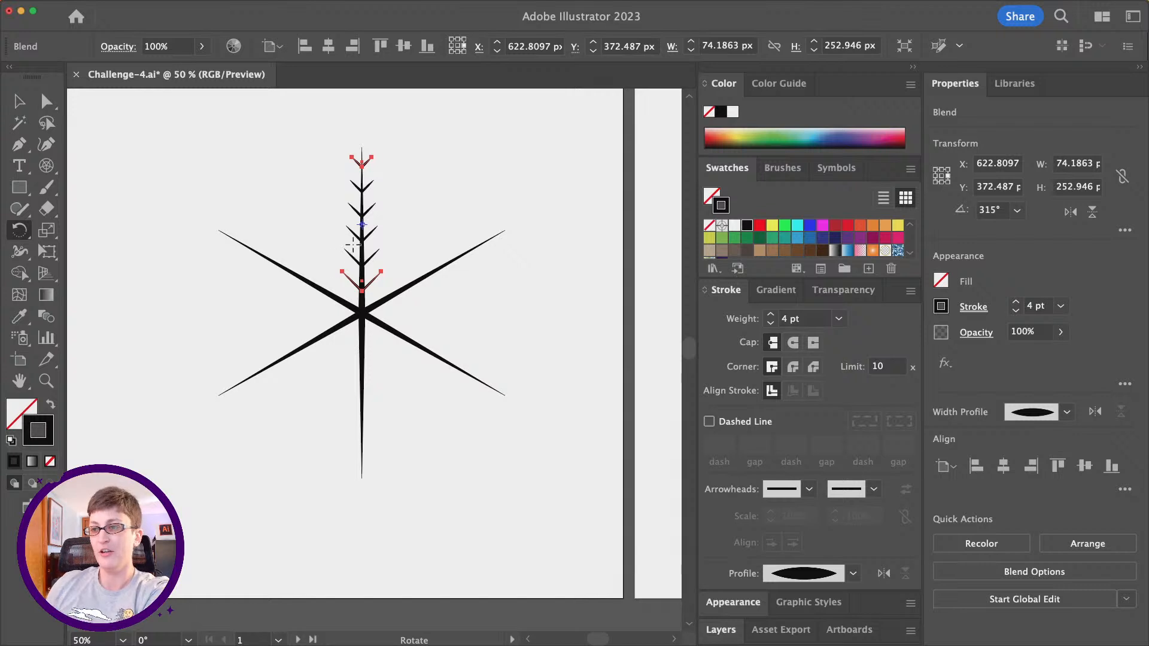
{"action": "left_click_drag", "start_coordinate": [374, 152], "coordinate": [398, 167]}
{"action": "key", "text": "cmd+z"}
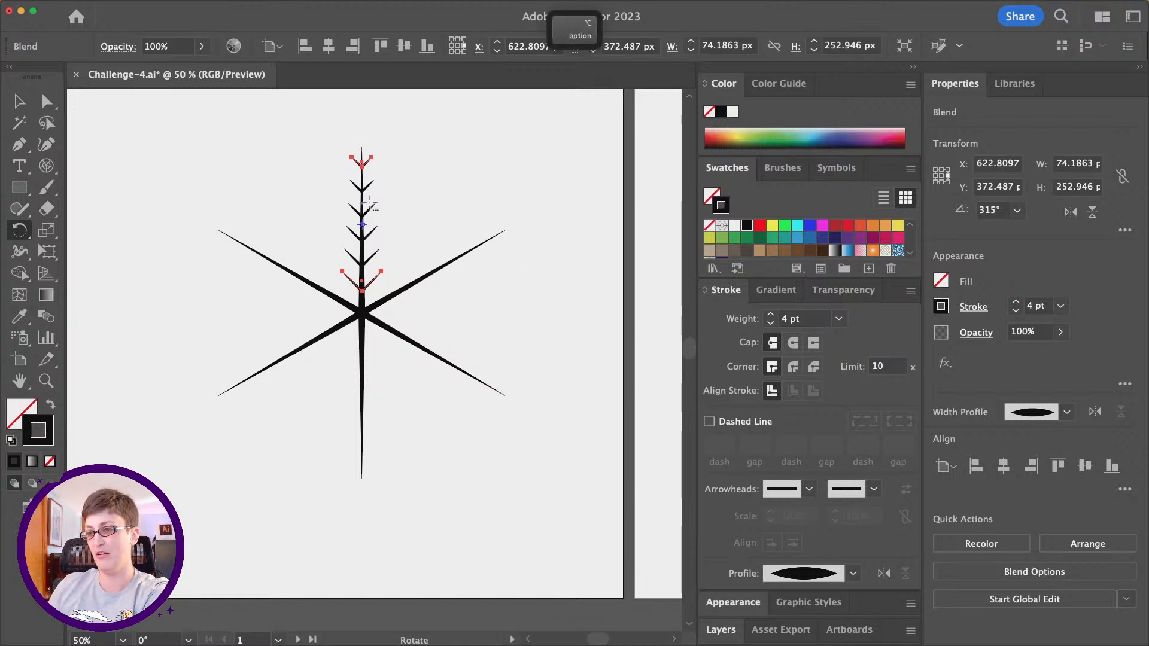
- Create a copy of the V-shape blend rotated by 360/6 degrees about the snowflake's center
{"action": "left_click", "coordinate": [362, 312], "text": "alt"}
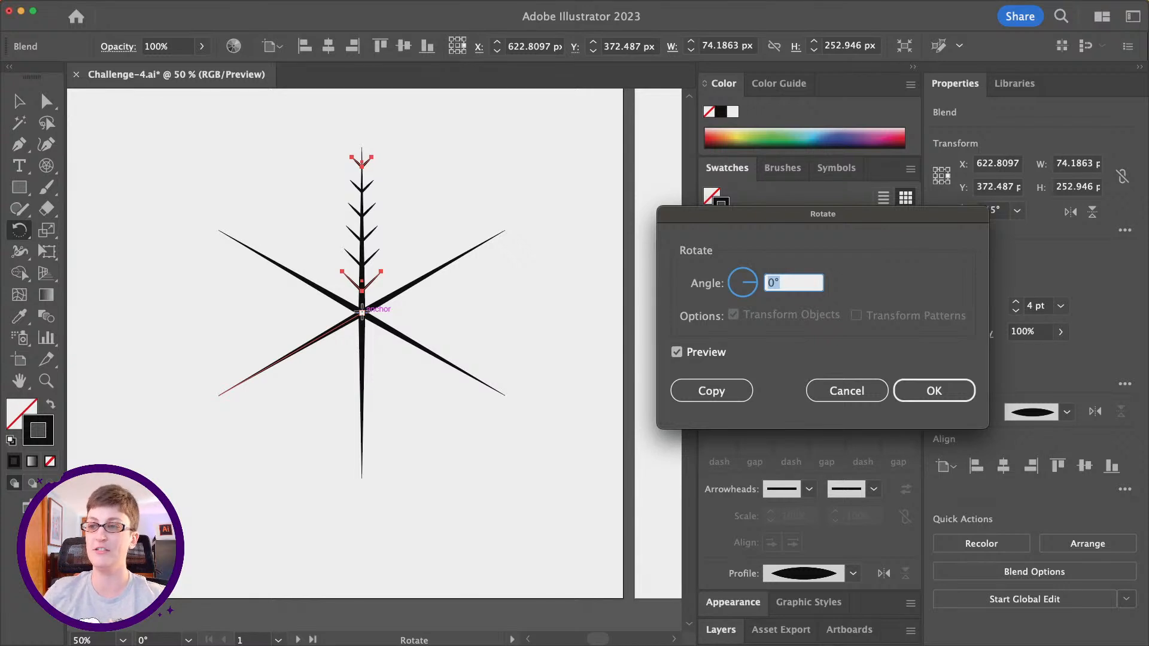
{"action": "type", "text": "360"}
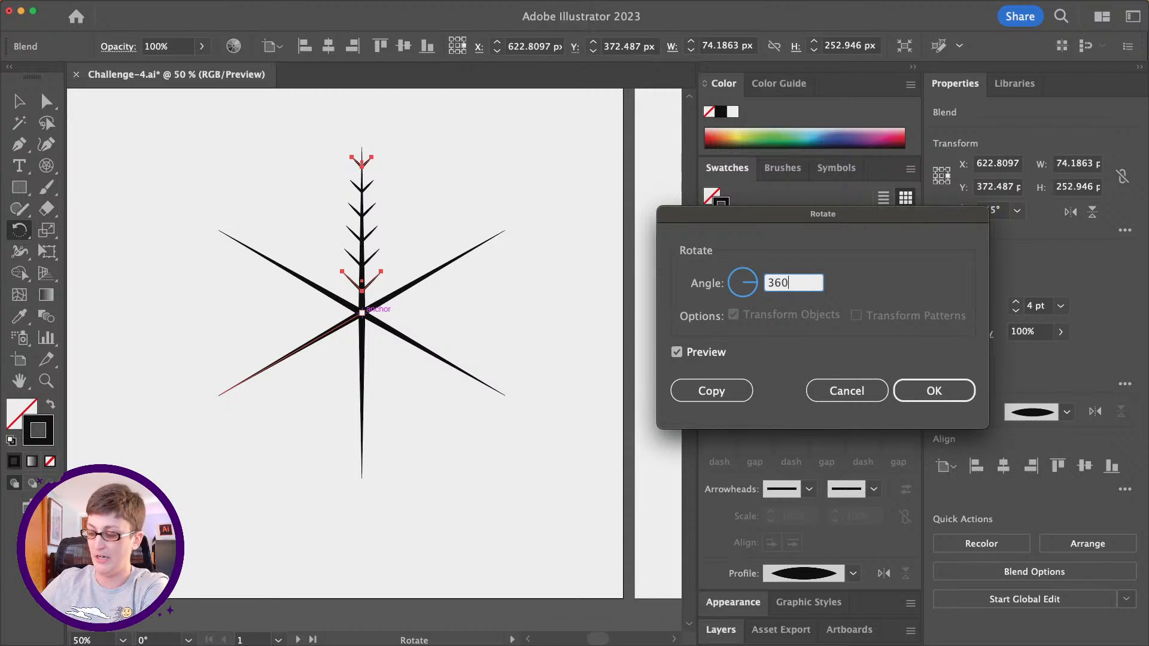
{"action": "type", "text": "/"}
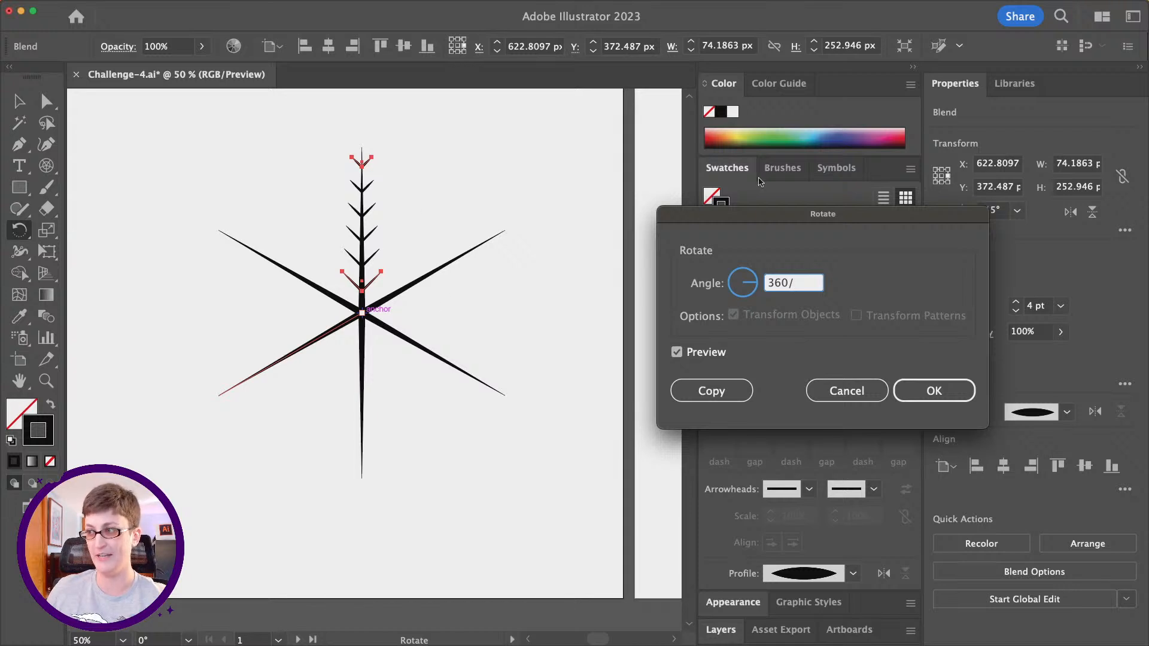
{"action": "type", "text": "6"}
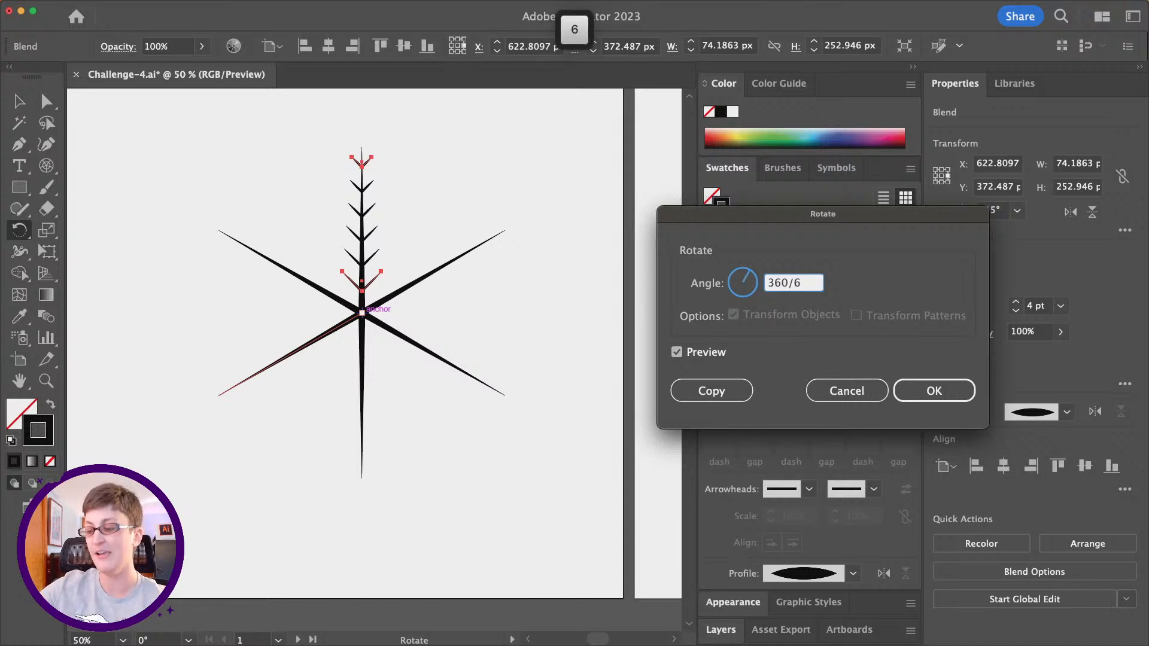
{"action": "key", "text": "Tab"}
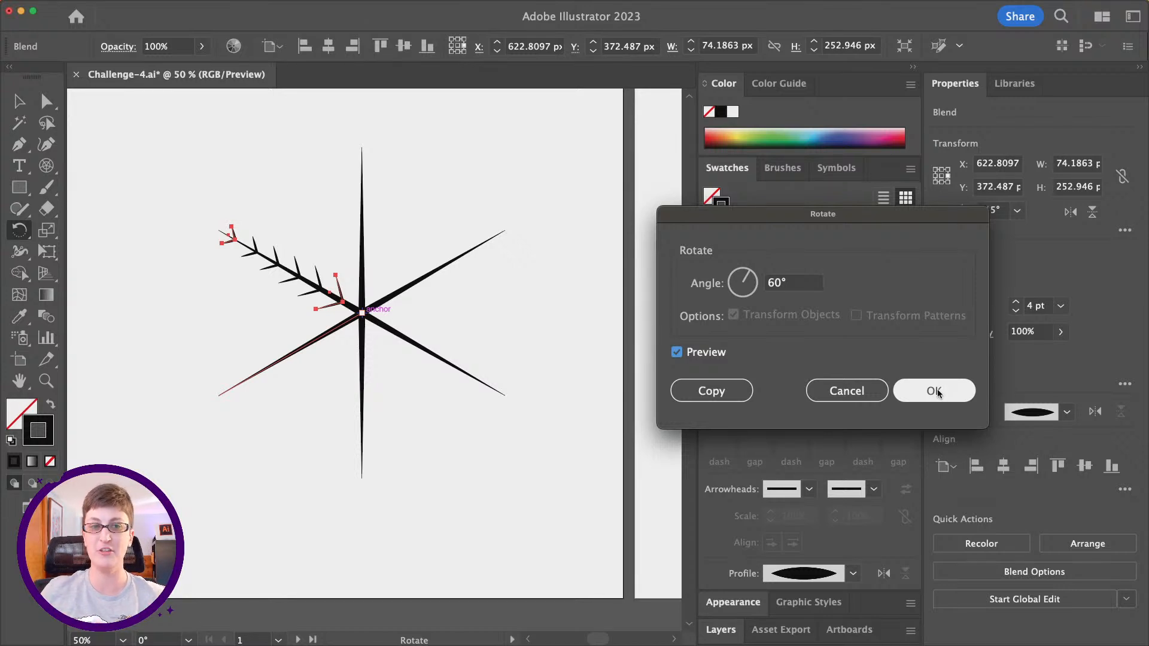
{"action": "left_click", "coordinate": [710, 391]}
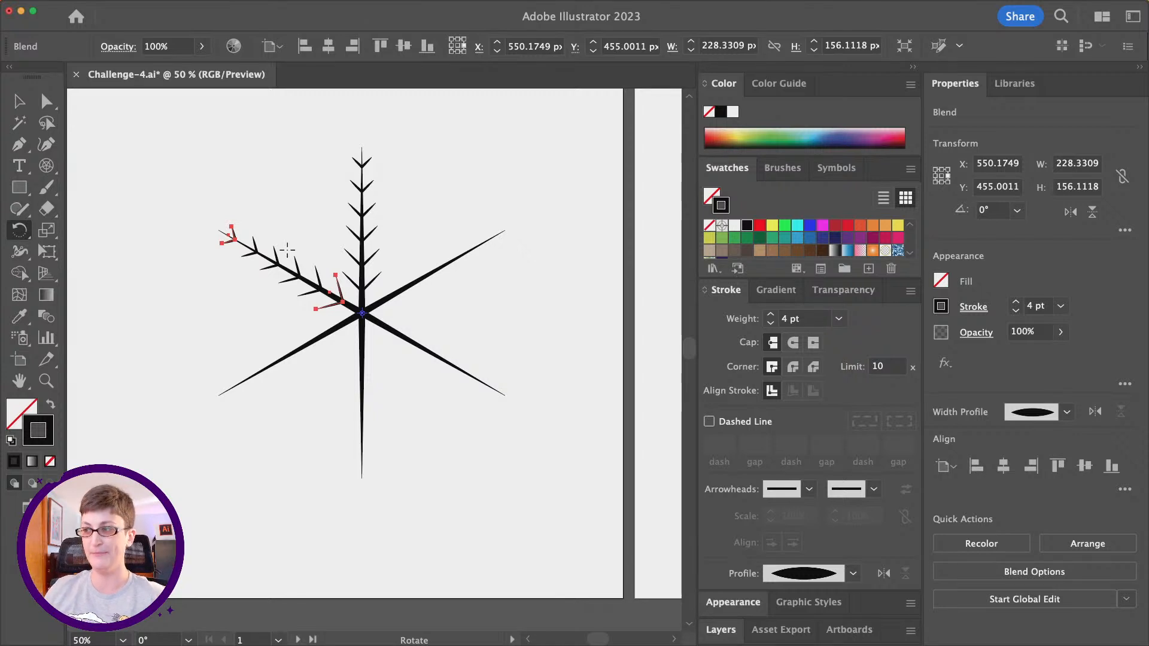
- Repeat the rotated copy four more times with Transform Again to fill the remaining spokes, and deselect the last blend
{"action": "mouse_move", "coordinate": [170, 5]}
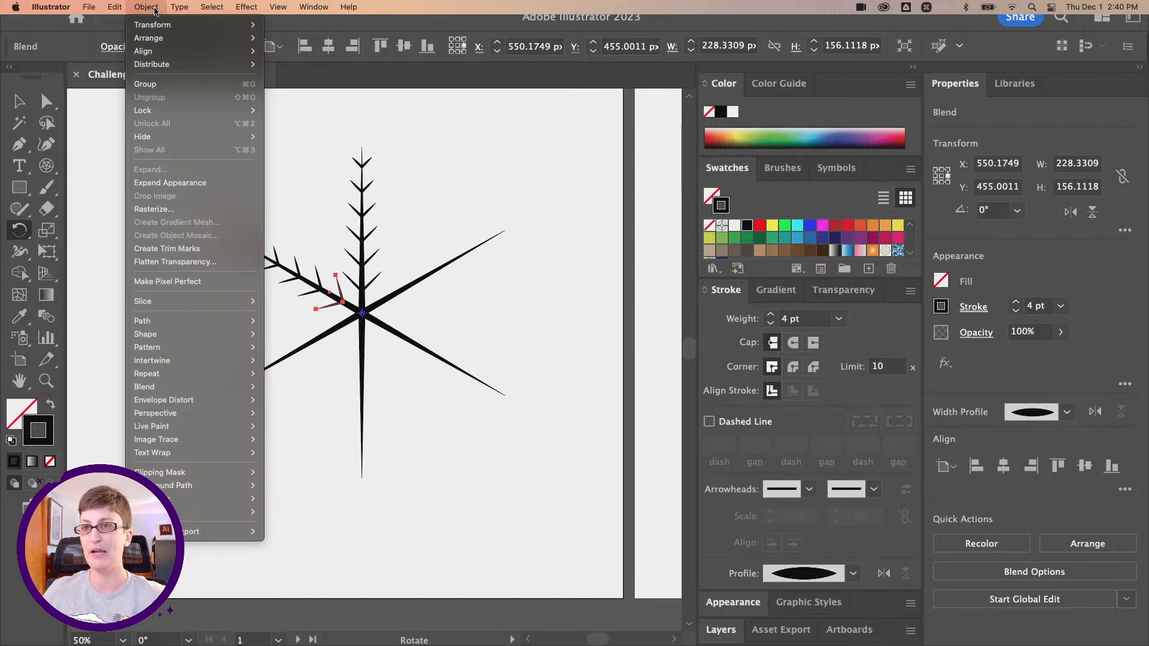
{"action": "mouse_move", "coordinate": [152, 22]}
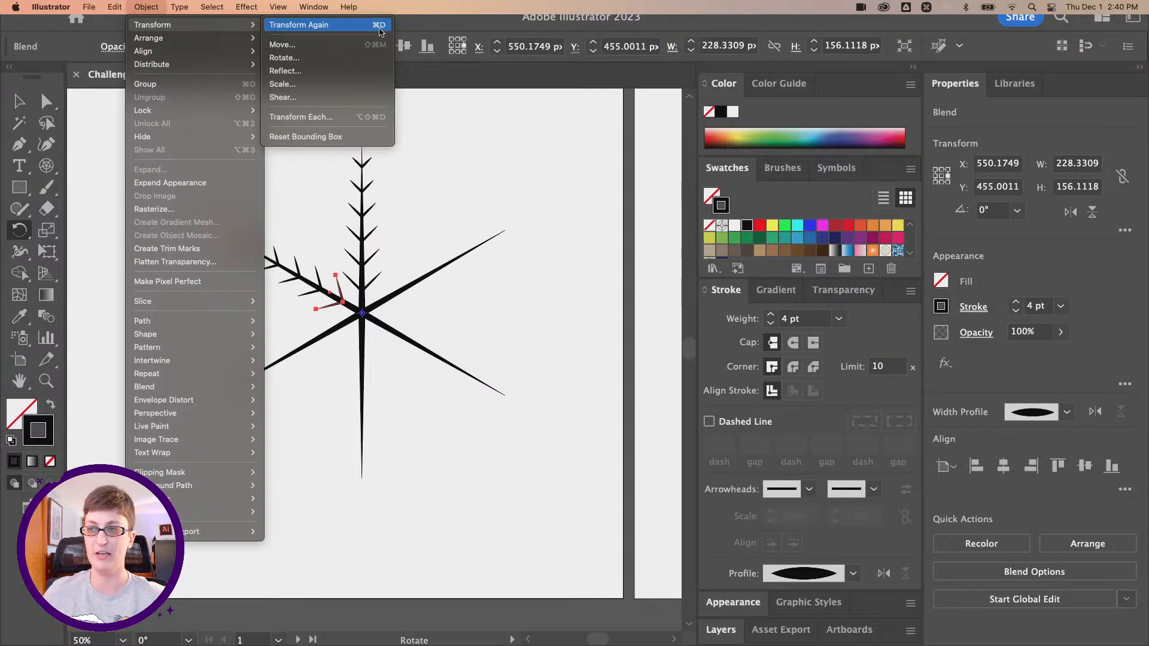
{"action": "left_click", "coordinate": [154, 3]}
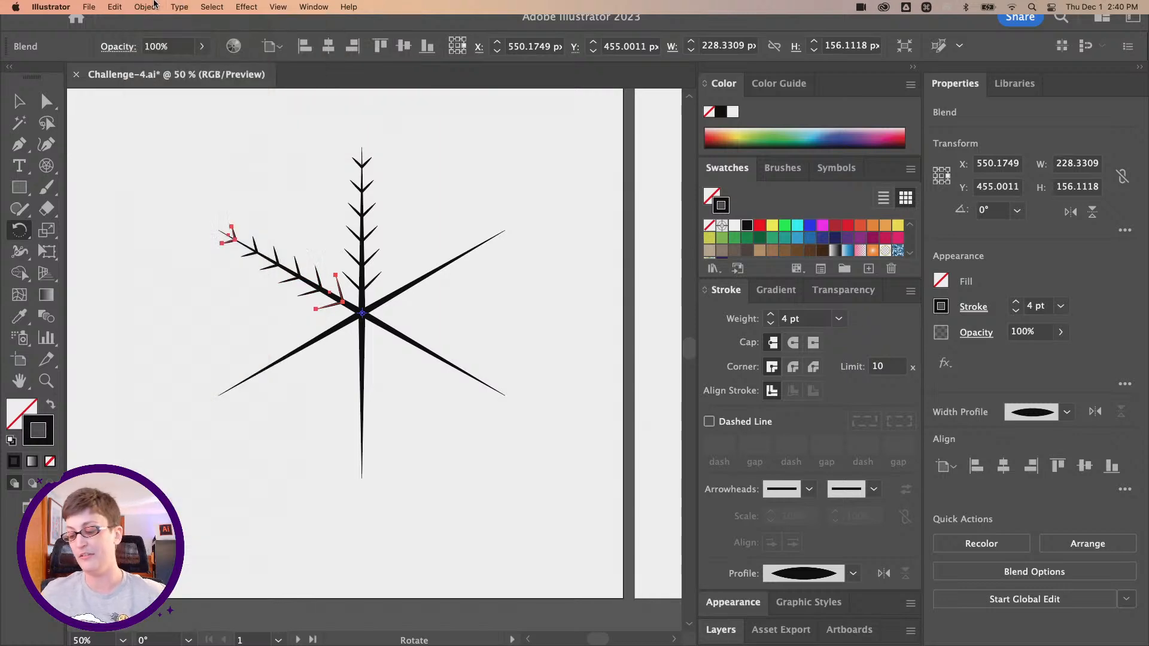
{"action": "key", "text": "super+d"}
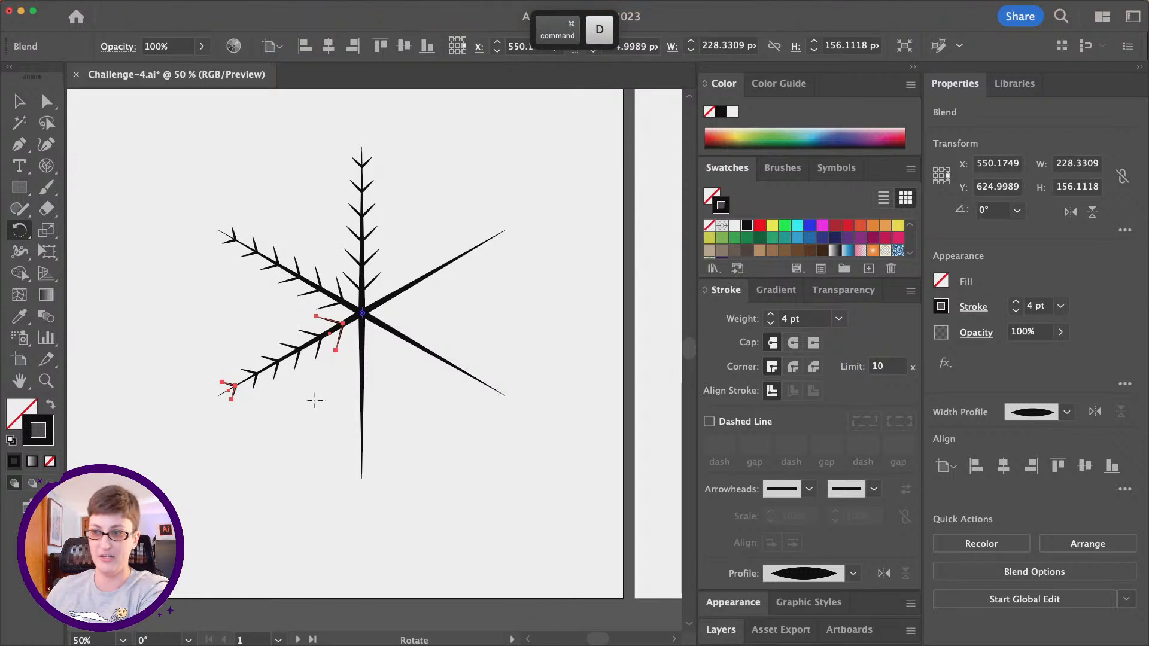
{"action": "key", "text": "super+d"}
{"action": "key", "text": "super+d"}
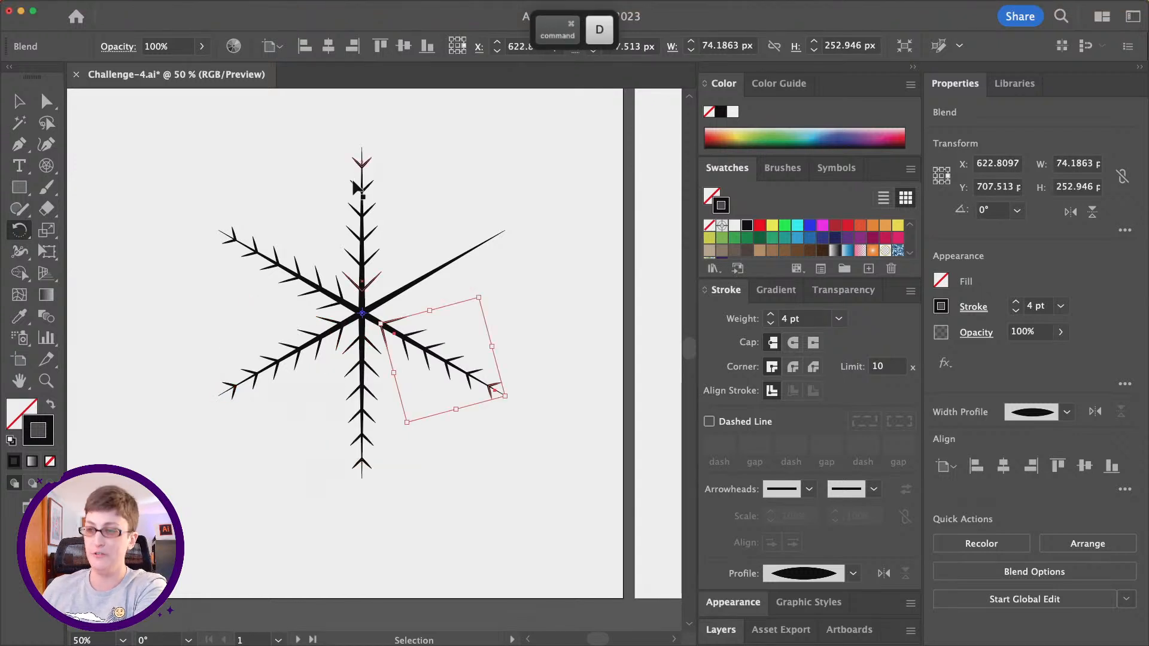
{"action": "key", "text": "super+d"}
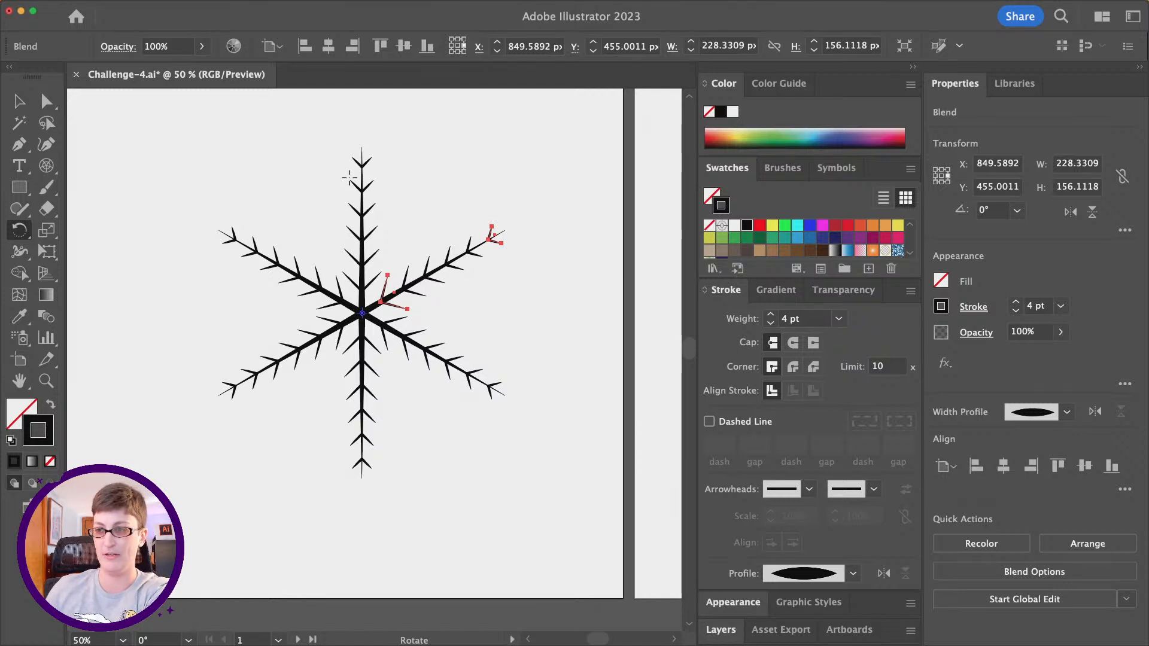
{"action": "left_click", "coordinate": [19, 101]}
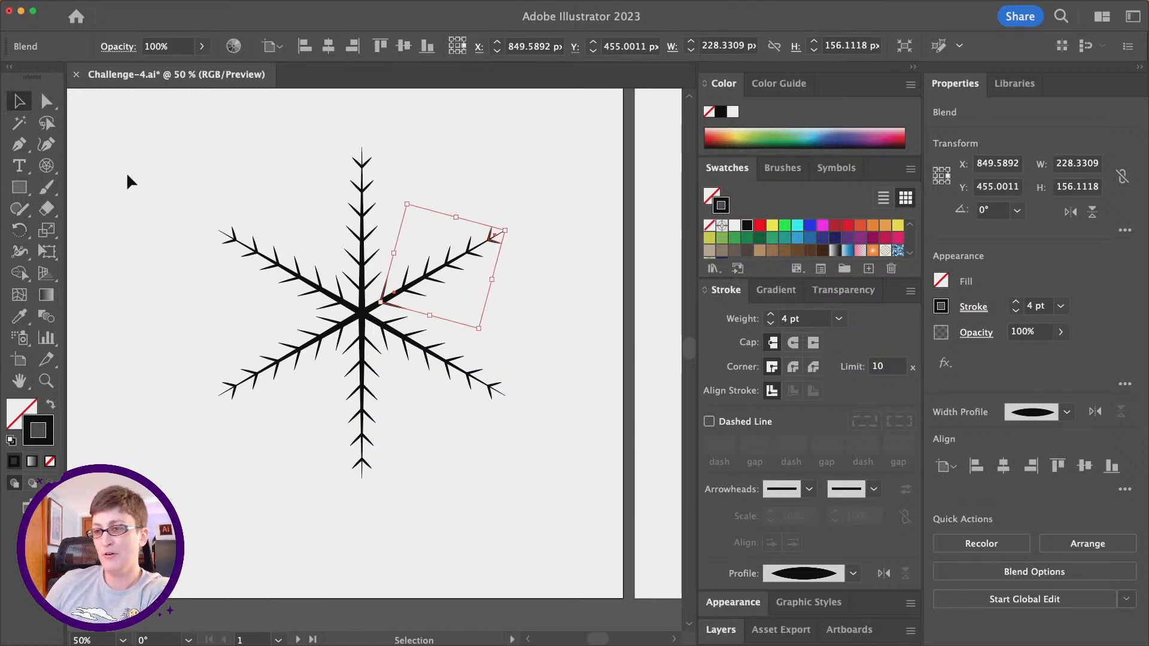
{"action": "left_click", "coordinate": [127, 171]}
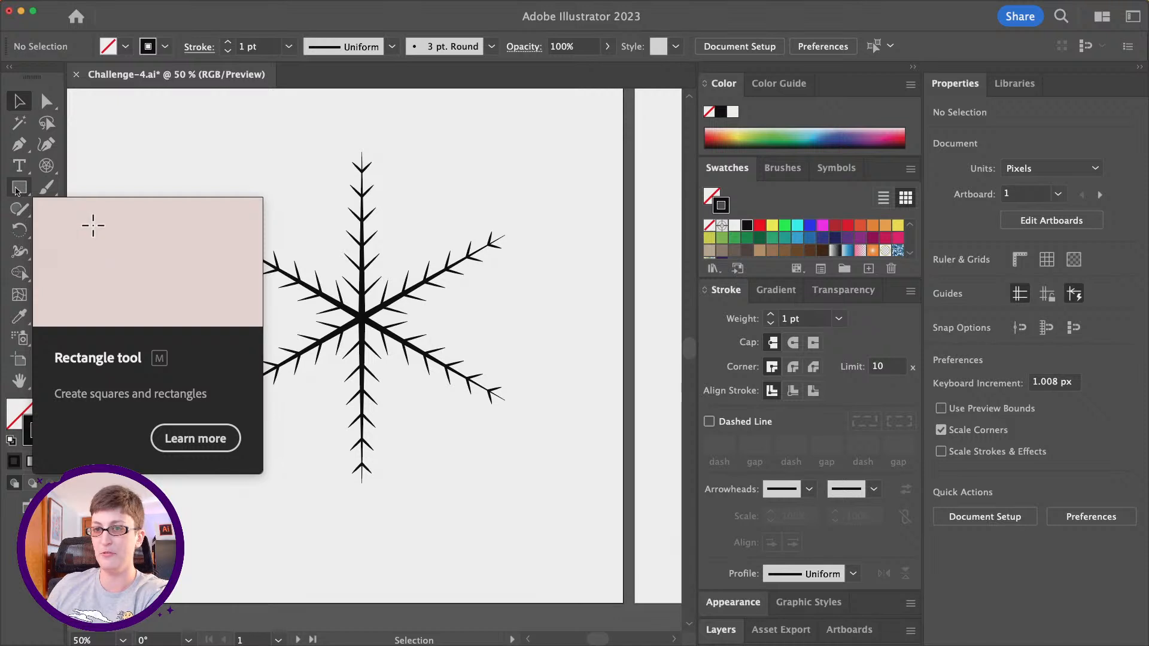
- Draw an upright triangle about 74 px wide with the Polygon tool, above and left of the snowflake
{"action": "left_click", "coordinate": [17, 190]}
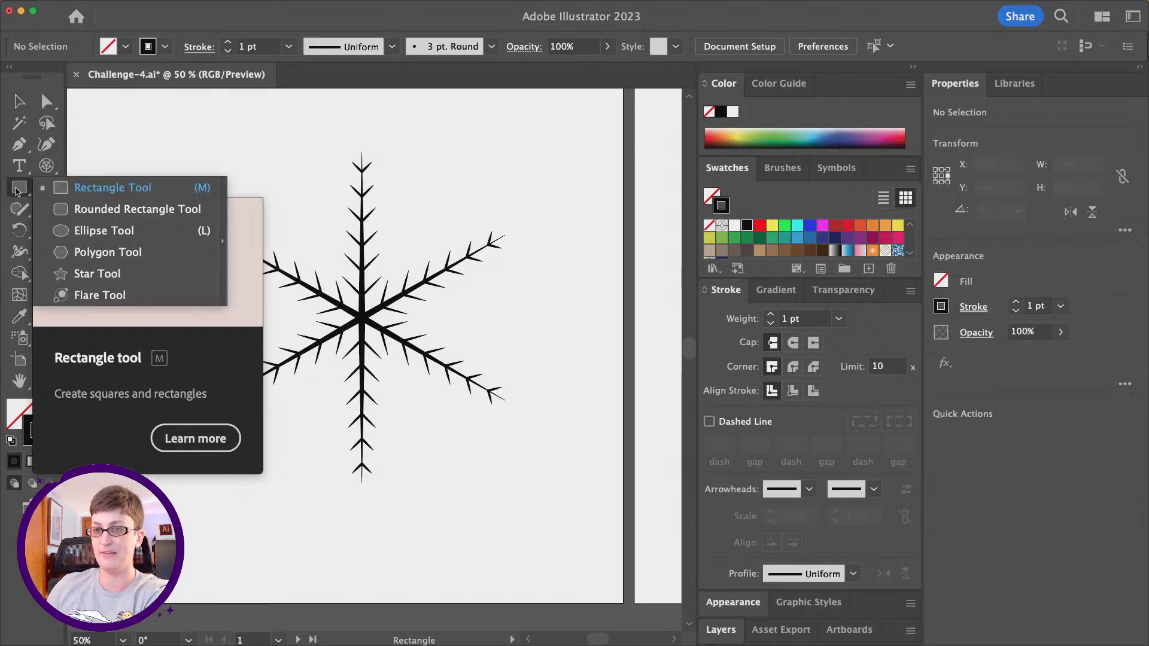
{"action": "left_click", "coordinate": [170, 251]}
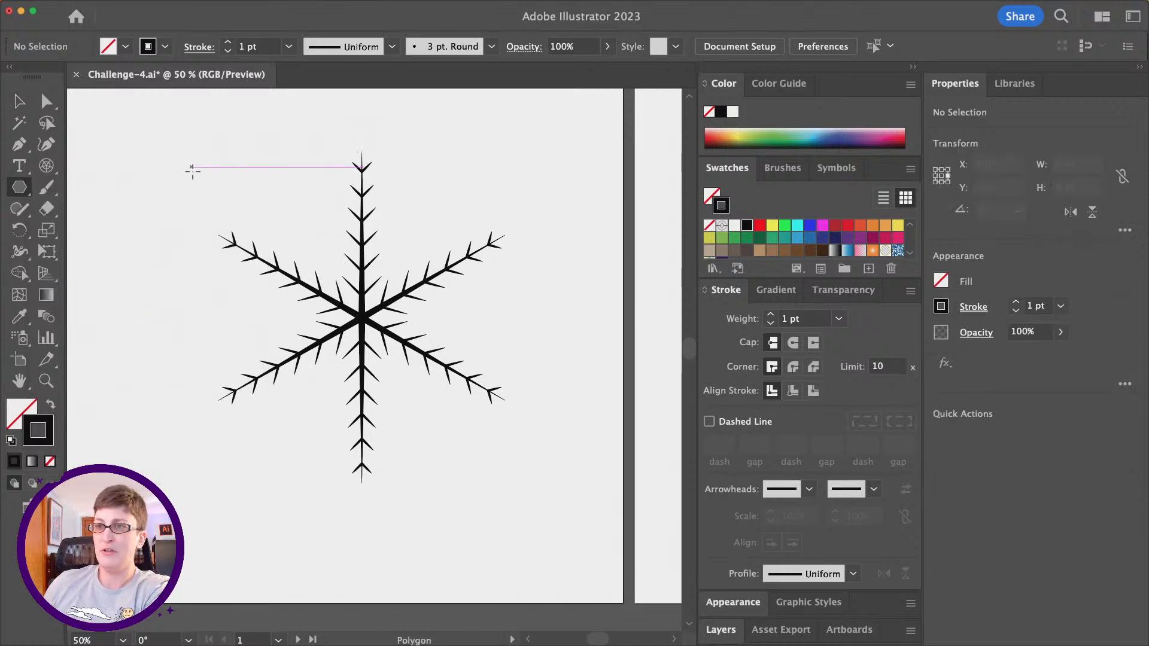
{"action": "mouse_move", "coordinate": [198, 165]}
{"action": "left_mouse_down"}
{"action": "mouse_move", "coordinate": [236, 185]}
{"action": "mouse_move", "coordinate": [233, 164]}
{"action": "mouse_move", "coordinate": [218, 161]}
{"action": "mouse_move", "coordinate": [256, 190]}
{"action": "mouse_move", "coordinate": [207, 177]}
{"action": "mouse_move", "coordinate": [193, 200]}
{"action": "mouse_move", "coordinate": [254, 185]}
{"action": "mouse_move", "coordinate": [226, 165]}
{"action": "mouse_move", "coordinate": [269, 177]}
{"action": "mouse_move", "coordinate": [222, 180]}
{"action": "mouse_move", "coordinate": [254, 188]}
{"action": "mouse_move", "coordinate": [212, 181]}
{"action": "left_mouse_up"}
{"action": "key", "text": "Up"}
{"action": "key", "text": "Up"}
{"action": "key", "text": "Up"}
{"action": "key", "text": "Up"}
{"action": "key", "text": "Up"}
{"action": "key", "text": "Up"}
{"action": "key", "text": "Down"}
{"action": "key", "text": "Down"}
{"action": "key", "text": "Down"}
{"action": "key", "text": "Down"}
{"action": "key", "text": "Down"}
{"action": "key", "text": "Down"}
{"action": "key", "text": "Up"}
{"action": "key", "text": "shift"}
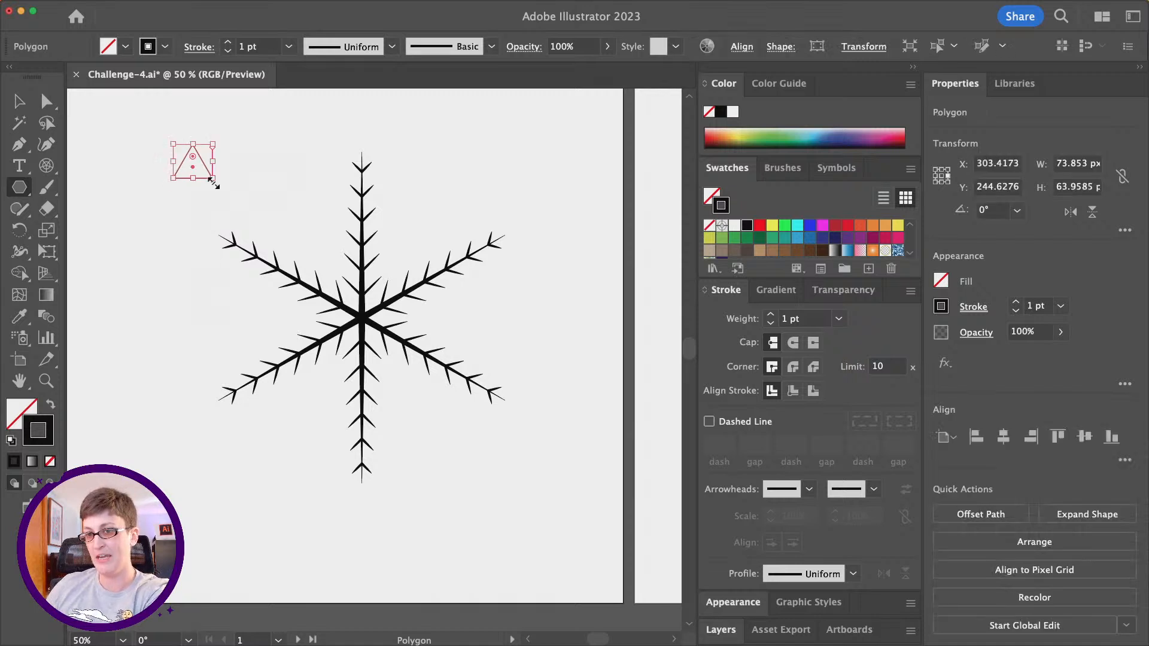
- Swap the triangle's fill and stroke to give it a black fill without a stroke, and move it slightly down and left
{"action": "left_click", "coordinate": [51, 407]}
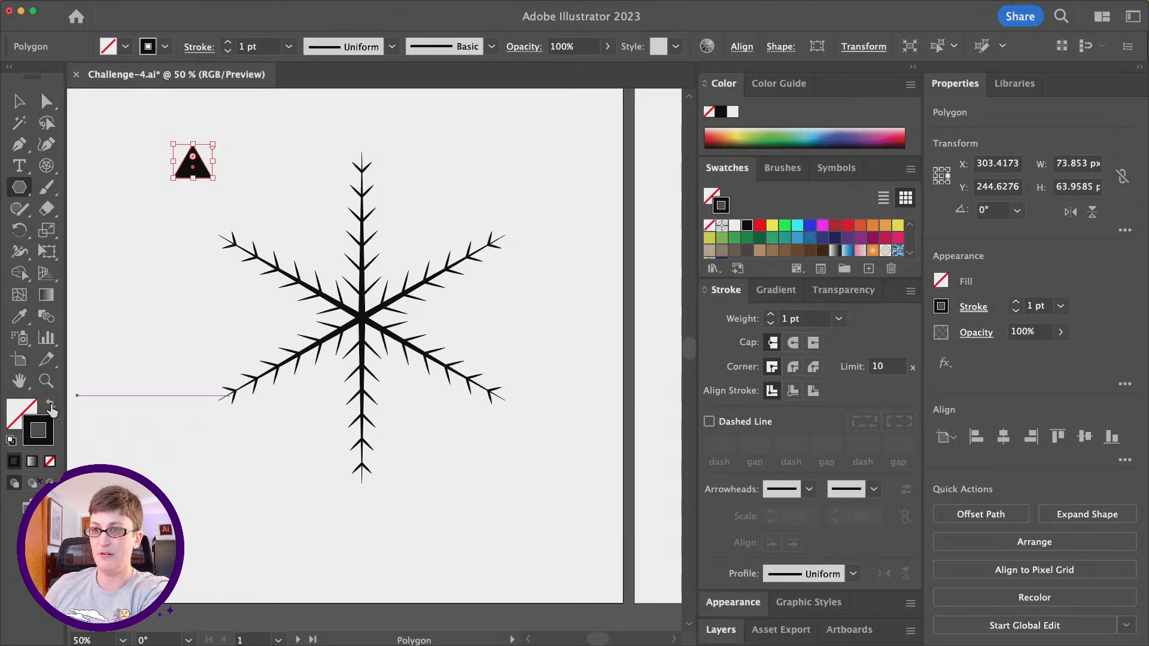
{"action": "left_click", "coordinate": [21, 103]}
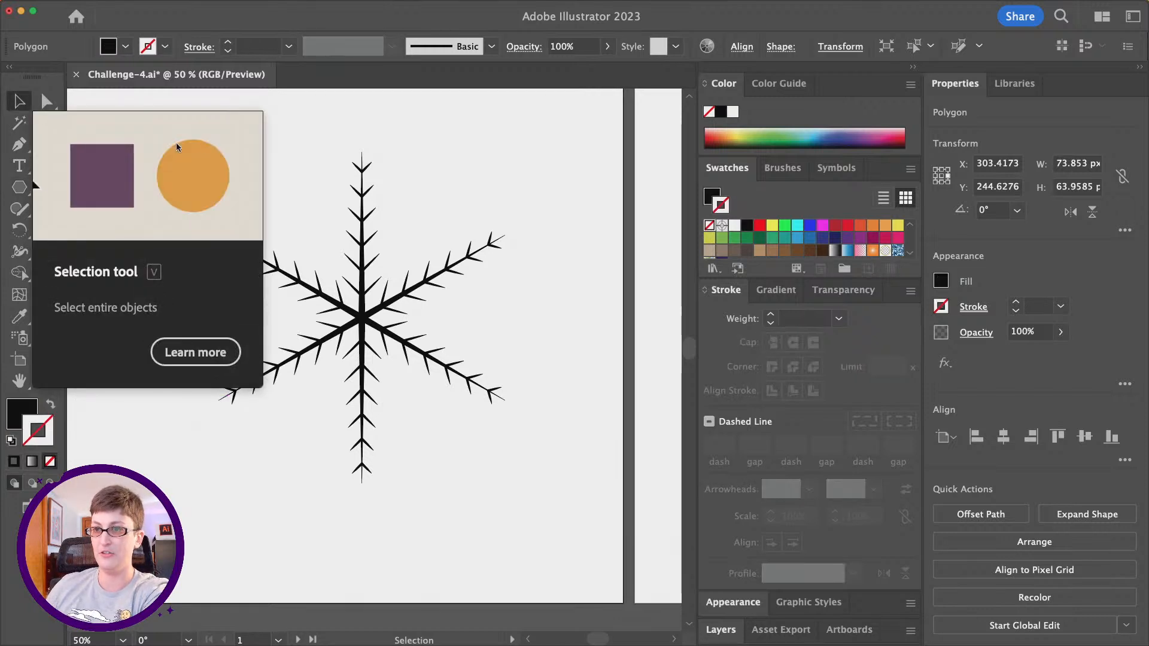
{"action": "left_click", "coordinate": [308, 162]}
{"action": "mouse_move", "coordinate": [210, 179]}
{"action": "left_mouse_down"}
{"action": "mouse_move", "coordinate": [336, 220]}
{"action": "mouse_move", "coordinate": [353, 257]}
{"action": "mouse_move", "coordinate": [323, 226]}
{"action": "mouse_move", "coordinate": [190, 183]}
{"action": "left_mouse_up"}
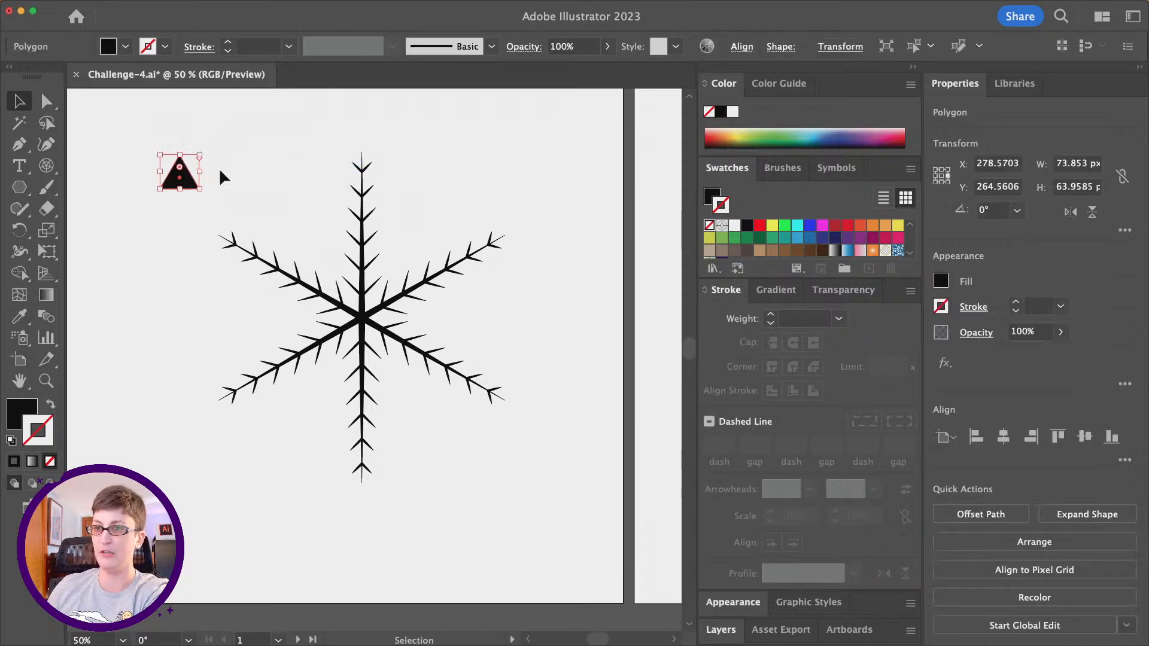
- Turn the black triangle into a radial repeat
{"action": "left_click", "coordinate": [150, 5]}
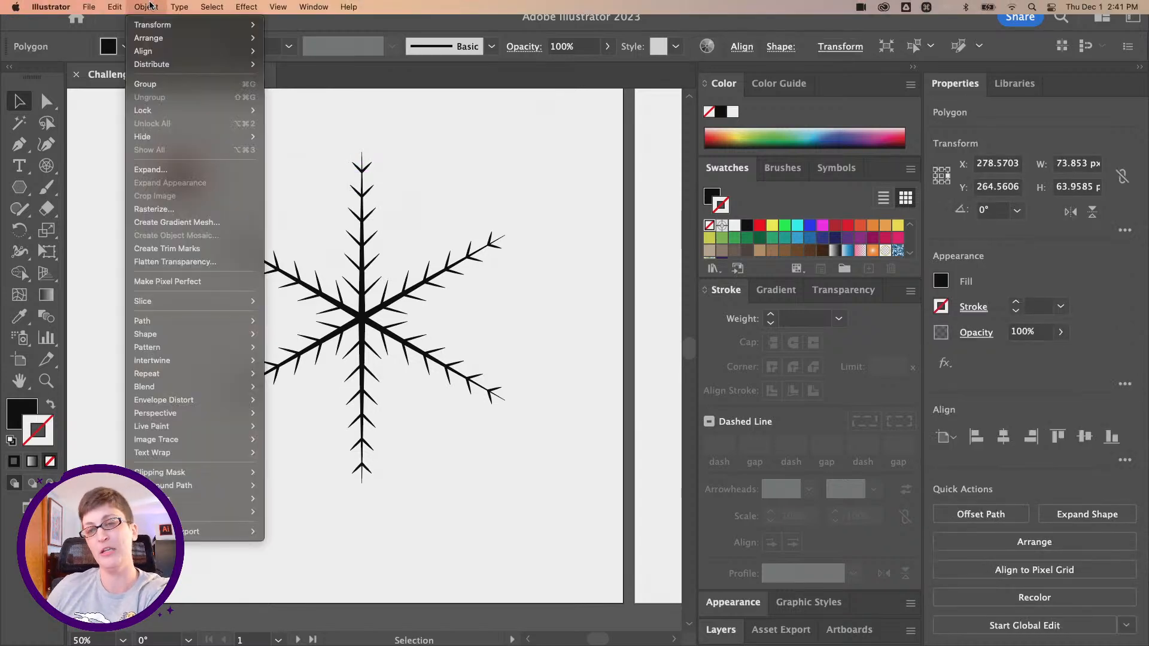
{"action": "left_click", "coordinate": [146, 8]}
{"action": "left_click", "coordinate": [147, 7]}
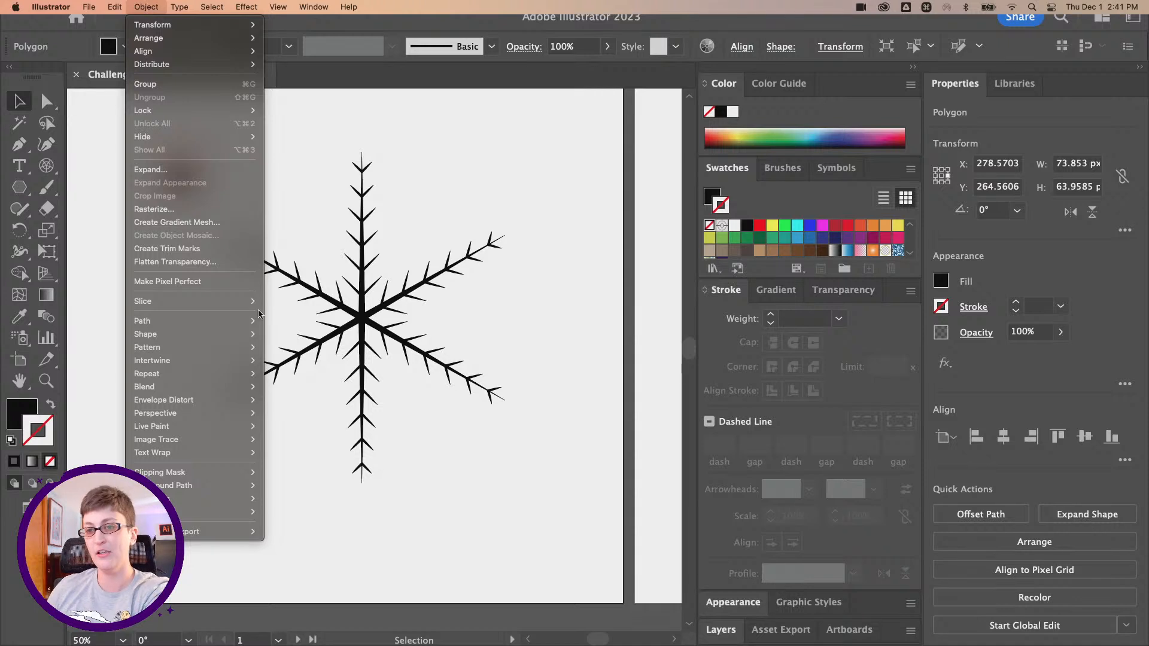
{"action": "mouse_move", "coordinate": [241, 383]}
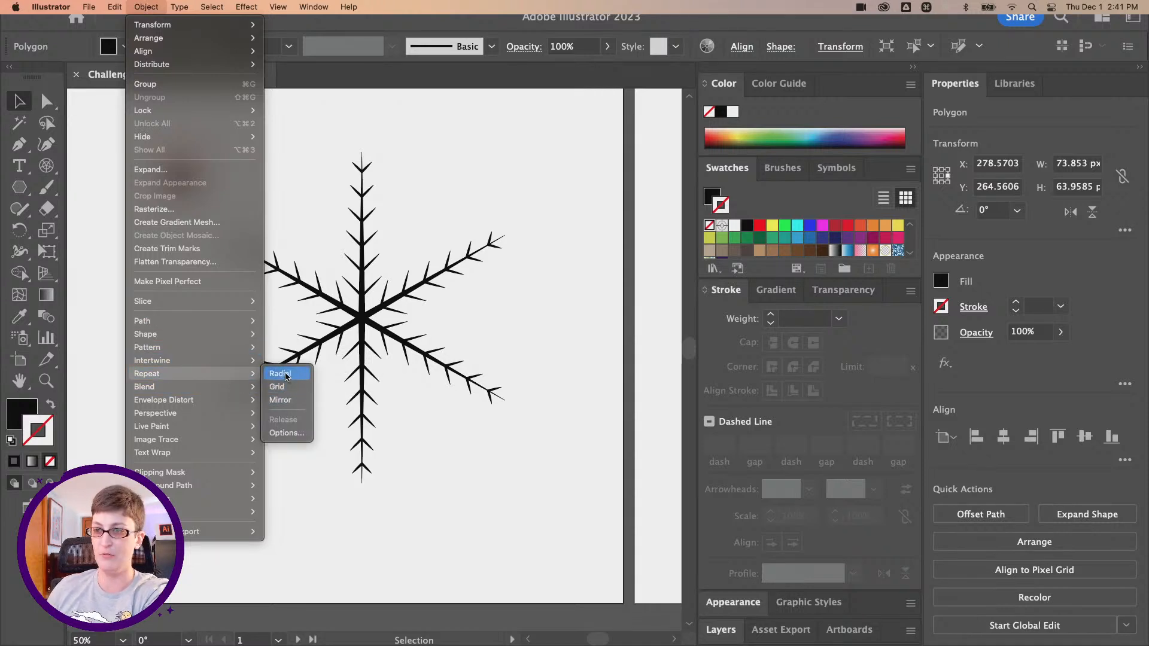
{"action": "left_click", "coordinate": [282, 374]}
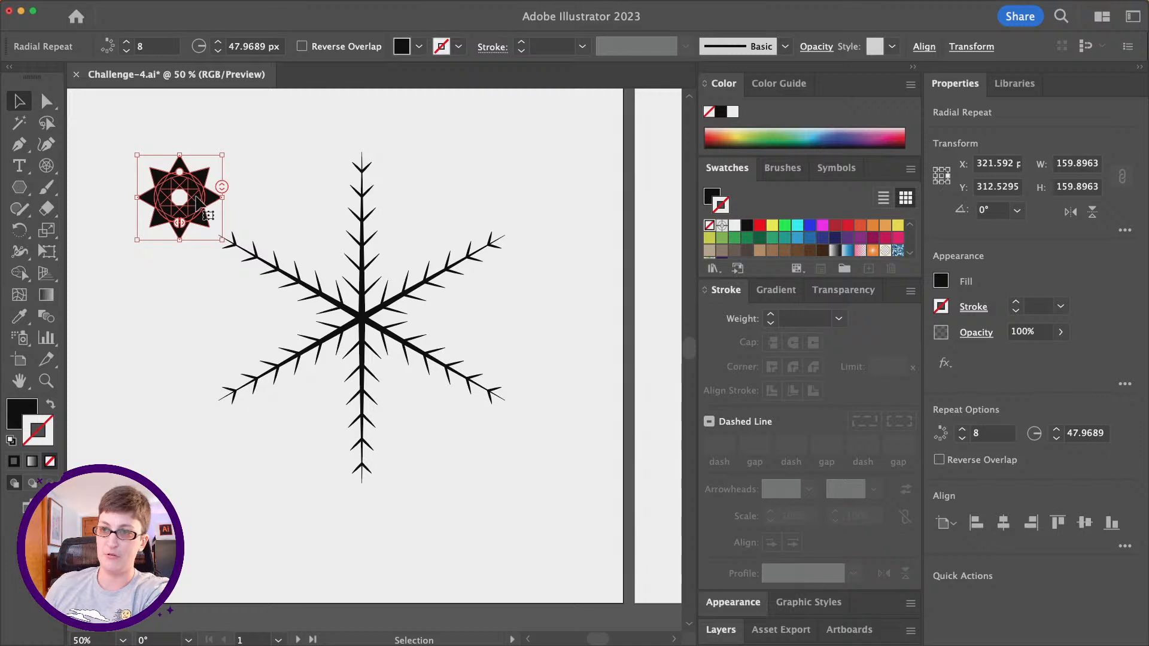
- Move the radial repeat of triangles down and slightly right, next to the tip of the snowflake's upper-left spoke
{"action": "mouse_move", "coordinate": [199, 206]}
{"action": "left_mouse_down"}
{"action": "mouse_move", "coordinate": [353, 273]}
{"action": "mouse_move", "coordinate": [417, 406]}
{"action": "mouse_move", "coordinate": [212, 266]}
{"action": "mouse_move", "coordinate": [214, 301]}
{"action": "mouse_move", "coordinate": [200, 218]}
{"action": "left_mouse_up"}
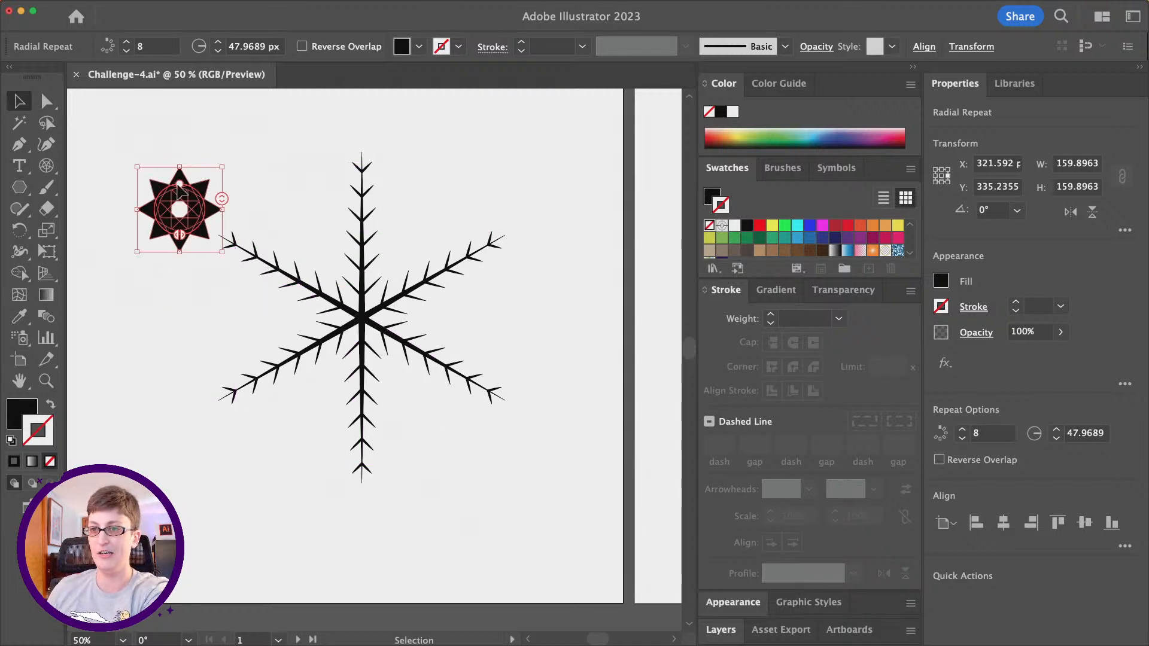
{"action": "scroll", "coordinate": [334, 223], "scroll_direction": "left", "scroll_amount": 2}
{"action": "scroll", "coordinate": [334, 223], "scroll_direction": "left", "scroll_amount": 2}
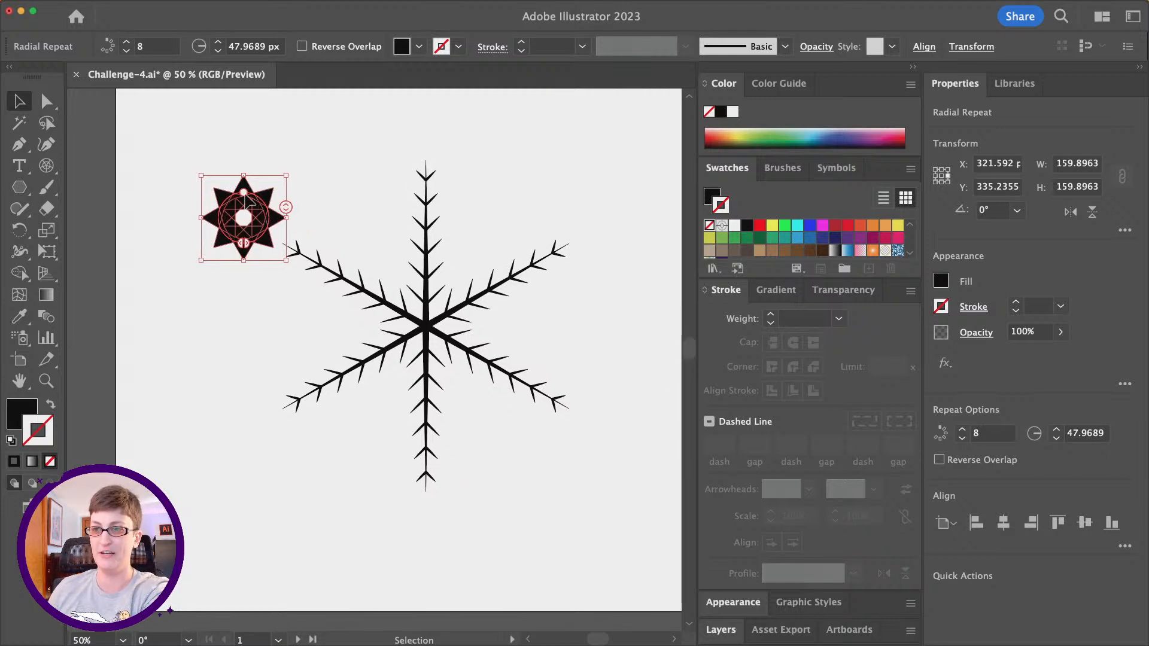
{"action": "left_click_drag", "start_coordinate": [252, 203], "coordinate": [264, 230]}
{"action": "key", "text": "super"}
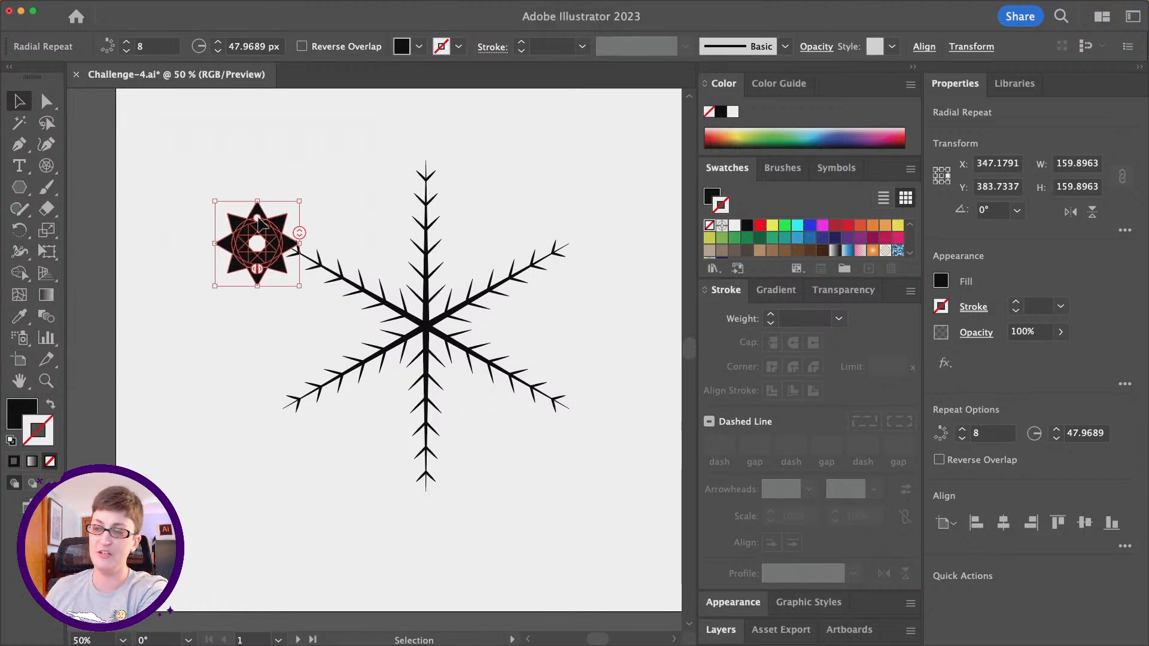
- Try enlarging the triangle repeat's radius to about 210 px and undo the change
{"action": "left_click_drag", "start_coordinate": [261, 222], "coordinate": [258, 148]}
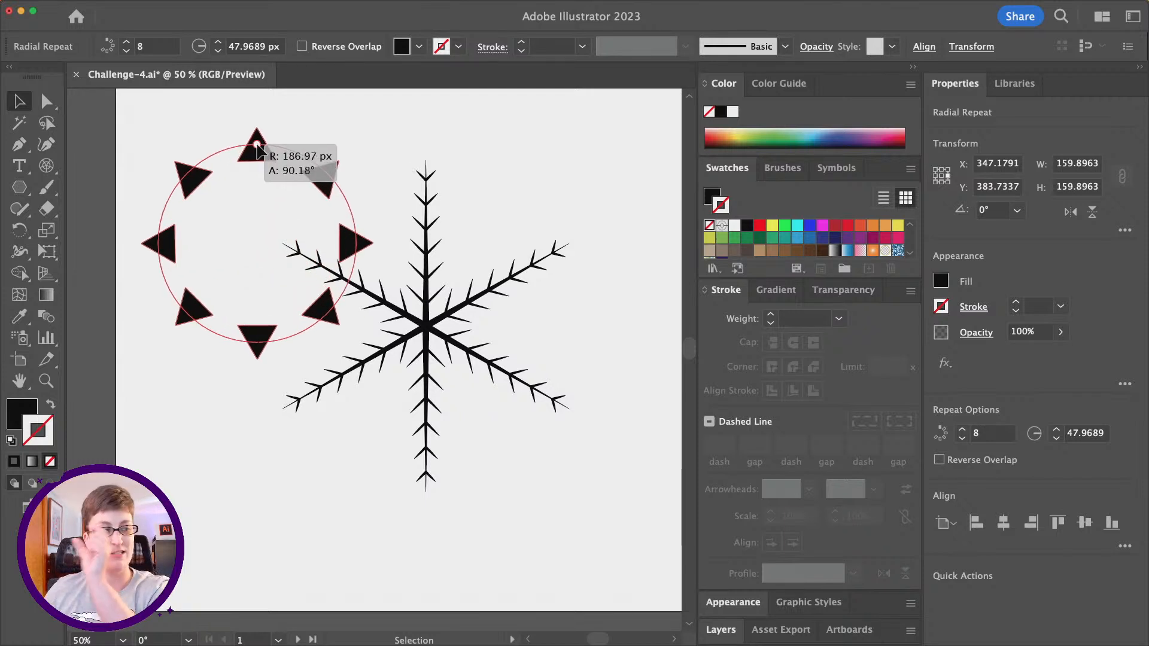
{"action": "mouse_move", "coordinate": [258, 147]}
{"action": "left_mouse_down"}
{"action": "mouse_move", "coordinate": [259, 181]}
{"action": "mouse_move", "coordinate": [256, 135]}
{"action": "left_mouse_up"}
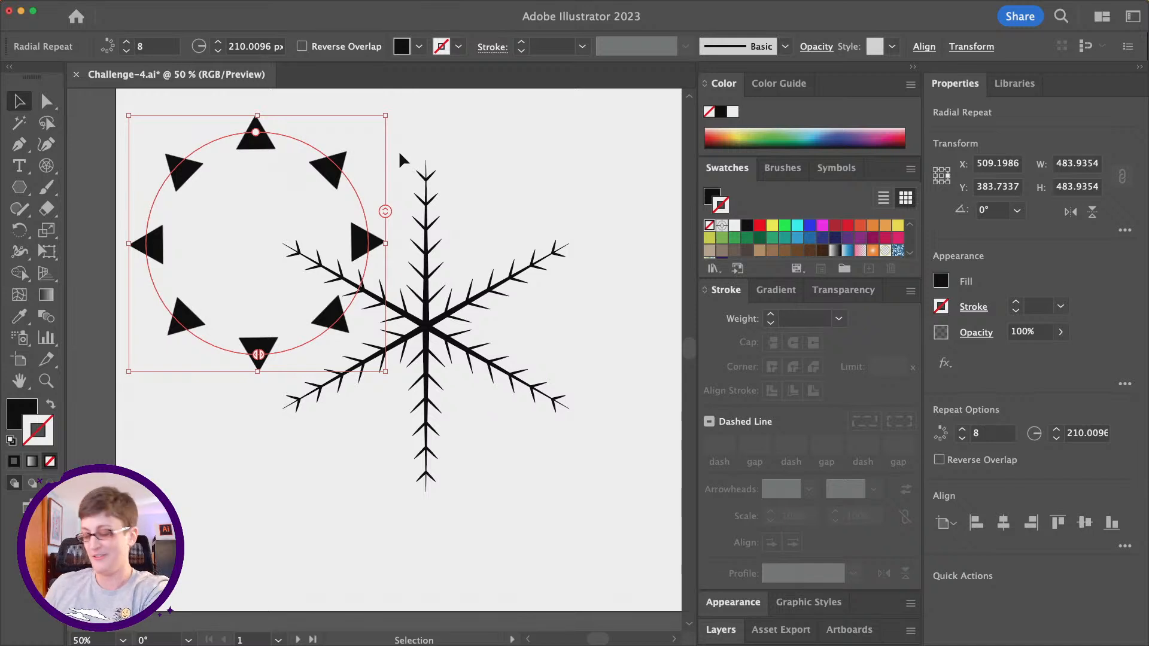
{"action": "key", "text": "super+z"}
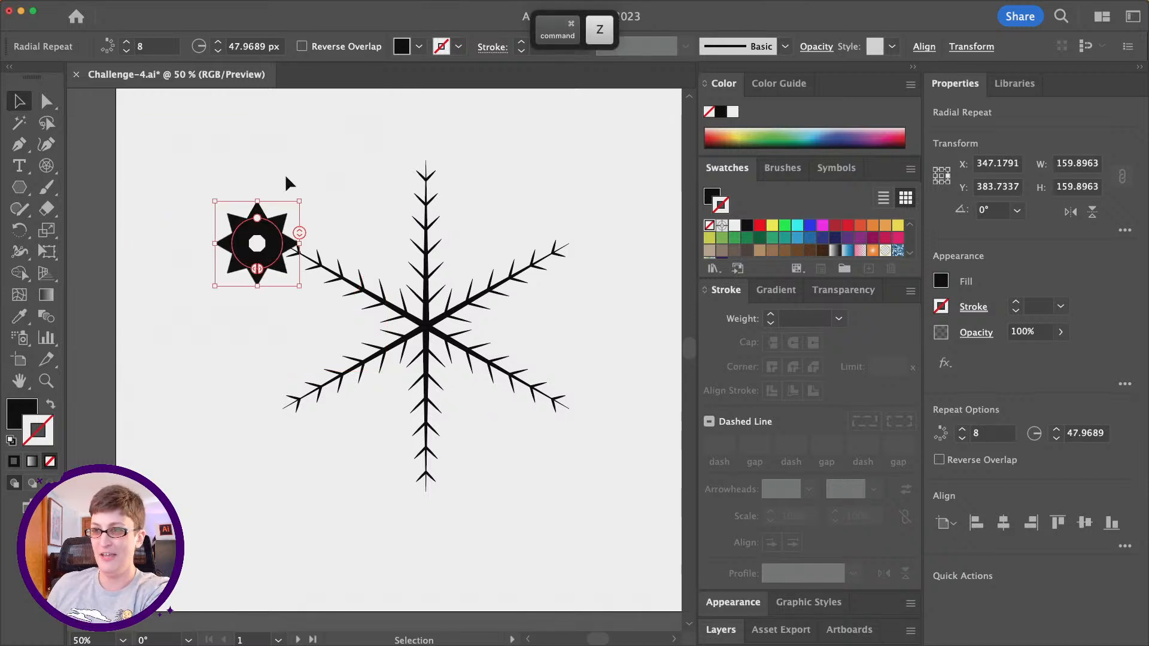
- Increase the number of triangles in the radial repeat to 10
{"action": "key", "text": "super+equal"}
{"action": "key", "text": "super+equal"}
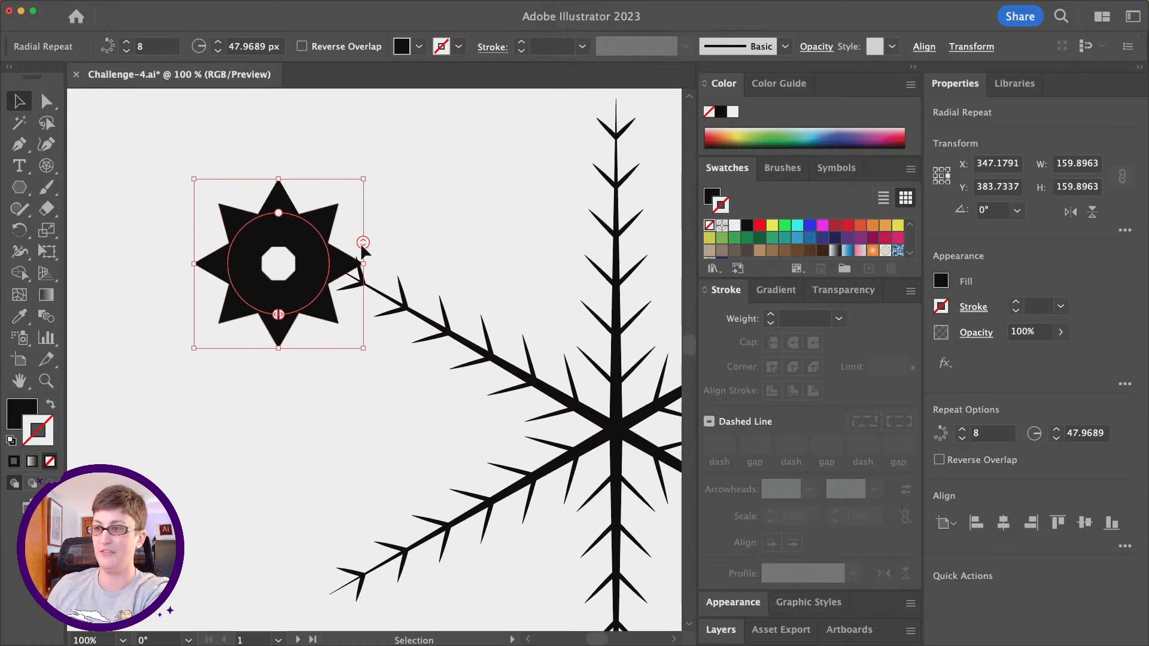
{"action": "key", "text": "alt+super+8"}
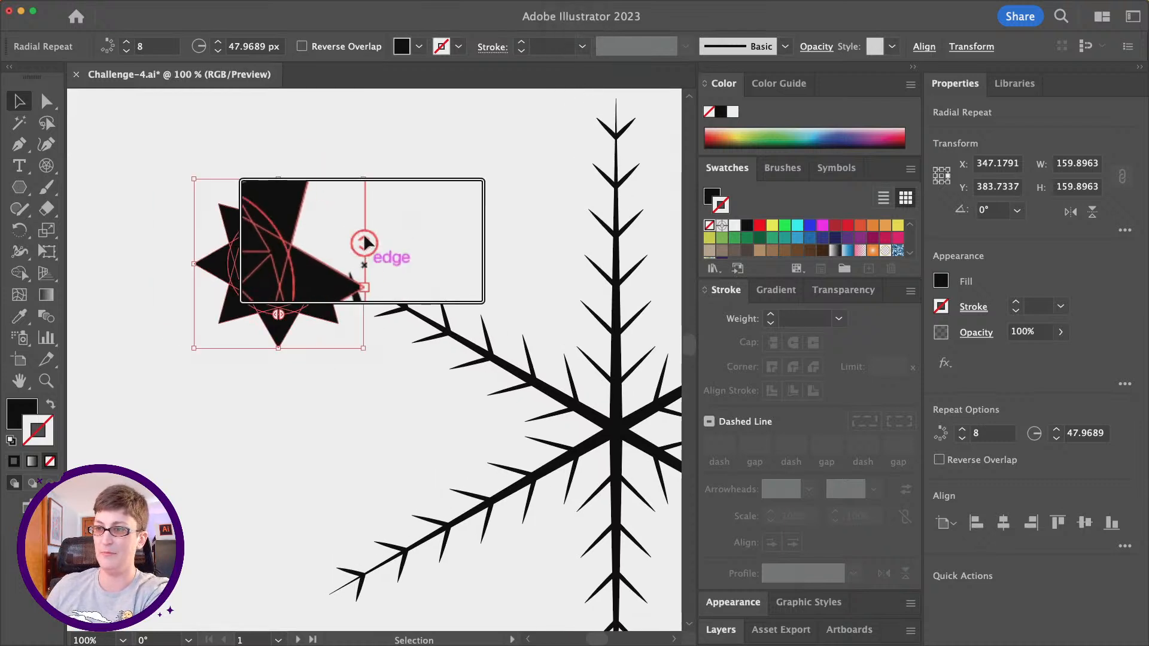
{"action": "key", "text": "alt+super+8"}
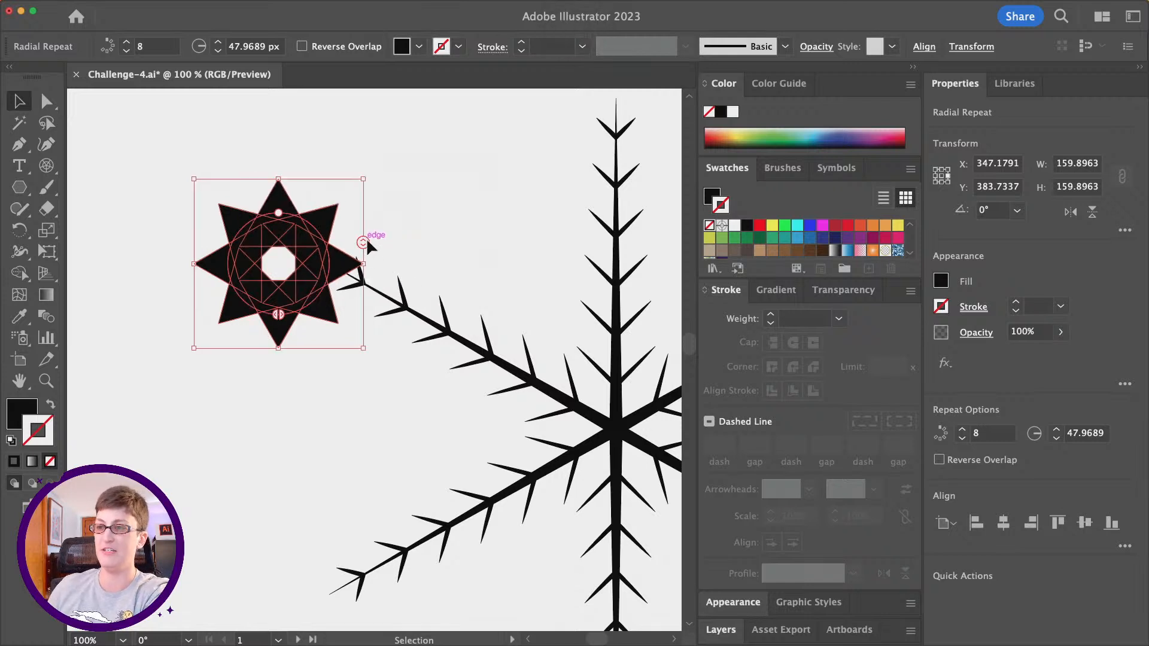
{"action": "mouse_move", "coordinate": [365, 240]}
{"action": "left_mouse_down"}
{"action": "mouse_move", "coordinate": [364, 210]}
{"action": "mouse_move", "coordinate": [362, 267]}
{"action": "mouse_move", "coordinate": [360, 228]}
{"action": "mouse_move", "coordinate": [362, 243]}
{"action": "left_mouse_up"}
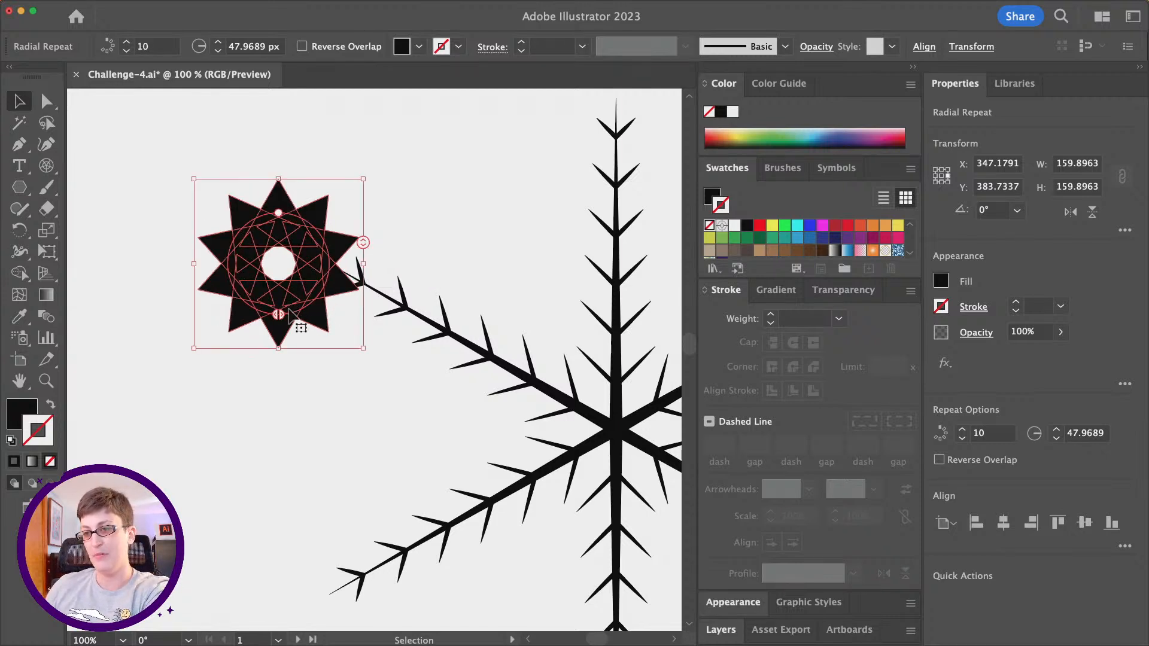
- Try shifting the radial repeat's arc limits along its ring and undo the change
{"action": "mouse_move", "coordinate": [281, 317]}
{"action": "left_mouse_down"}
{"action": "mouse_move", "coordinate": [312, 303]}
{"action": "mouse_move", "coordinate": [328, 264]}
{"action": "mouse_move", "coordinate": [316, 230]}
{"action": "mouse_move", "coordinate": [270, 220]}
{"action": "mouse_move", "coordinate": [234, 240]}
{"action": "mouse_move", "coordinate": [236, 293]}
{"action": "mouse_move", "coordinate": [272, 315]}
{"action": "mouse_move", "coordinate": [258, 211]}
{"action": "mouse_move", "coordinate": [295, 230]}
{"action": "mouse_move", "coordinate": [300, 313]}
{"action": "mouse_move", "coordinate": [316, 252]}
{"action": "mouse_move", "coordinate": [269, 223]}
{"action": "mouse_move", "coordinate": [247, 241]}
{"action": "mouse_move", "coordinate": [271, 221]}
{"action": "mouse_move", "coordinate": [303, 258]}
{"action": "mouse_move", "coordinate": [288, 312]}
{"action": "left_mouse_up"}
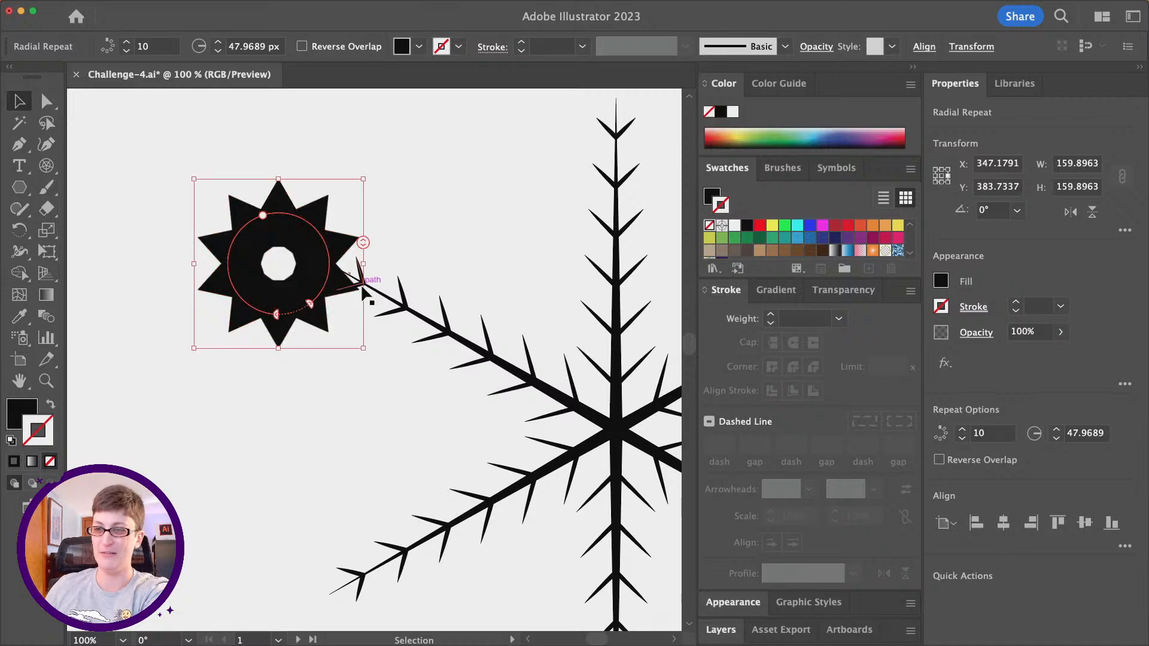
{"action": "key", "text": "alt"}
{"action": "scroll", "coordinate": [407, 297], "scroll_direction": "down", "scroll_amount": 2}
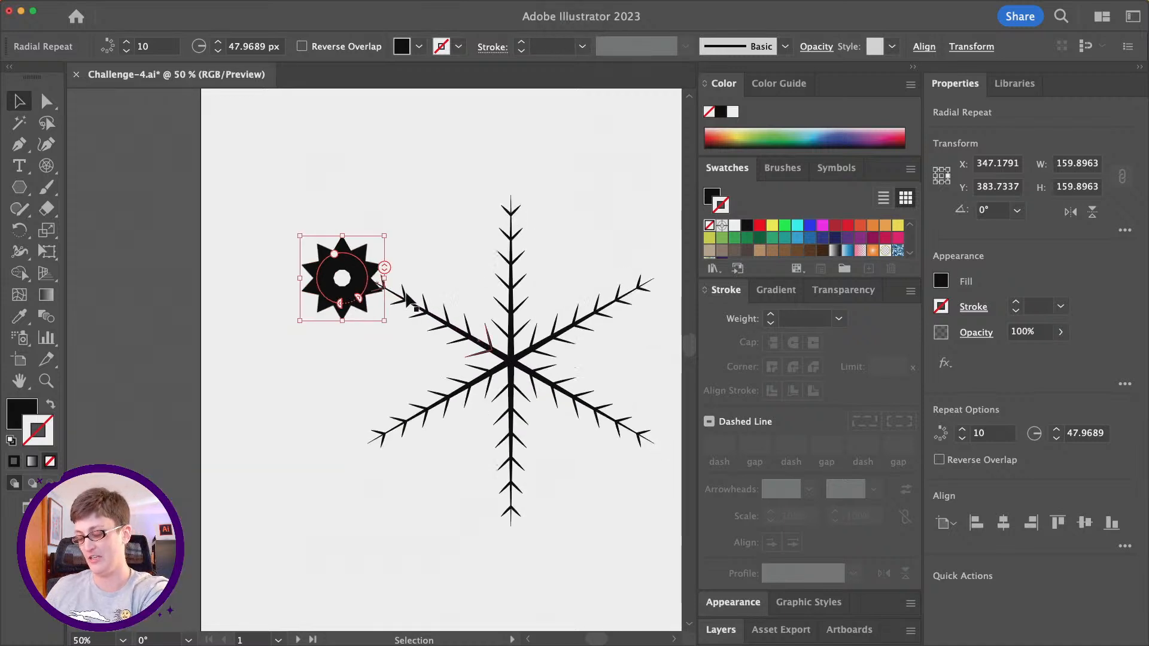
{"action": "key", "text": "super+z"}
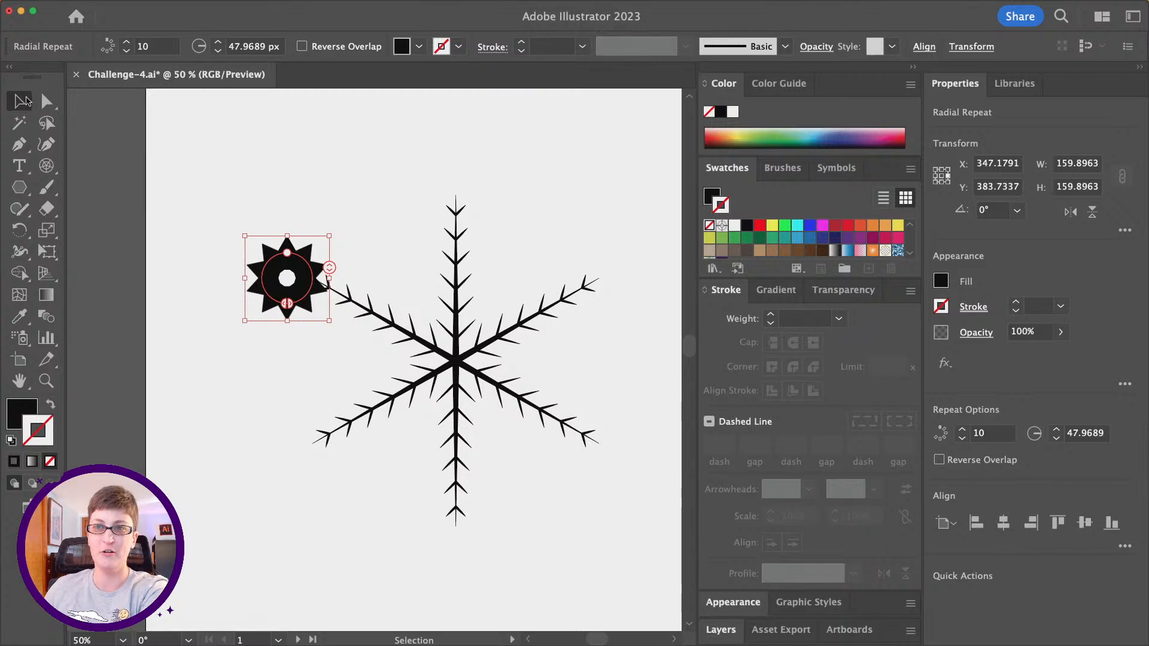
- Move the radial repeat of triangles onto the center of the snowflake where its spokes meet
{"action": "left_click", "coordinate": [364, 250]}
{"action": "left_click_drag", "start_coordinate": [313, 287], "coordinate": [482, 368]}
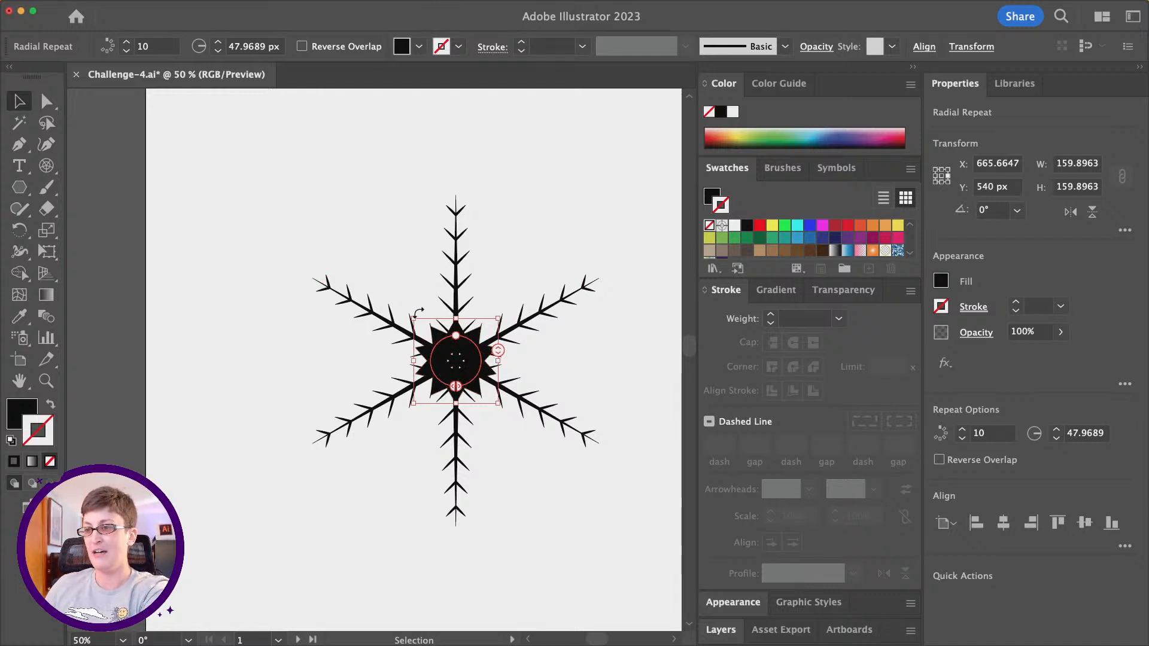
{"action": "scroll", "coordinate": [417, 312], "scroll_direction": "up", "scroll_amount": 1}
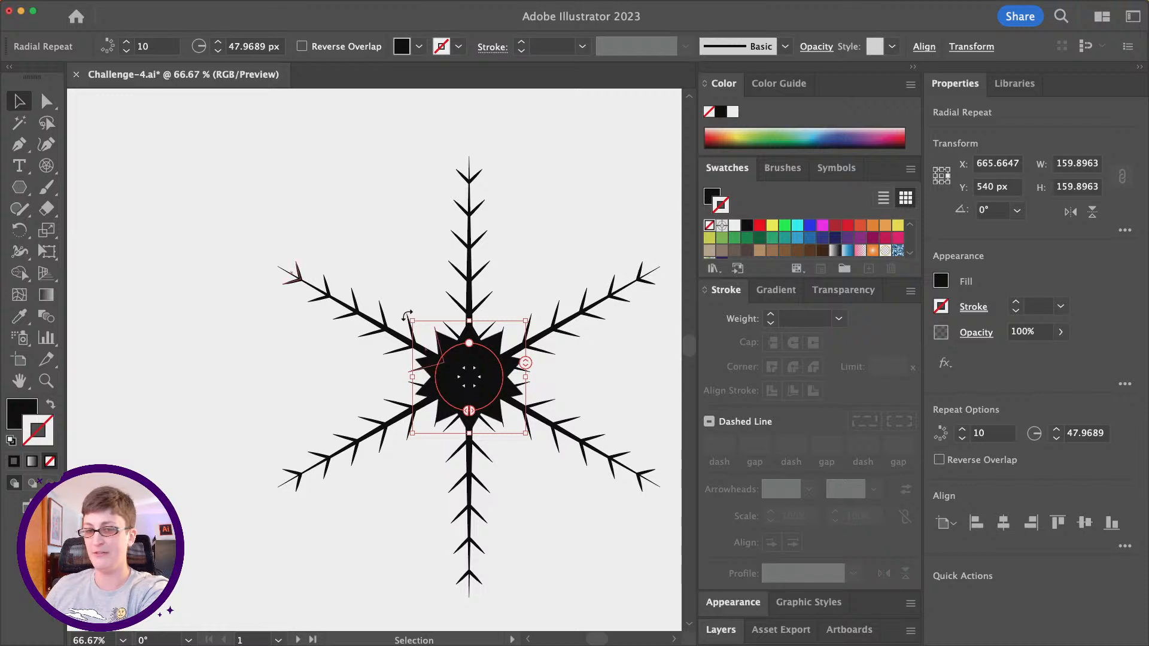
{"action": "scroll", "coordinate": [409, 321], "scroll_direction": "right", "scroll_amount": 3}
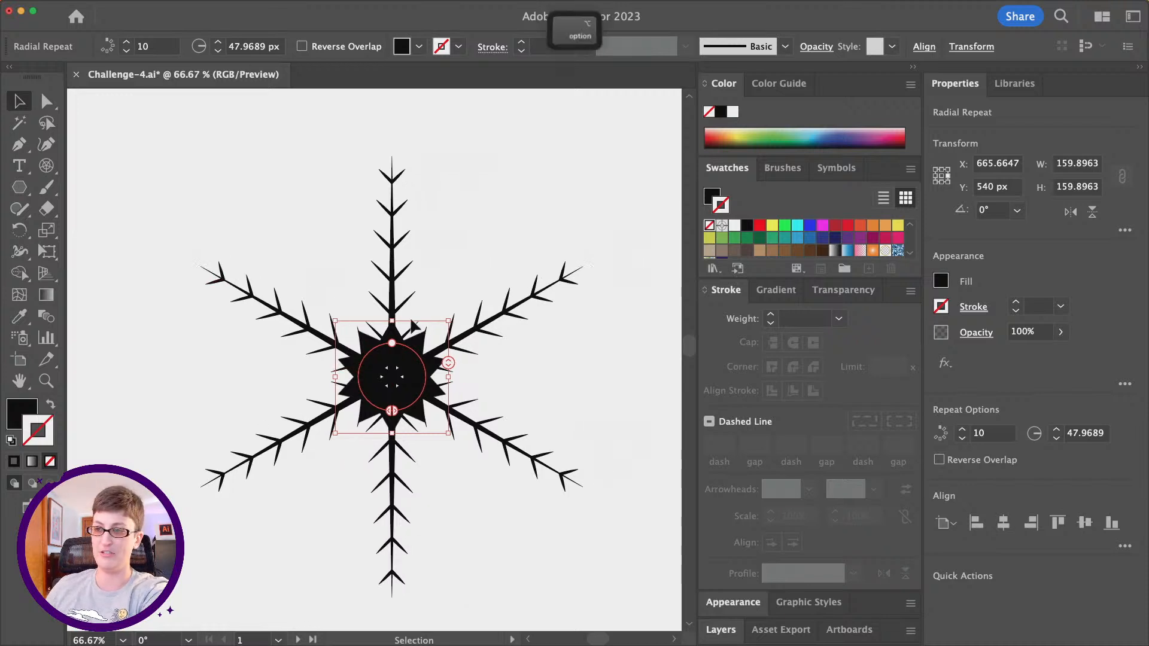
{"action": "scroll", "coordinate": [412, 327], "scroll_direction": "down", "scroll_amount": 1}
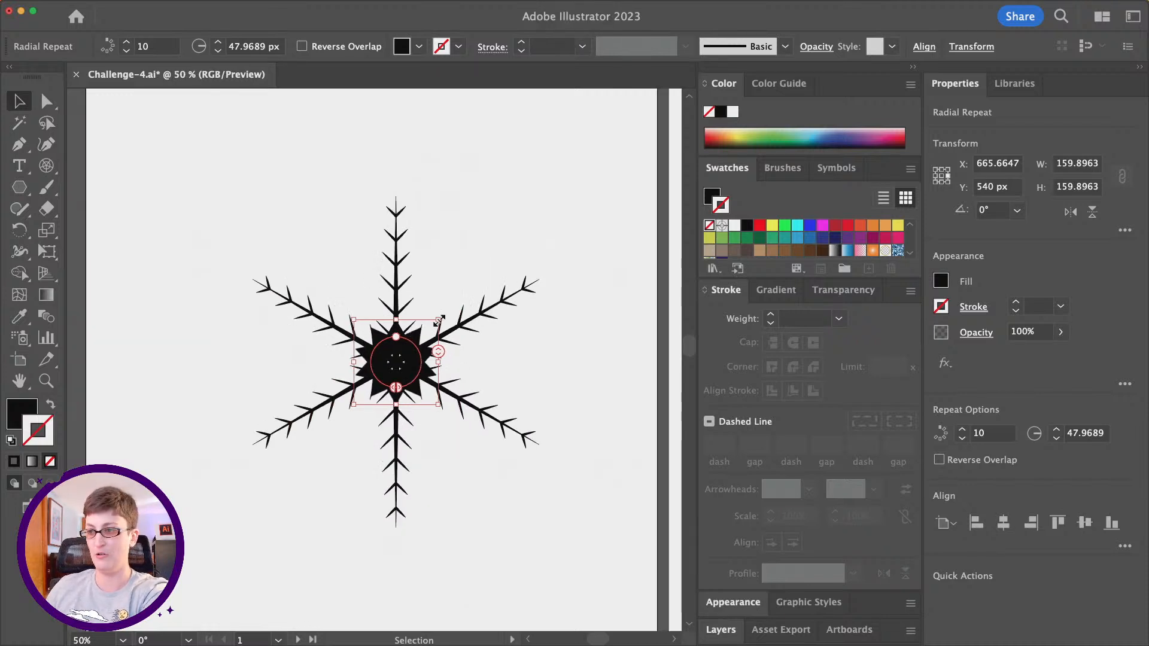
- Enlarge the radial repeat proportionally from its center to about 405 px wide and high
{"action": "left_click_drag", "start_coordinate": [438, 322], "coordinate": [437, 321]}
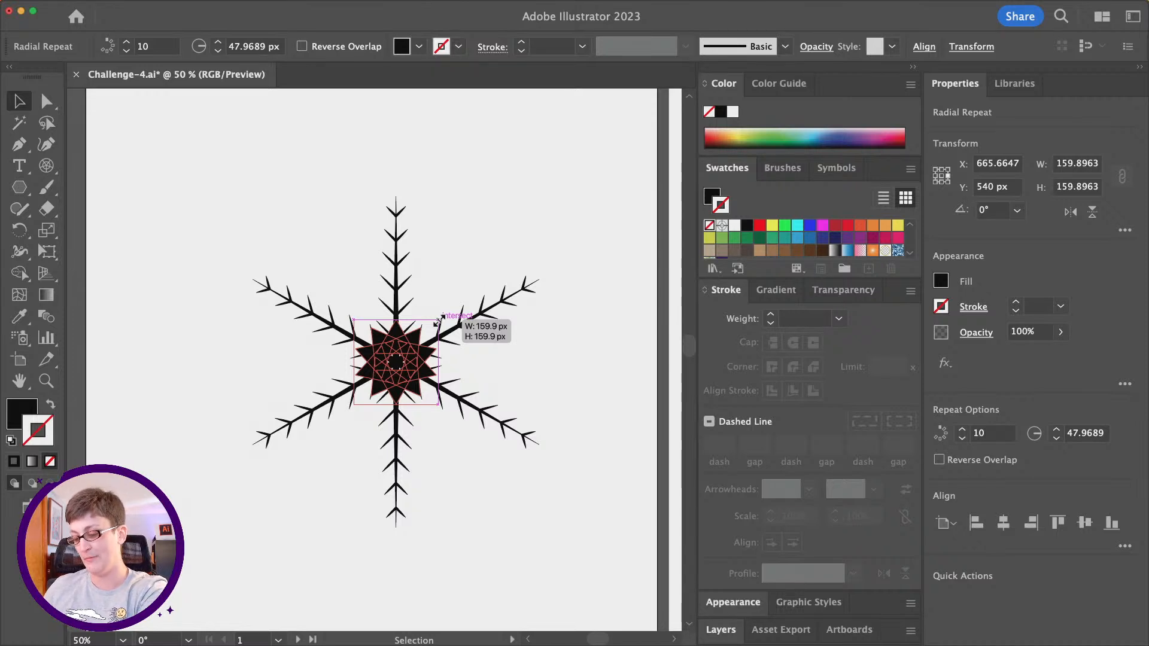
{"action": "key", "text": "shift"}
{"action": "key", "text": "alt"}
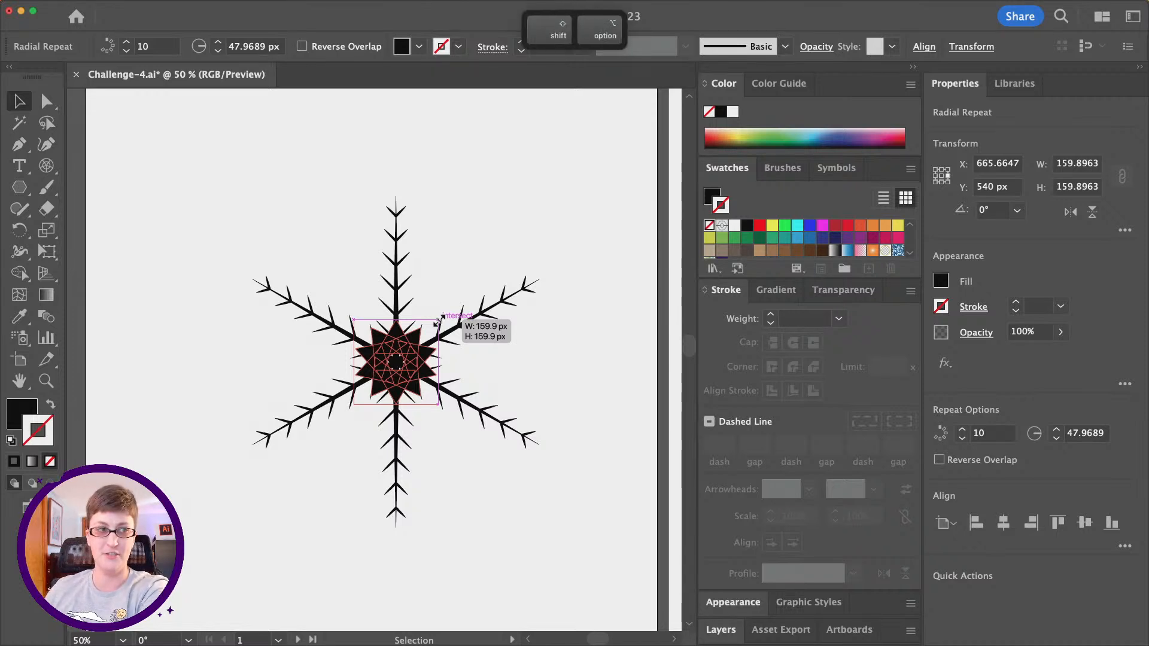
{"action": "left_click_drag", "start_coordinate": [437, 319], "coordinate": [515, 235]}
{"action": "key", "text": "alt"}
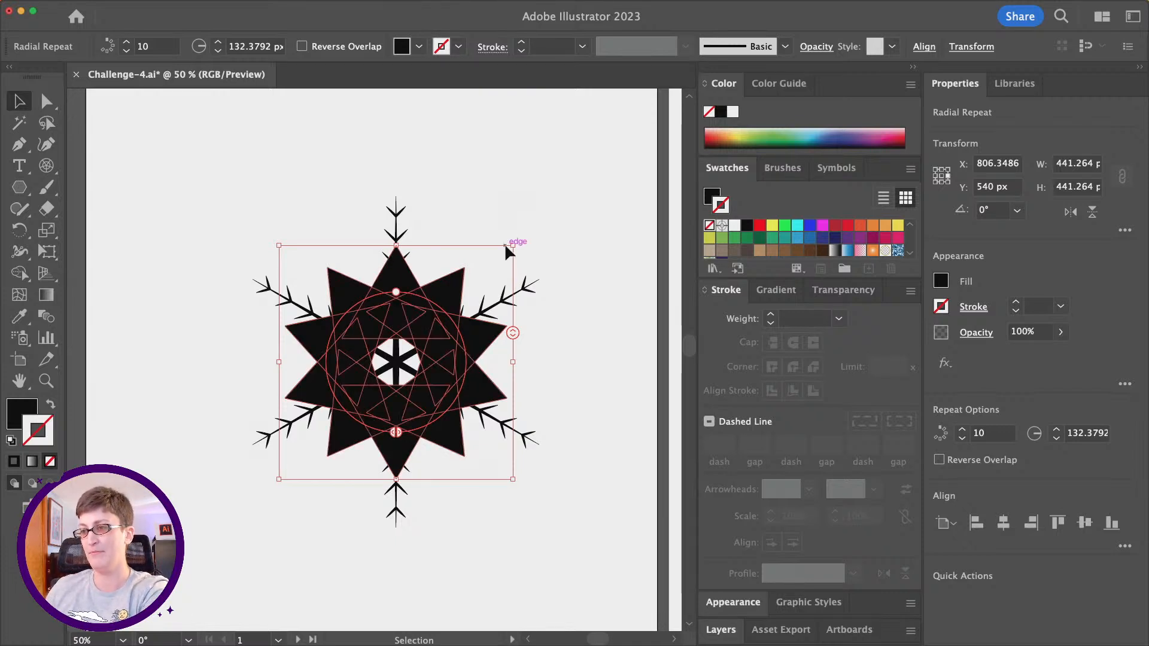
{"action": "key", "text": "alt"}
{"action": "left_click_drag", "start_coordinate": [513, 245], "coordinate": [503, 255]}
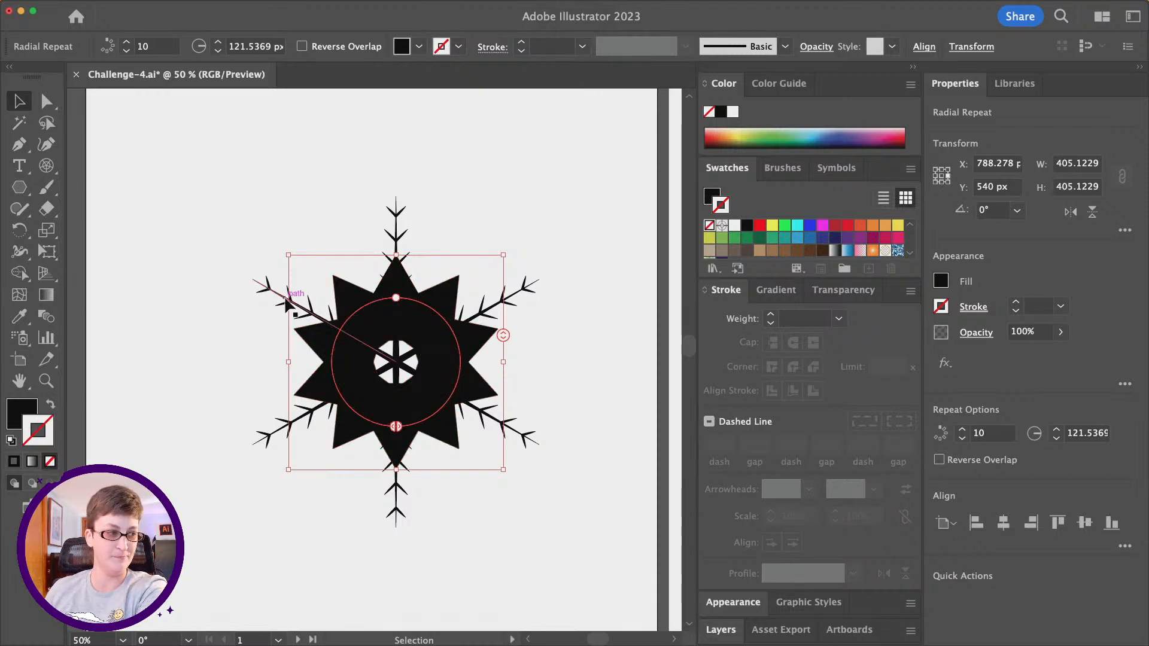
- Shrink the triangle inside the radial repeat proportionally from its center to about 37 by 32 px, and leave isolation mode
{"action": "key", "text": "alt"}
{"action": "scroll", "coordinate": [513, 447], "scroll_direction": "up", "scroll_amount": 1}
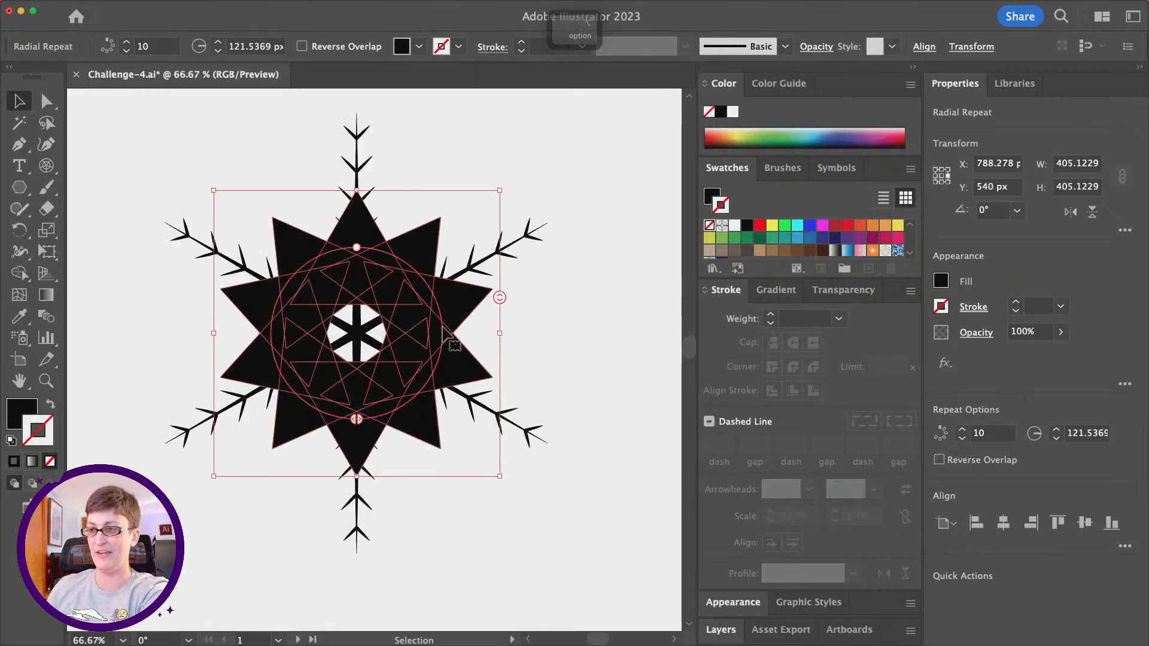
{"action": "double_click", "coordinate": [365, 227]}
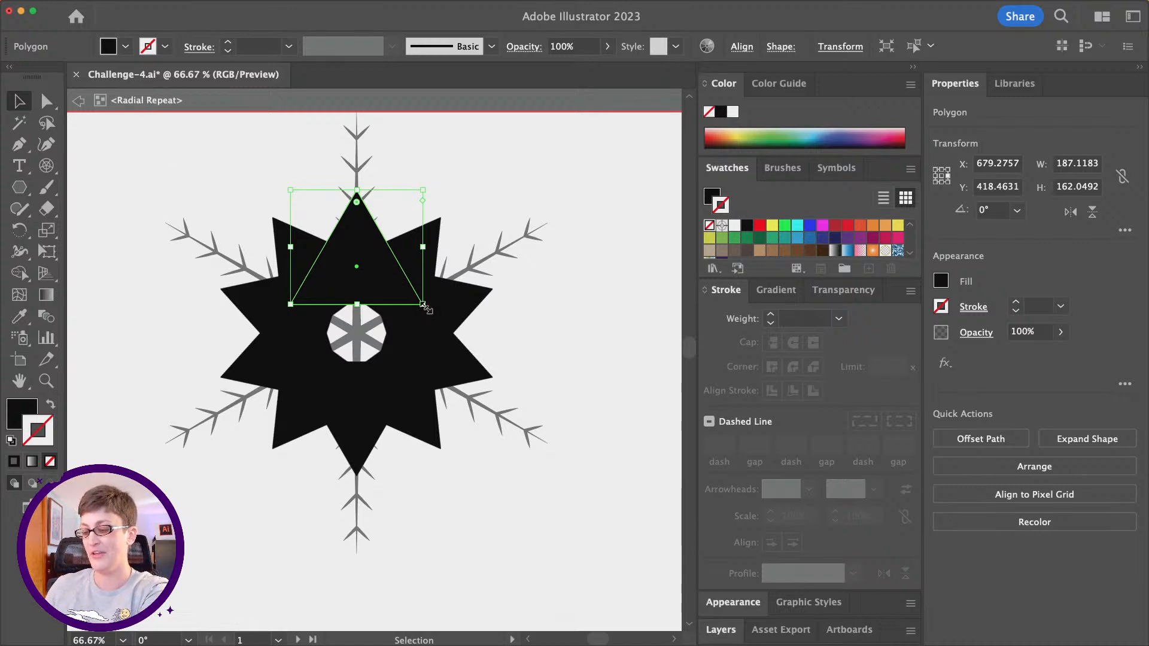
{"action": "left_click_drag", "start_coordinate": [422, 305], "coordinate": [370, 262]}
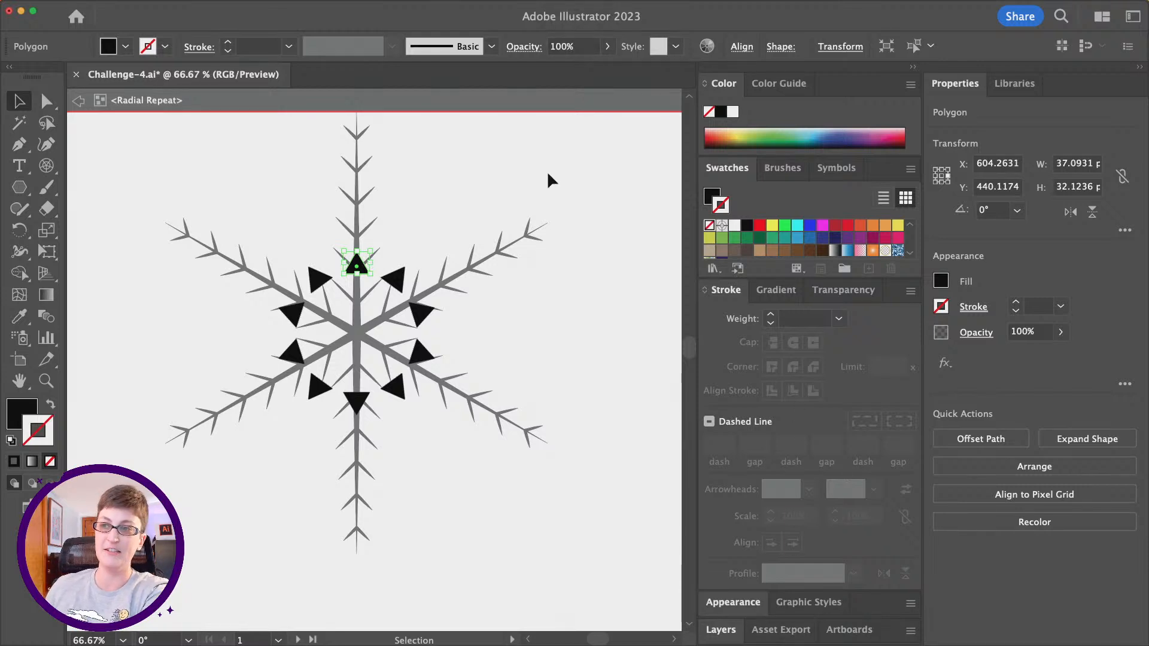
{"action": "mouse_move", "coordinate": [375, 242]}
{"action": "left_mouse_down"}
{"action": "mouse_move", "coordinate": [385, 267]}
{"action": "mouse_move", "coordinate": [371, 297]}
{"action": "mouse_move", "coordinate": [340, 268]}
{"action": "mouse_move", "coordinate": [385, 240]}
{"action": "left_mouse_up"}
{"action": "key", "text": "super+z"}
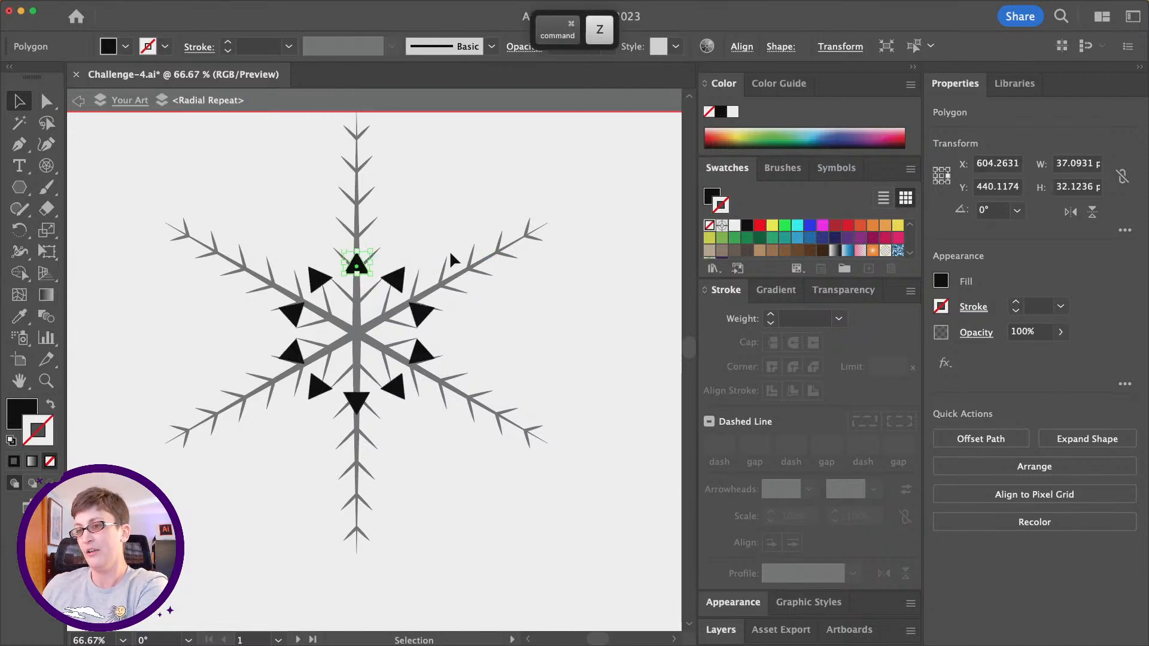
{"action": "left_click", "coordinate": [76, 105]}
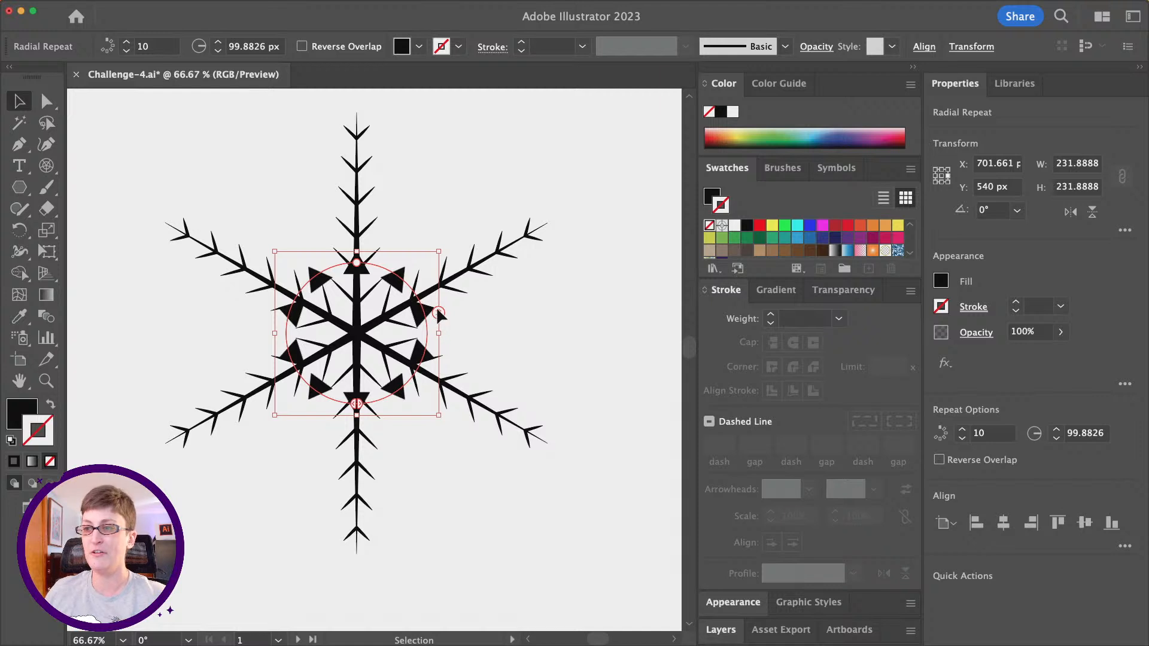
- Reduce the radial repeat to 6 triangles and rotate it by 30°, half of 360/6, to place them between the spokes
{"action": "left_click_drag", "start_coordinate": [438, 311], "coordinate": [437, 346]}
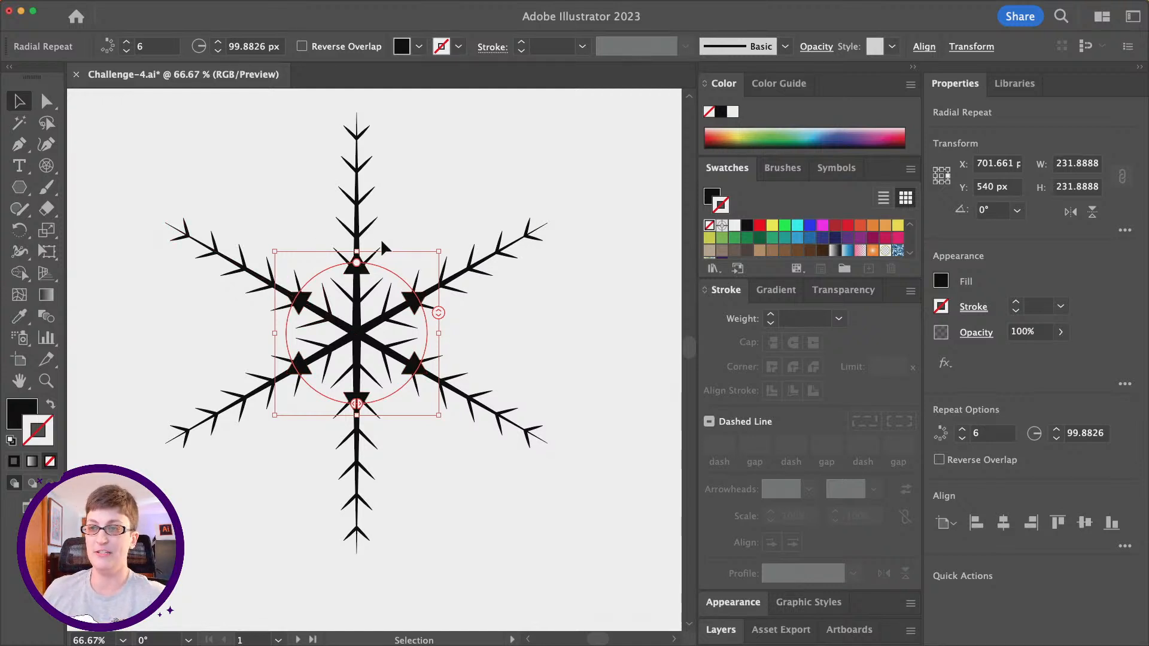
{"action": "left_click", "coordinate": [139, 6]}
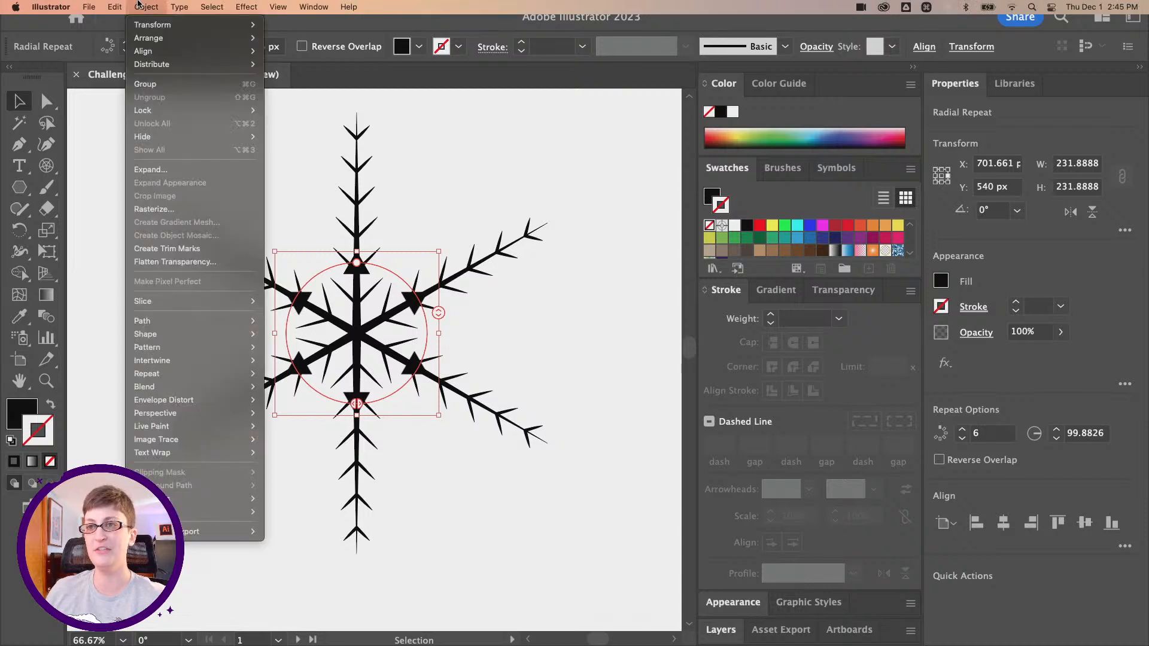
{"action": "mouse_move", "coordinate": [153, 25]}
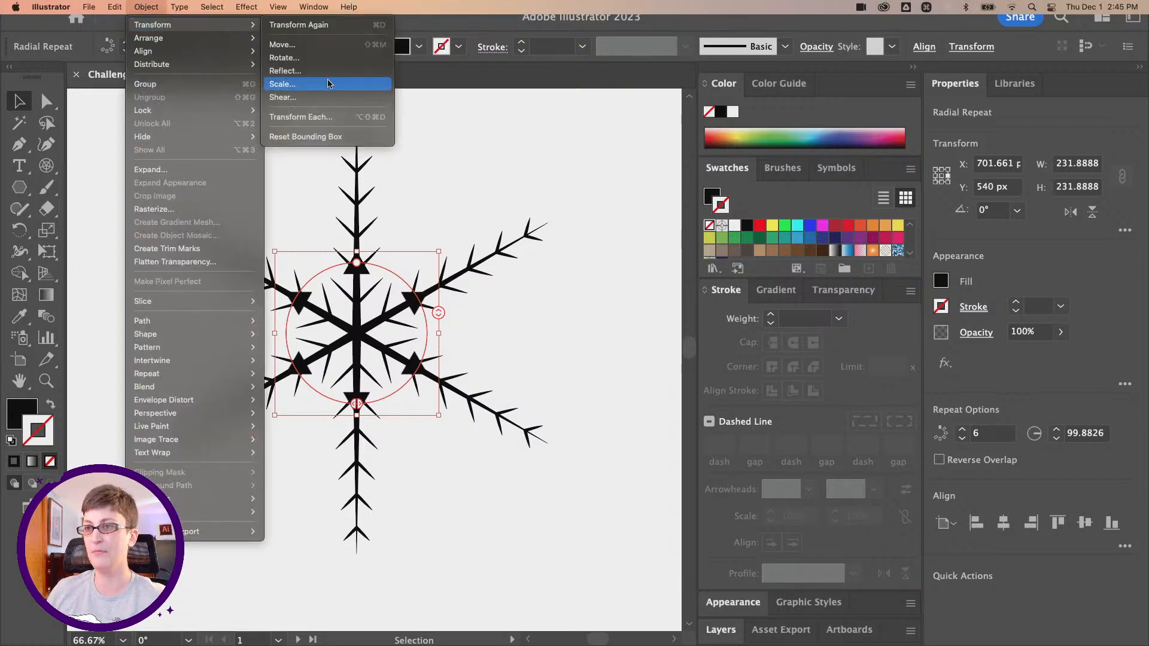
{"action": "left_click", "coordinate": [317, 58]}
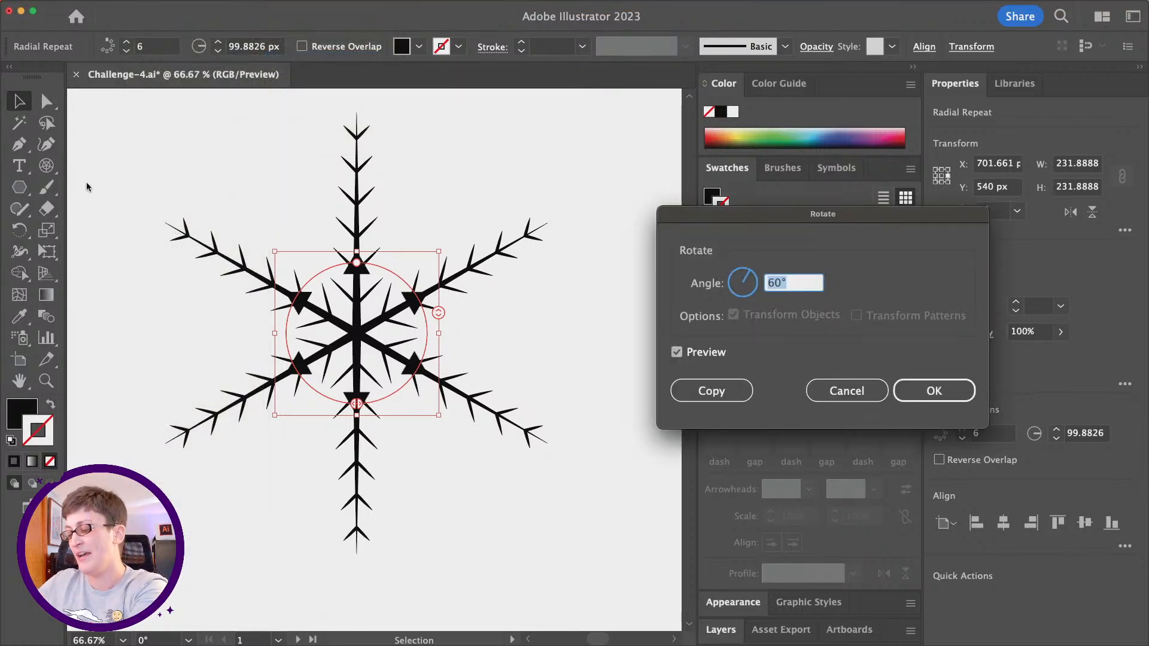
{"action": "type", "text": "36"}
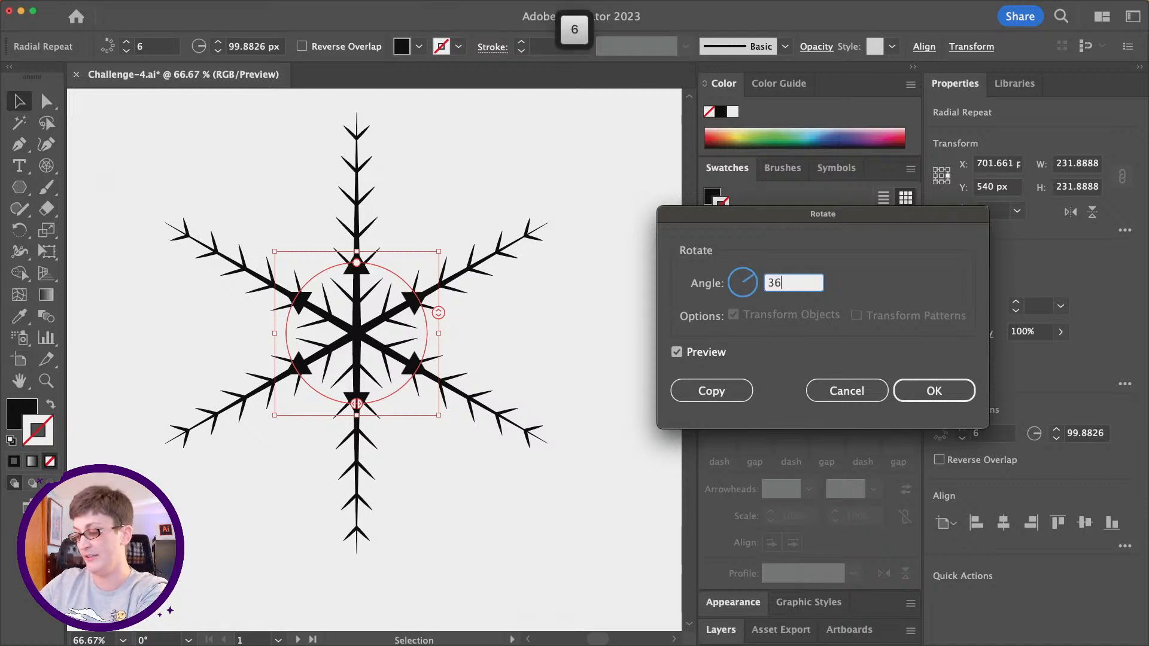
{"action": "type", "text": "0/6"}
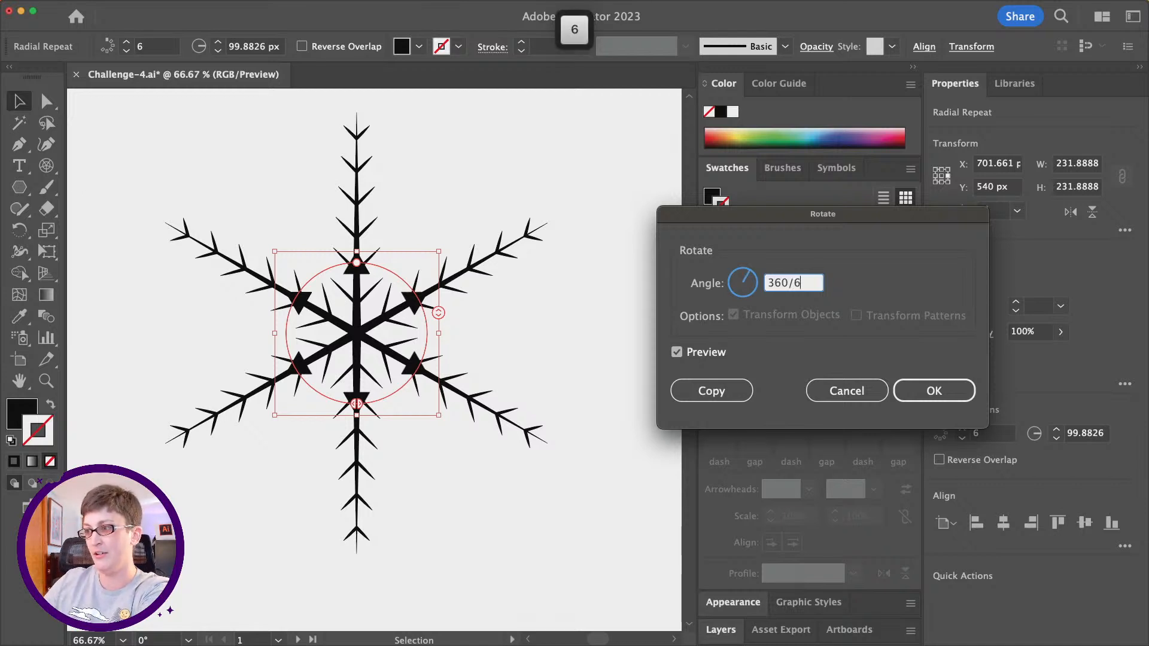
{"action": "key", "text": "Tab"}
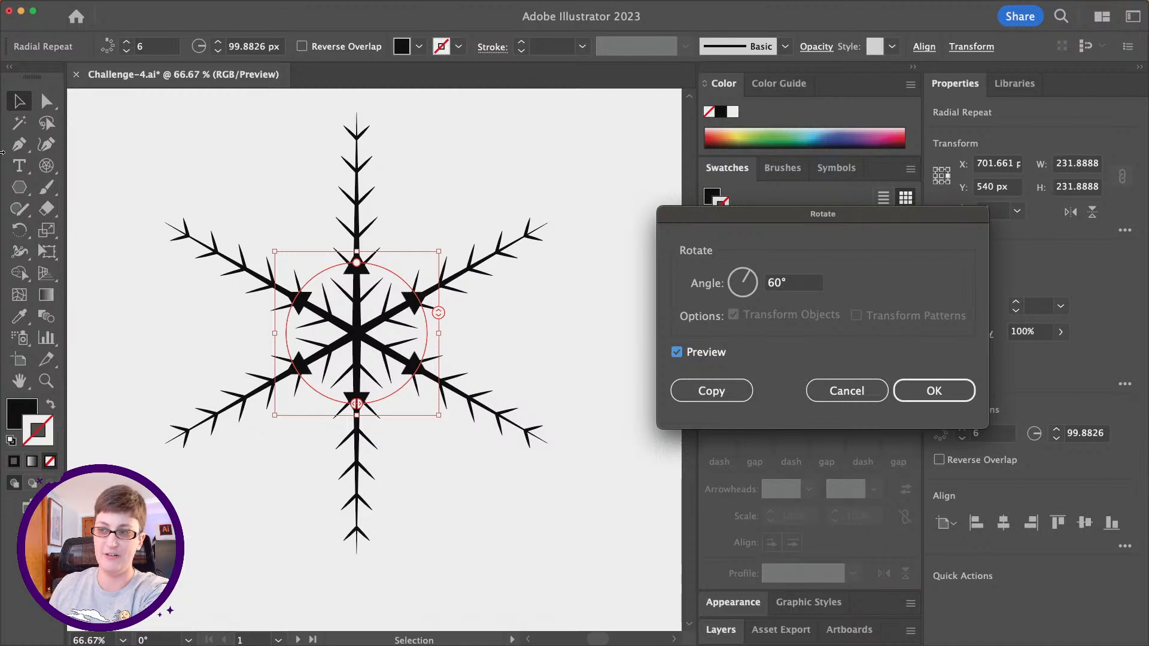
{"action": "left_click", "coordinate": [794, 283]}
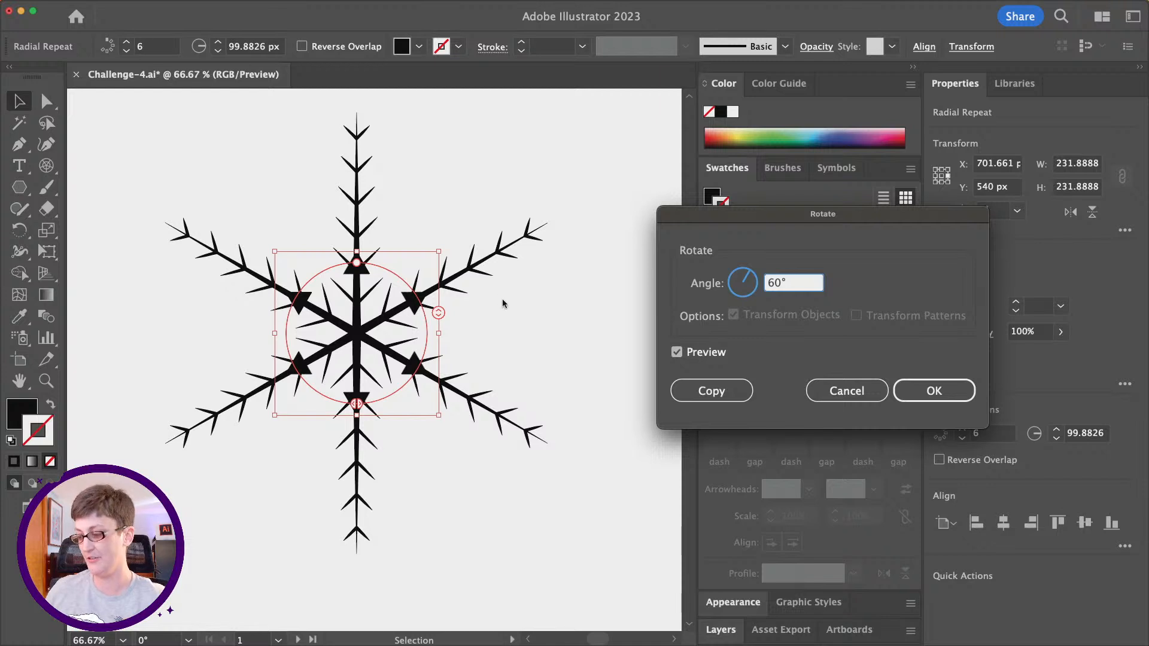
{"action": "type", "text": "/2"}
{"action": "key", "text": "Tab"}
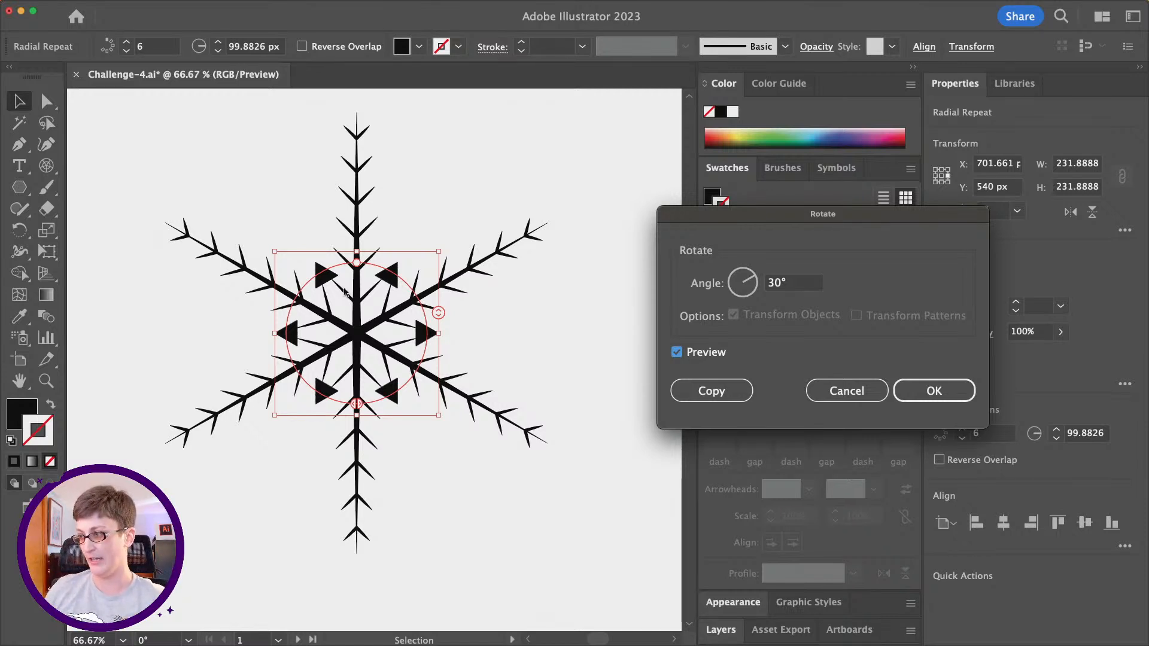
{"action": "left_click", "coordinate": [933, 390]}
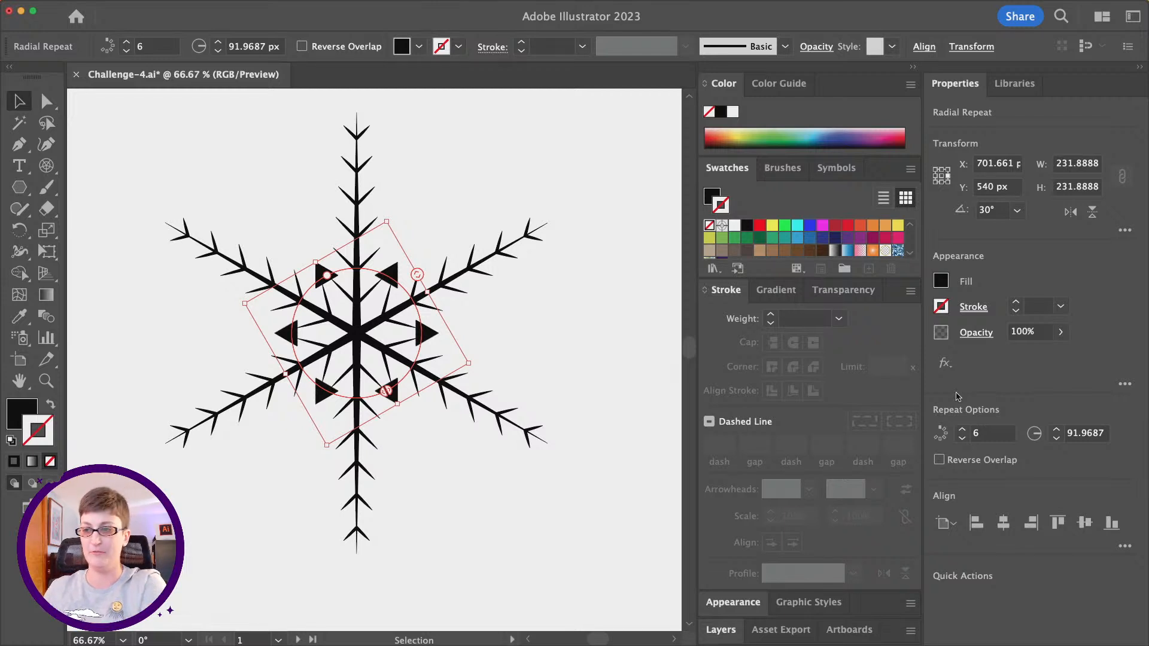
- Expand the radial repeat of triangles with Object and Fill enabled, and deselect it
{"action": "scroll", "coordinate": [495, 293], "scroll_direction": "down", "scroll_amount": 1}
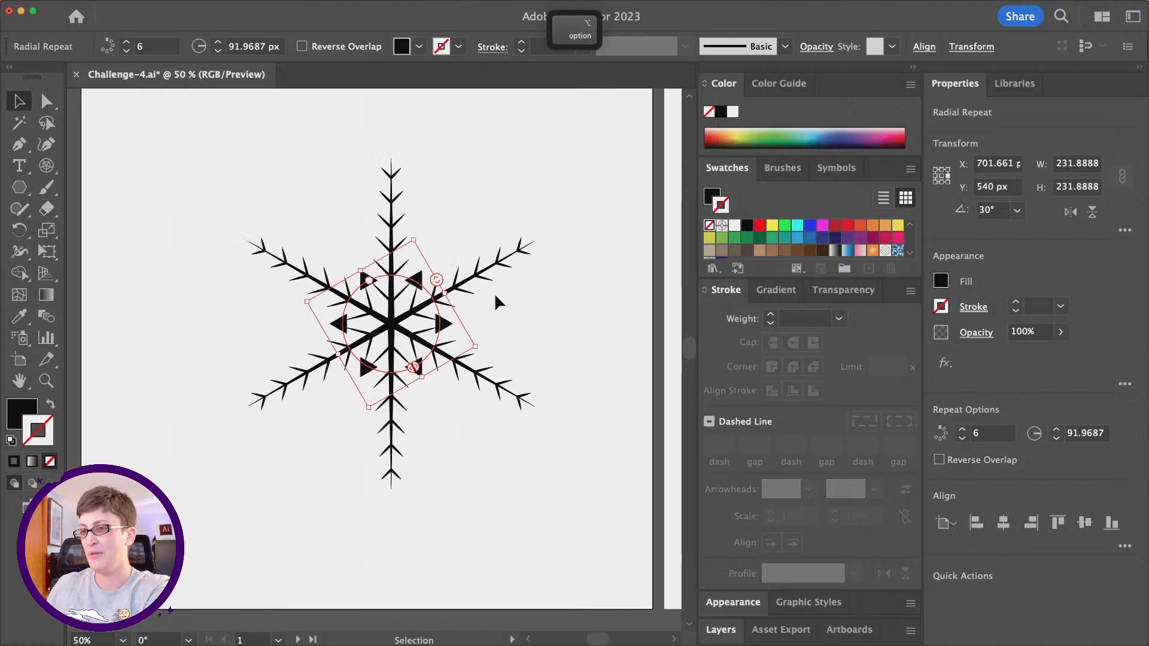
{"action": "scroll", "coordinate": [494, 293], "scroll_direction": "down", "scroll_amount": 1}
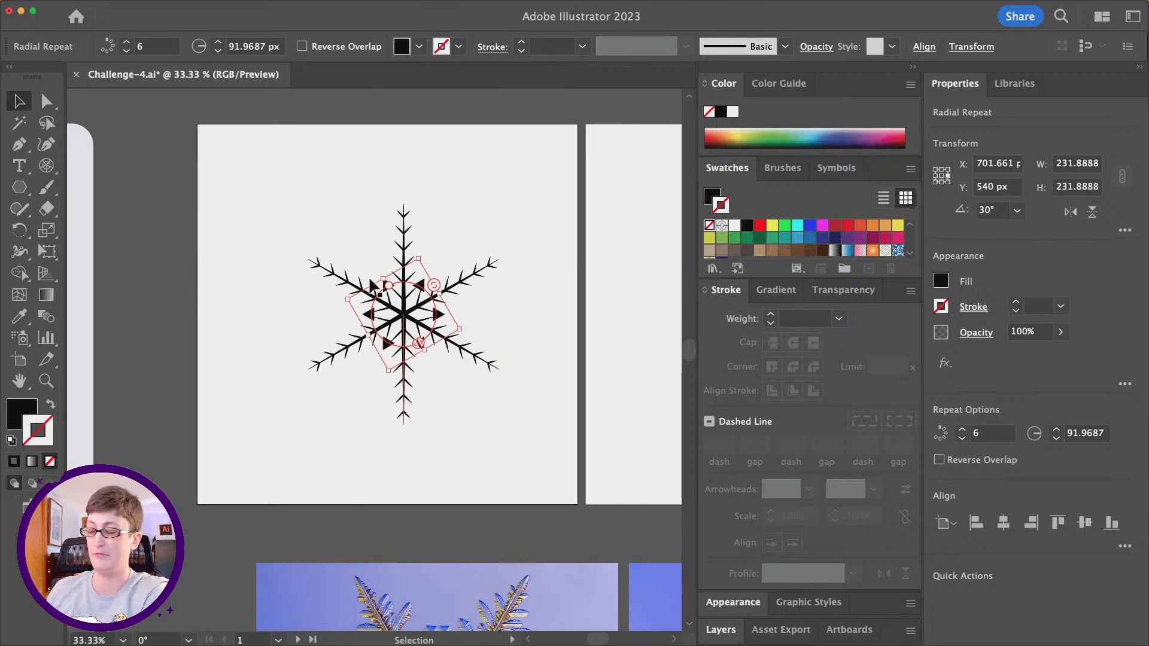
{"action": "mouse_move", "coordinate": [203, 3]}
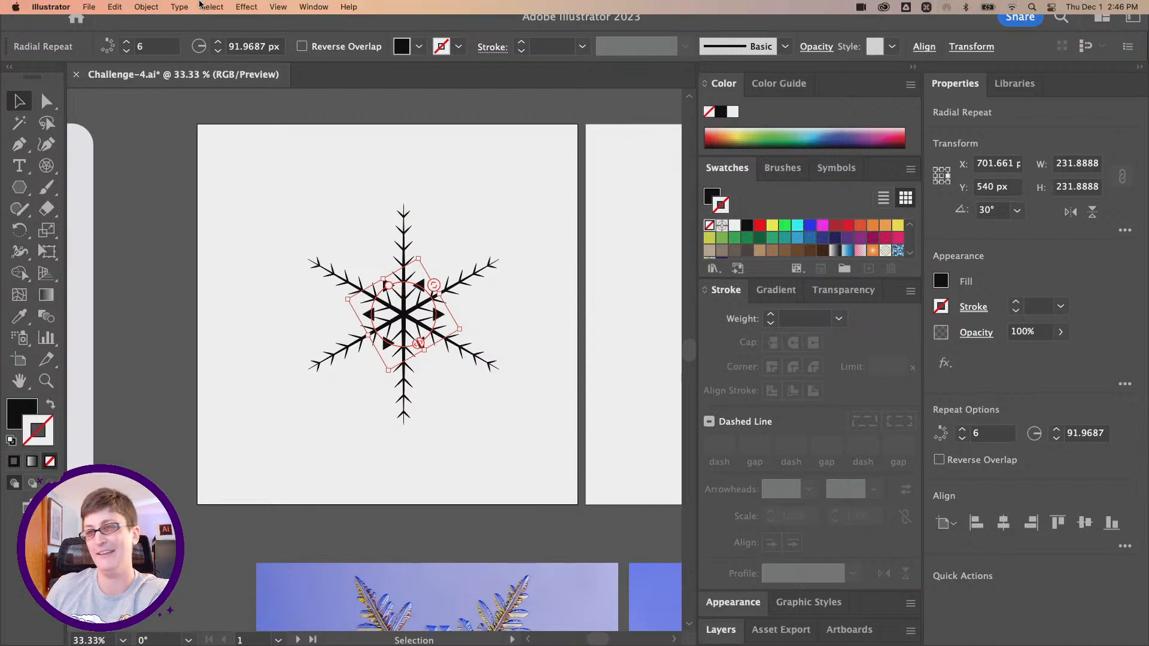
{"action": "left_click", "coordinate": [147, 7]}
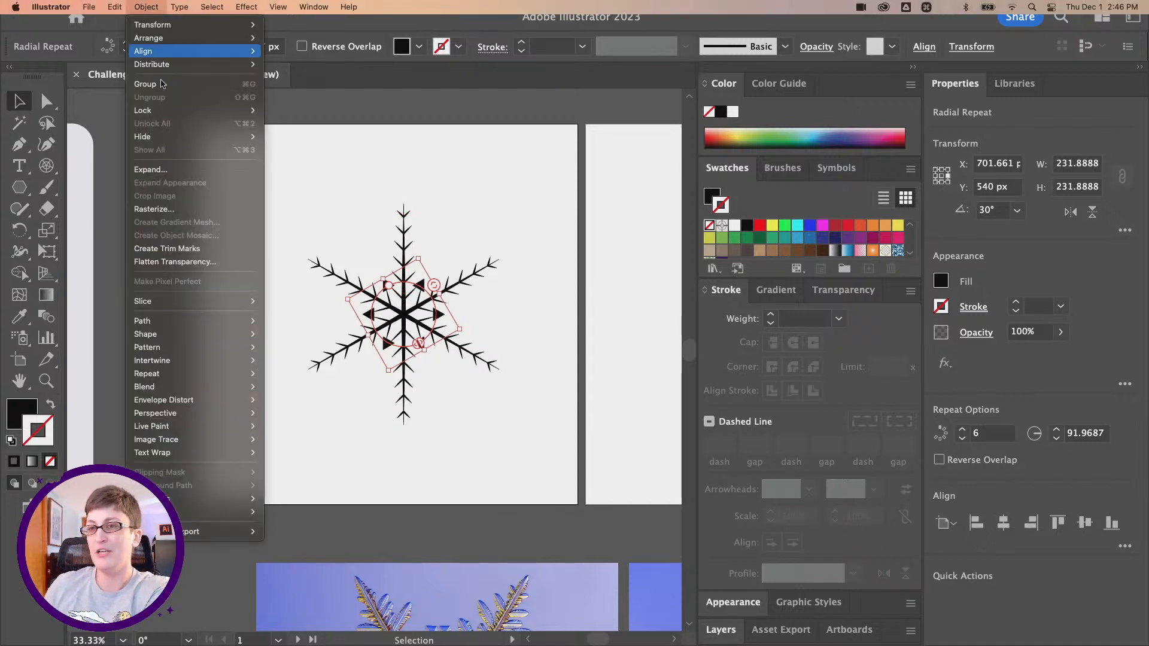
{"action": "left_click", "coordinate": [185, 168]}
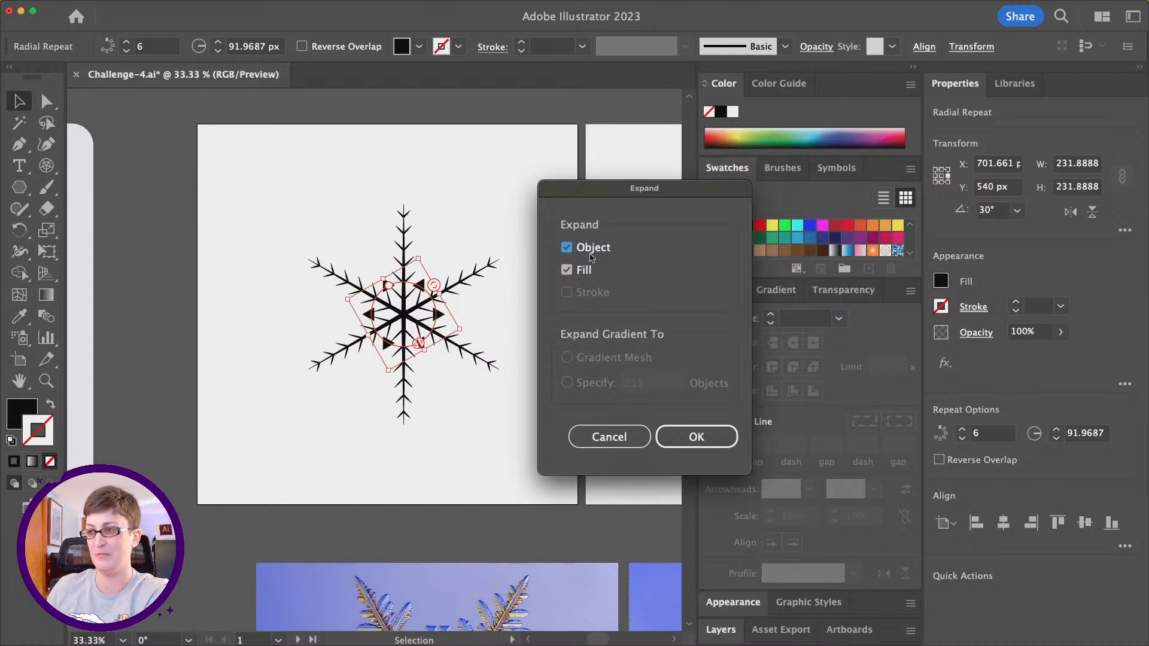
{"action": "left_click", "coordinate": [685, 429]}
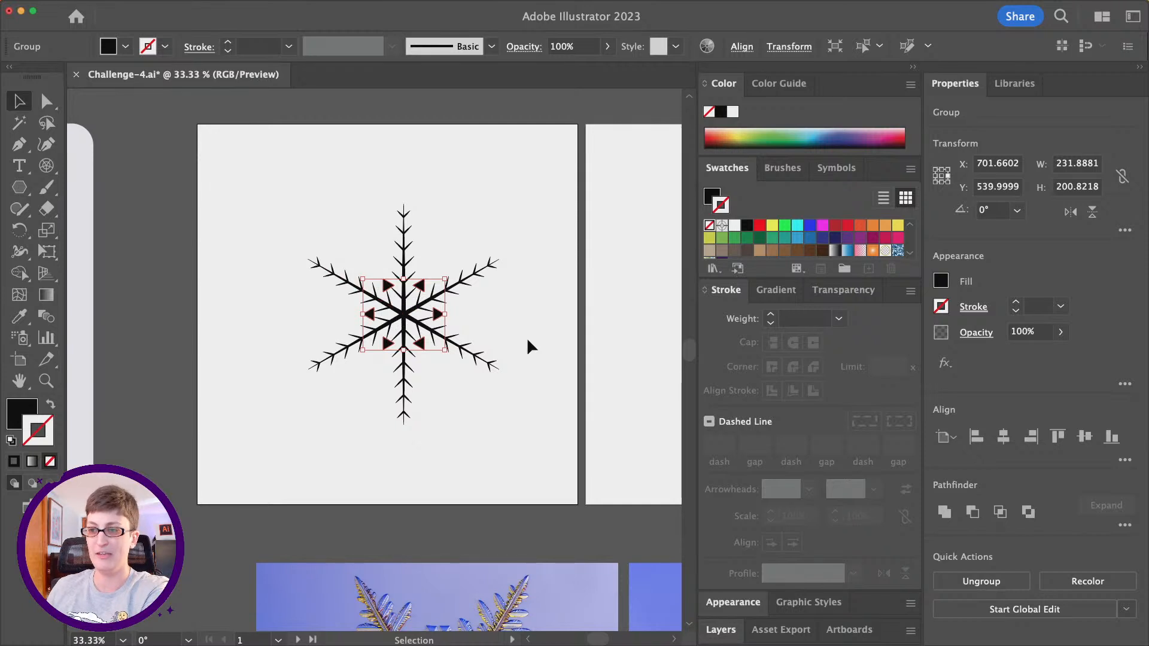
{"action": "left_click", "coordinate": [546, 372]}
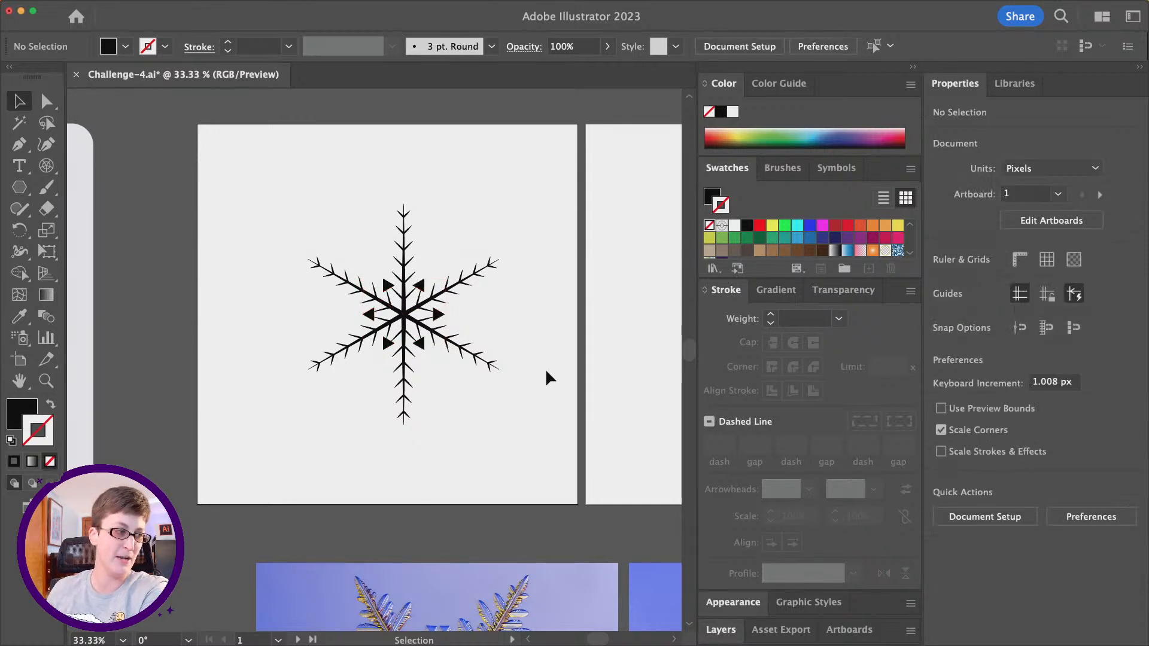
- Select all parts of the snowflake and group them
{"action": "left_click_drag", "start_coordinate": [264, 170], "coordinate": [560, 473]}
{"action": "key", "text": "super"}
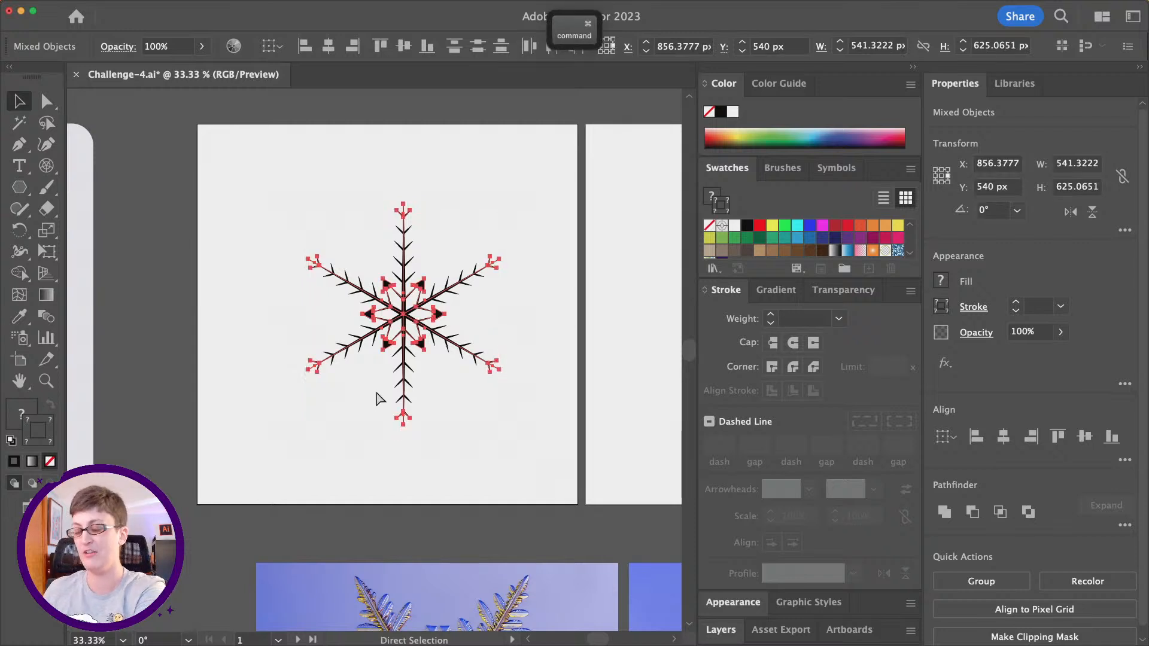
{"action": "key", "text": "super+g"}
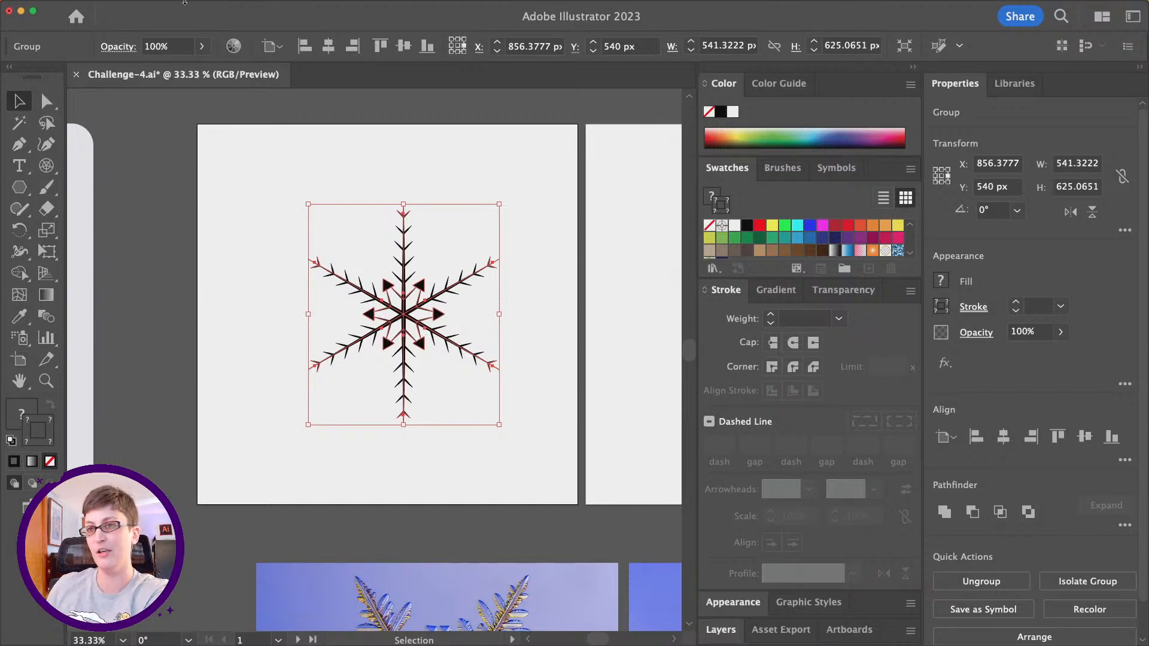
- Expand the blends of V-shaped branches within the snowflake group
{"action": "left_click", "coordinate": [139, 4]}
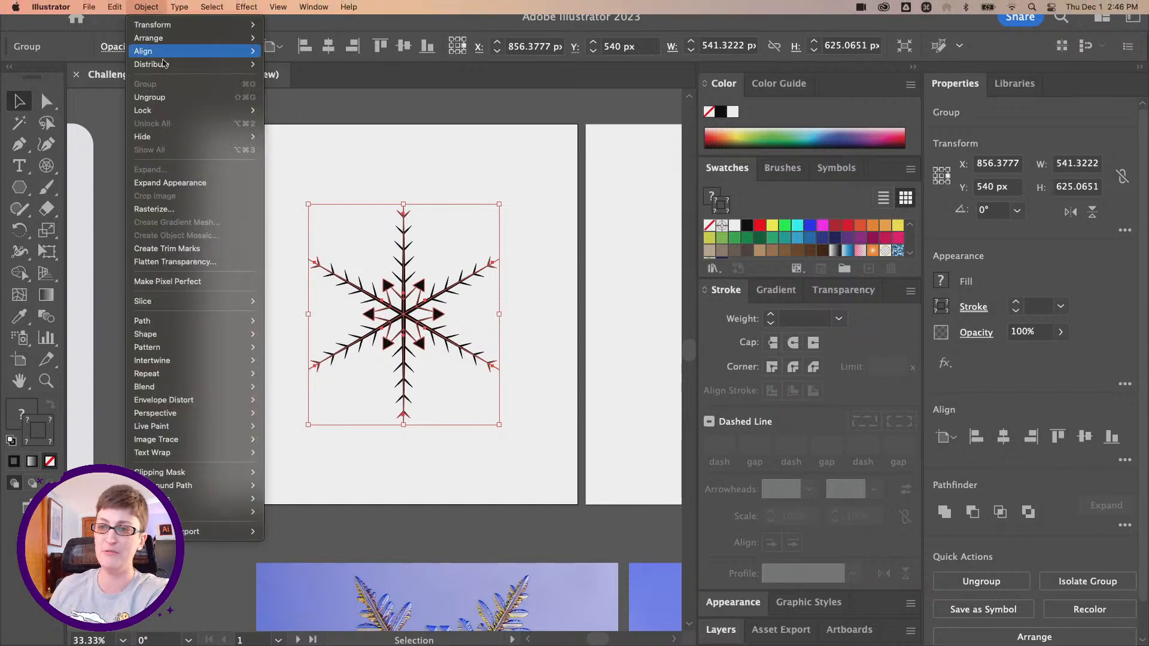
{"action": "mouse_move", "coordinate": [190, 387]}
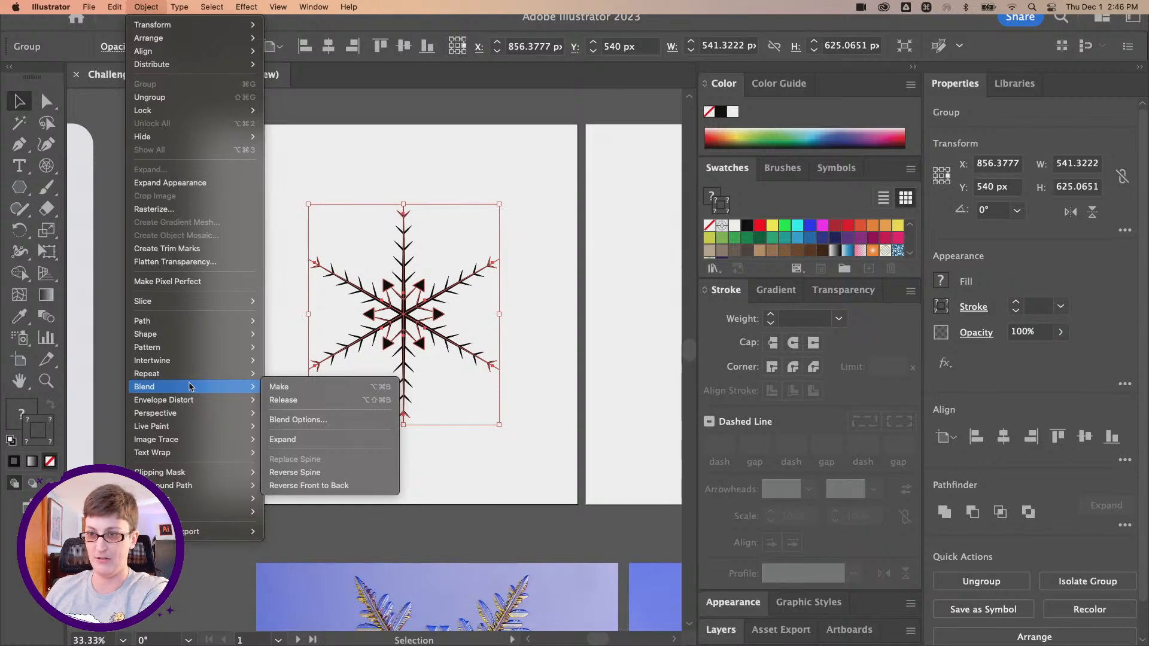
{"action": "left_click", "coordinate": [329, 438]}
{"action": "key", "text": "super+equal"}
{"action": "key", "text": "super+equal"}
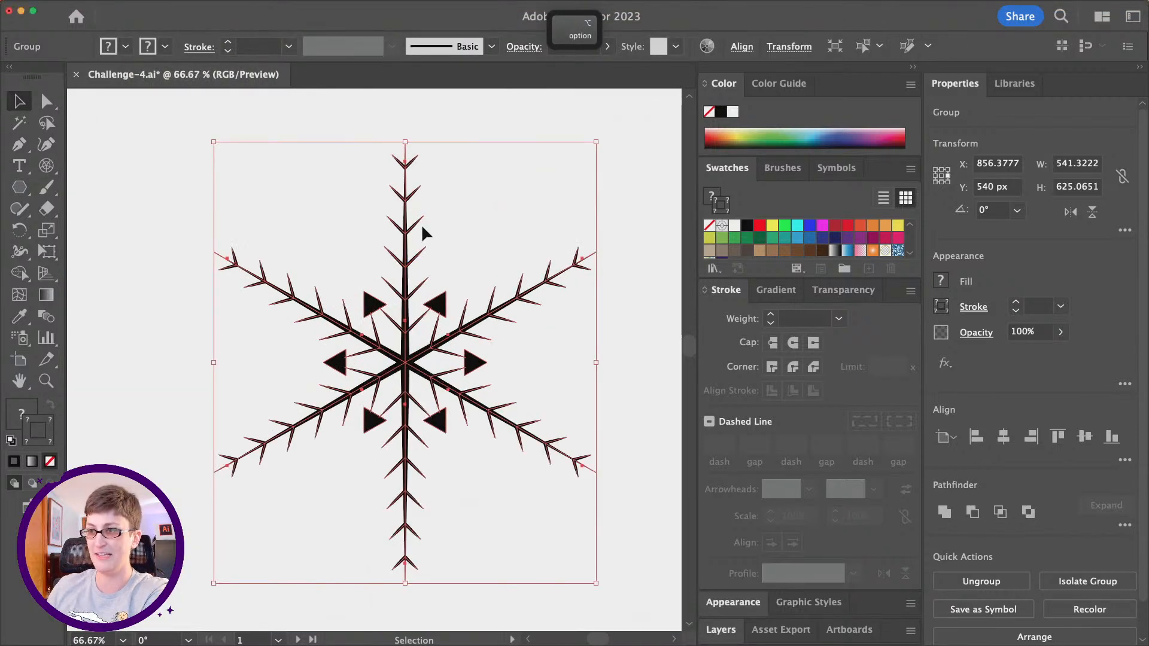
{"action": "key", "text": "super+minus"}
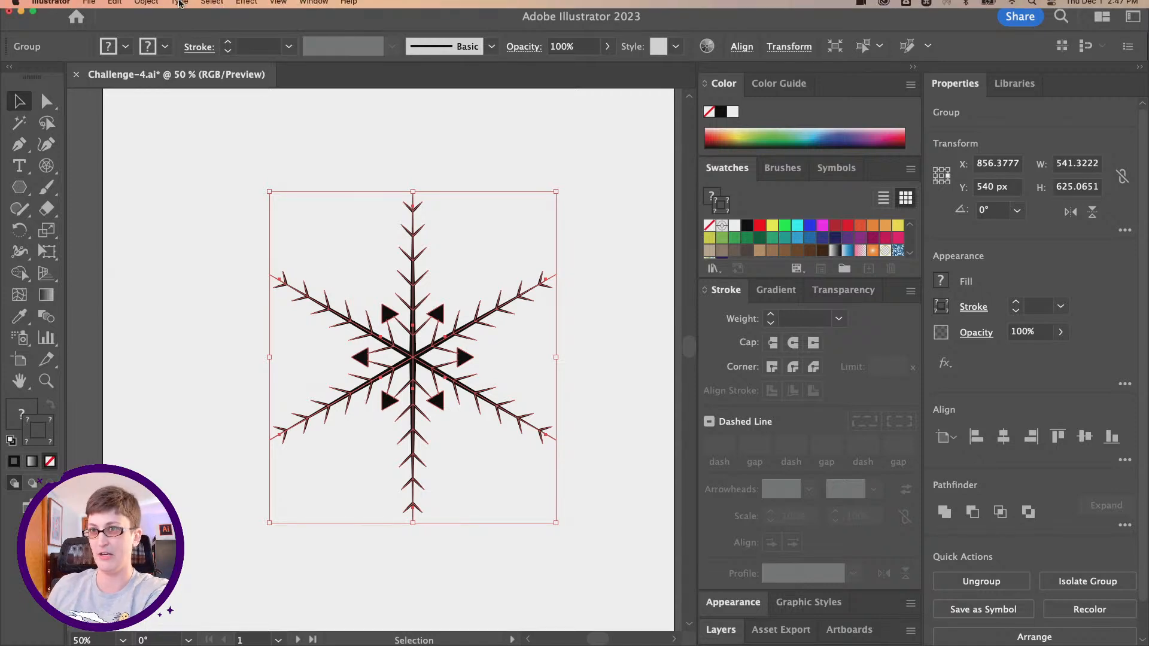
- Convert the strokes of the grouped snowflake into filled shapes with Outline Stroke
{"action": "left_click", "coordinate": [146, 6]}
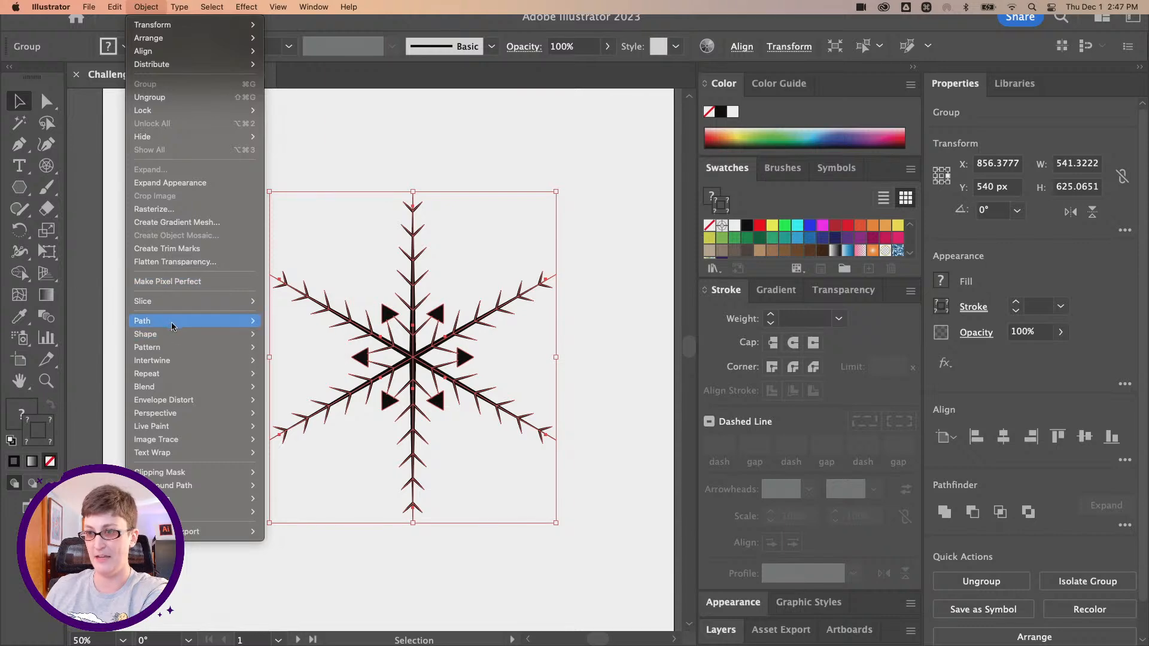
{"action": "mouse_move", "coordinate": [172, 321]}
{"action": "left_click", "coordinate": [382, 357]}
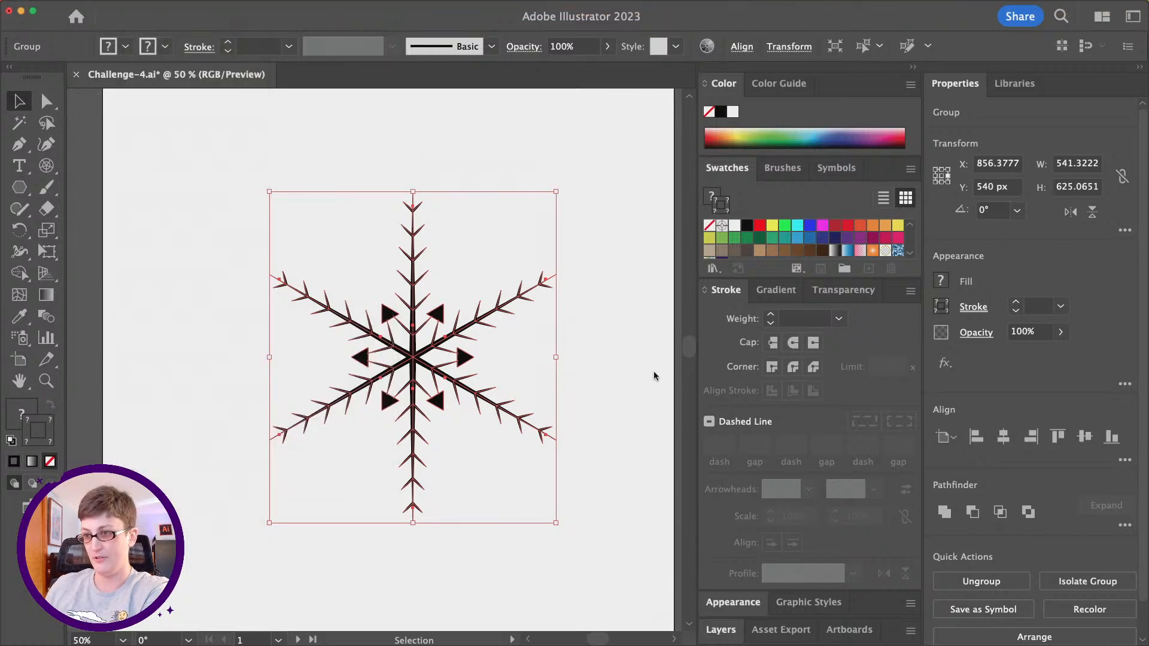
{"action": "scroll", "coordinate": [449, 371], "scroll_direction": "up", "scroll_amount": 1}
{"action": "scroll", "coordinate": [449, 371], "scroll_direction": "down", "scroll_amount": 1}
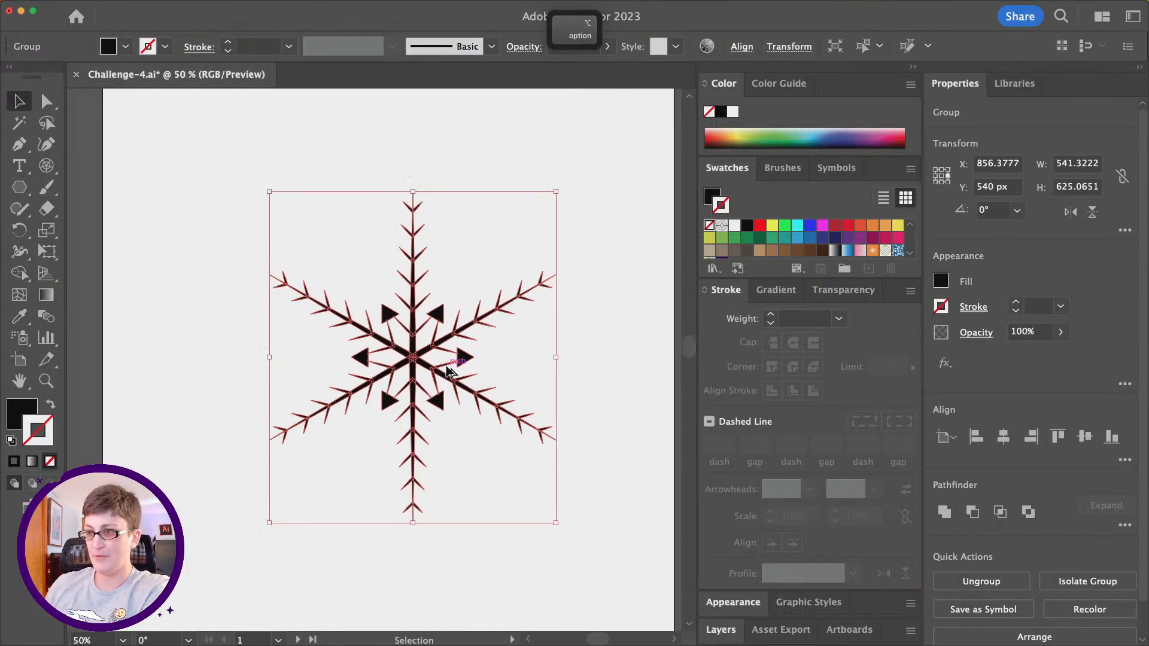
{"action": "scroll", "coordinate": [449, 371], "scroll_direction": "down", "scroll_amount": 1}
{"action": "scroll", "coordinate": [543, 346], "scroll_direction": "up", "scroll_amount": 1}
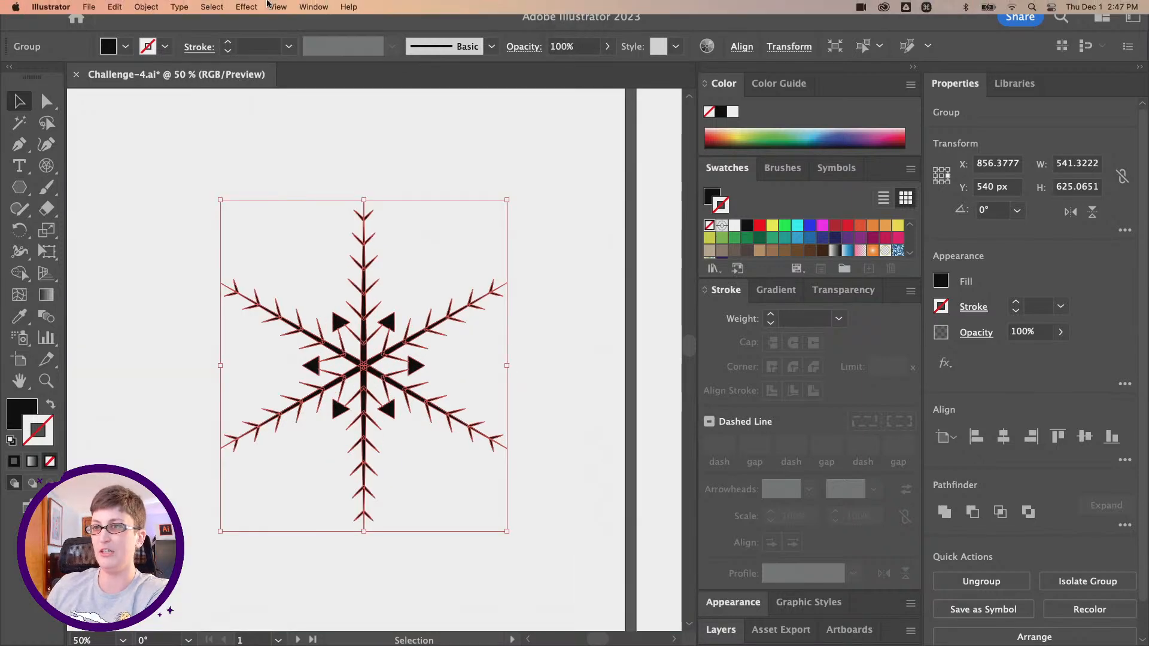
- Unite all the snowflake's shapes with the Pathfinder, and close the Pathfinder panel
{"action": "left_click", "coordinate": [302, 6]}
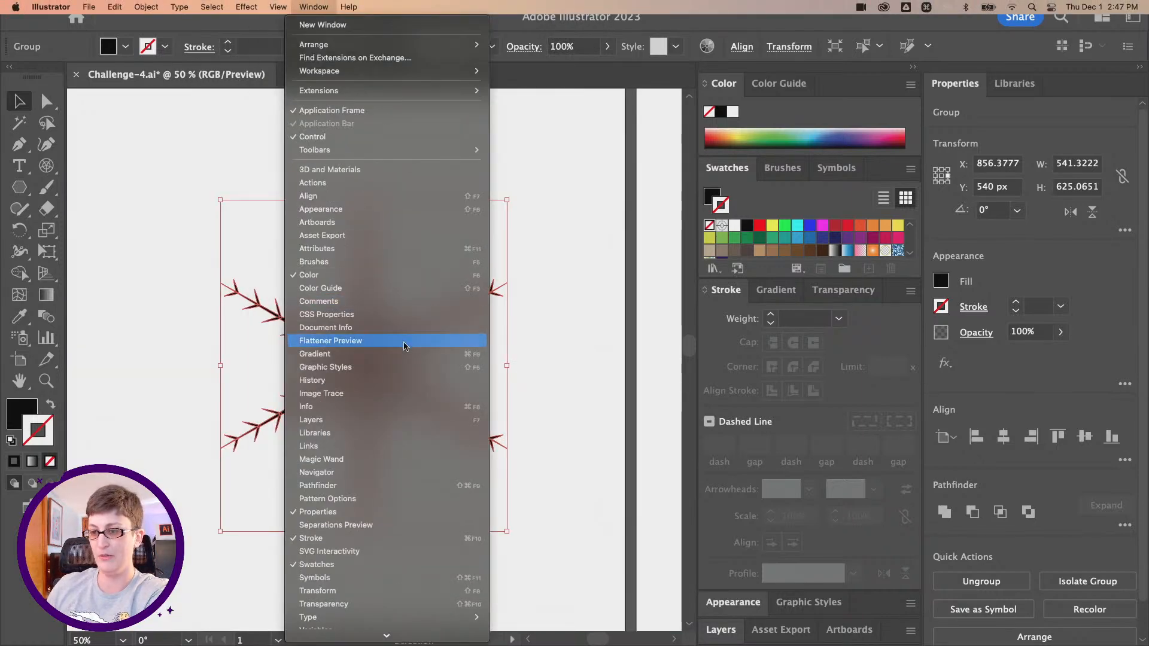
{"action": "left_click", "coordinate": [417, 485]}
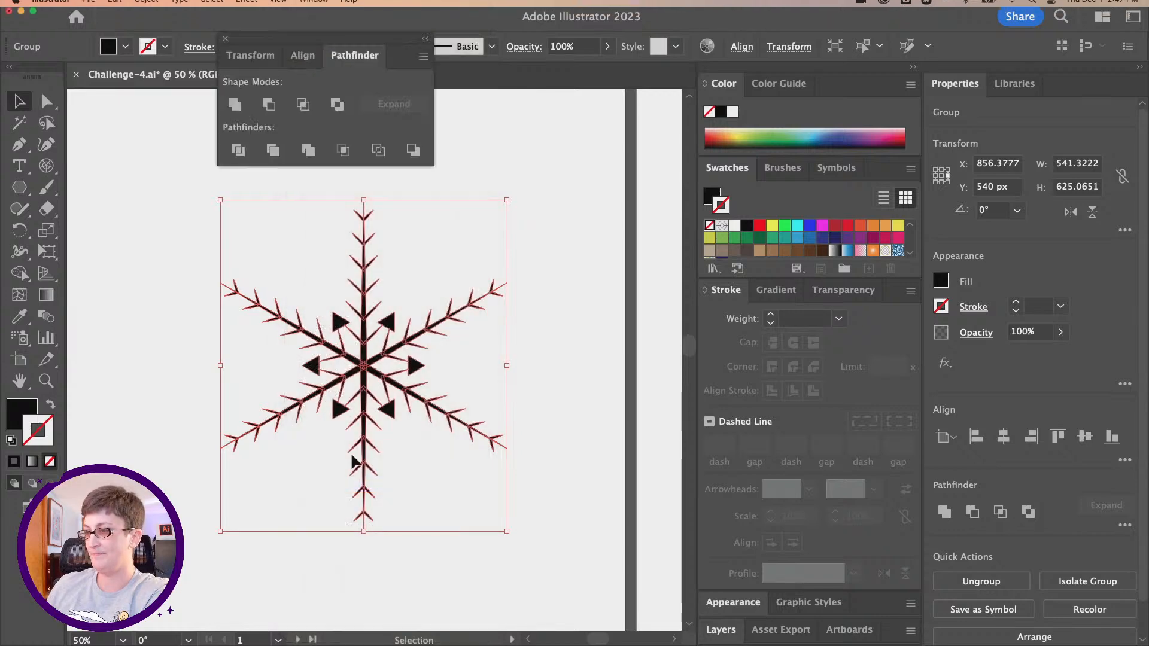
{"action": "left_click", "coordinate": [236, 105]}
{"action": "scroll", "coordinate": [364, 220], "scroll_direction": "left", "scroll_amount": 5}
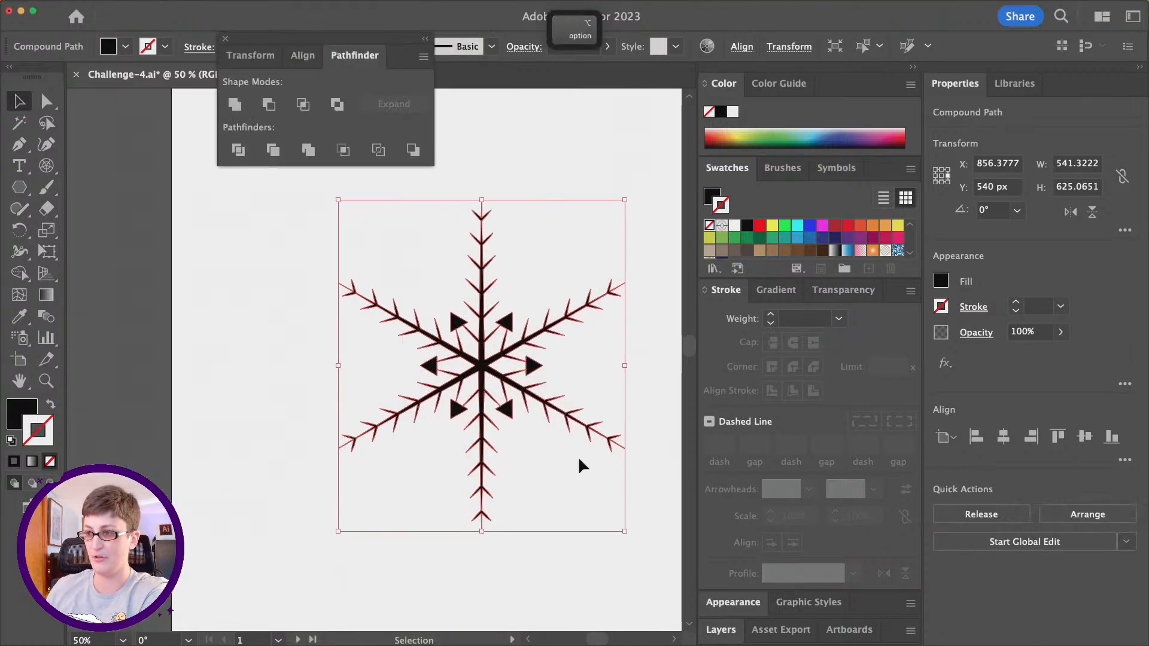
{"action": "scroll", "coordinate": [563, 442], "scroll_direction": "right", "scroll_amount": 1}
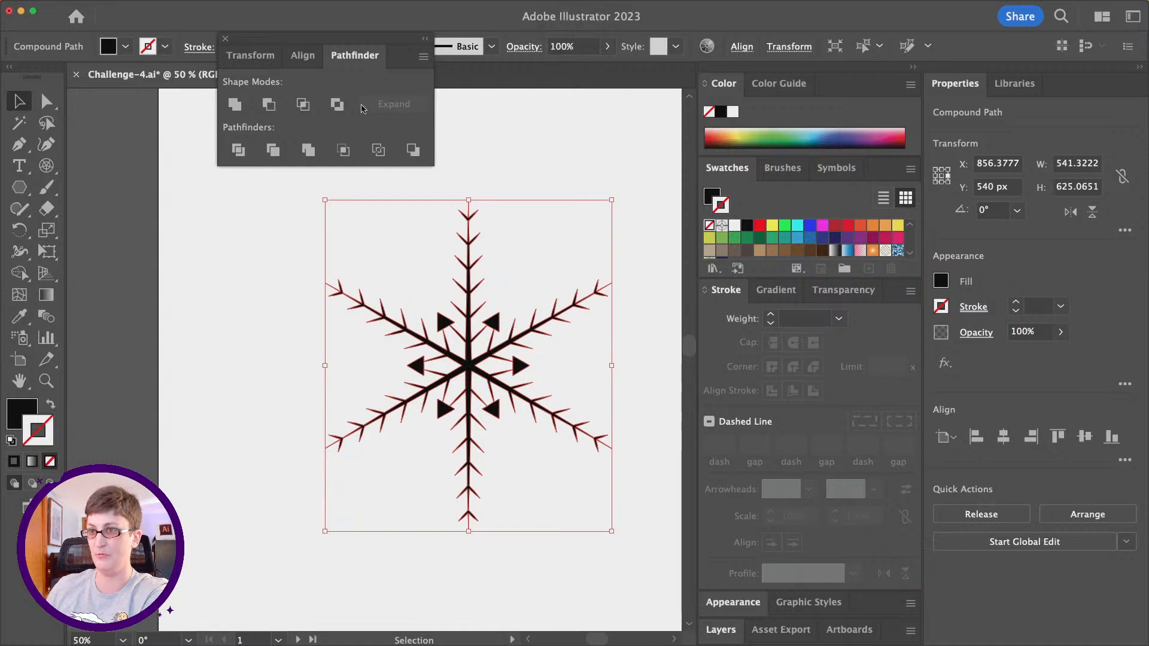
{"action": "left_click", "coordinate": [226, 41]}
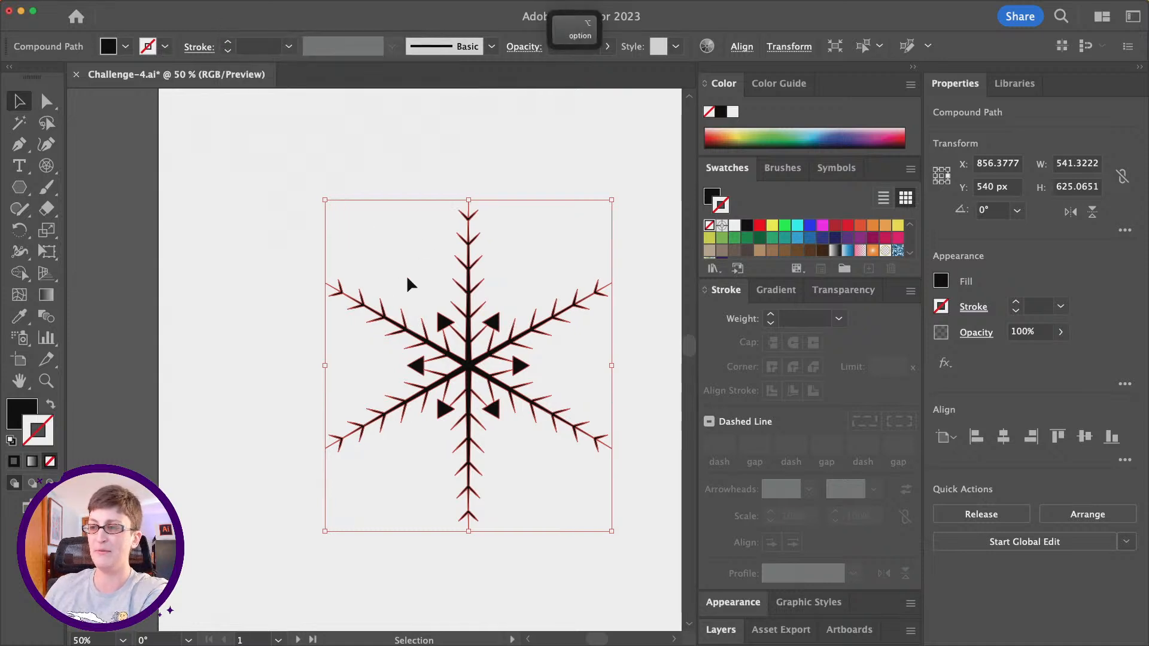
- Start an Offset Path on the united snowflake and set the offset to 18 px
{"action": "key", "text": "super+minus"}
{"action": "key", "text": "super"}
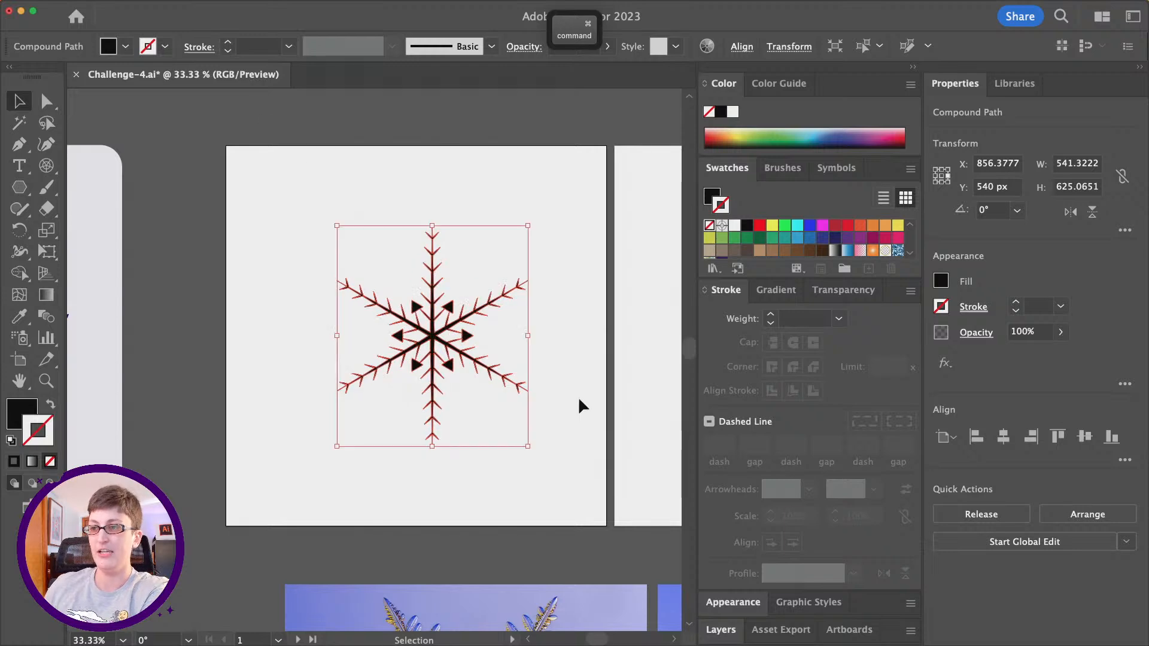
{"action": "mouse_move", "coordinate": [222, 2]}
{"action": "left_click", "coordinate": [146, 7]}
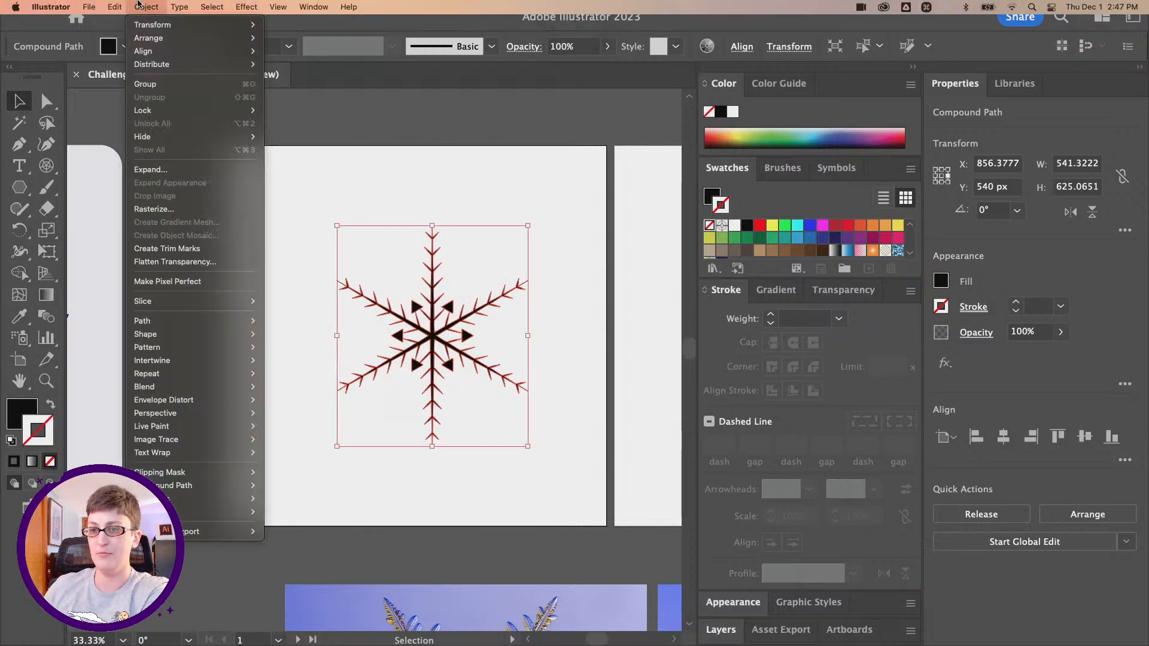
{"action": "left_click", "coordinate": [157, 5]}
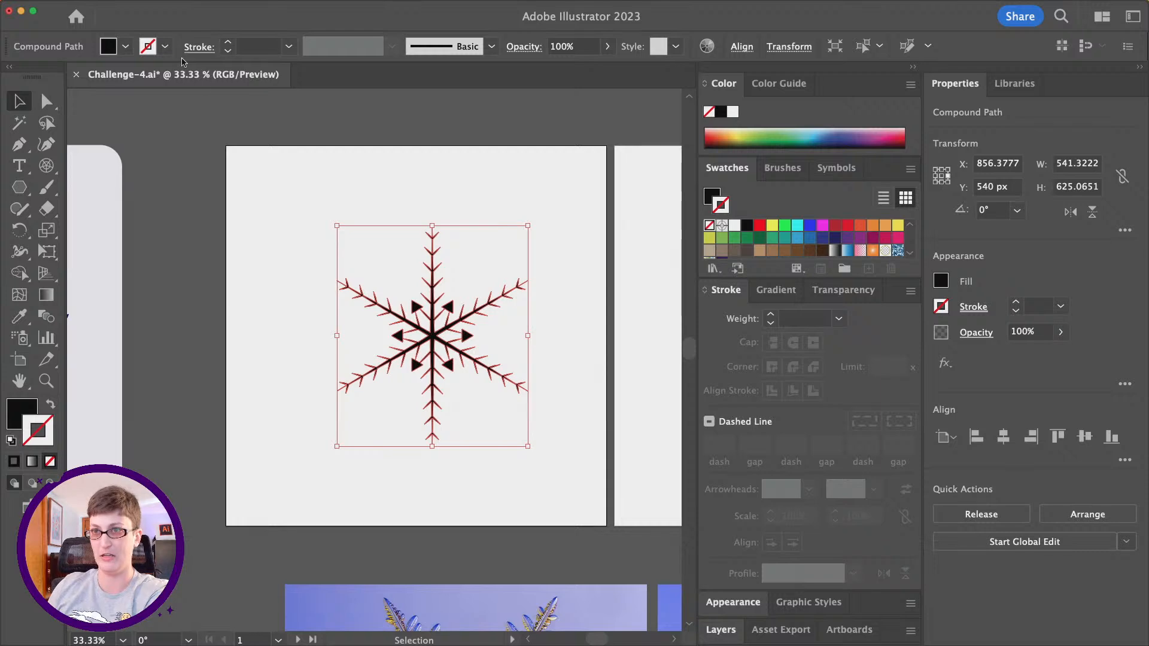
{"action": "left_click", "coordinate": [147, 7]}
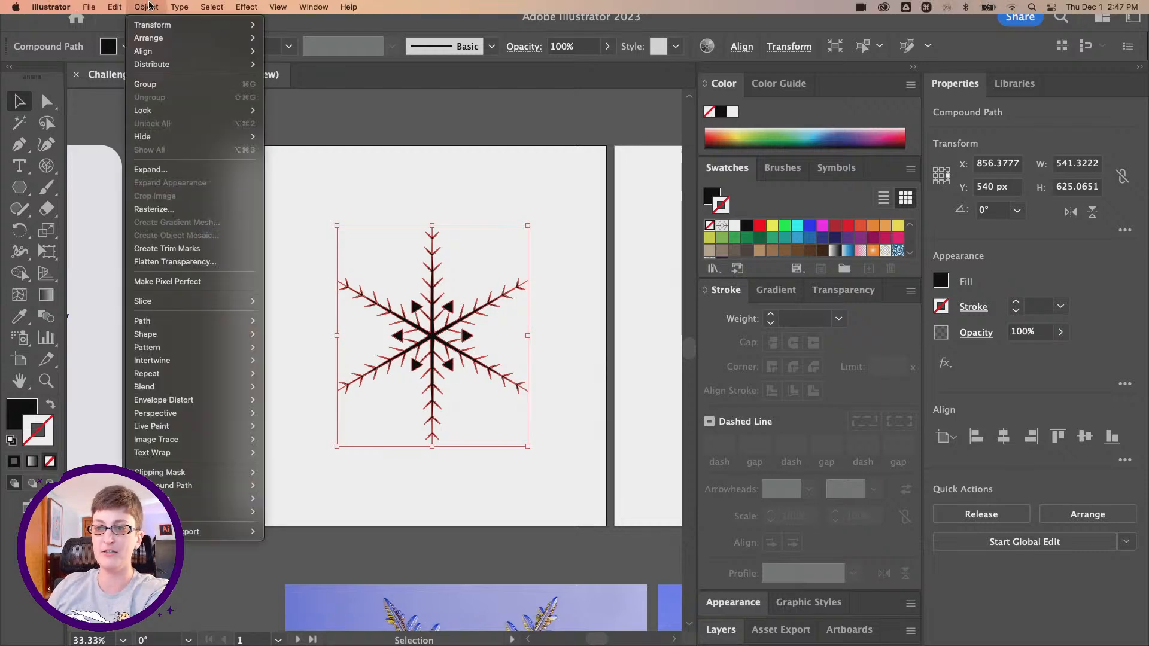
{"action": "mouse_move", "coordinate": [208, 320]}
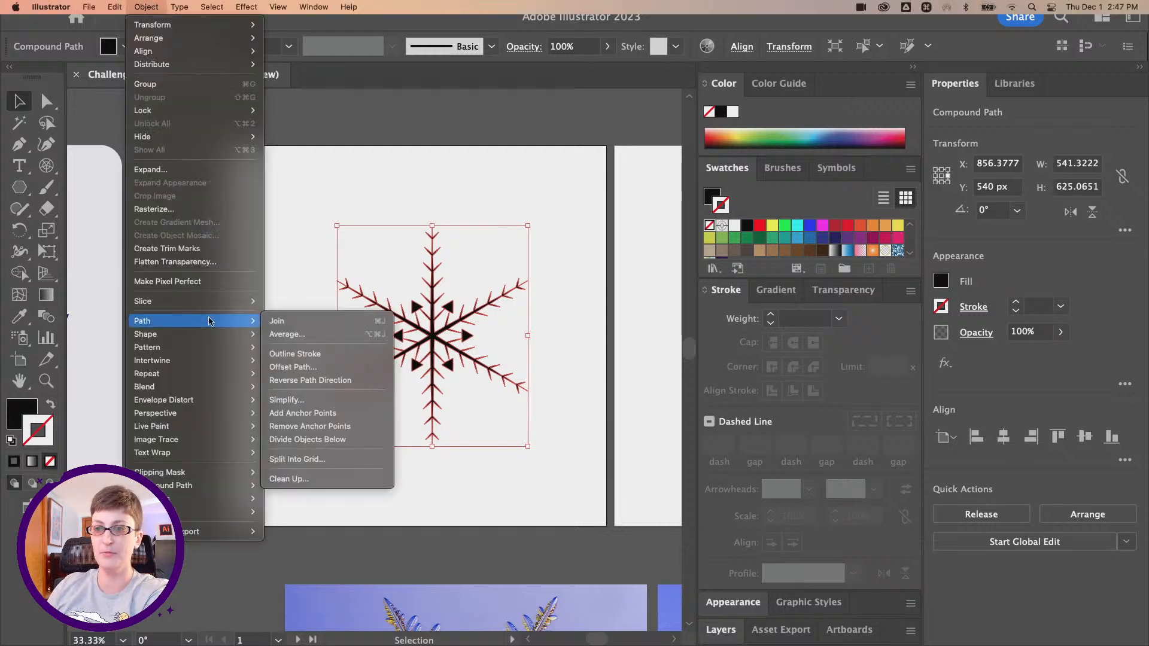
{"action": "left_click", "coordinate": [304, 368]}
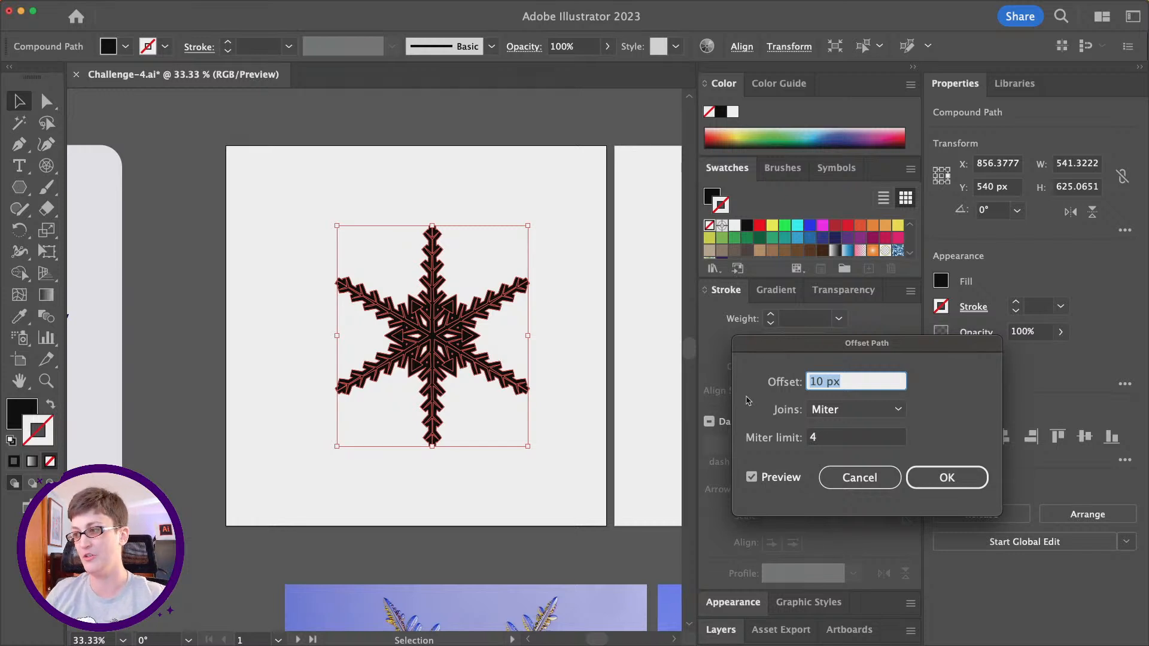
{"action": "key", "text": "Down"}
{"action": "key", "text": "Down"}
{"action": "key", "text": "Down"}
{"action": "key", "text": "Down"}
{"action": "key", "text": "Down"}
{"action": "key", "text": "Down"}
{"action": "key", "text": "Down"}
{"action": "key", "text": "Down"}
{"action": "key", "text": "Down"}
{"action": "key", "text": "Down"}
{"action": "key", "text": "Down"}
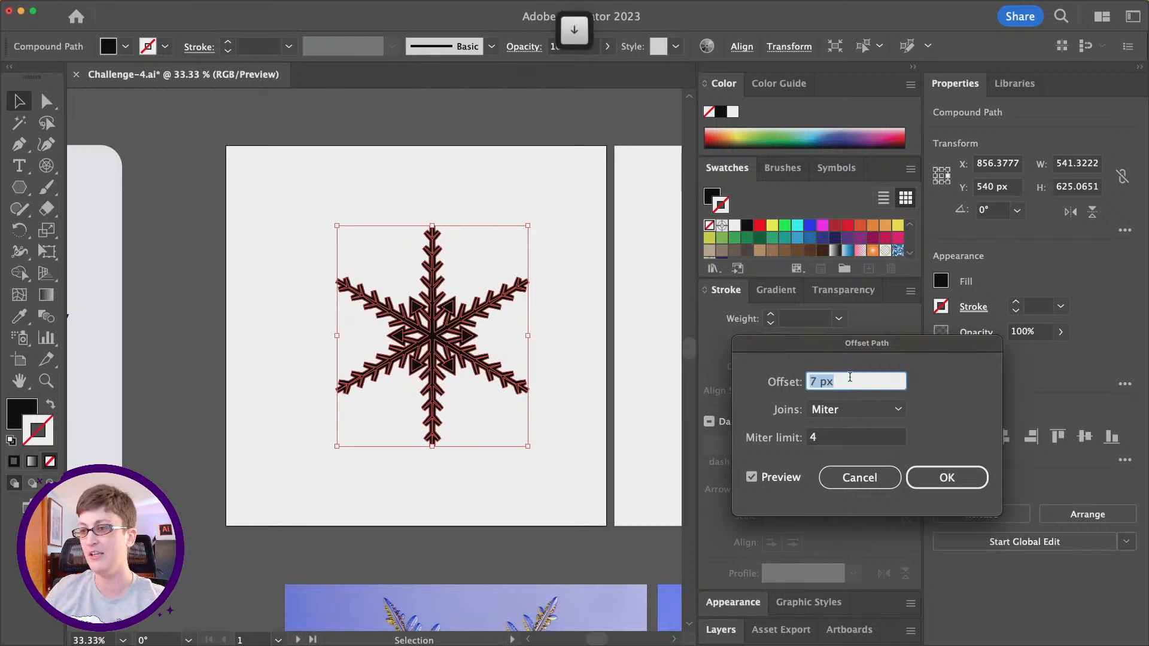
{"action": "key", "text": "Up"}
{"action": "key", "text": "Up"}
{"action": "key", "text": "Up"}
{"action": "key", "text": "Up"}
{"action": "key", "text": "Up"}
{"action": "key", "text": "Up"}
{"action": "key", "text": "Up"}
{"action": "key", "text": "Up"}
{"action": "key", "text": "Up"}
{"action": "key", "text": "Up"}
{"action": "key", "text": "Up"}
{"action": "key", "text": "Up"}
{"action": "key", "text": "Up"}
{"action": "key", "text": "Up"}
{"action": "key", "text": "Up"}
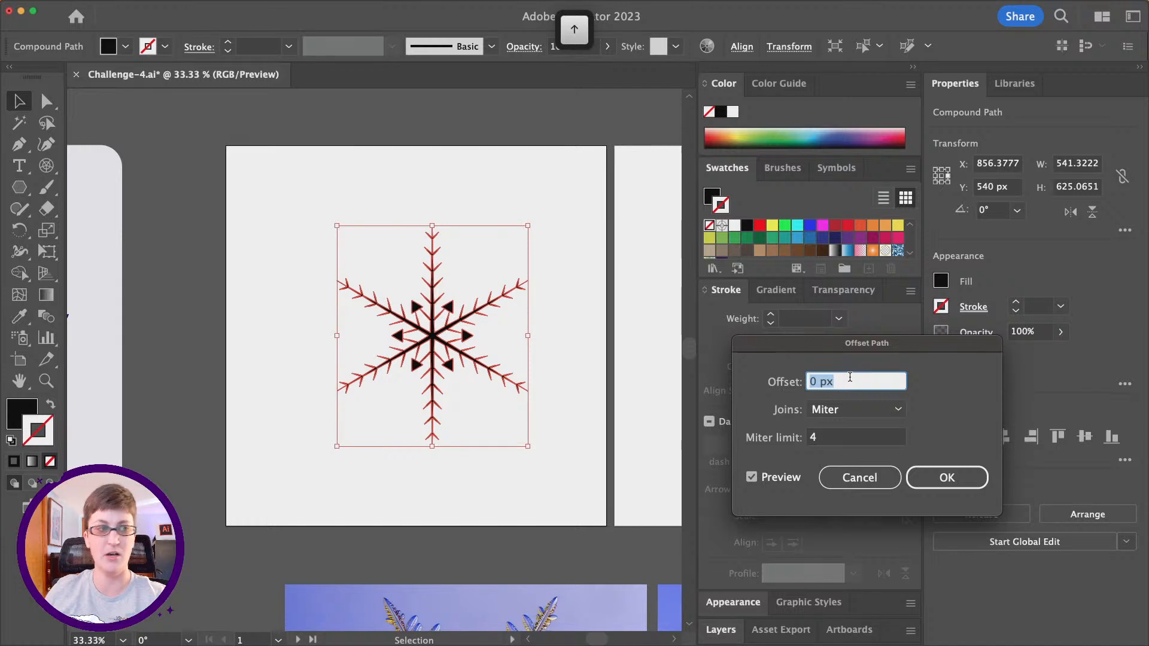
{"action": "key", "text": "Up"}
{"action": "key", "text": "Up"}
{"action": "key", "text": "Up"}
{"action": "key", "text": "Up"}
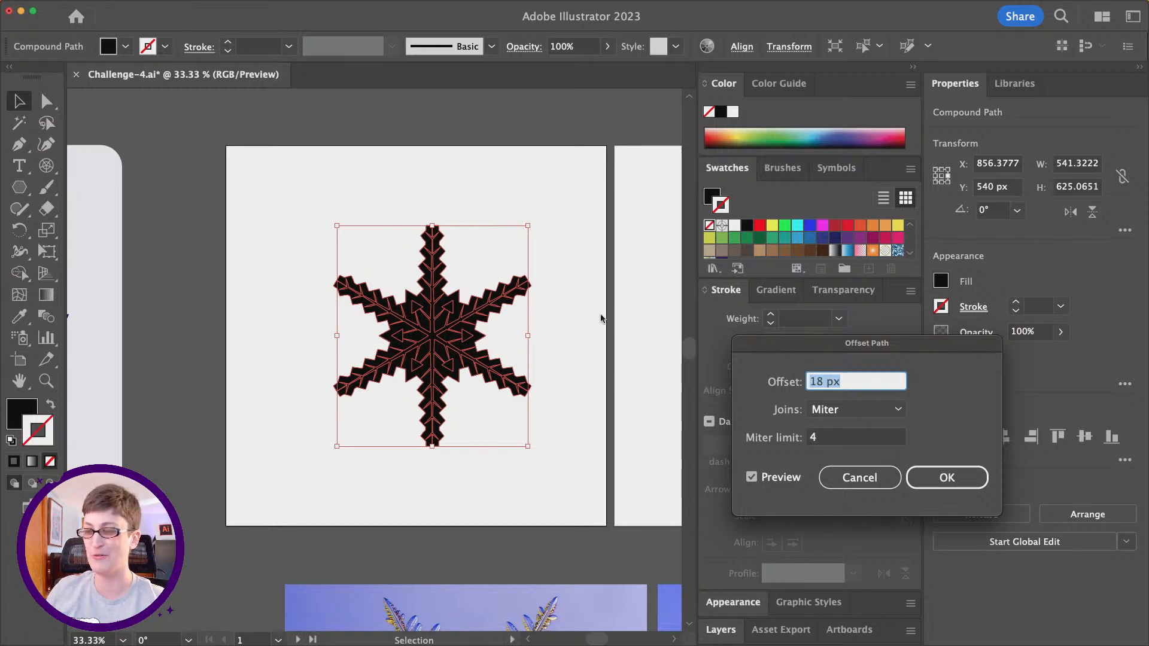
- Set the offset path's joins to Round and its offset to 26 px, and apply it around the snowflake
{"action": "left_click", "coordinate": [855, 411]}
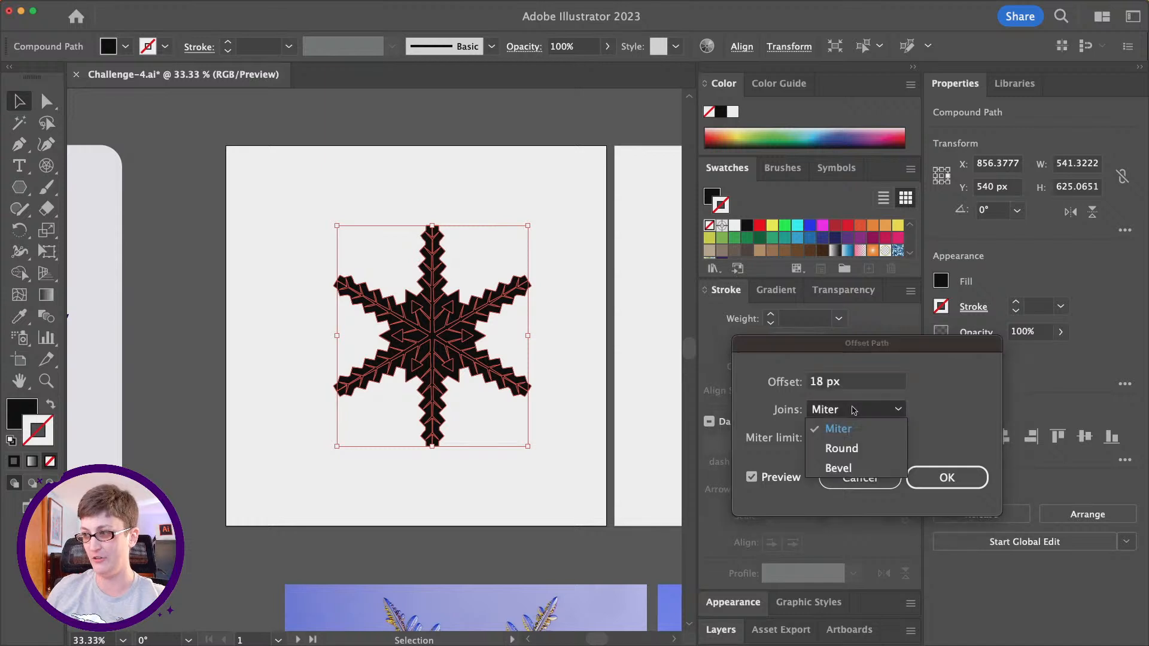
{"action": "left_click", "coordinate": [846, 446]}
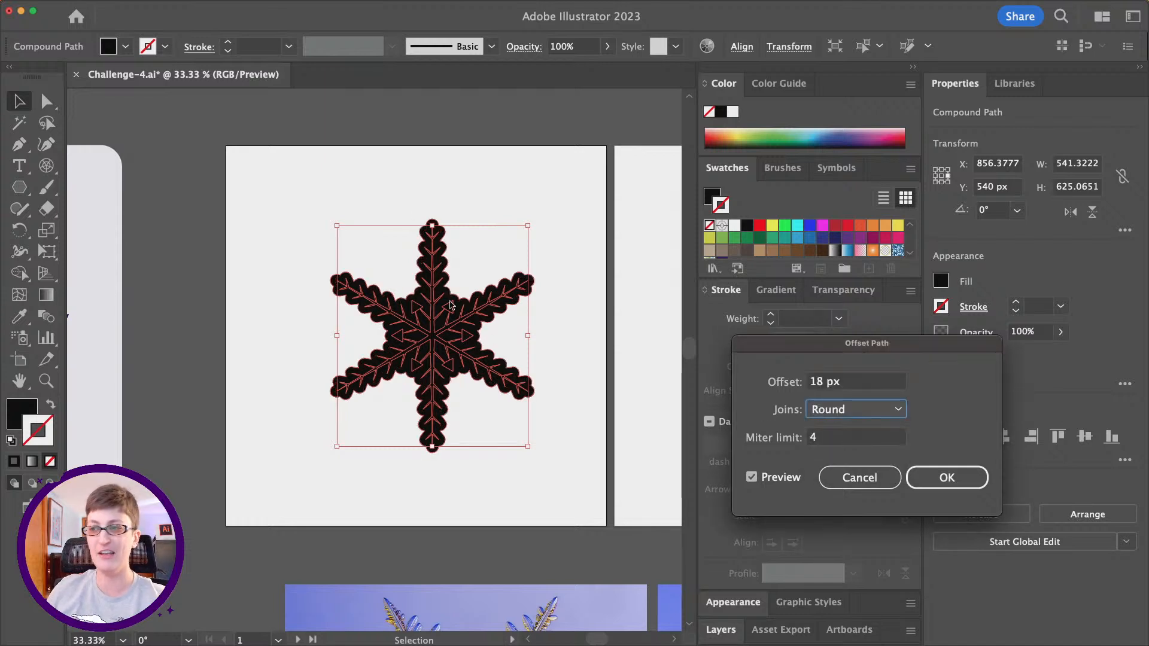
{"action": "left_click", "coordinate": [863, 381]}
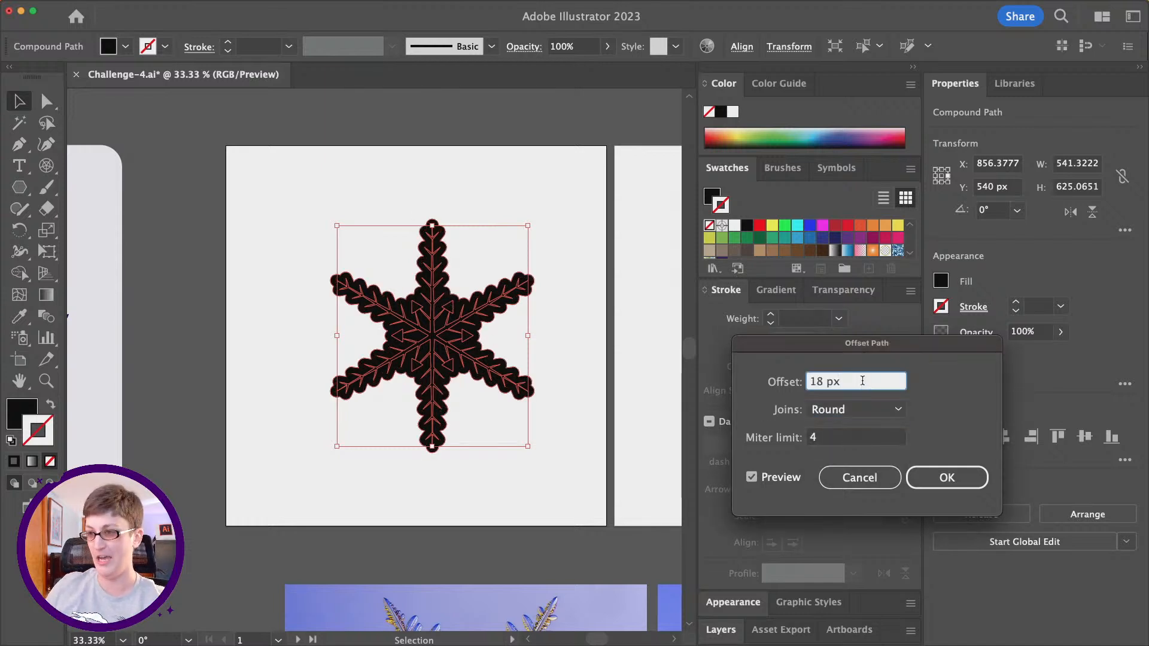
{"action": "key", "text": "Up"}
{"action": "key", "text": "Up"}
{"action": "key", "text": "Up"}
{"action": "key", "text": "Up"}
{"action": "key", "text": "Up"}
{"action": "key", "text": "Up"}
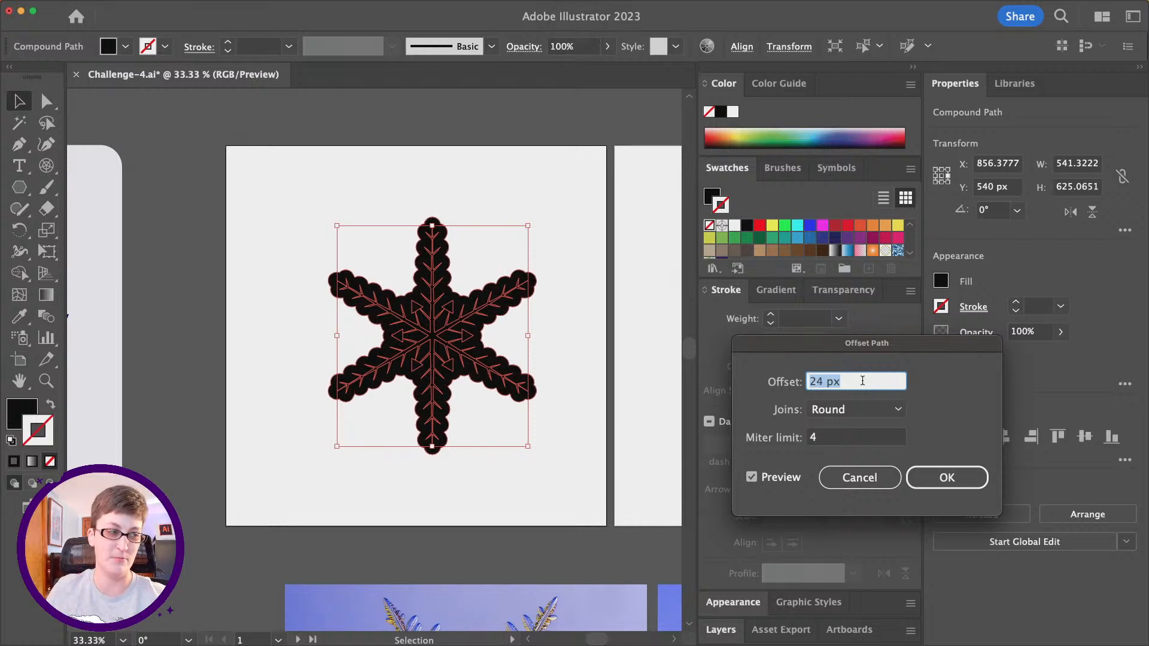
{"action": "key", "text": "Up"}
{"action": "key", "text": "Up"}
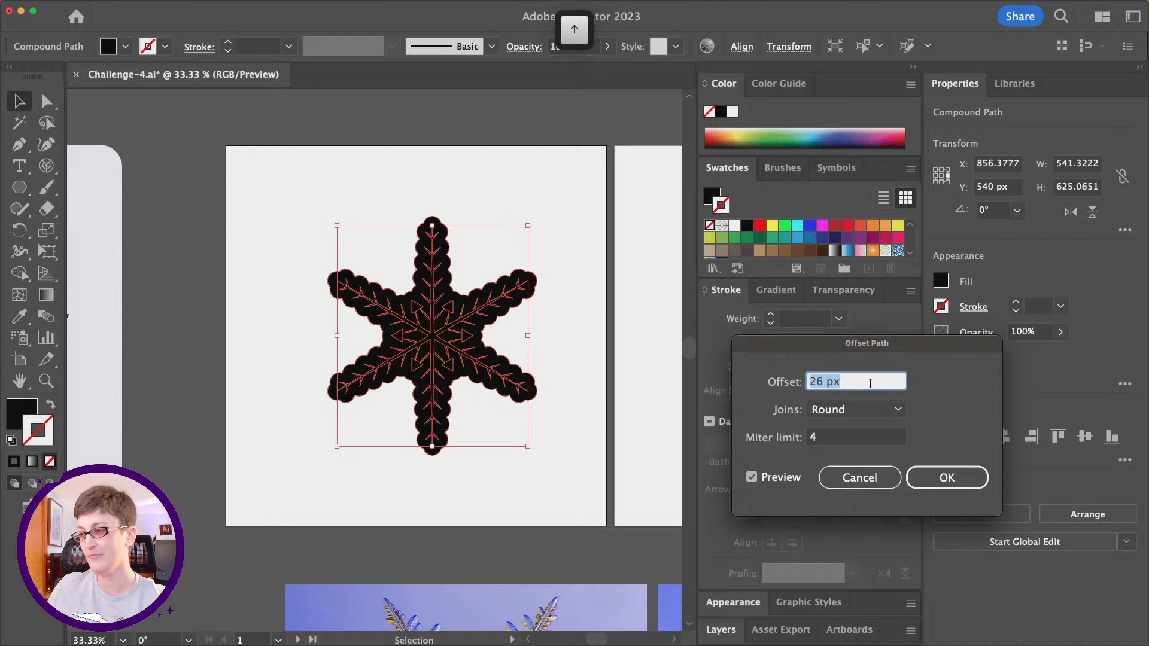
{"action": "left_click", "coordinate": [947, 477]}
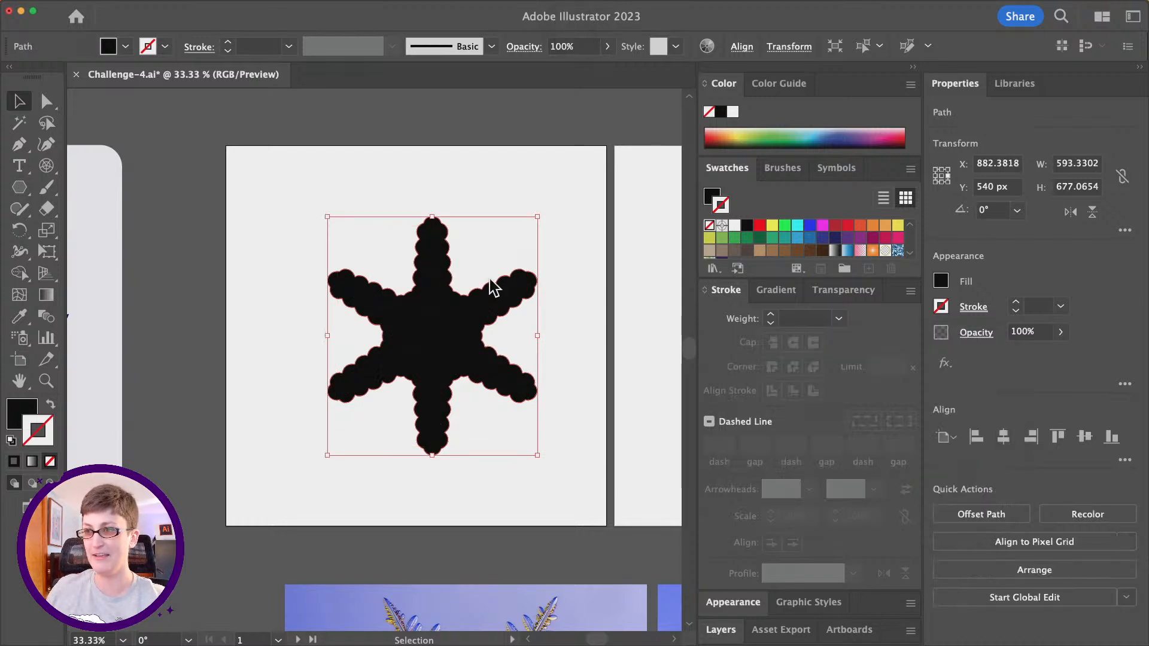
- Give the offset outline shape a mid-grey fill with no stroke, and deselect it
{"action": "mouse_move", "coordinate": [86, 3]}
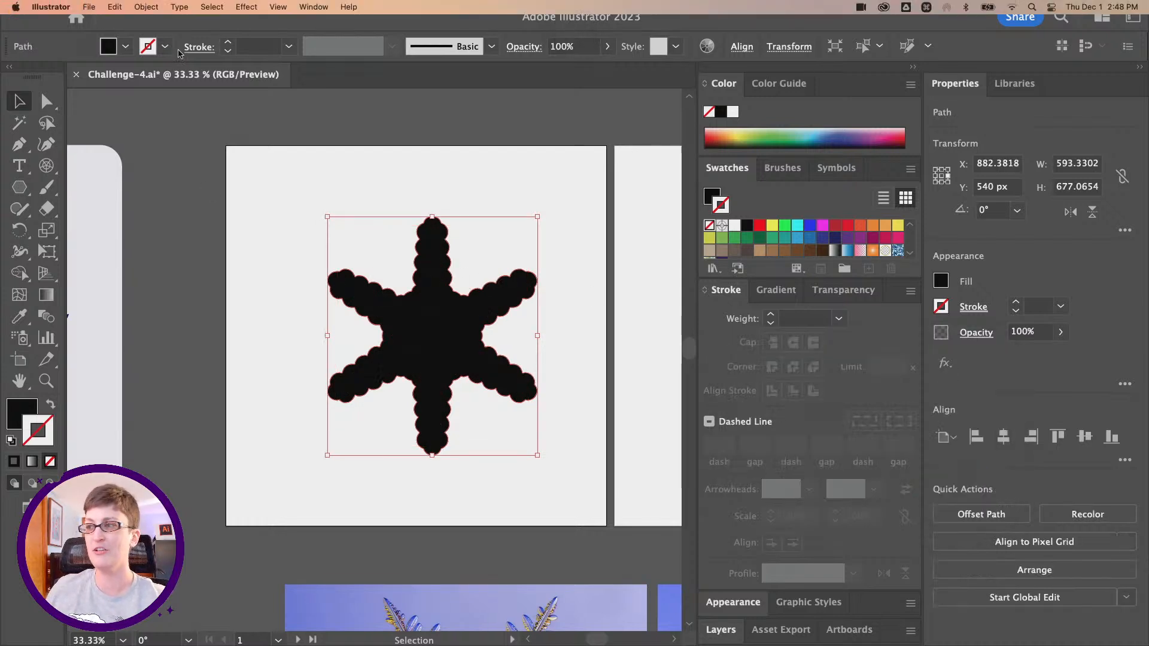
{"action": "scroll", "coordinate": [790, 248], "scroll_direction": "down", "scroll_amount": 3}
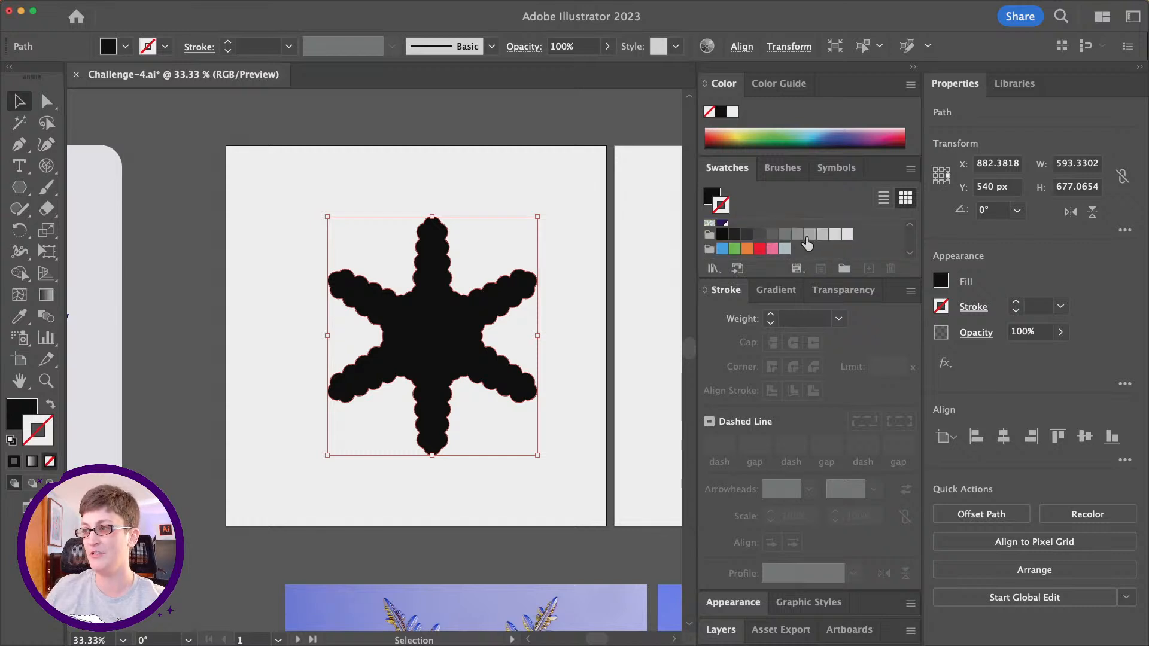
{"action": "left_click", "coordinate": [797, 235]}
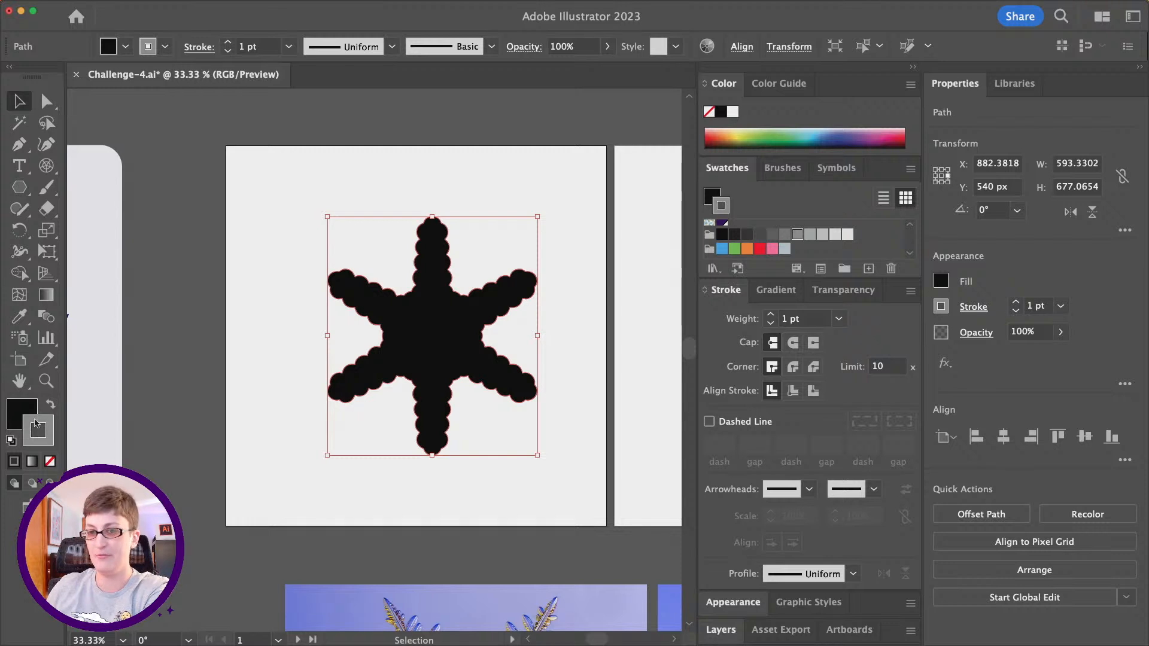
{"action": "left_click", "coordinate": [51, 405]}
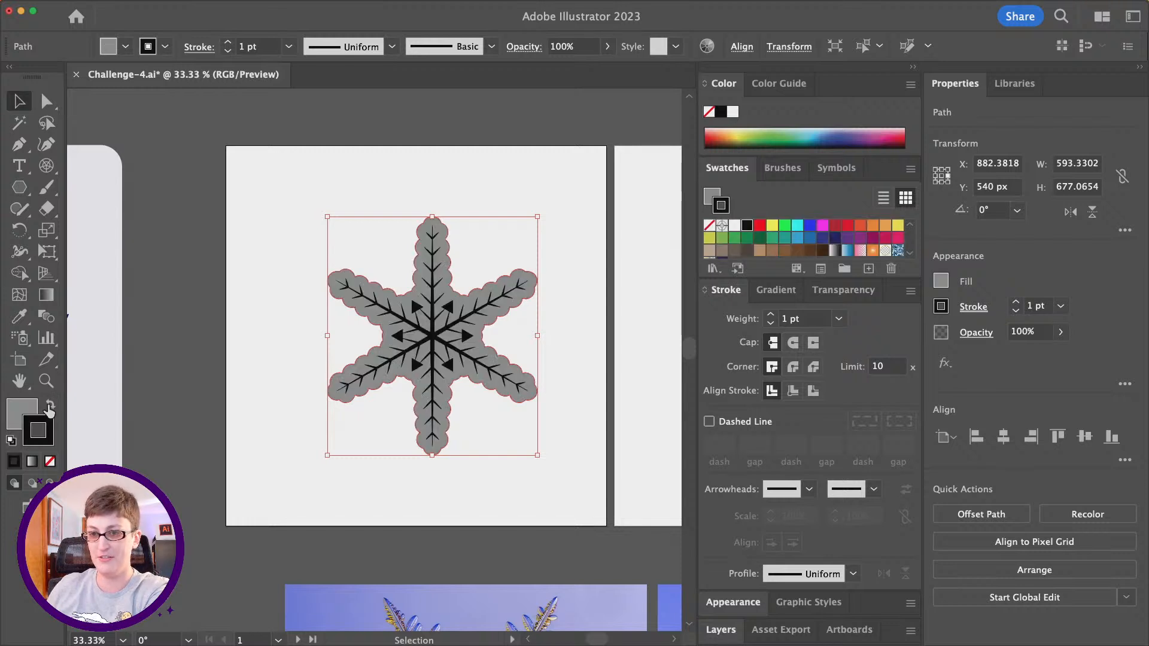
{"action": "left_click", "coordinate": [709, 225]}
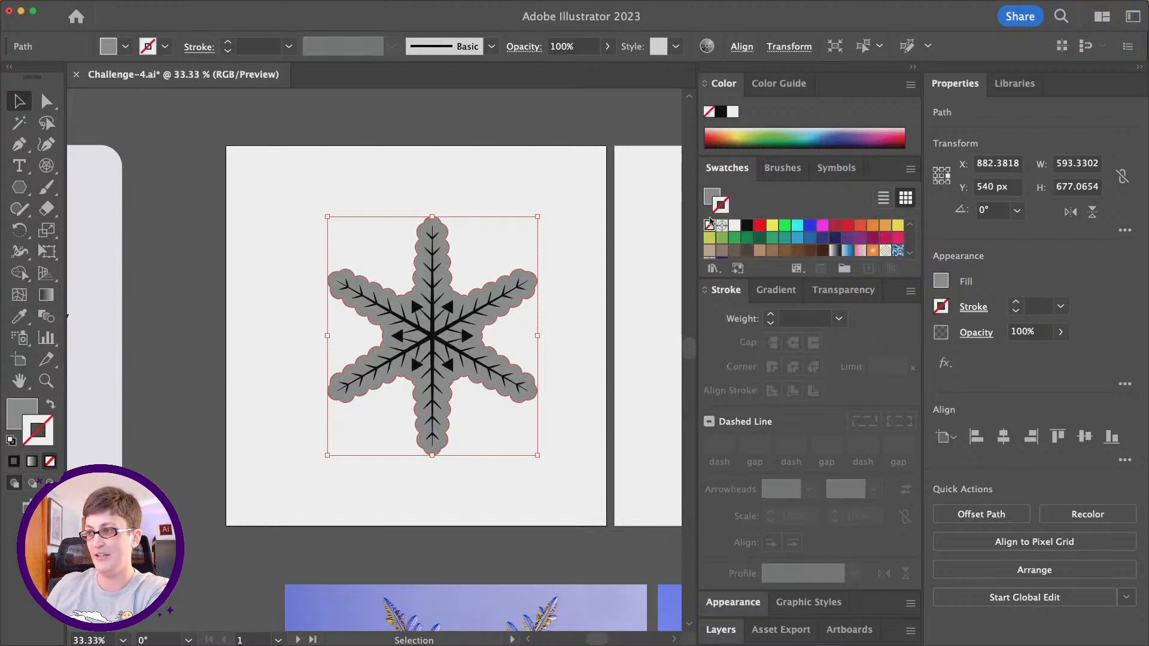
{"action": "left_click", "coordinate": [549, 246]}
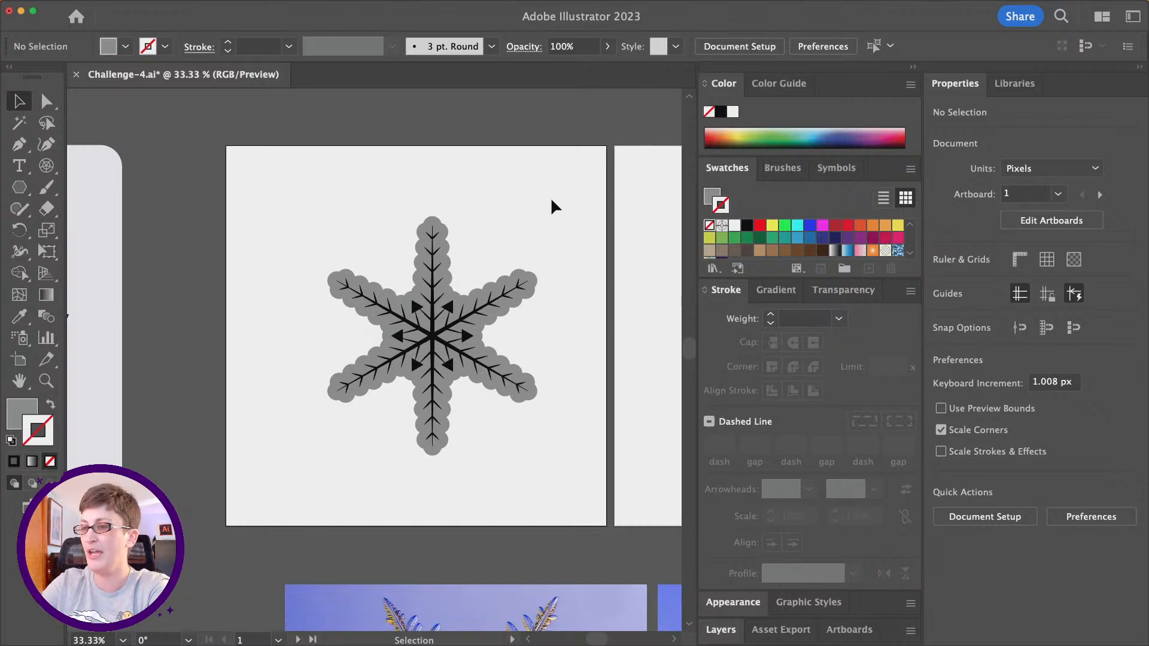
- Copy the snowflake together with its grey outline and paste it onto the second artboard
{"action": "scroll", "coordinate": [551, 196], "scroll_direction": "right", "scroll_amount": 2}
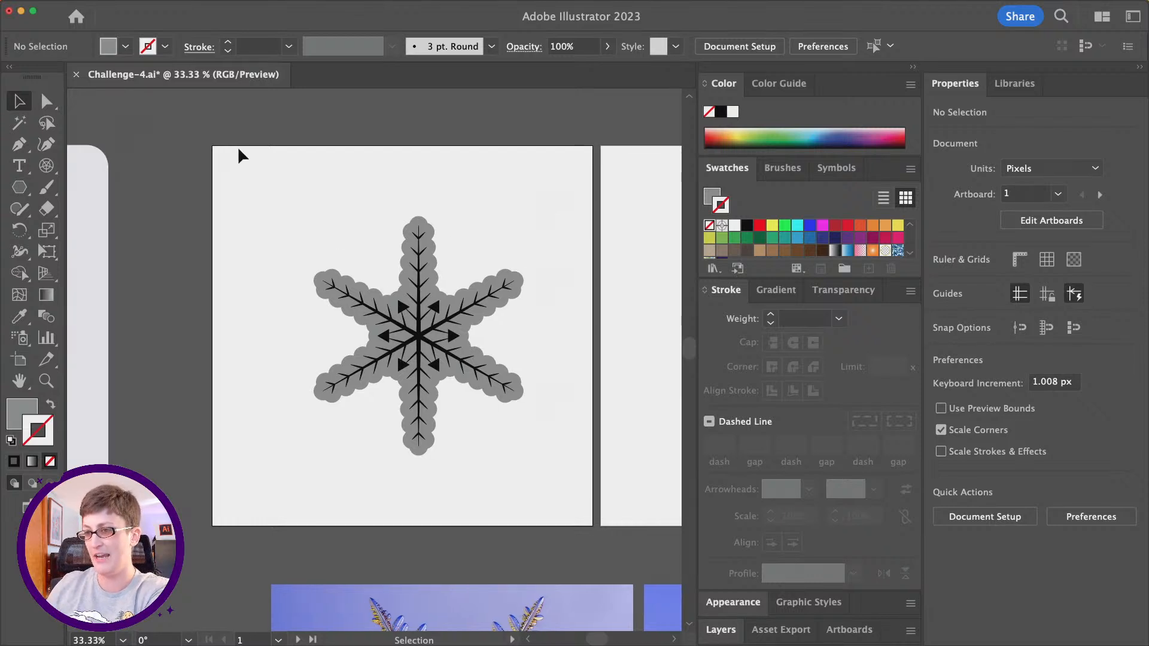
{"action": "left_click_drag", "start_coordinate": [239, 148], "coordinate": [574, 473]}
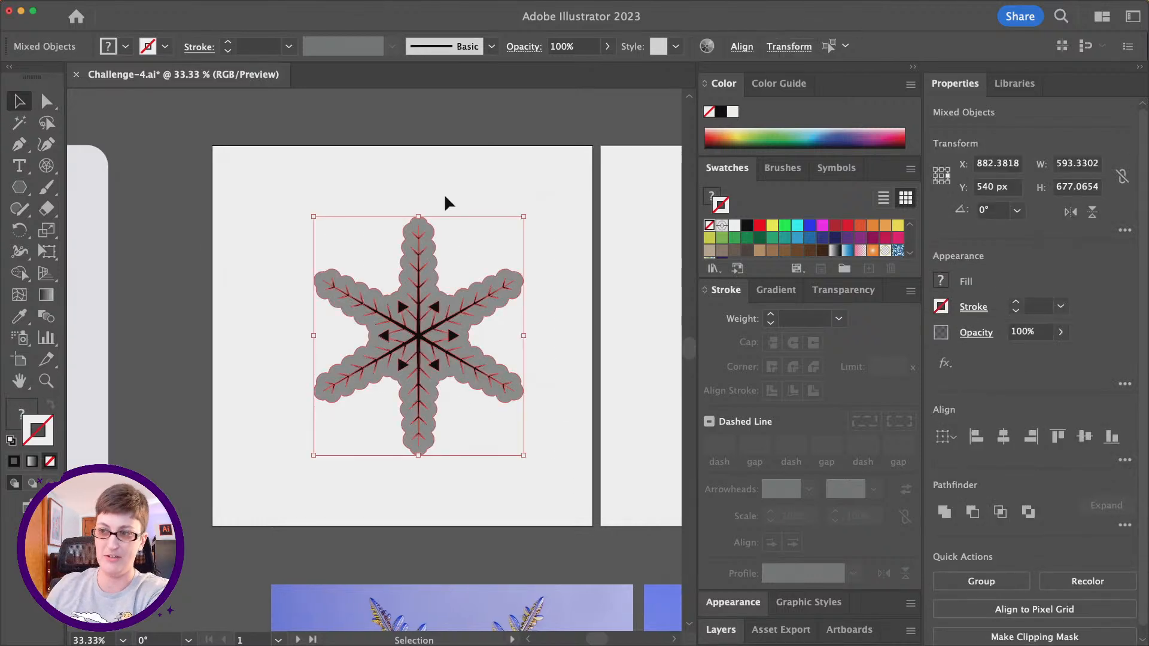
{"action": "scroll", "coordinate": [448, 263], "scroll_direction": "right", "scroll_amount": 2}
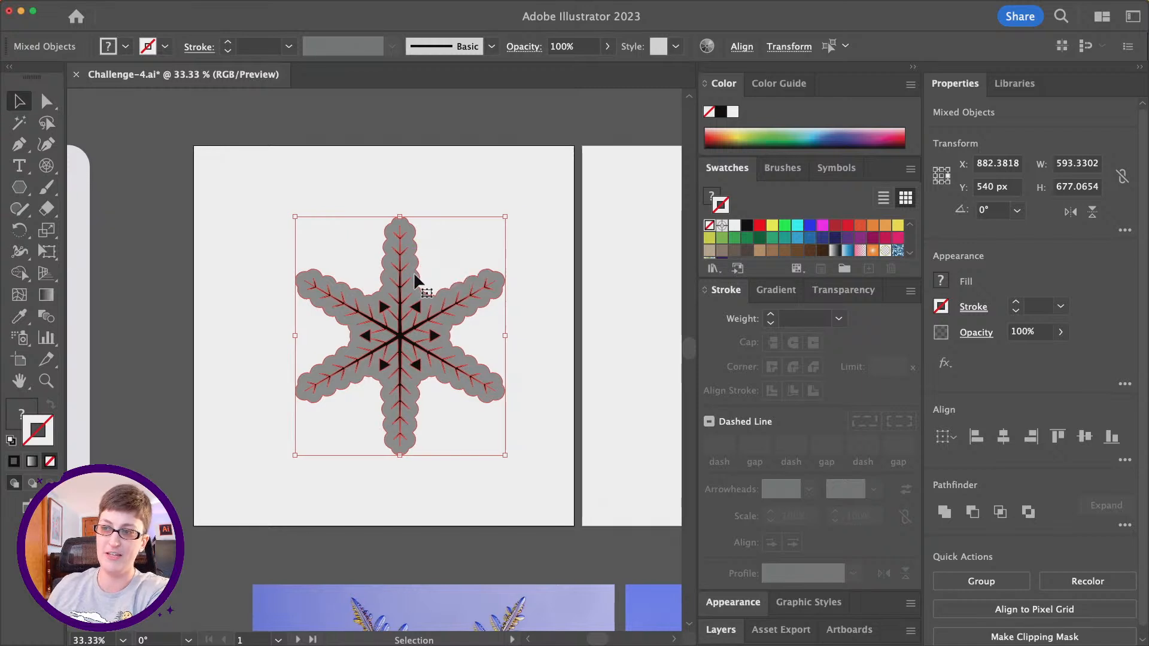
{"action": "scroll", "coordinate": [413, 333], "scroll_direction": "right", "scroll_amount": 20}
{"action": "key", "text": "super"}
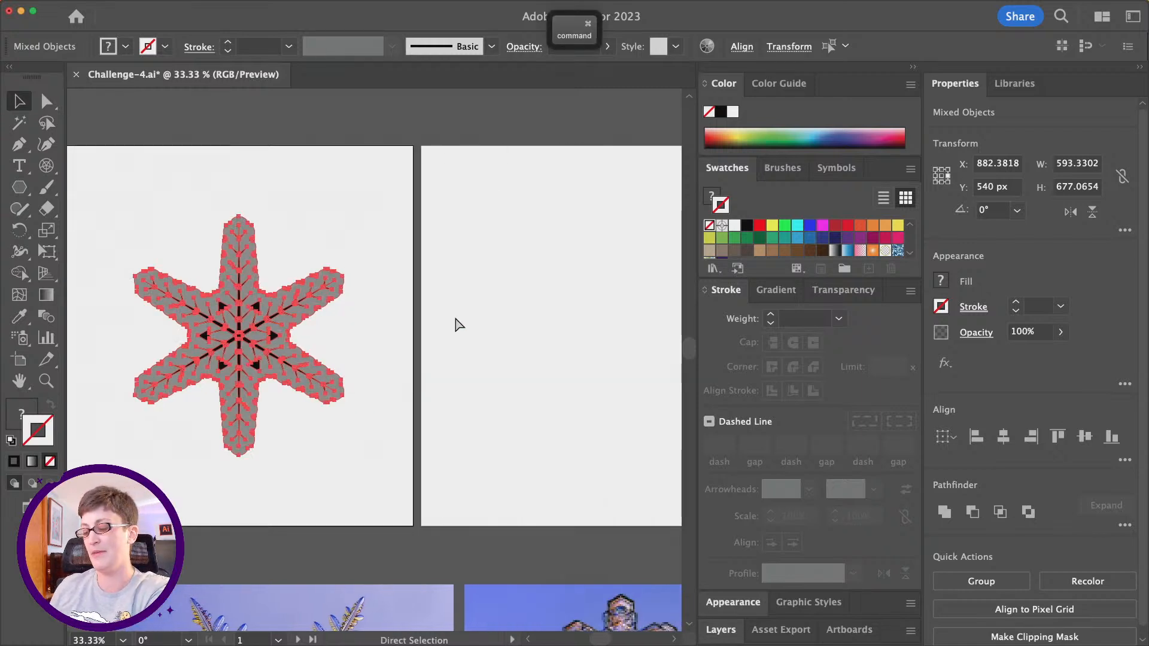
{"action": "key", "text": "super+c"}
{"action": "scroll", "coordinate": [457, 323], "scroll_direction": "right", "scroll_amount": 15}
{"action": "key", "text": "super+v"}
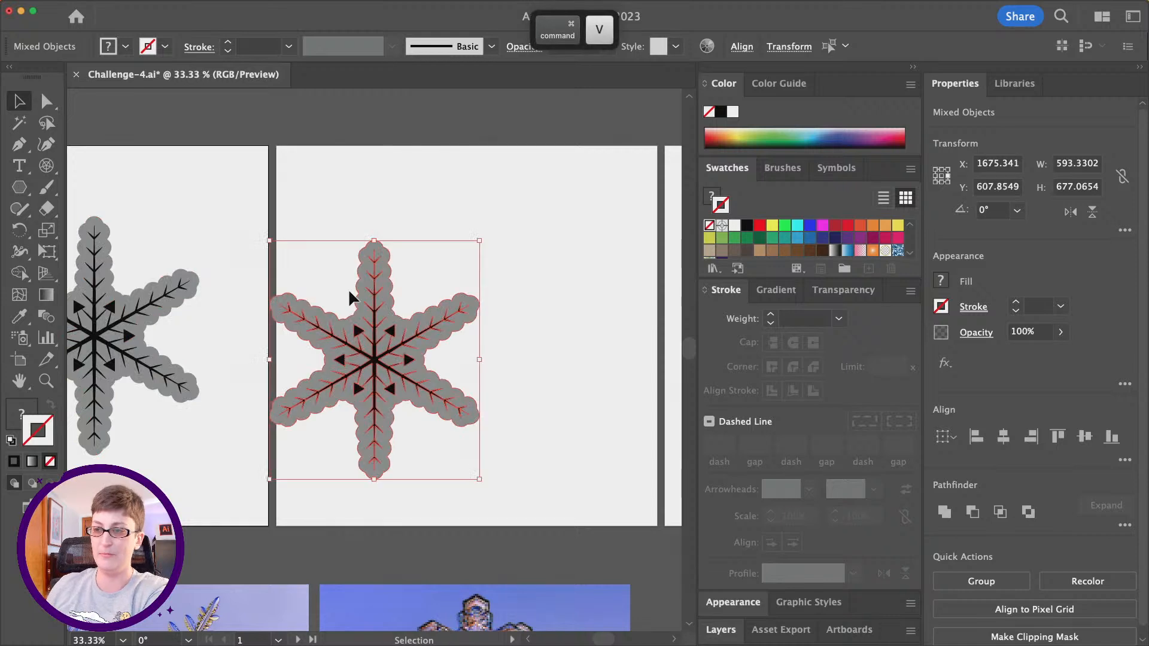
- Move the pasted snowflake to the second artboard's upper-left corner and scale it down proportionally to about 355 by 405 px
{"action": "left_click_drag", "start_coordinate": [350, 298], "coordinate": [370, 220]}
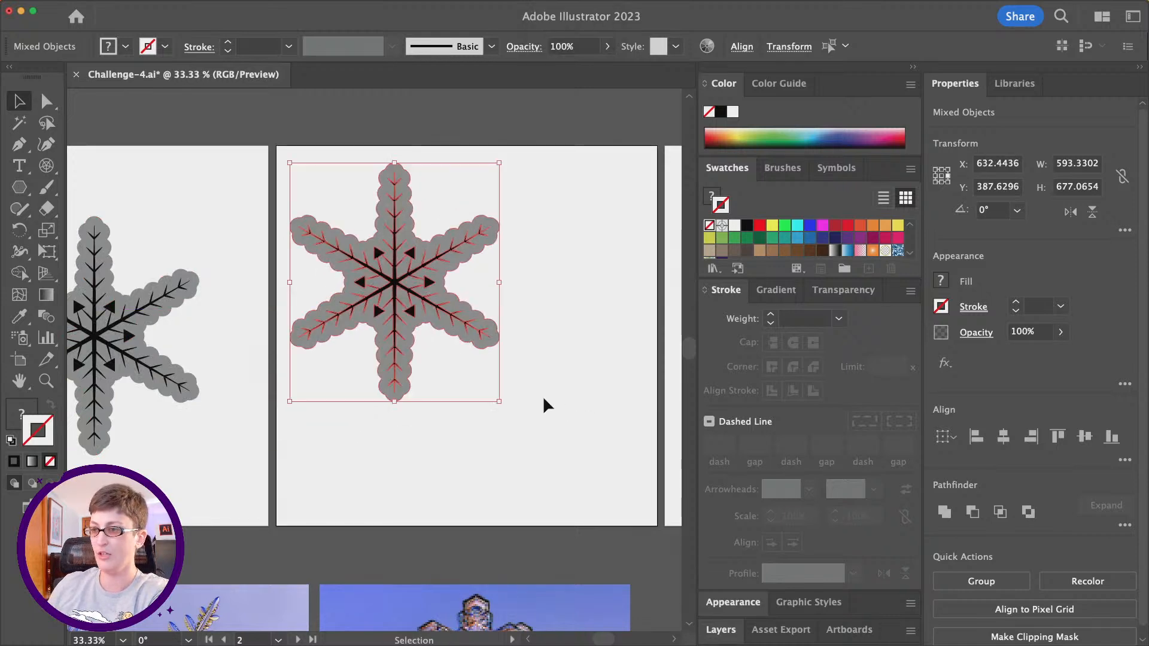
{"action": "left_click_drag", "start_coordinate": [499, 401], "coordinate": [416, 314]}
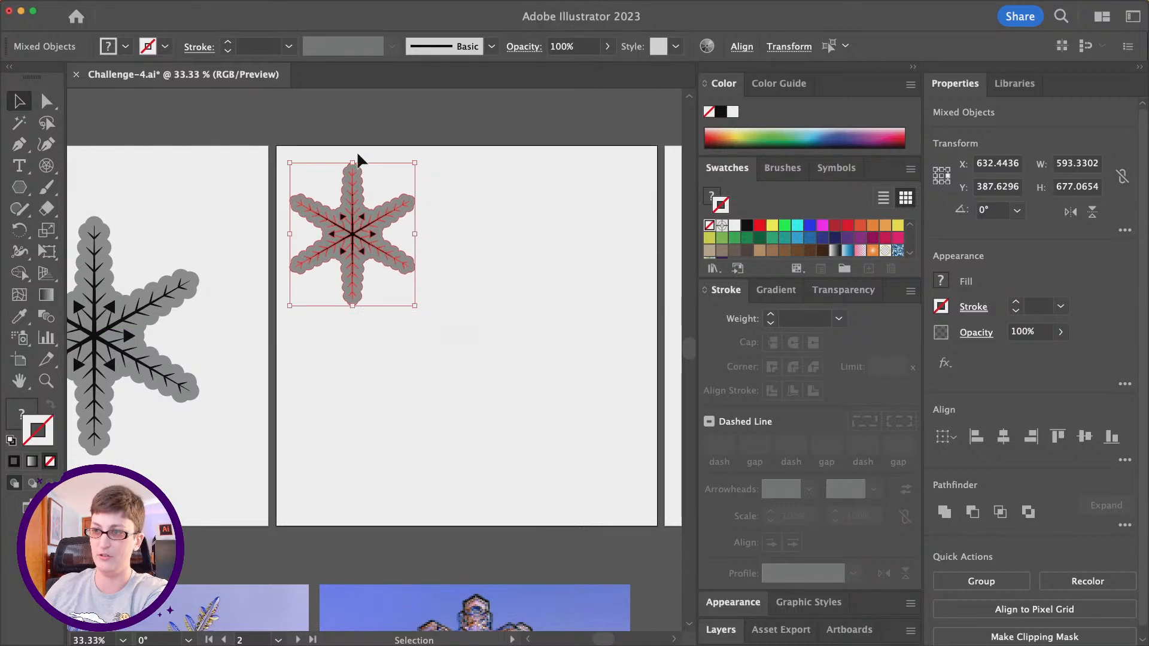
{"action": "scroll", "coordinate": [405, 230], "scroll_direction": "up", "scroll_amount": 1}
{"action": "left_click_drag", "start_coordinate": [406, 230], "coordinate": [478, 254]}
{"action": "left_click", "coordinate": [552, 275]}
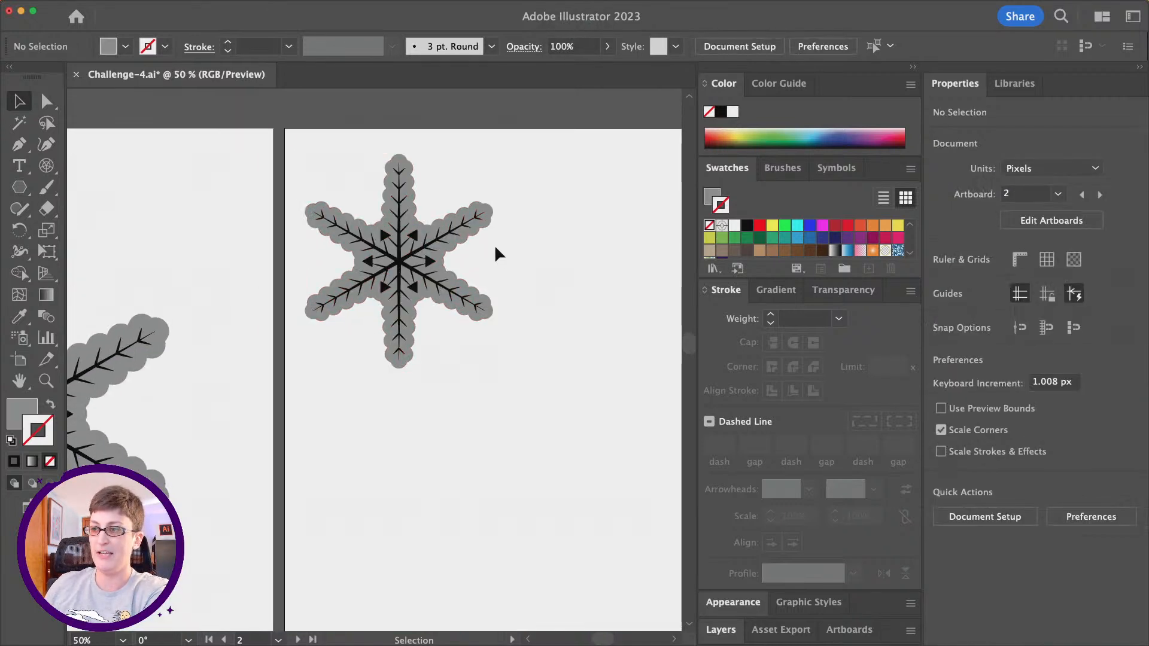
- Start a Drop Shadow effect on the small snowflake's grey outline and set its opacity to 25%
{"action": "left_click", "coordinate": [476, 242]}
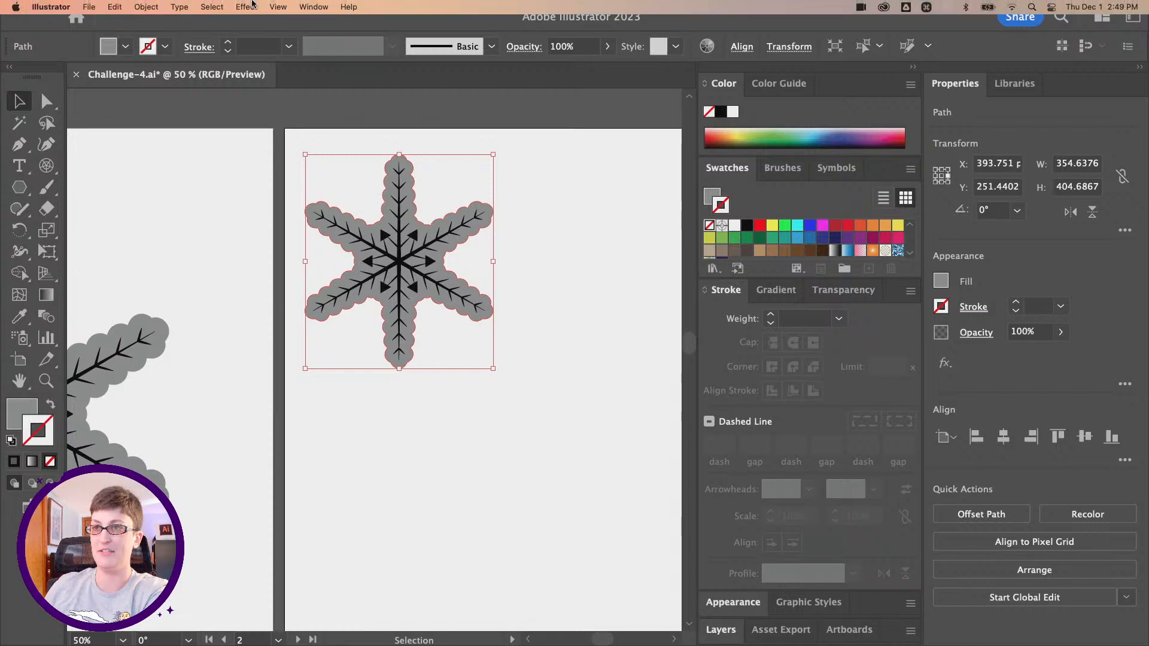
{"action": "left_click", "coordinate": [247, 7]}
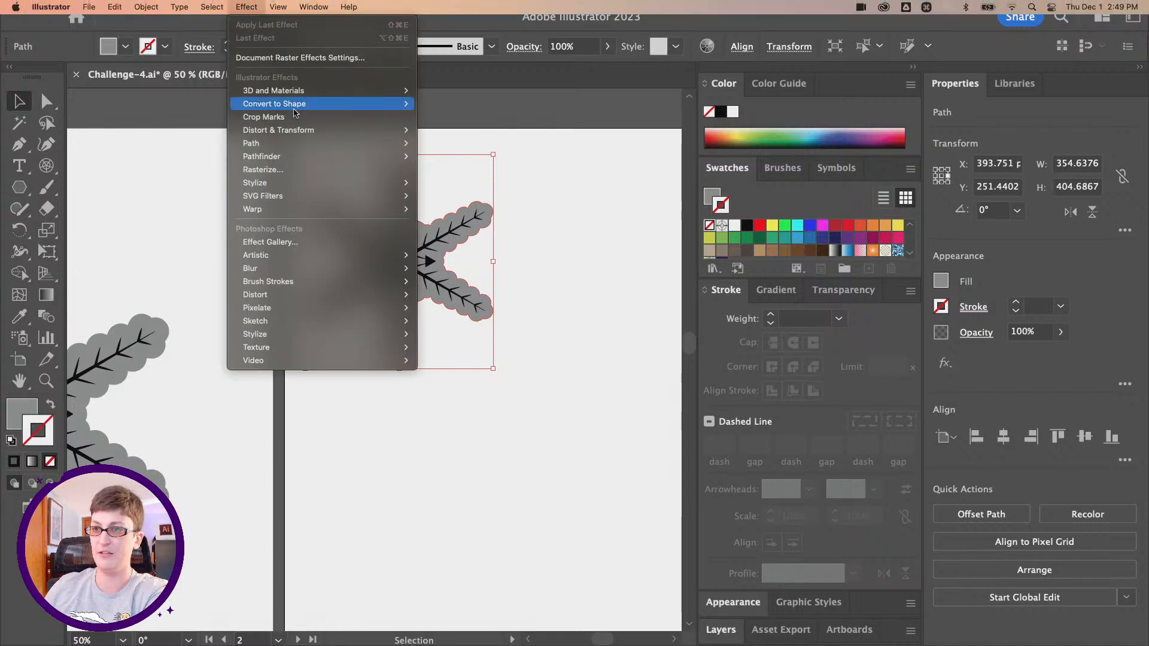
{"action": "mouse_move", "coordinate": [311, 193]}
{"action": "left_click", "coordinate": [446, 182]}
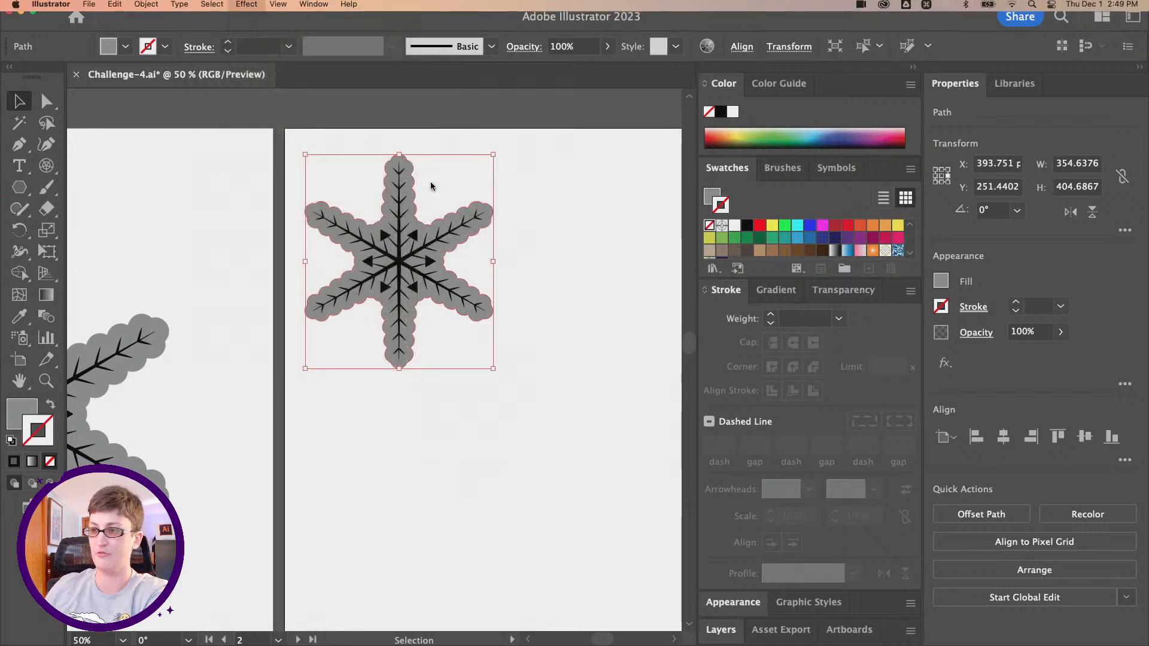
{"action": "key", "text": "Tab"}
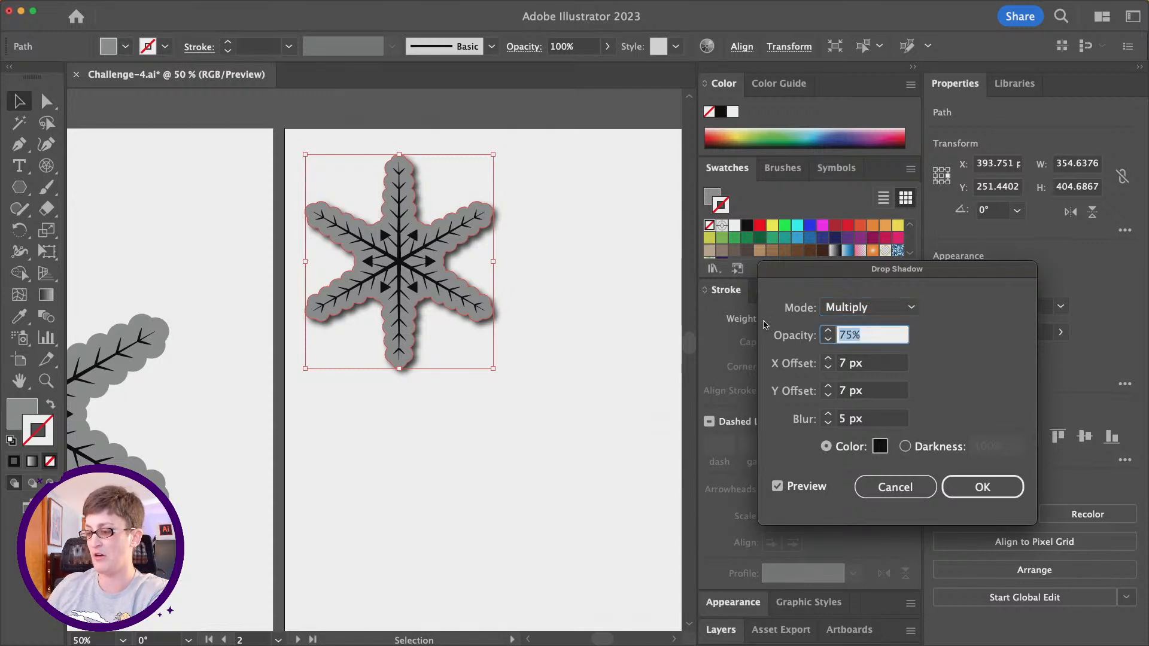
{"action": "type", "text": "25"}
{"action": "key", "text": "Tab"}
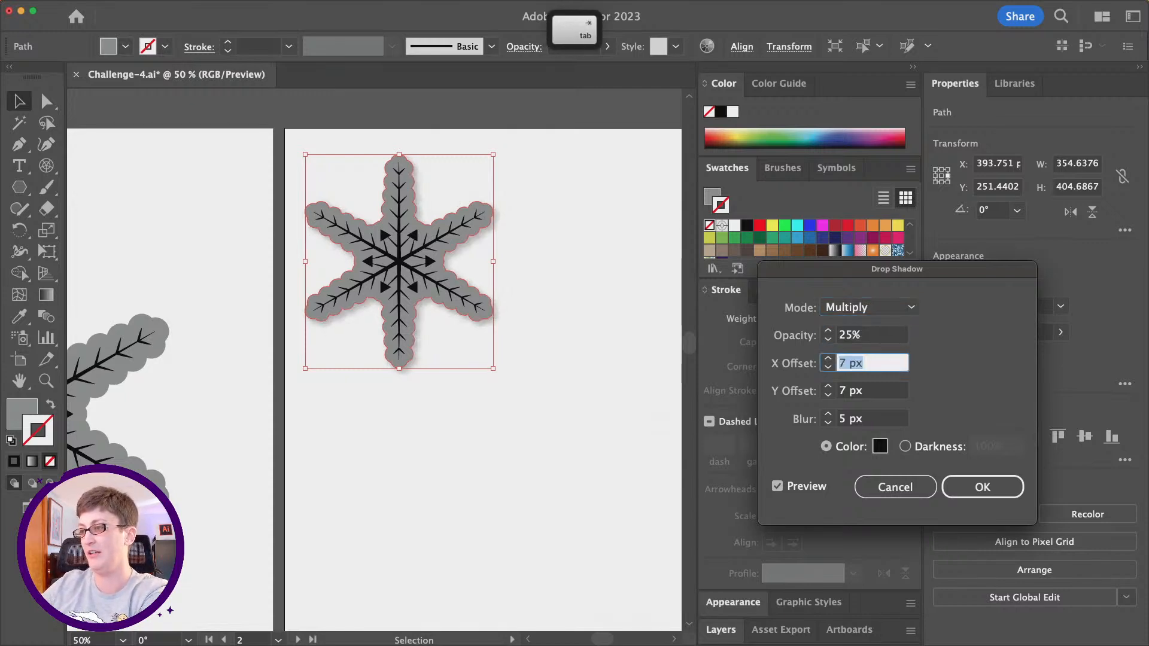
- Set the shadow's X and Y offsets to 3 px, apply the effect, and deselect the outline
{"action": "key", "text": "Down"}
{"action": "key", "text": "Down"}
{"action": "key", "text": "Down"}
{"action": "key", "text": "Down"}
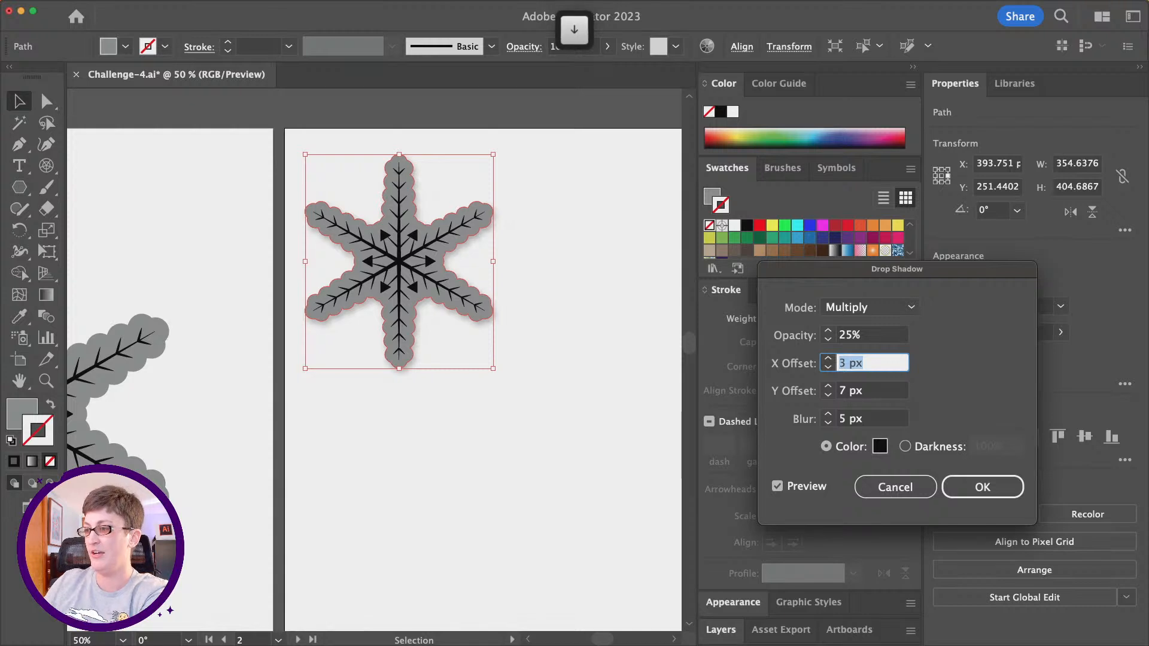
{"action": "key", "text": "Tab"}
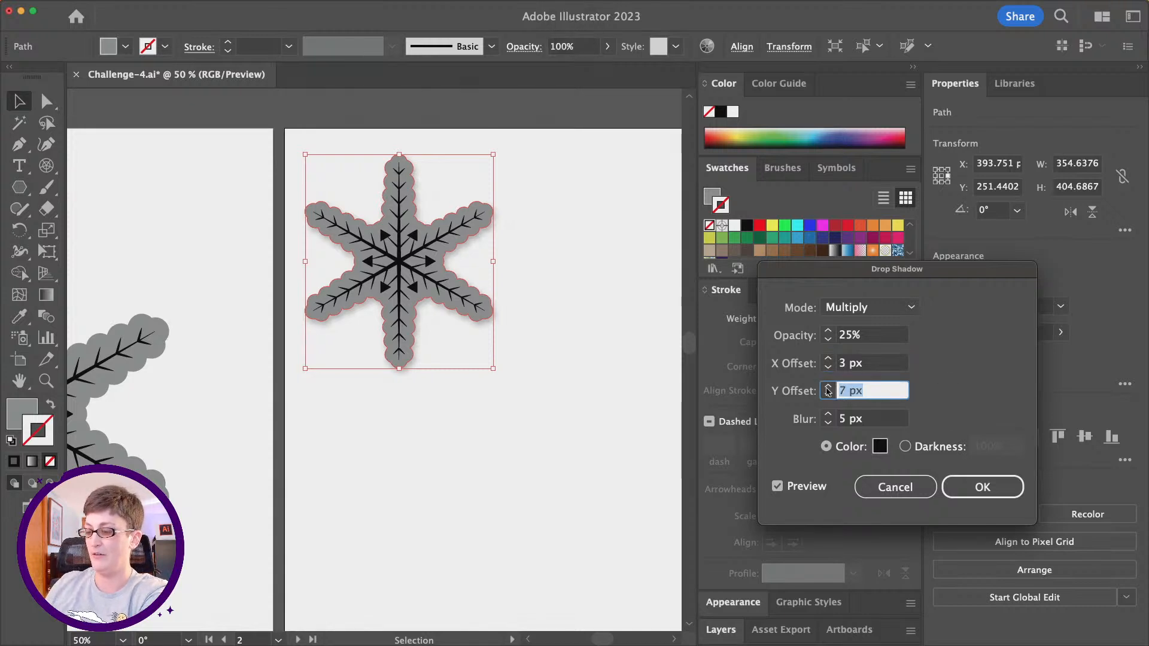
{"action": "type", "text": "3"}
{"action": "key", "text": "Tab"}
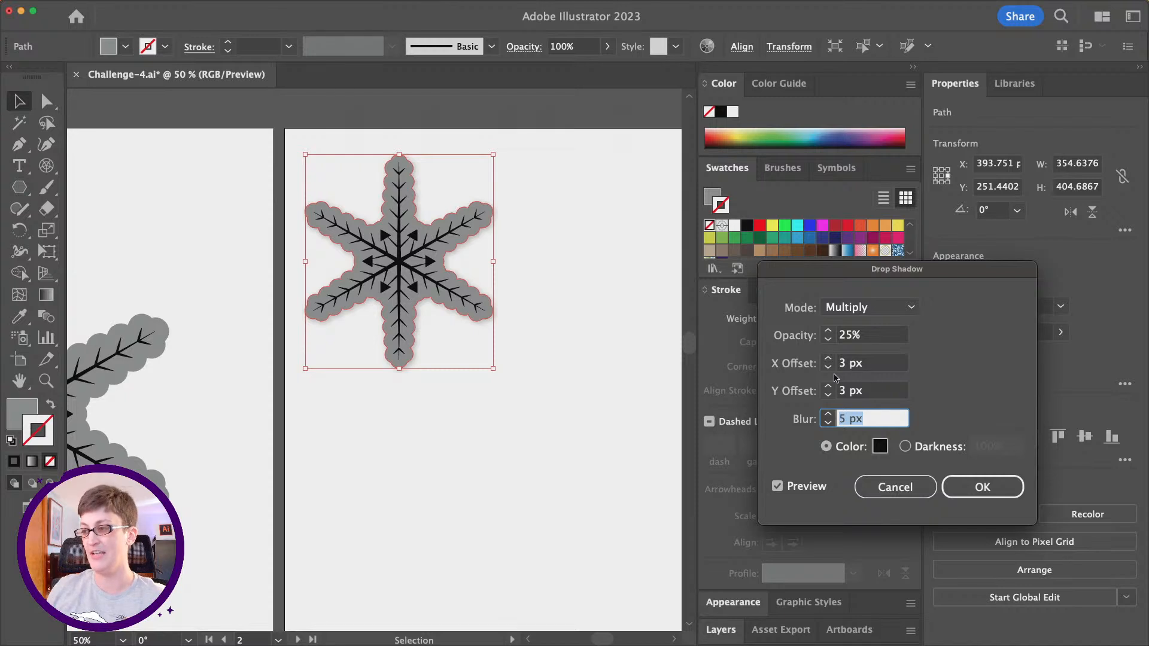
{"action": "left_click", "coordinate": [960, 495]}
{"action": "left_click", "coordinate": [568, 405]}
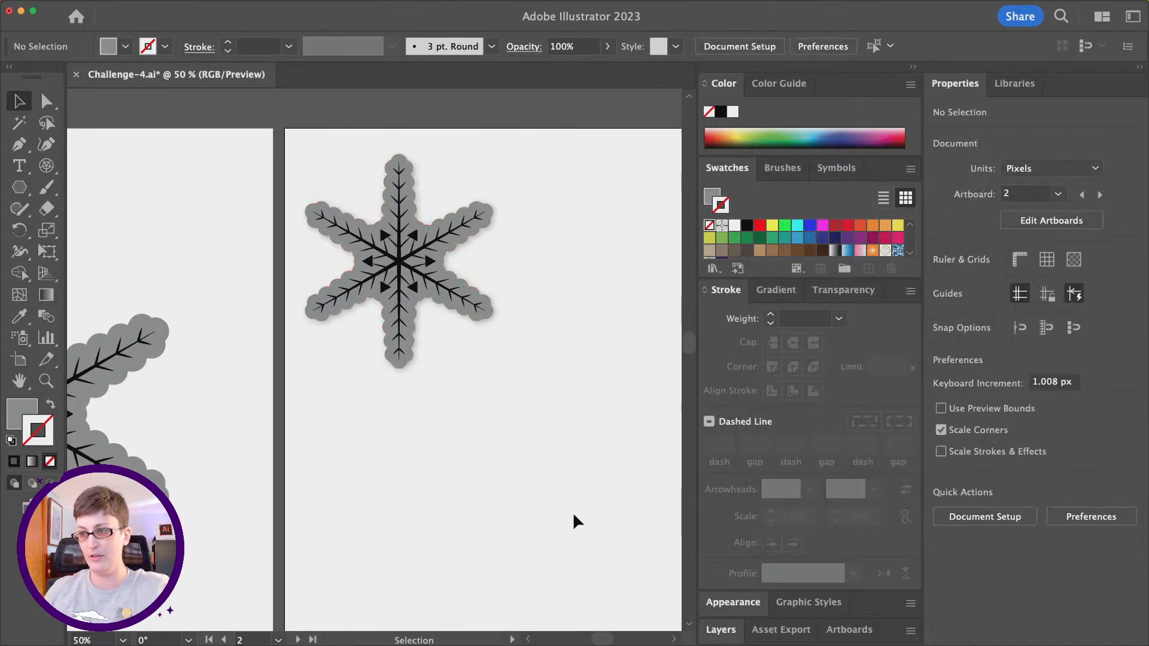
- Duplicate the shadowed snowflake horizontally to the right of the original on the second artboard, and deselect it
{"action": "scroll", "coordinate": [565, 443], "scroll_direction": "down", "scroll_amount": 2}
{"action": "left_click_drag", "start_coordinate": [528, 461], "coordinate": [306, 209]}
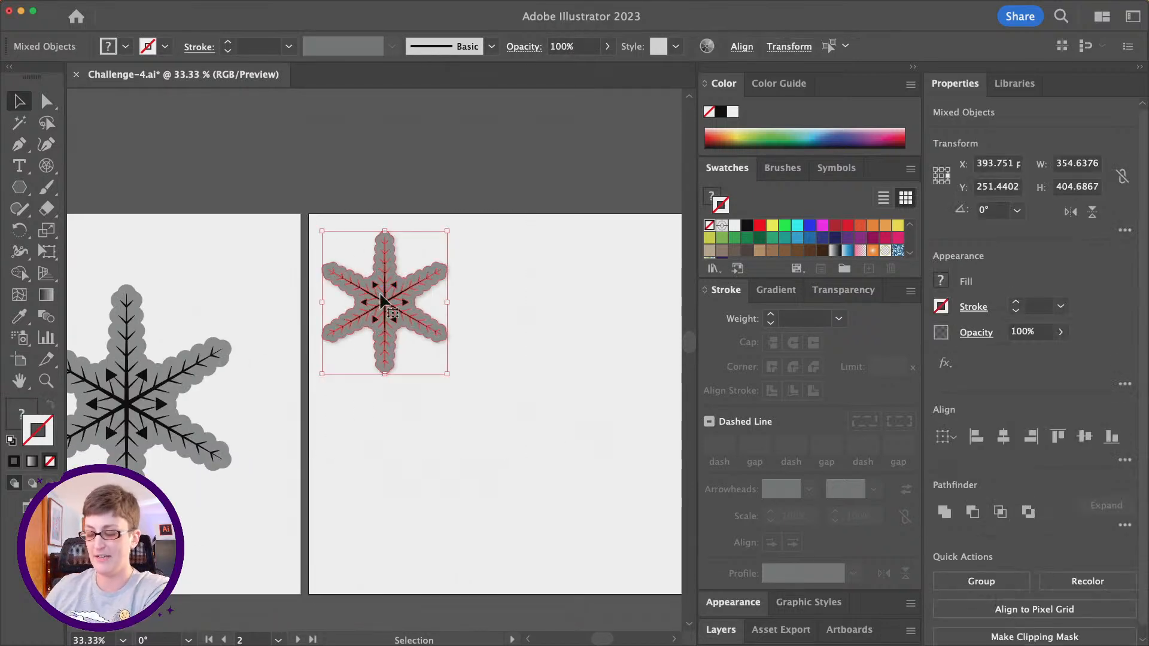
{"action": "left_click_drag", "start_coordinate": [385, 302], "coordinate": [541, 304]}
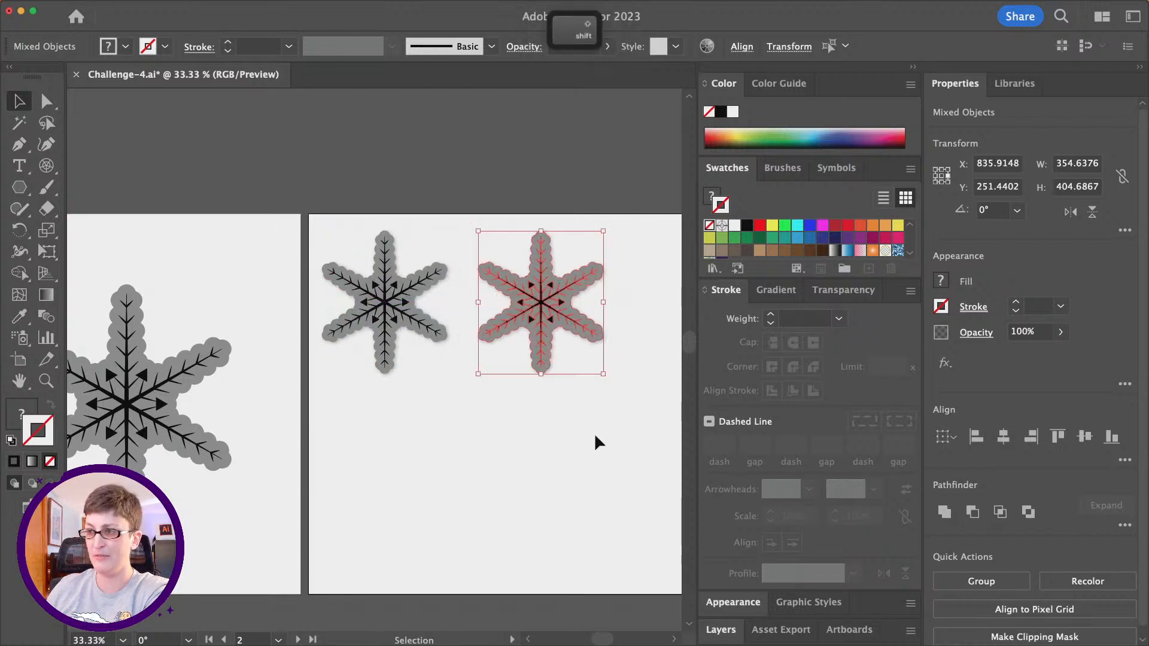
{"action": "left_click", "coordinate": [595, 433]}
- Change the fill of the duplicate's inner snowflake linework to white
{"action": "scroll", "coordinate": [566, 411], "scroll_direction": "up", "scroll_amount": 1}
{"action": "left_click", "coordinate": [577, 232]}
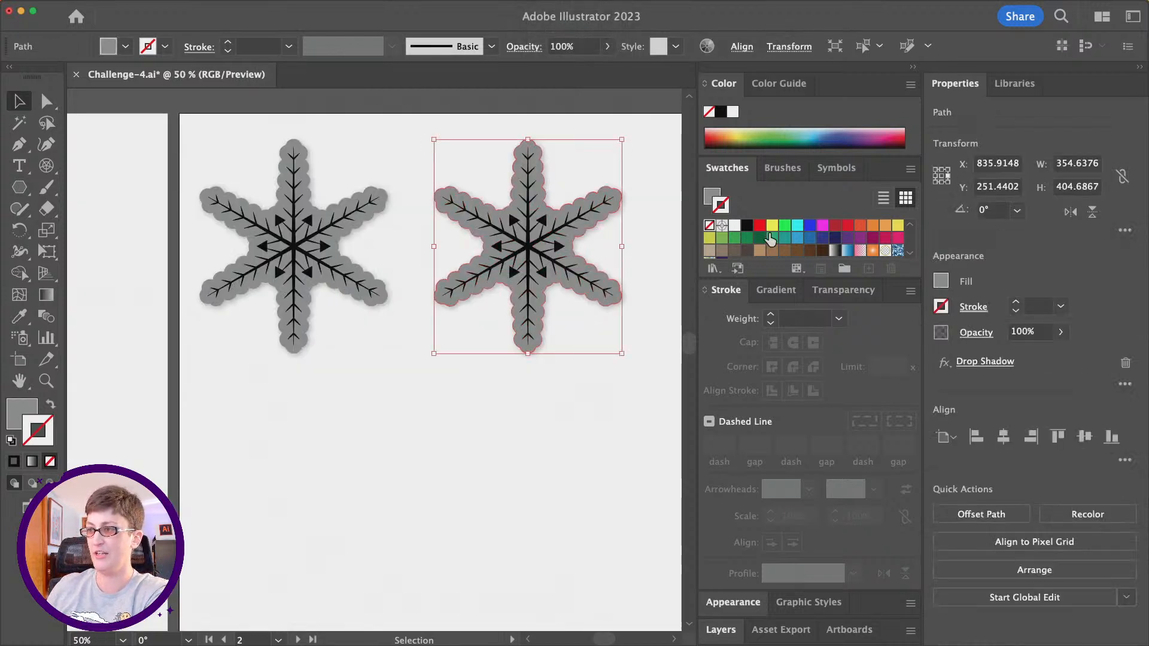
{"action": "left_click", "coordinate": [577, 228]}
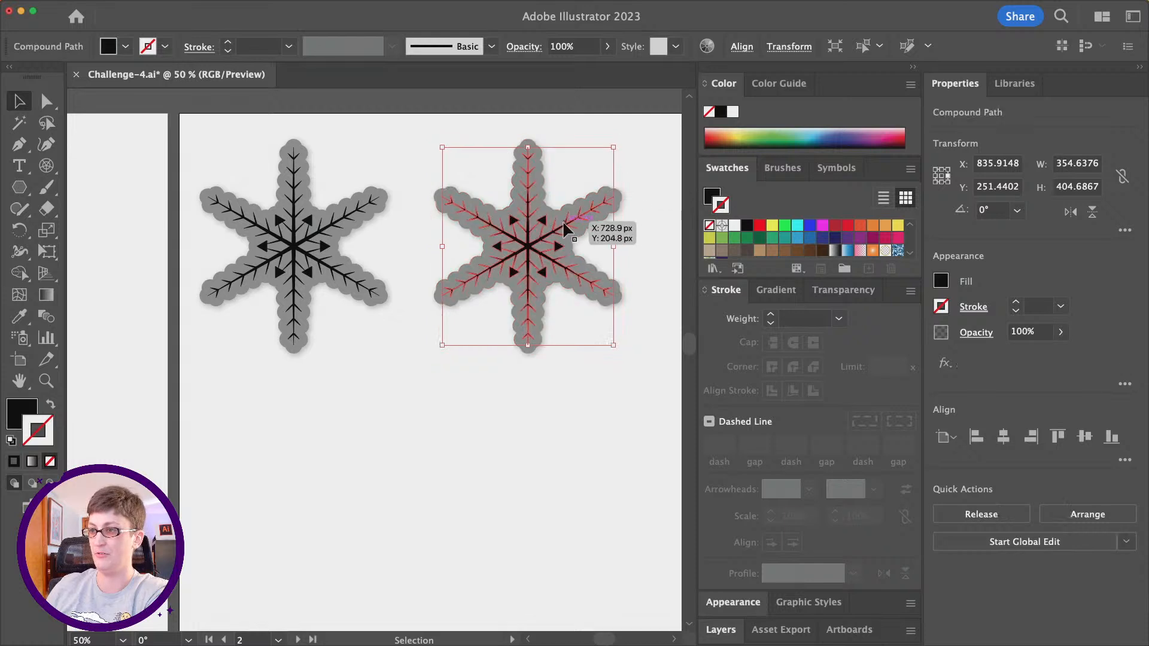
{"action": "left_click", "coordinate": [710, 195]}
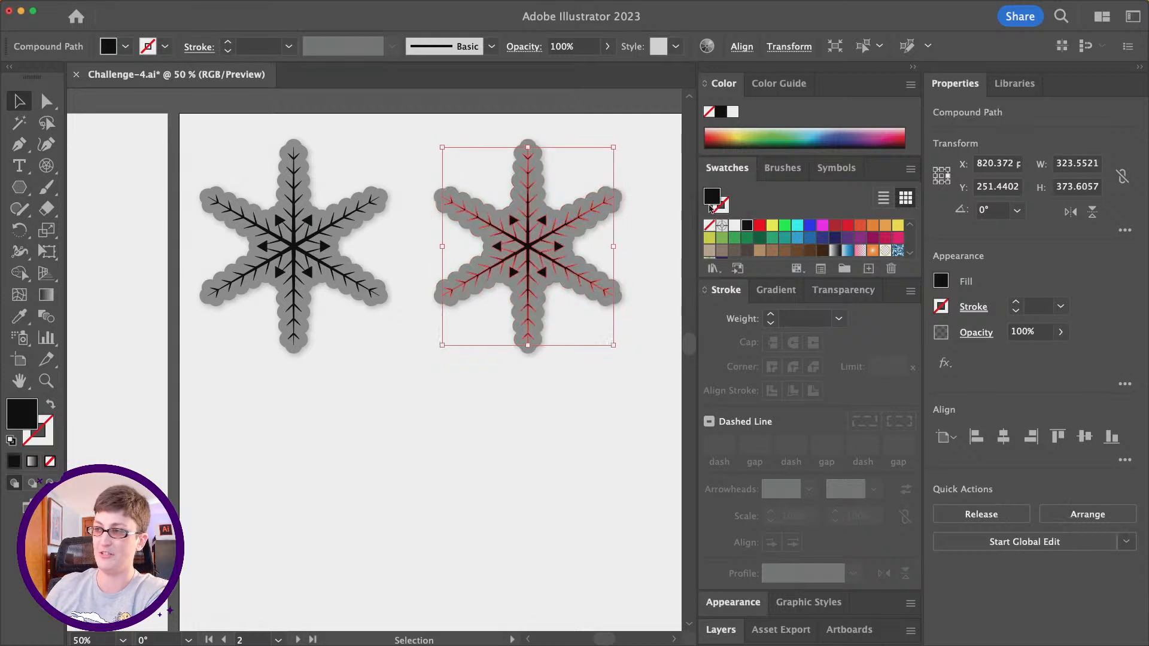
{"action": "left_click", "coordinate": [735, 231]}
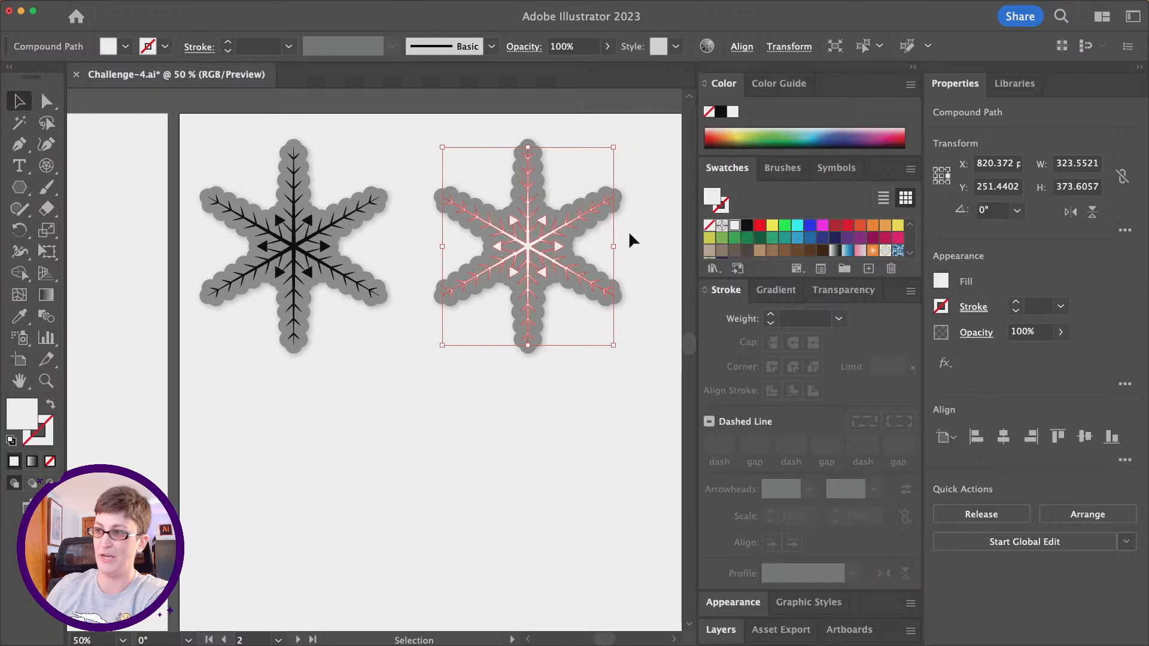
- Change the fill of the duplicate snowflake's outer outline to a dark grey swatch and deselect it
{"action": "left_click", "coordinate": [596, 228]}
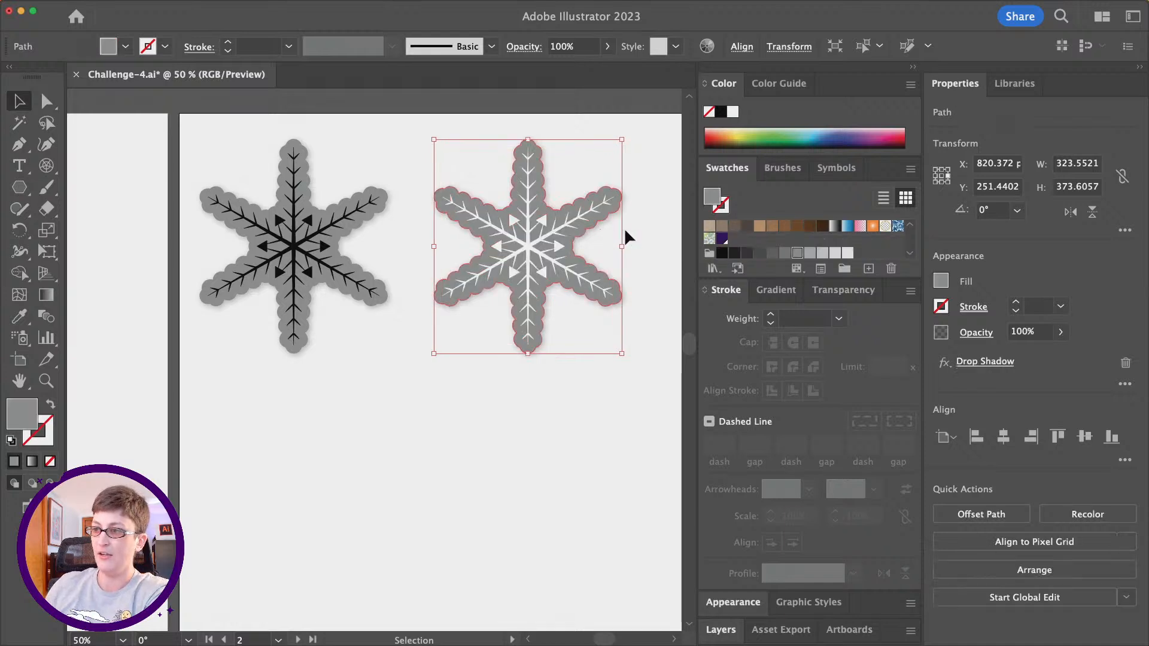
{"action": "left_click", "coordinate": [760, 253]}
{"action": "left_click", "coordinate": [455, 488]}
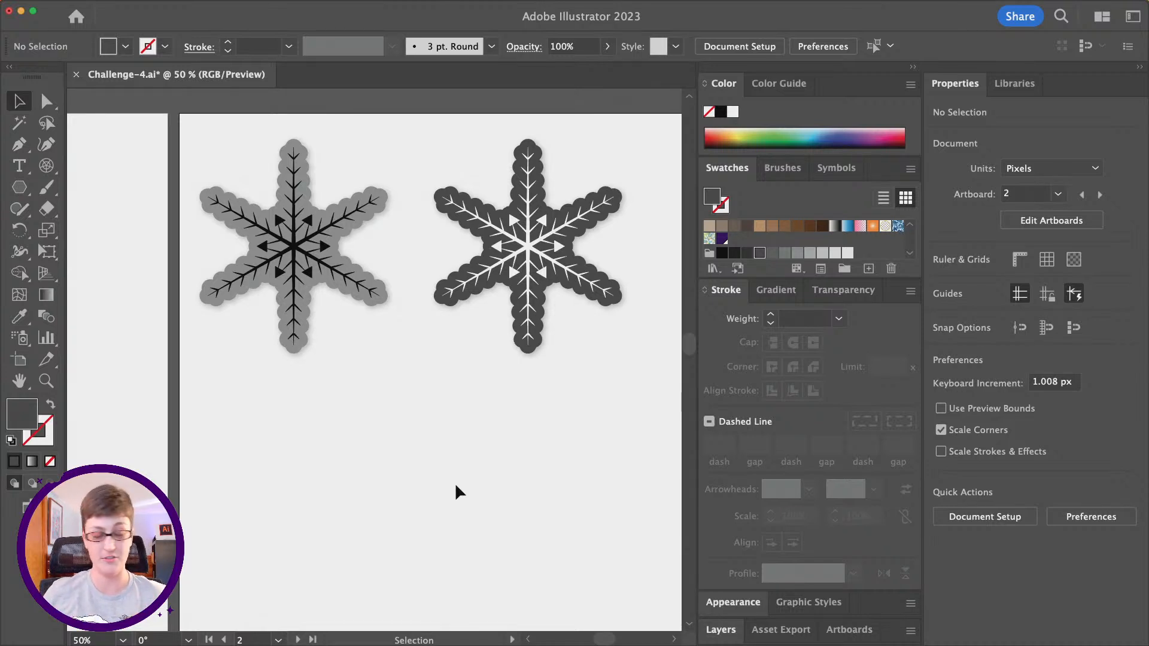
- Switch to Google Chrome and bring up the Adobe Color page with the color wheel
{"action": "scroll", "coordinate": [468, 462], "scroll_direction": "down", "scroll_amount": 1}
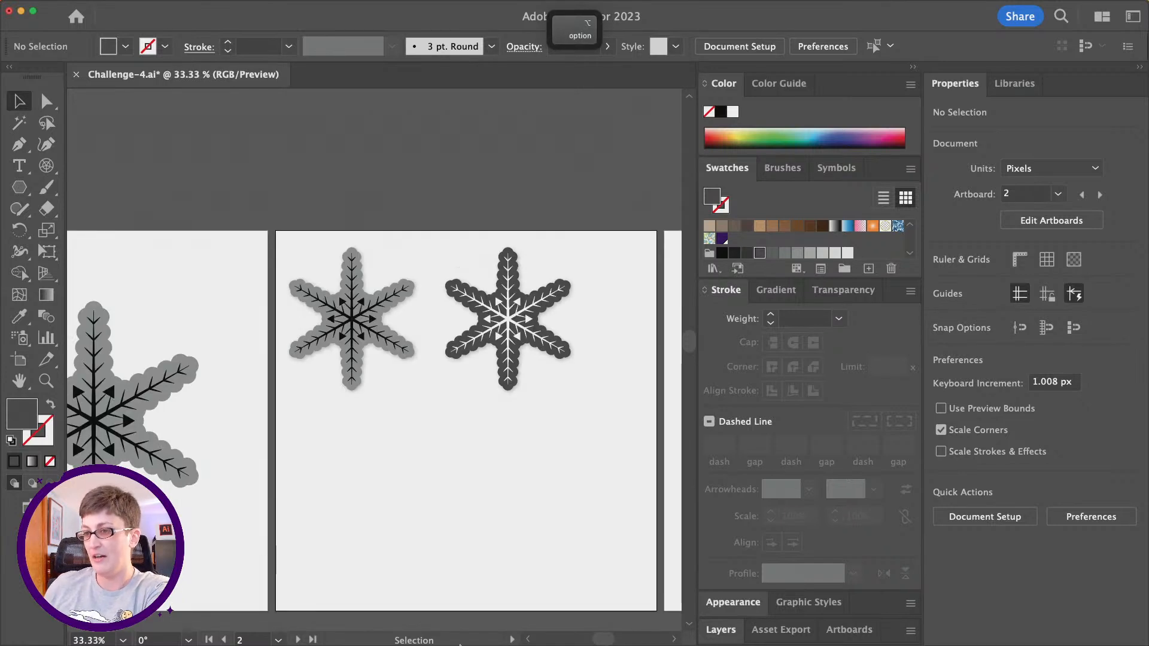
{"action": "scroll", "coordinate": [473, 191], "scroll_direction": "down", "scroll_amount": 1}
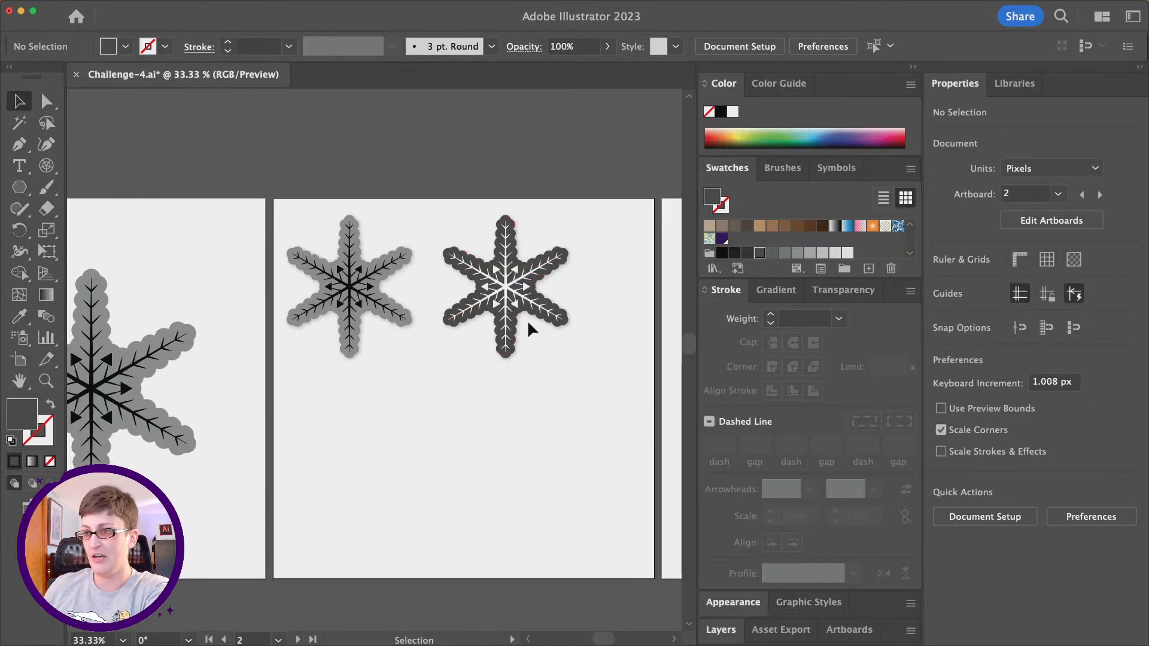
{"action": "mouse_move", "coordinate": [572, 635]}
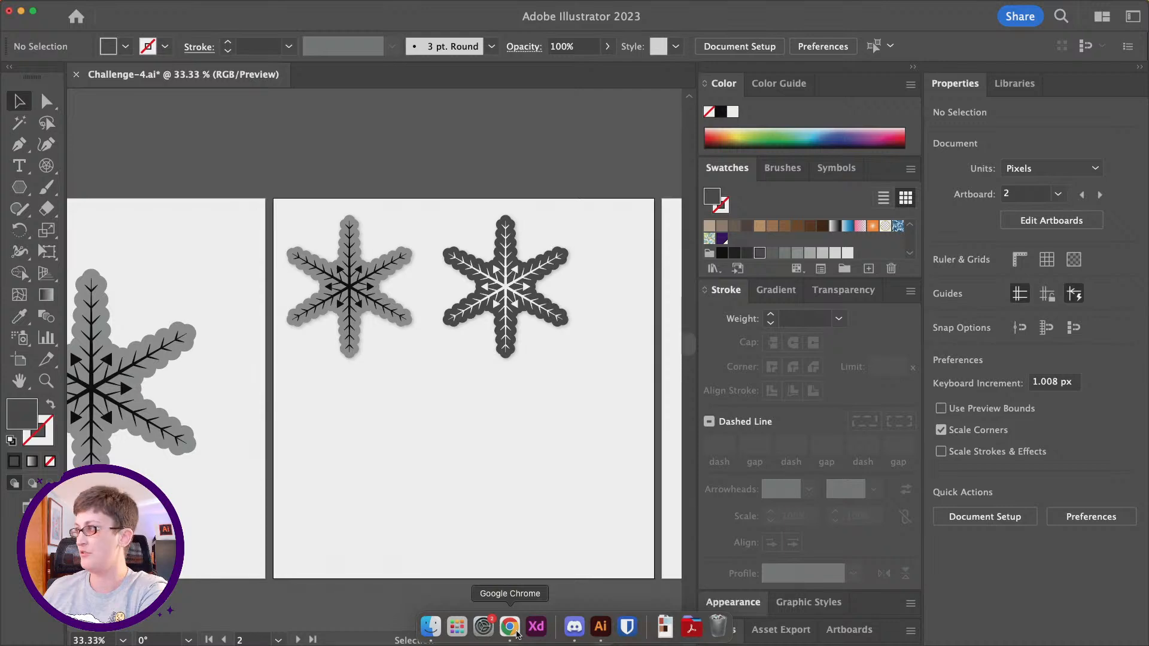
{"action": "left_click", "coordinate": [516, 630]}
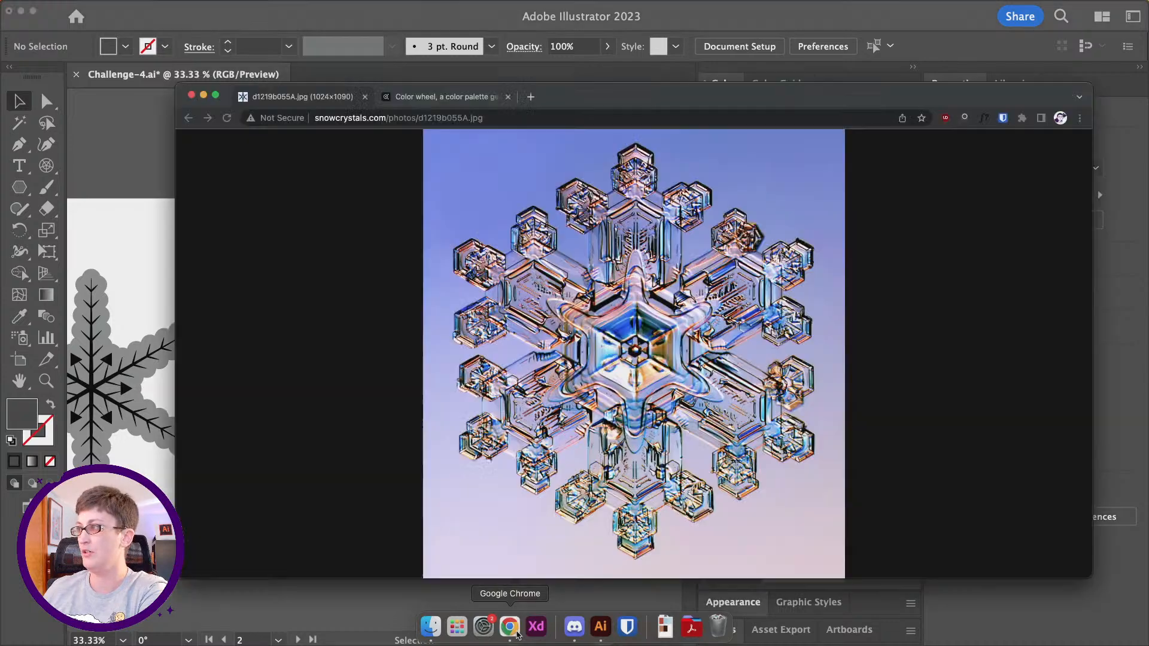
{"action": "left_click", "coordinate": [464, 97]}
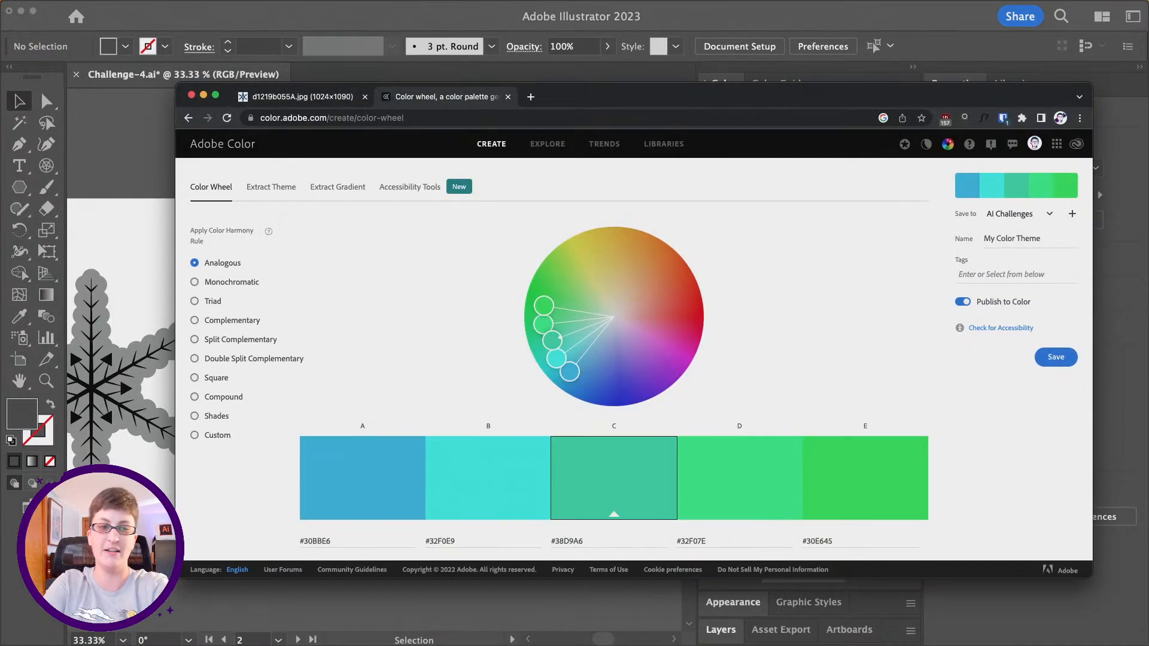
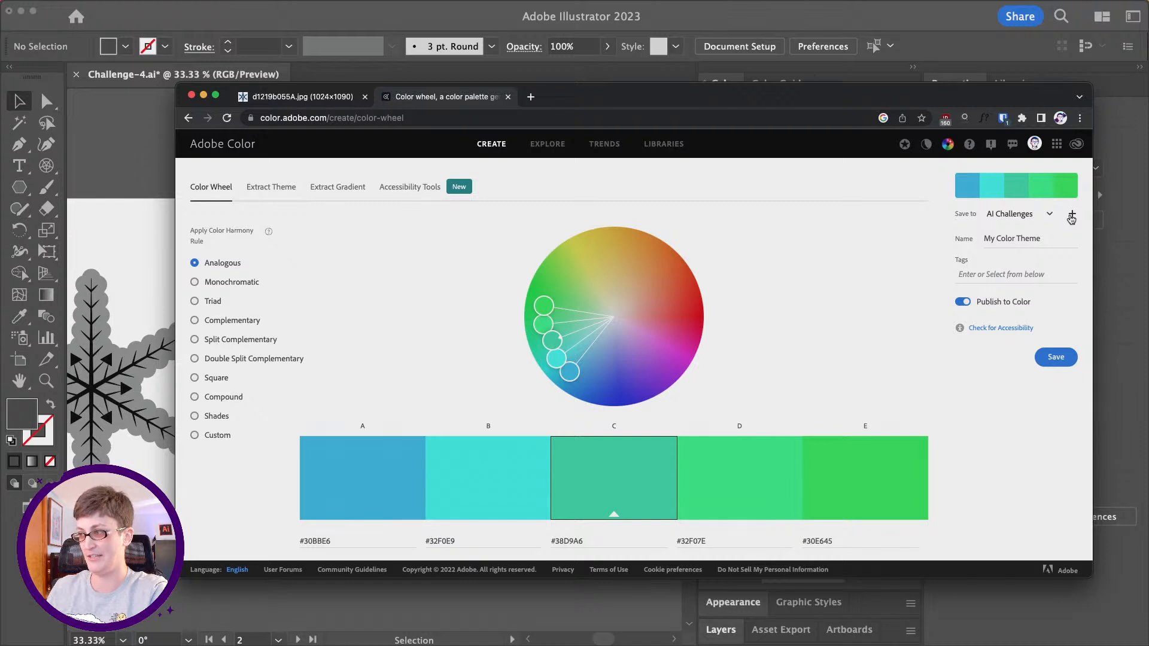
- Create a new library named "snowflakes" for saving color themes
{"action": "left_click", "coordinate": [1072, 216]}
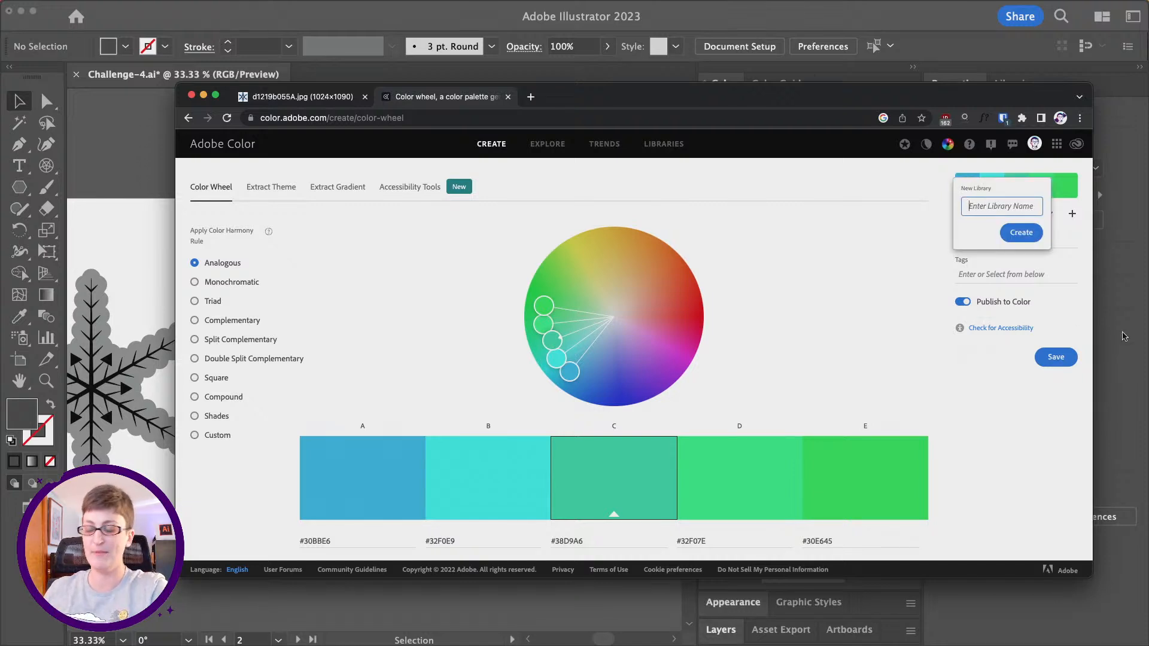
{"action": "type", "text": "snowk"}
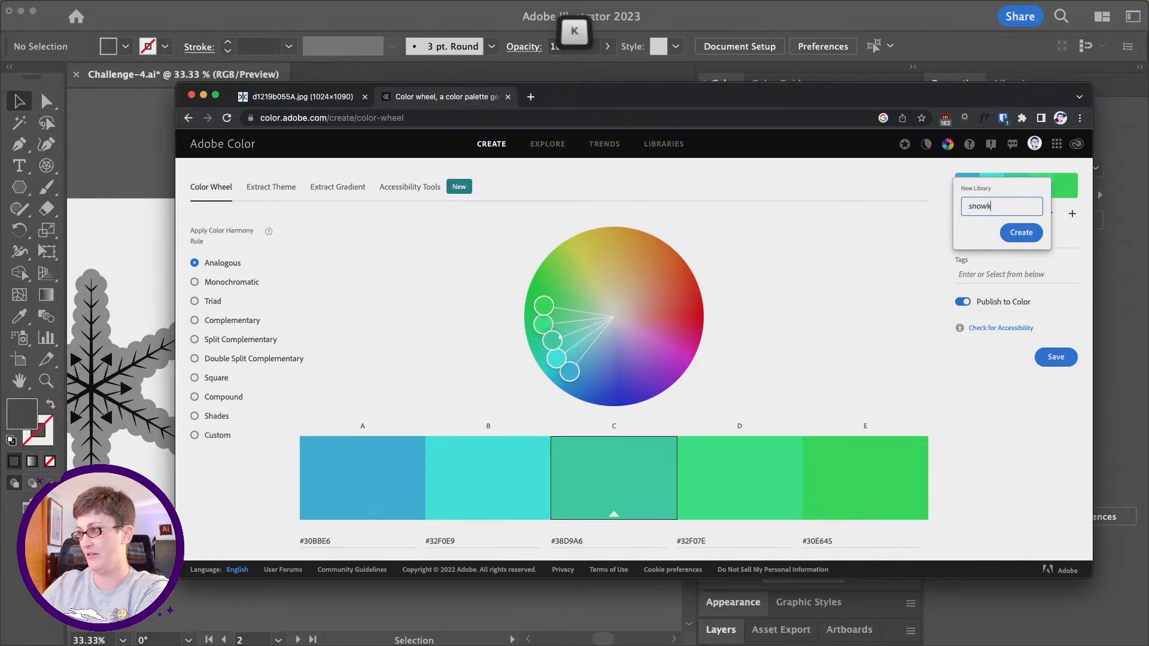
{"action": "key", "text": "BackSpace"}
{"action": "type", "text": "flakes"}
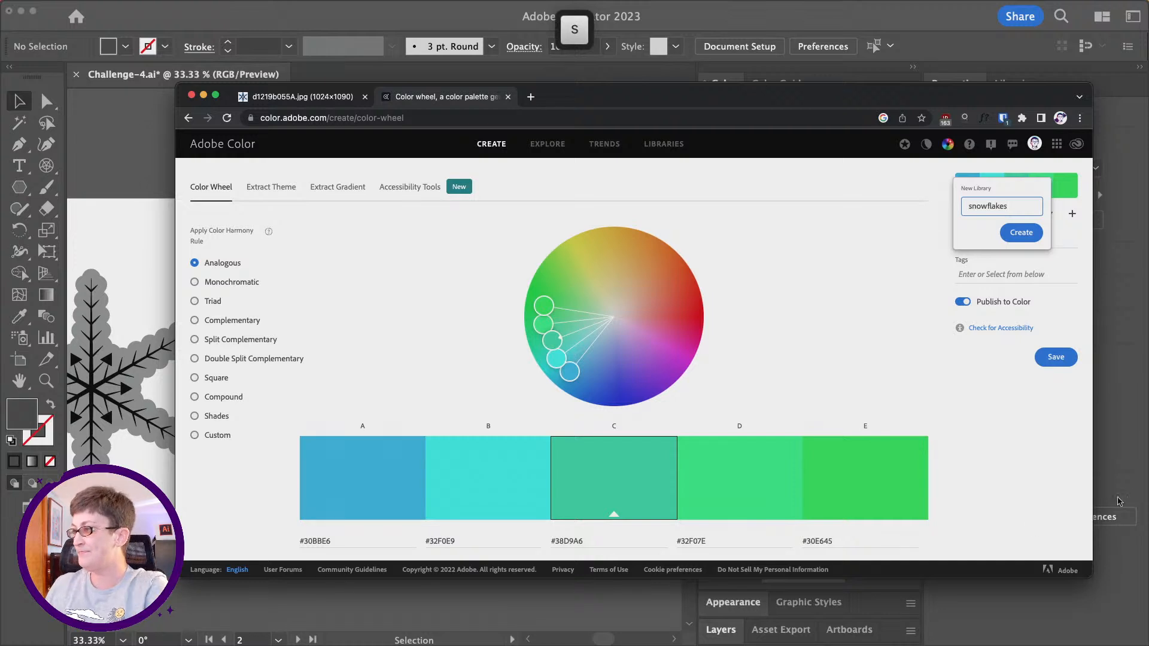
{"action": "left_click", "coordinate": [1020, 232]}
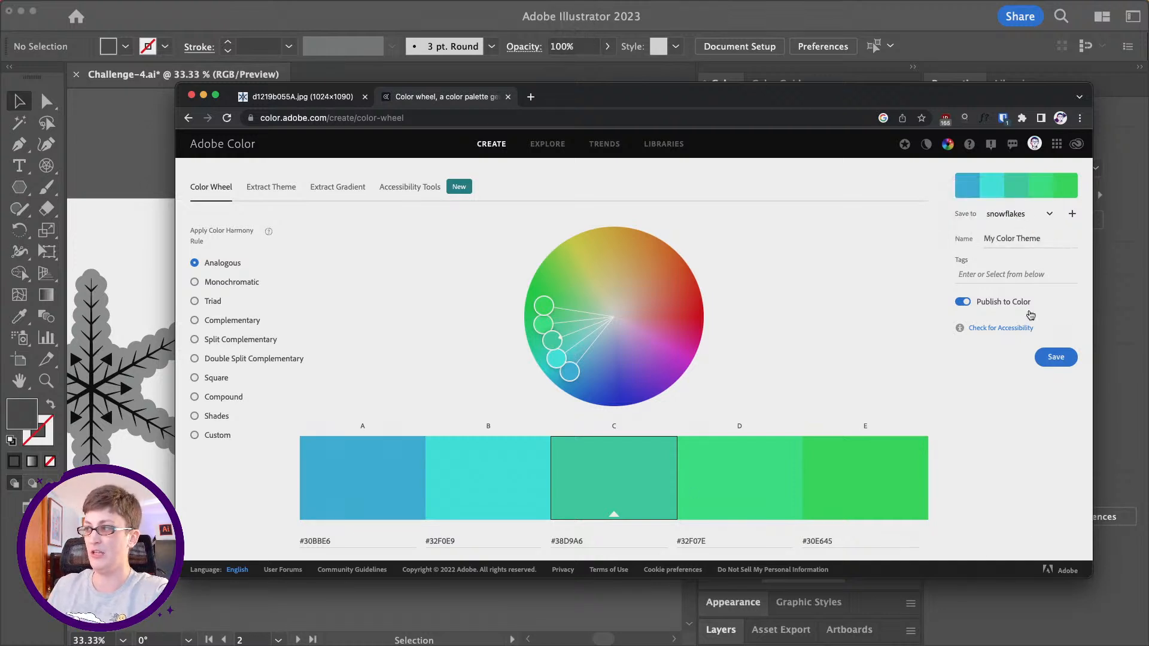
- Search the Explore section's color themes for "snow" and browse the matching palettes
{"action": "left_click", "coordinate": [556, 149]}
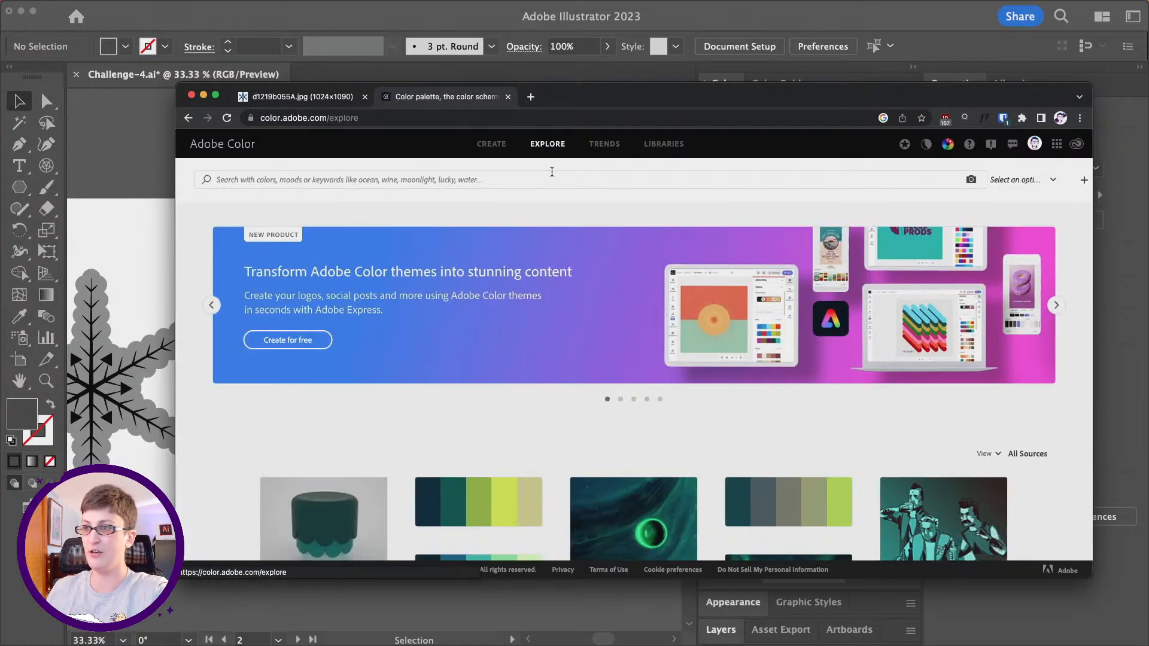
{"action": "left_click", "coordinate": [552, 171]}
{"action": "type", "text": "sn"}
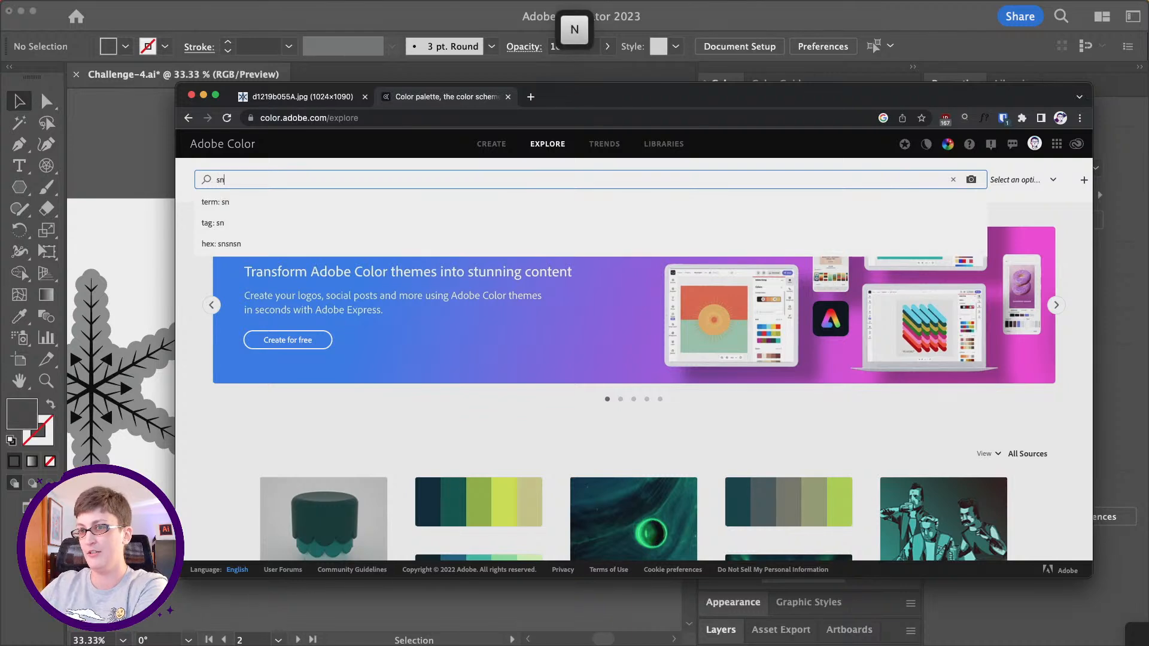
{"action": "type", "text": "ow"}
{"action": "key", "text": "Return"}
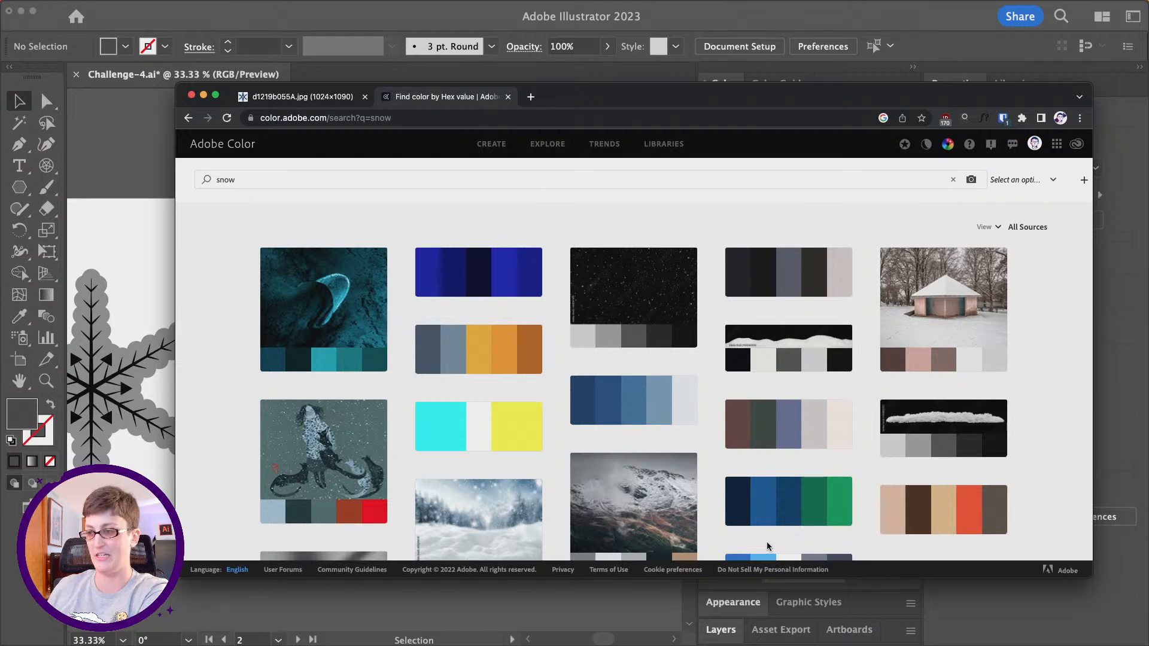
{"action": "scroll", "coordinate": [764, 545], "scroll_direction": "down", "scroll_amount": 5}
{"action": "scroll", "coordinate": [922, 300], "scroll_direction": "up", "scroll_amount": 2}
{"action": "scroll", "coordinate": [922, 300], "scroll_direction": "up", "scroll_amount": 3}
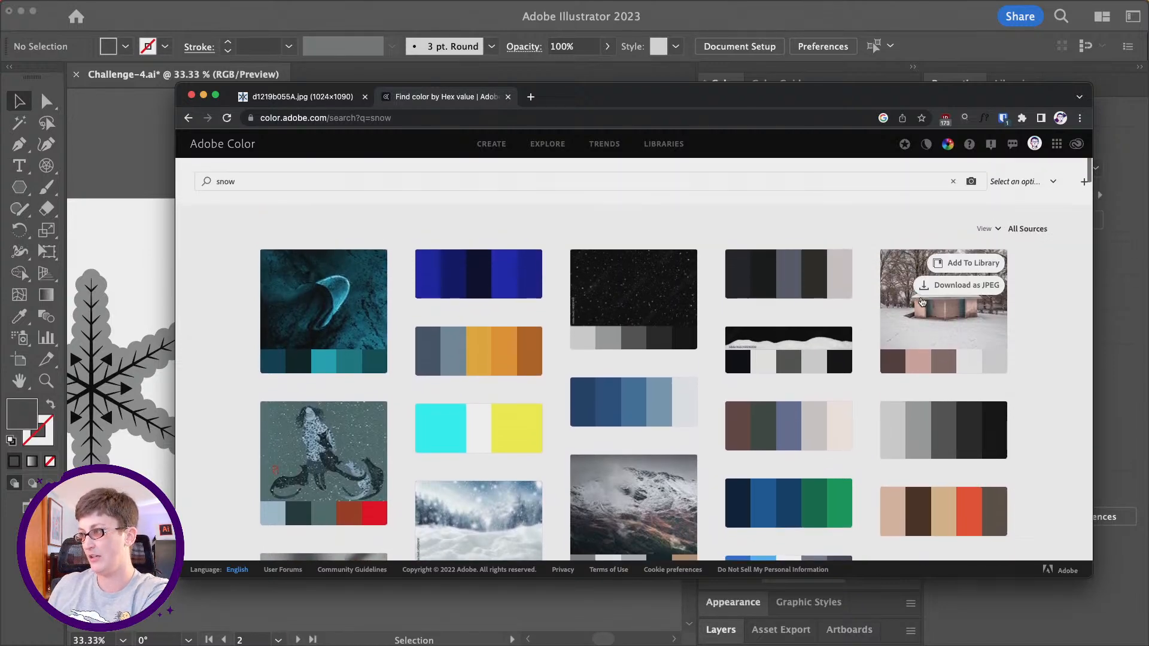
- Set snowflakes as the library that receives the saved color themes
{"action": "left_click", "coordinate": [1054, 181]}
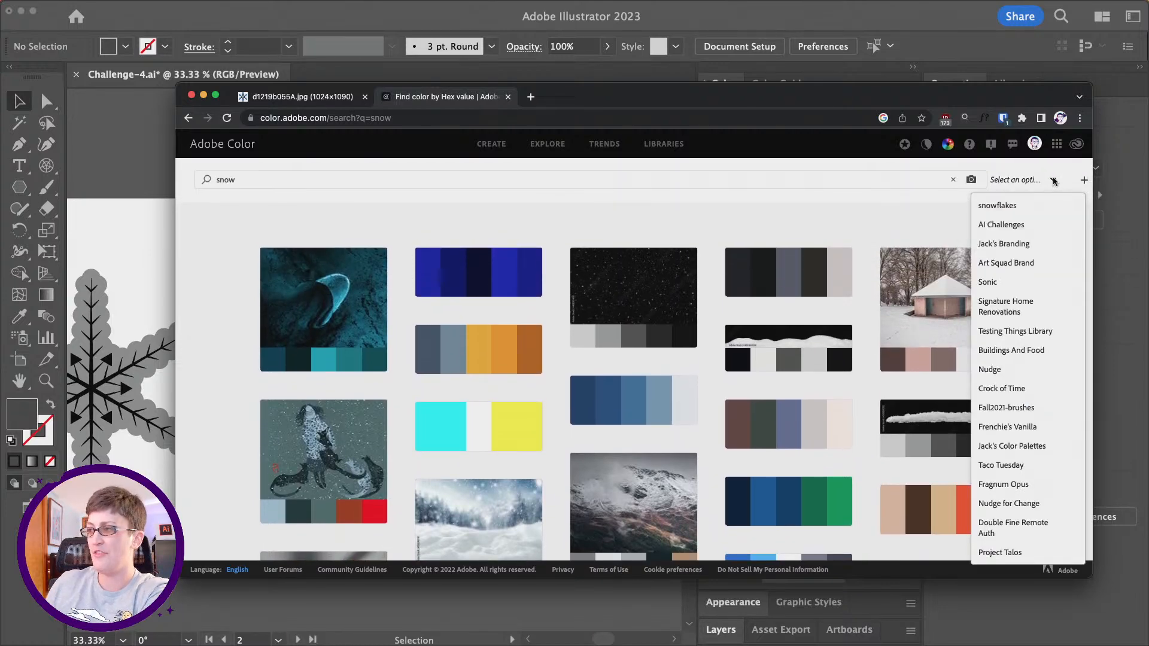
{"action": "left_click", "coordinate": [1054, 181]}
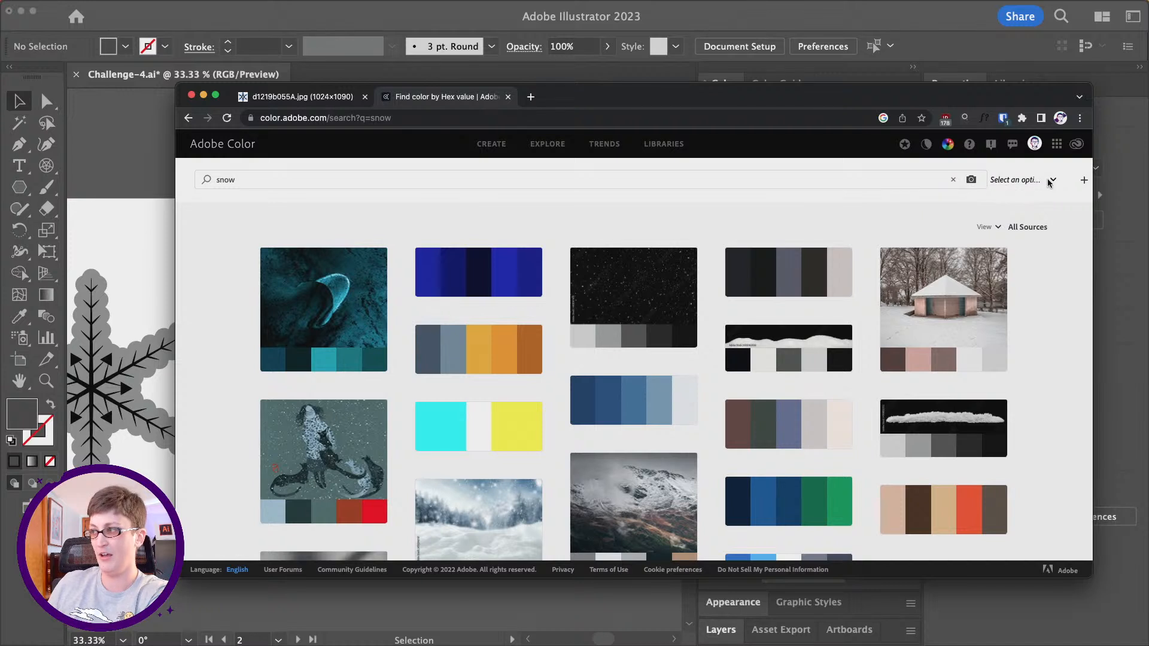
{"action": "left_click", "coordinate": [1051, 181]}
{"action": "left_click", "coordinate": [999, 206]}
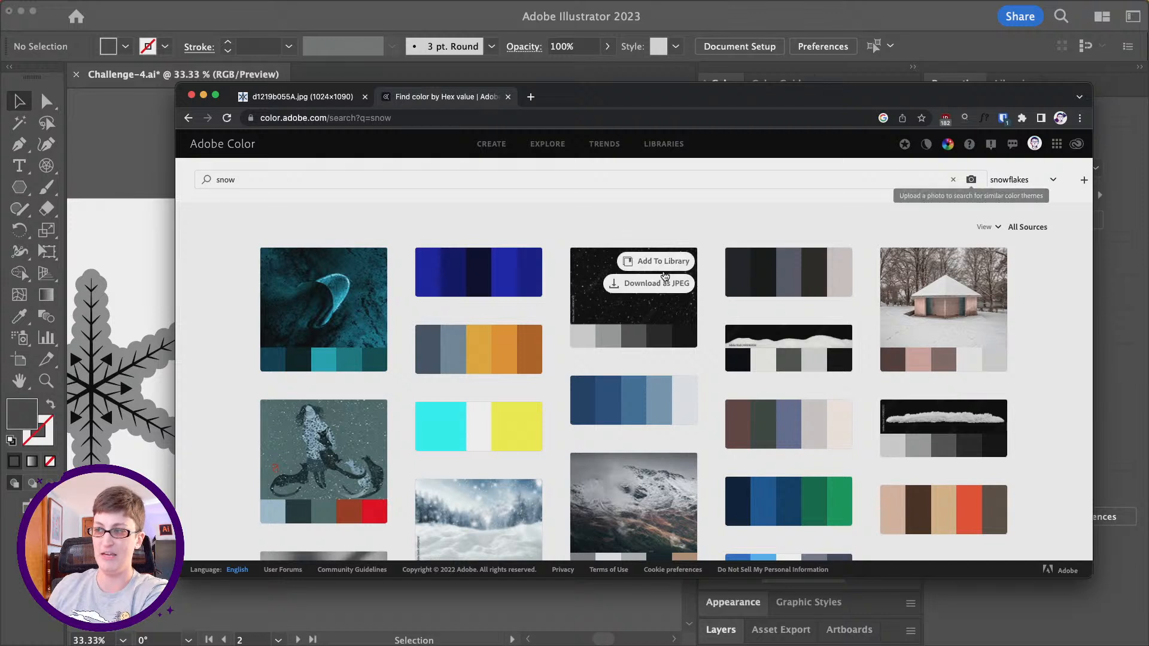
- Add the pink, slate, teal and lime theme and the green, cream, peach and orange theme to the snowflakes library
{"action": "scroll", "coordinate": [665, 276], "scroll_direction": "down", "scroll_amount": 1}
{"action": "scroll", "coordinate": [599, 371], "scroll_direction": "down", "scroll_amount": 5}
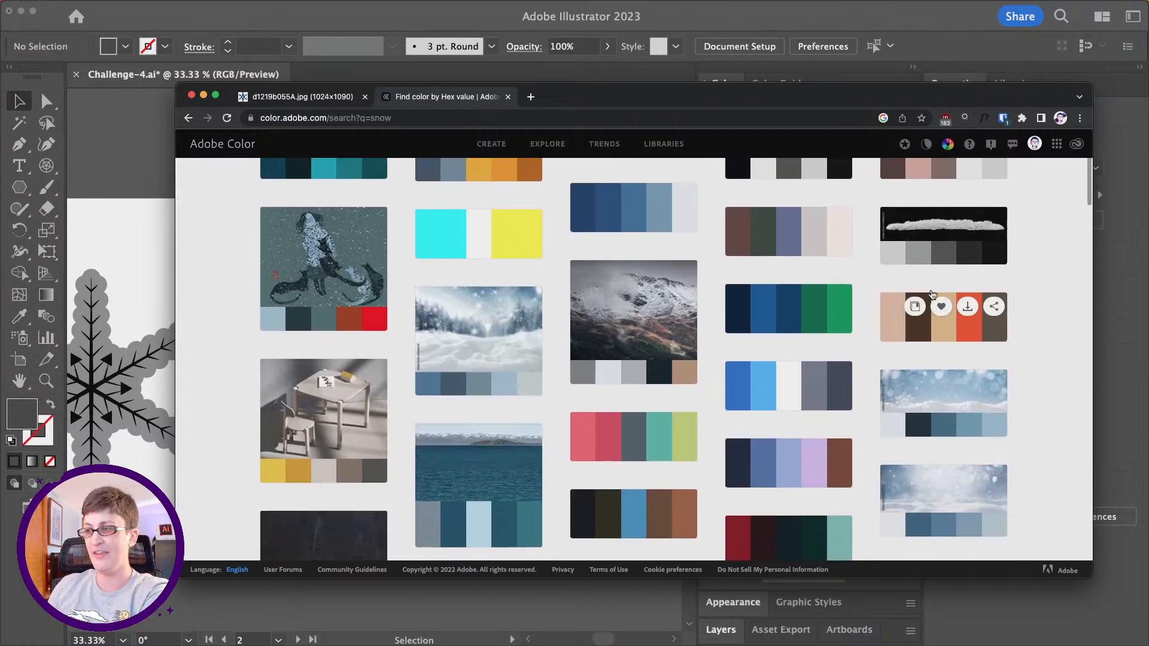
{"action": "mouse_move", "coordinate": [977, 475]}
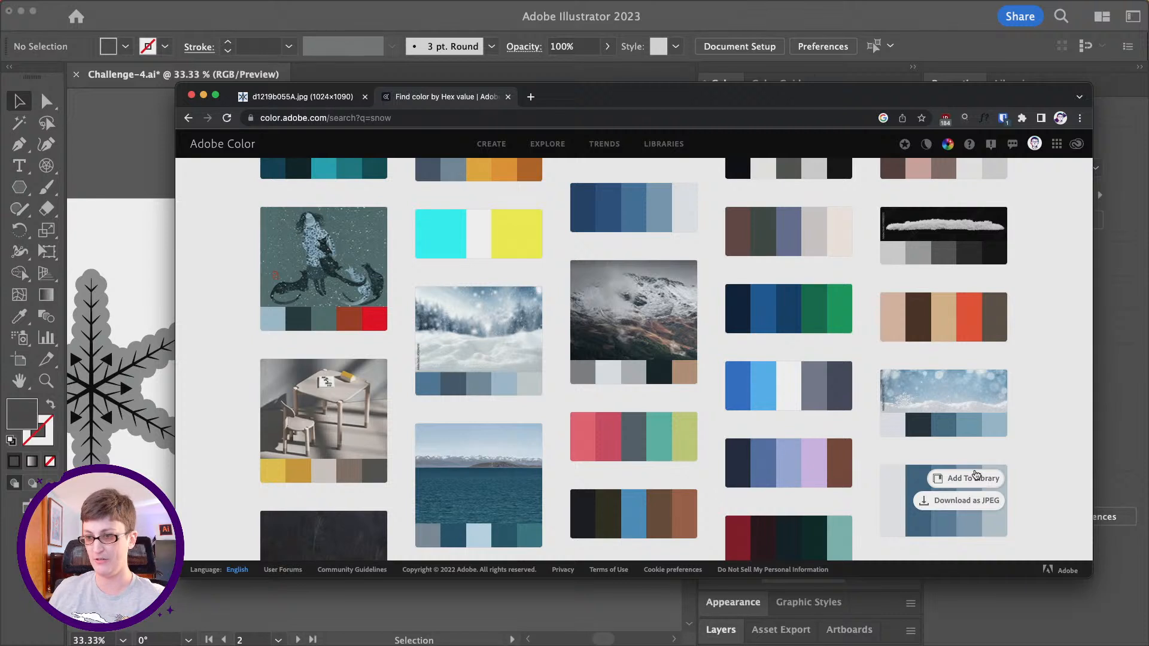
{"action": "scroll", "coordinate": [622, 434], "scroll_direction": "down", "scroll_amount": 4}
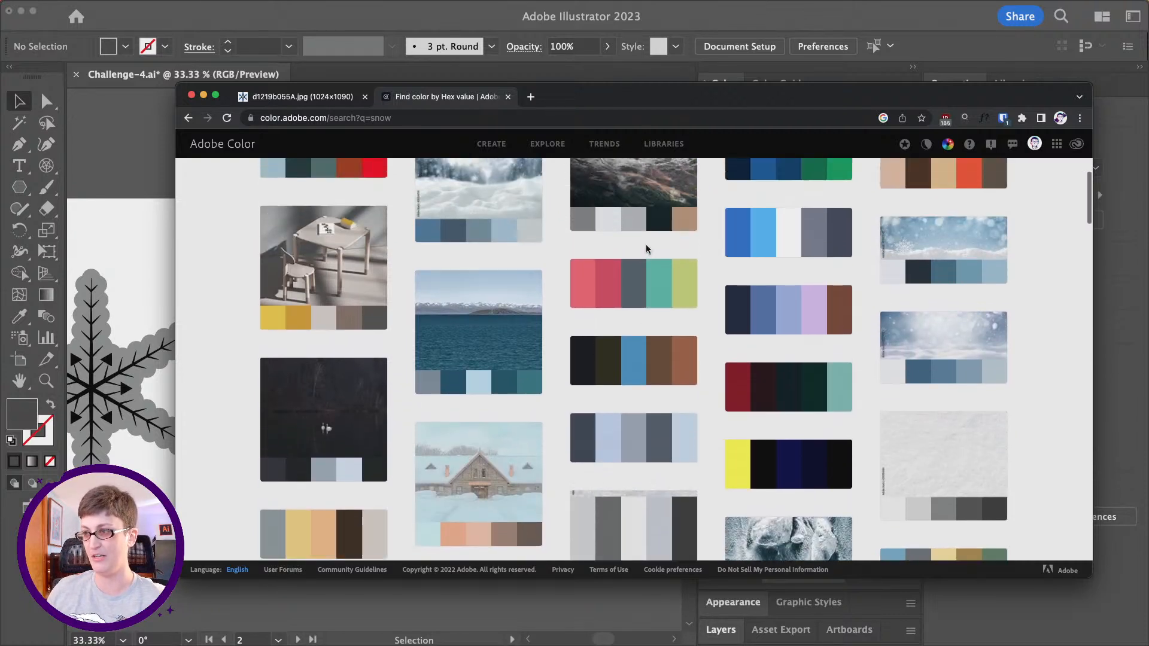
{"action": "mouse_move", "coordinate": [603, 279]}
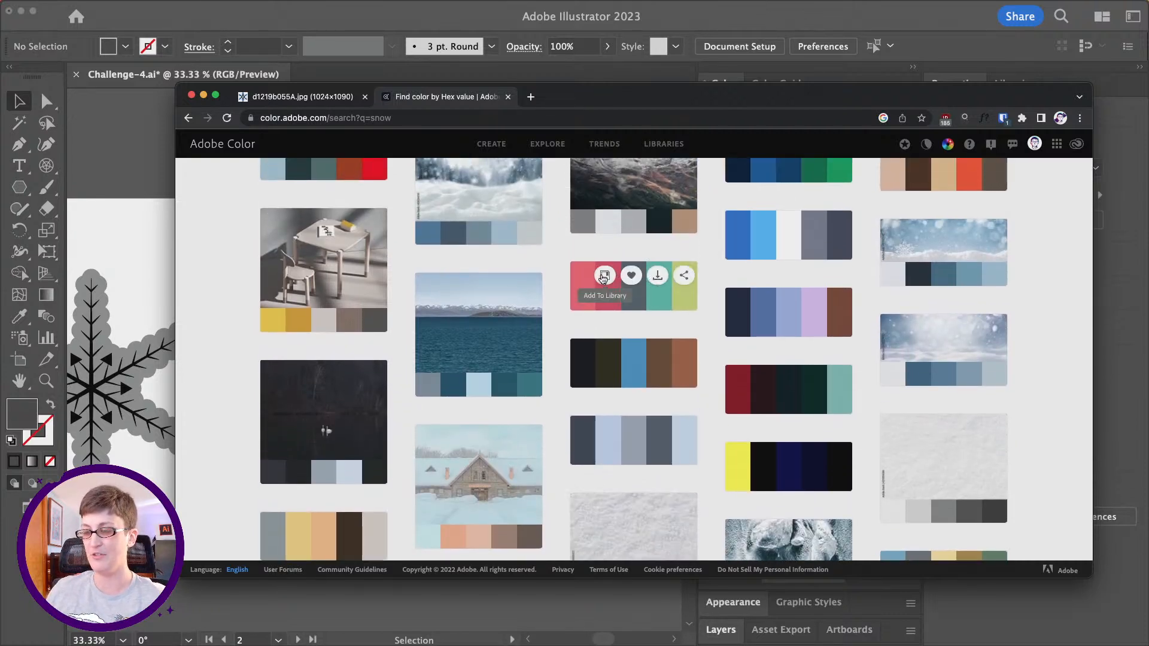
{"action": "left_click", "coordinate": [604, 275]}
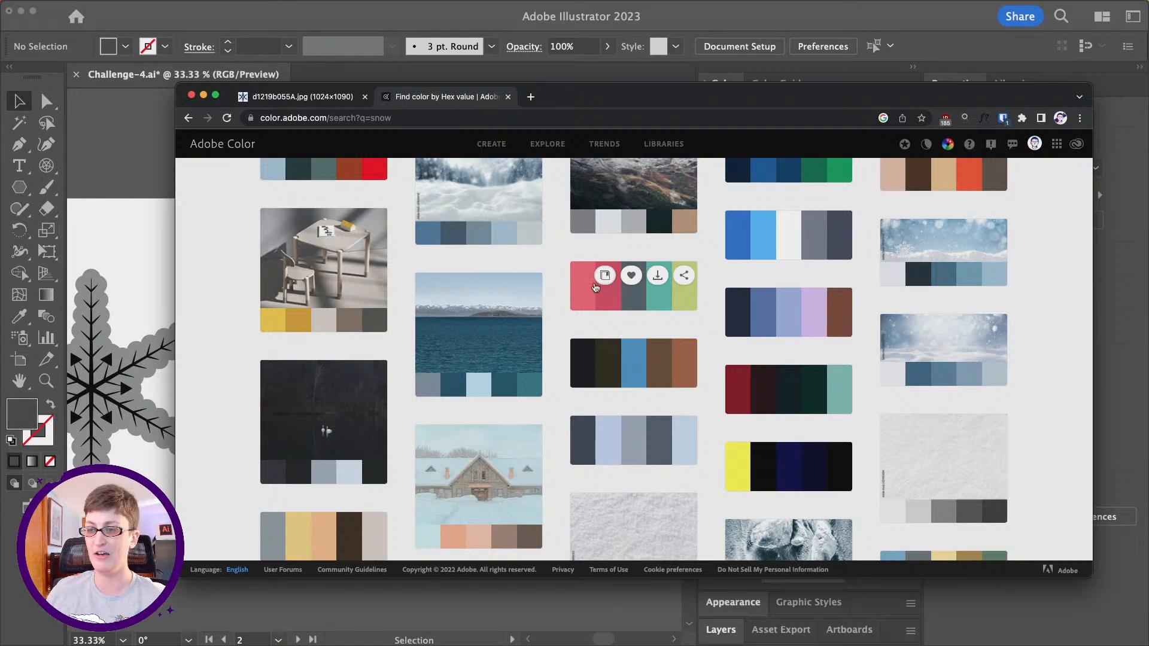
{"action": "scroll", "coordinate": [558, 357], "scroll_direction": "down", "scroll_amount": 5}
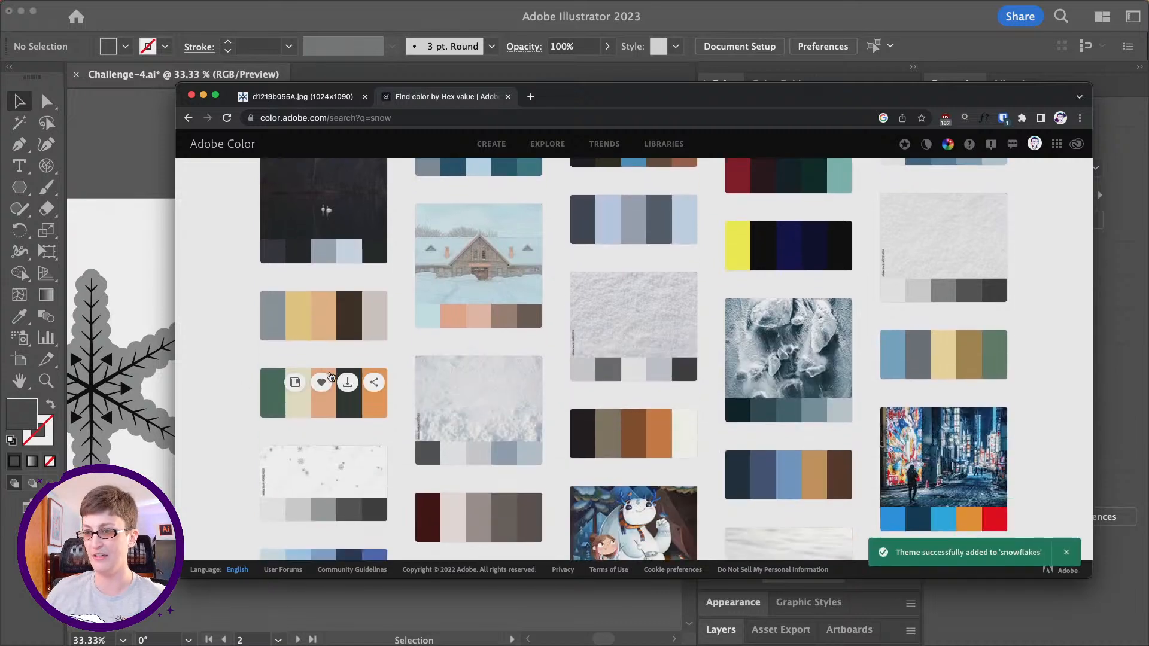
{"action": "left_click", "coordinate": [619, 293]}
{"action": "scroll", "coordinate": [619, 293], "scroll_direction": "down", "scroll_amount": 5}
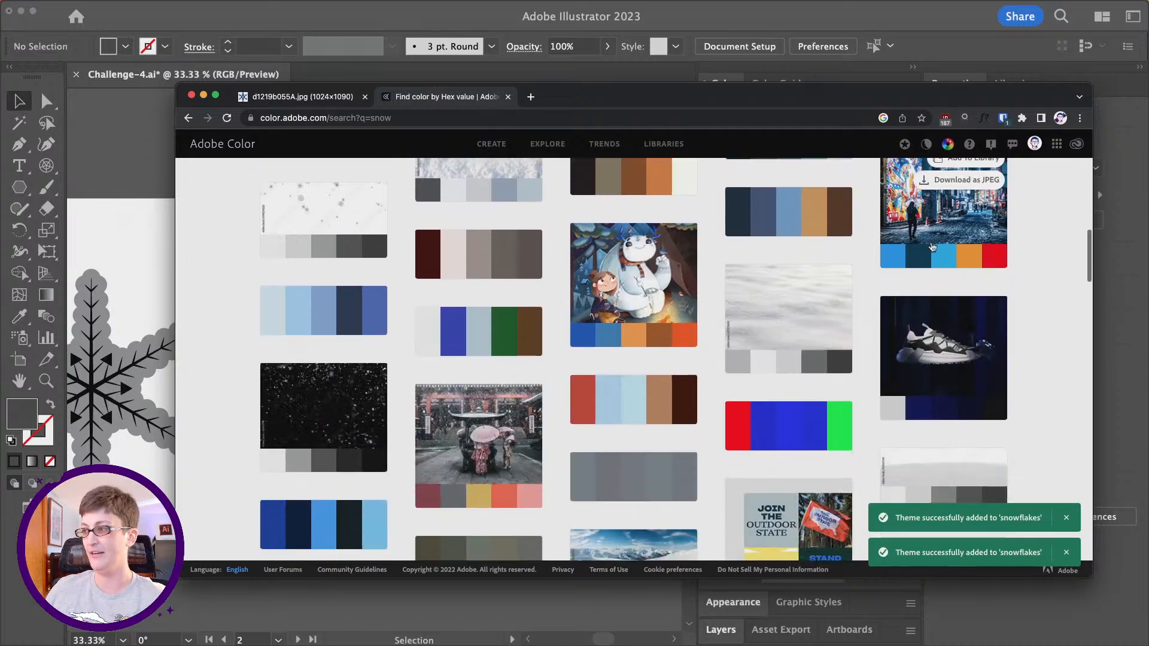
- Add the themes of the neon city street photo and the pink umbrella photo to the snowflakes library
{"action": "mouse_move", "coordinate": [952, 276]}
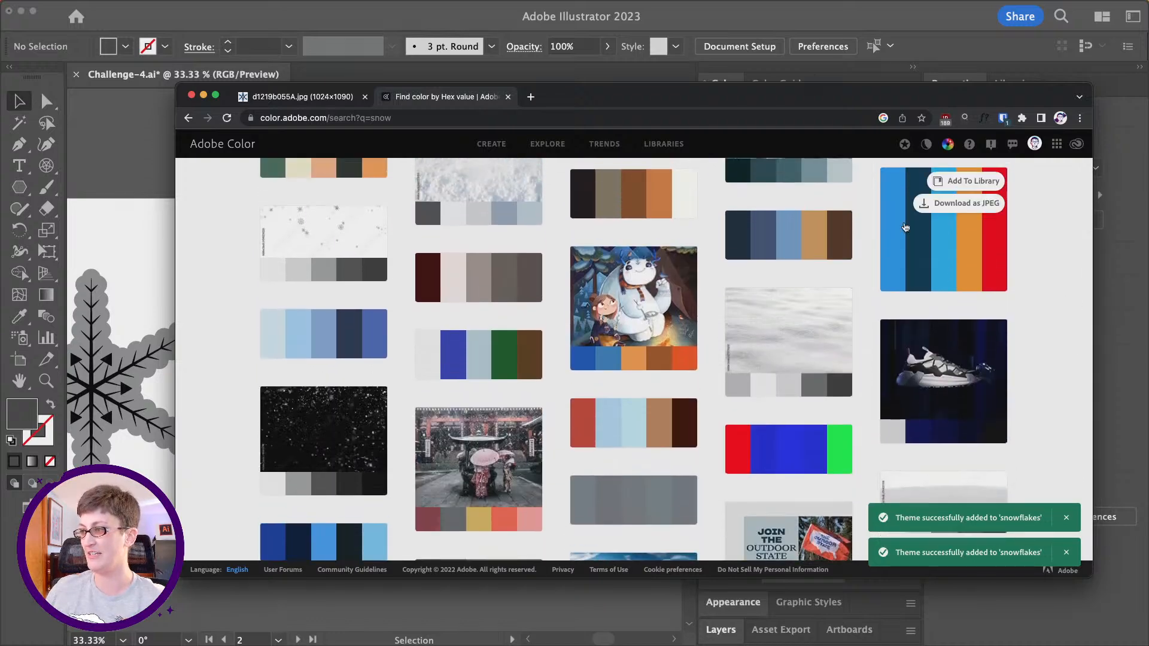
{"action": "scroll", "coordinate": [939, 234], "scroll_direction": "up", "scroll_amount": 2}
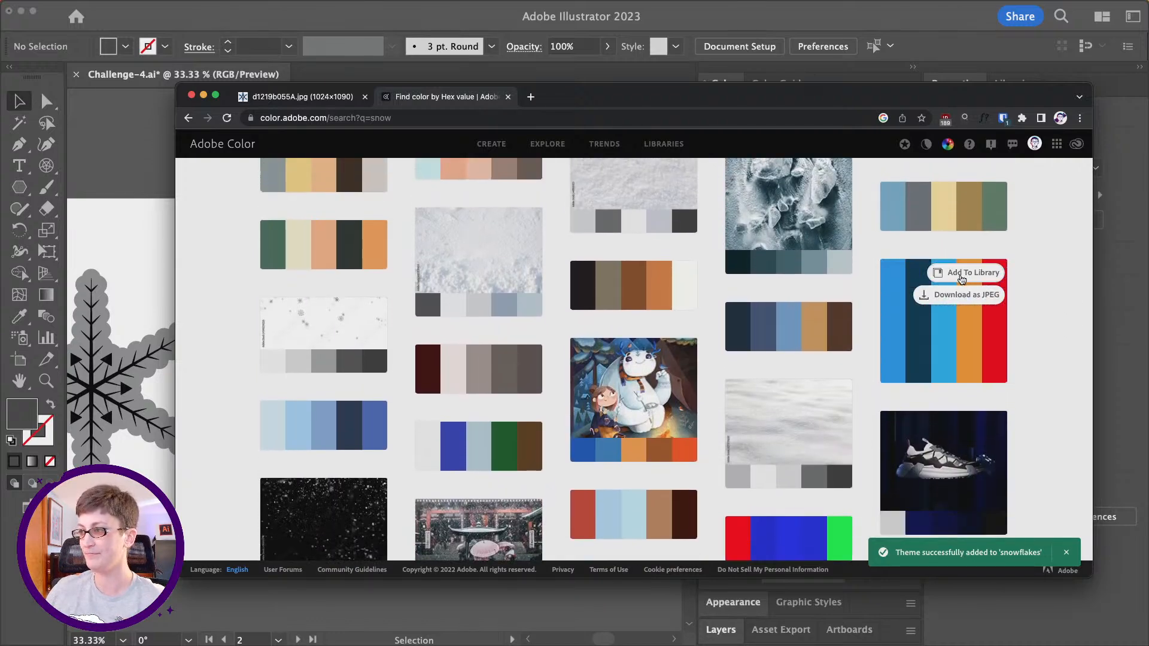
{"action": "left_click", "coordinate": [967, 275]}
{"action": "scroll", "coordinate": [967, 279], "scroll_direction": "down", "scroll_amount": 3}
{"action": "mouse_move", "coordinate": [428, 407]}
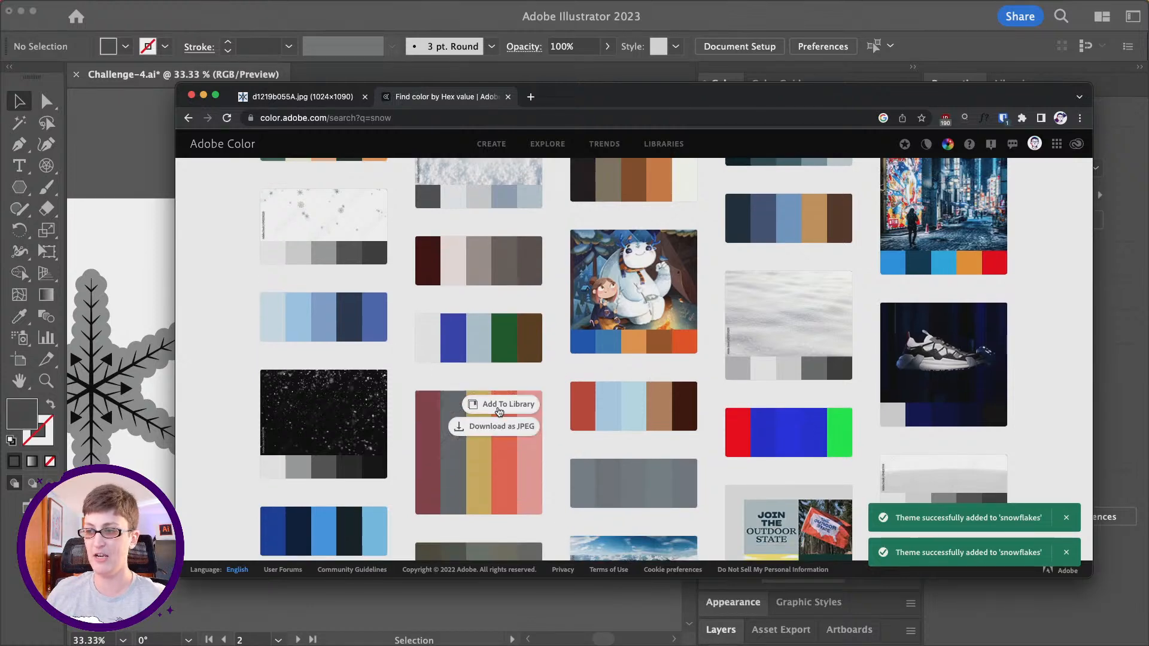
{"action": "left_click", "coordinate": [353, 383]}
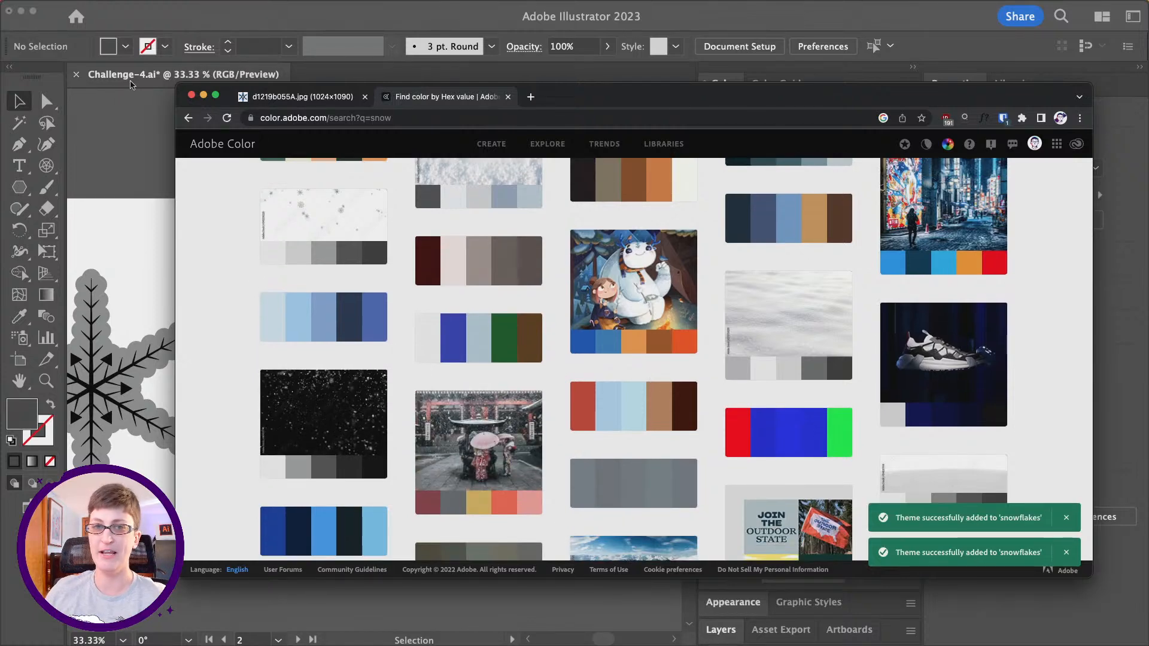
- Switch back to Adobe Illustrator and open the snowflakes library
{"action": "left_click", "coordinate": [133, 84]}
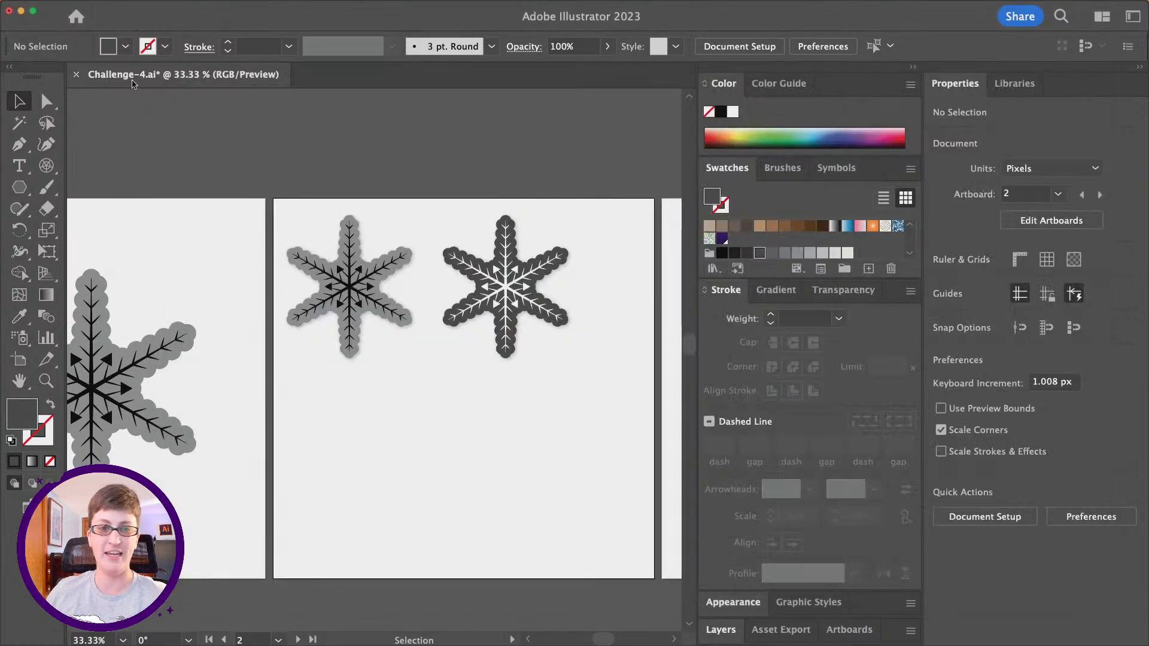
{"action": "left_click", "coordinate": [1012, 86]}
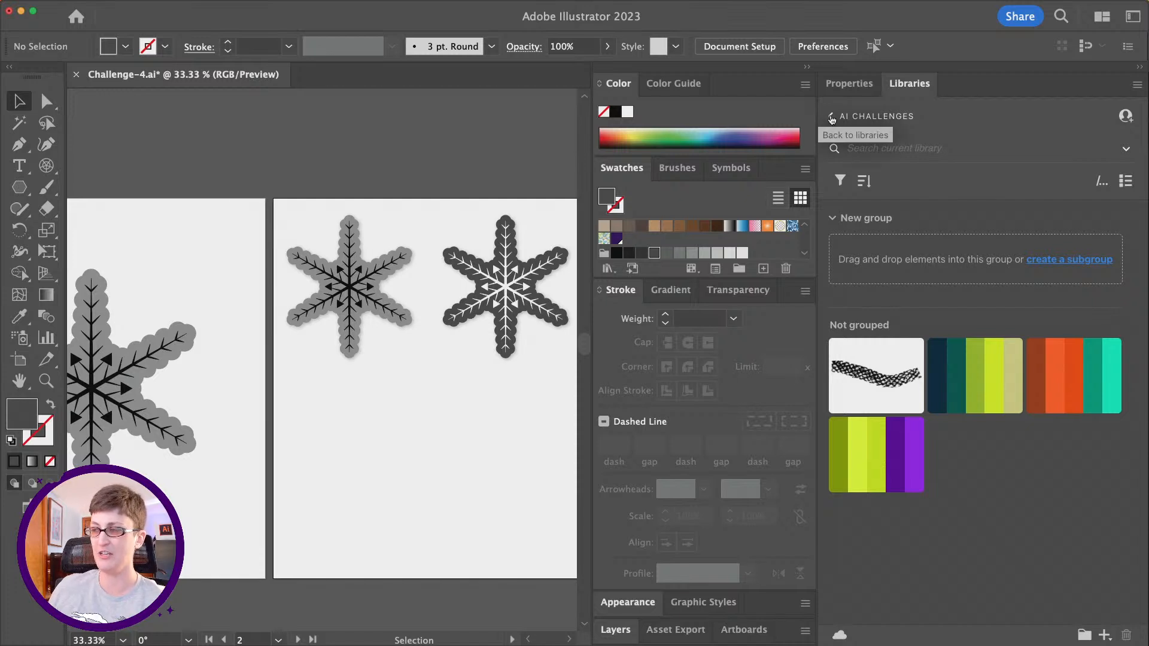
{"action": "left_click", "coordinate": [831, 118]}
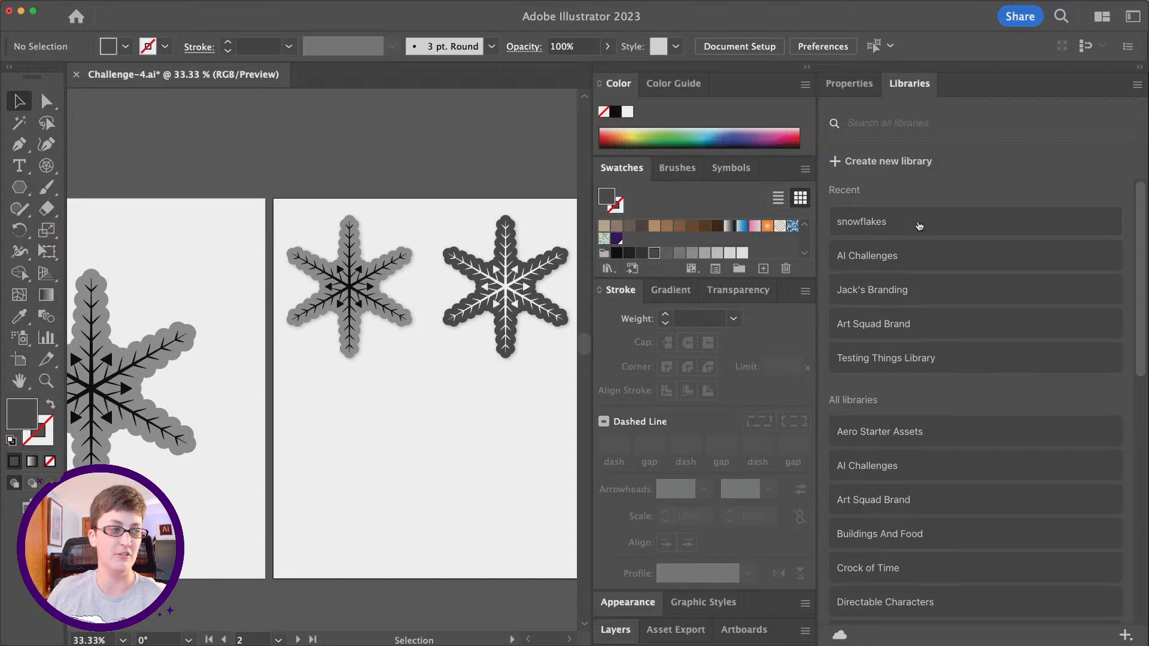
{"action": "left_click", "coordinate": [920, 225]}
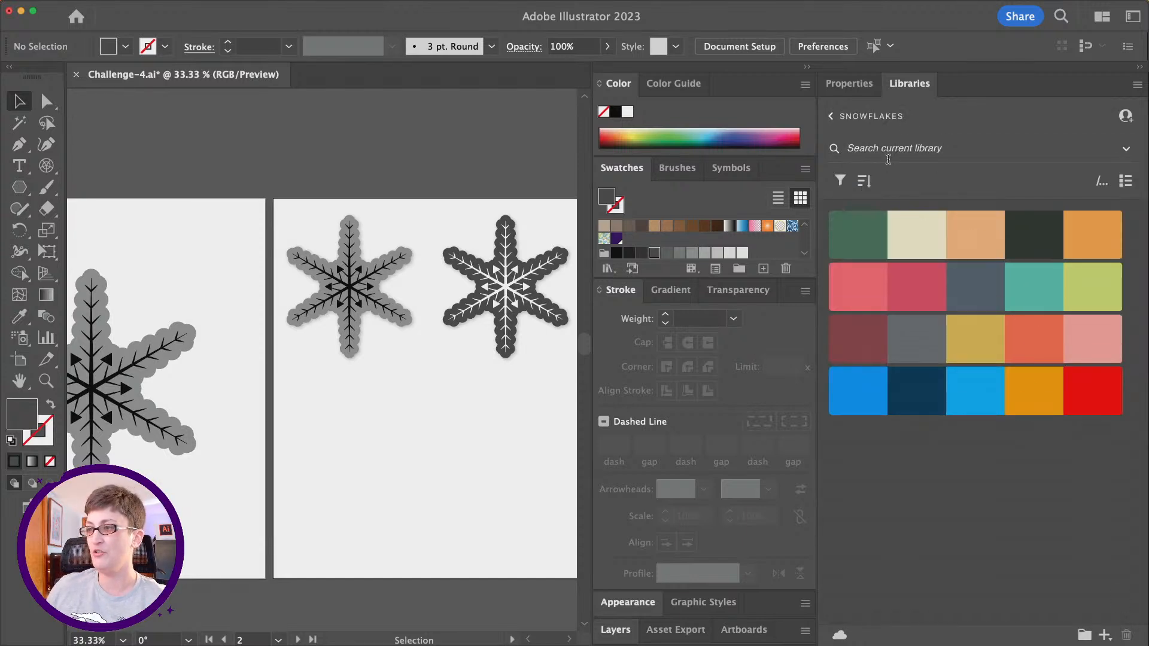
- Add all four themes from the snowflakes library, "have you ever" through "Snowy Alley", to the document swatches
{"action": "scroll", "coordinate": [716, 242], "scroll_direction": "down", "scroll_amount": 1}
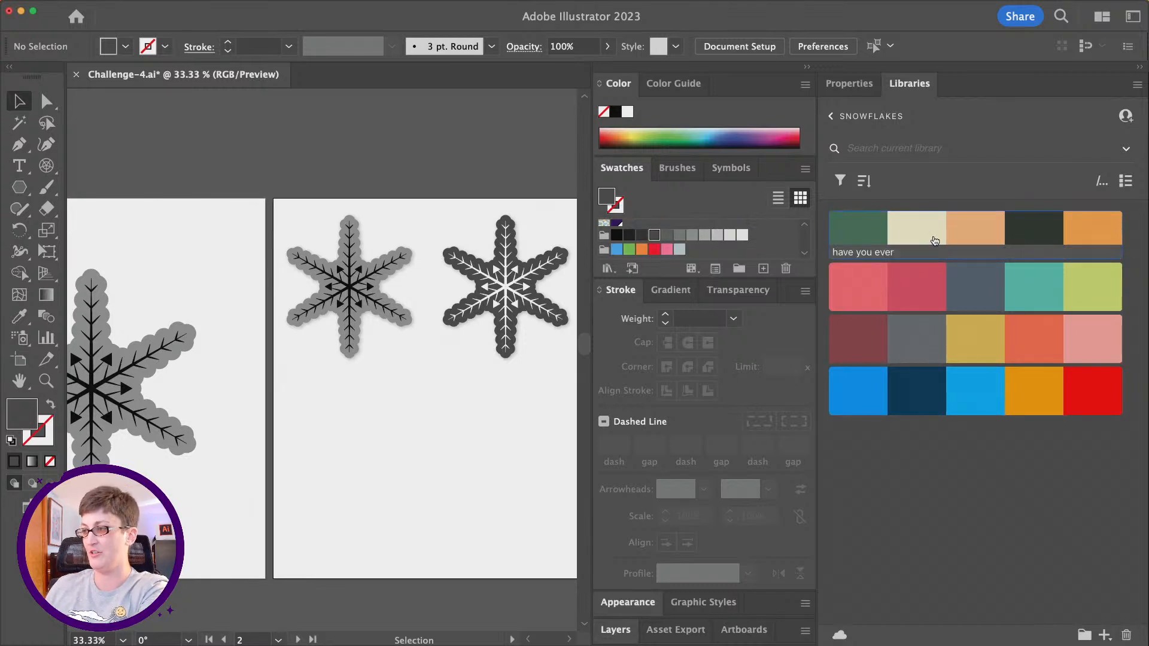
{"action": "mouse_move", "coordinate": [935, 241]}
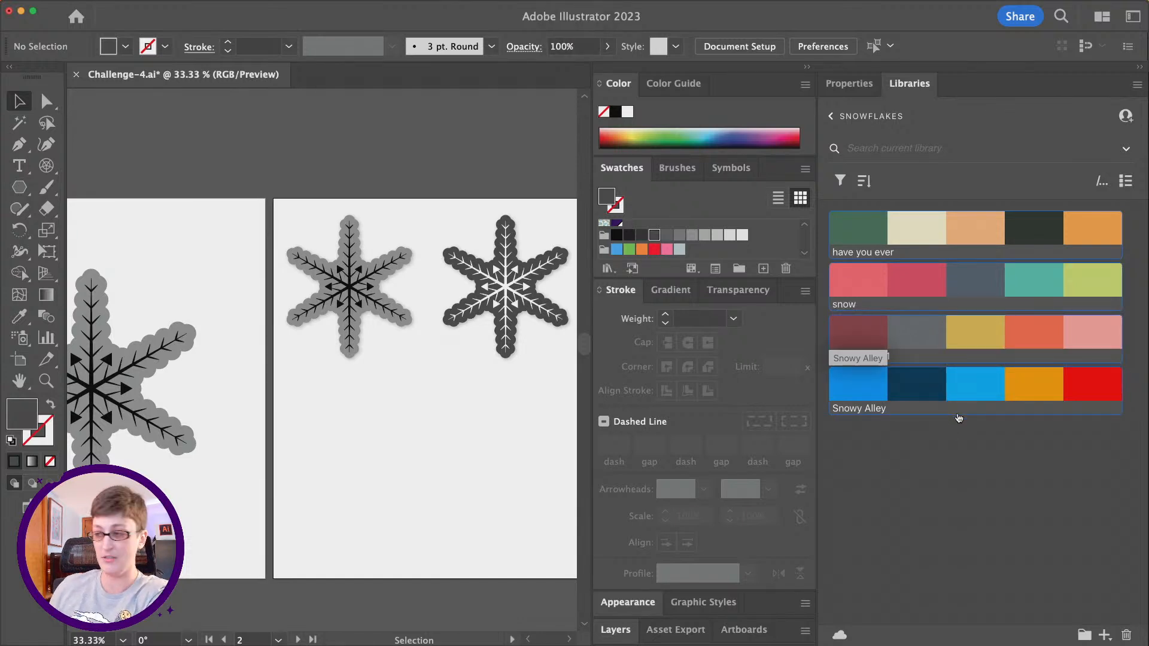
{"action": "right_click", "coordinate": [923, 242]}
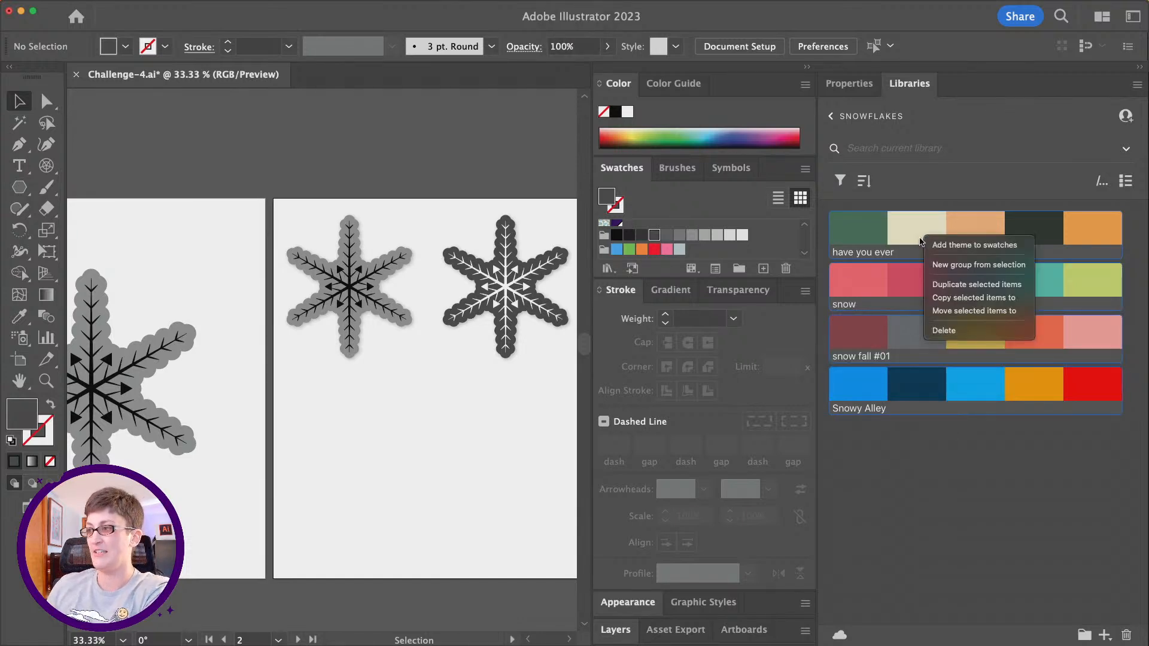
{"action": "left_click", "coordinate": [948, 247]}
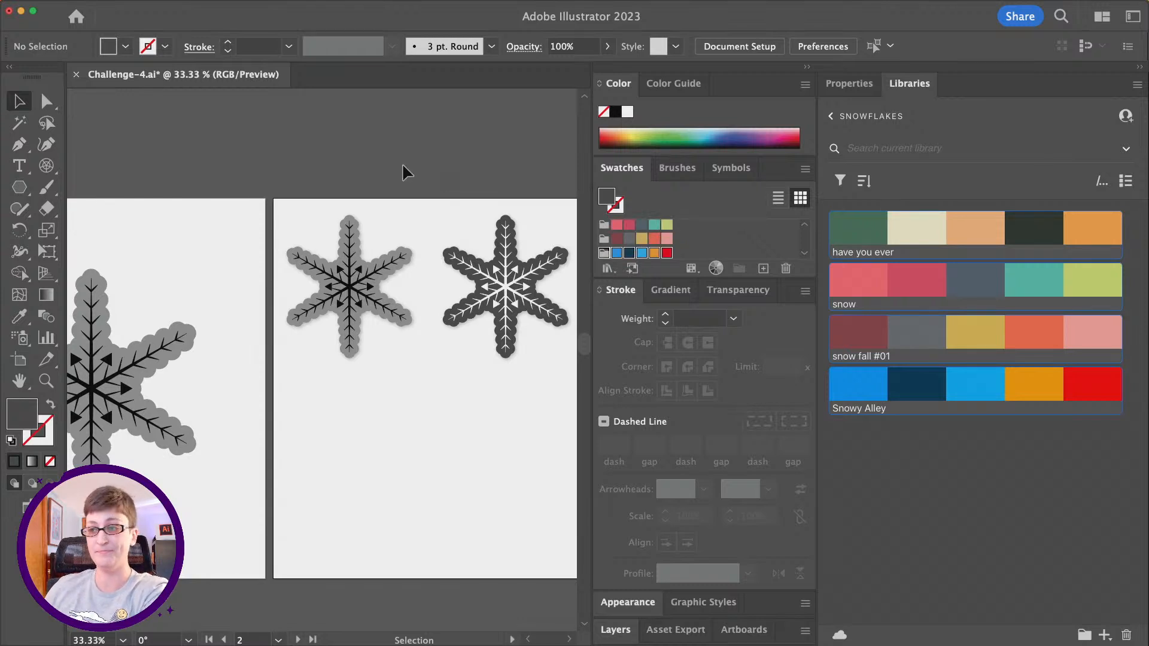
- Select both snowflakes on the second artboard and open Recolor Artwork for them
{"action": "scroll", "coordinate": [404, 172], "scroll_direction": "right", "scroll_amount": 3}
{"action": "scroll", "coordinate": [403, 171], "scroll_direction": "down", "scroll_amount": 2}
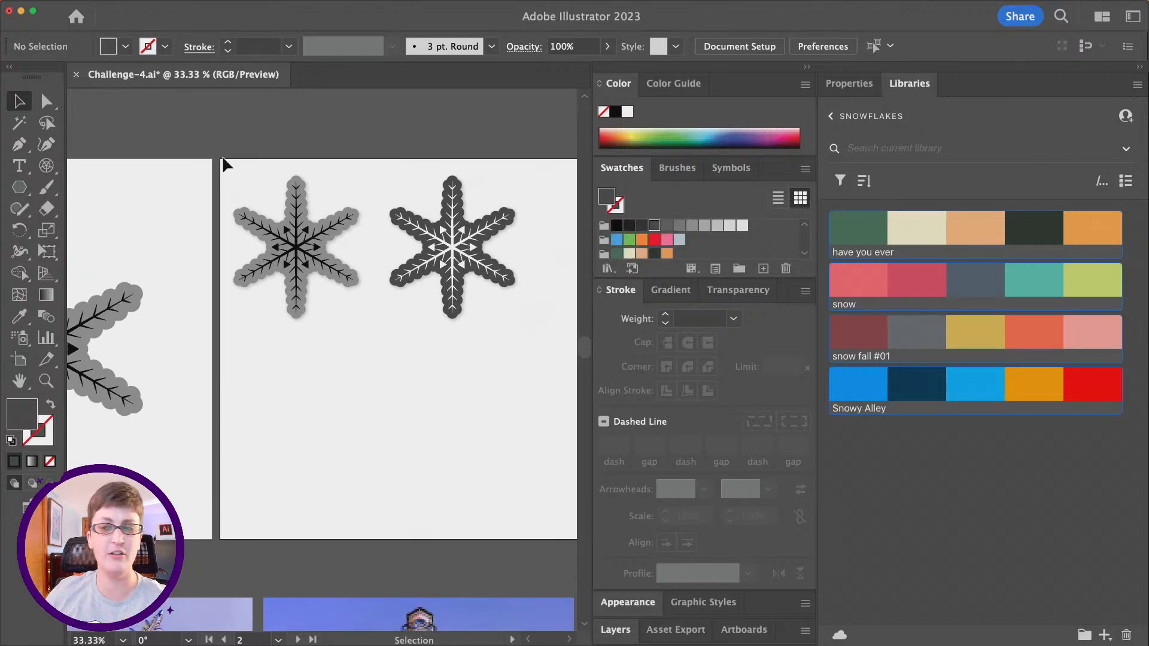
{"action": "left_click_drag", "start_coordinate": [222, 148], "coordinate": [362, 336]}
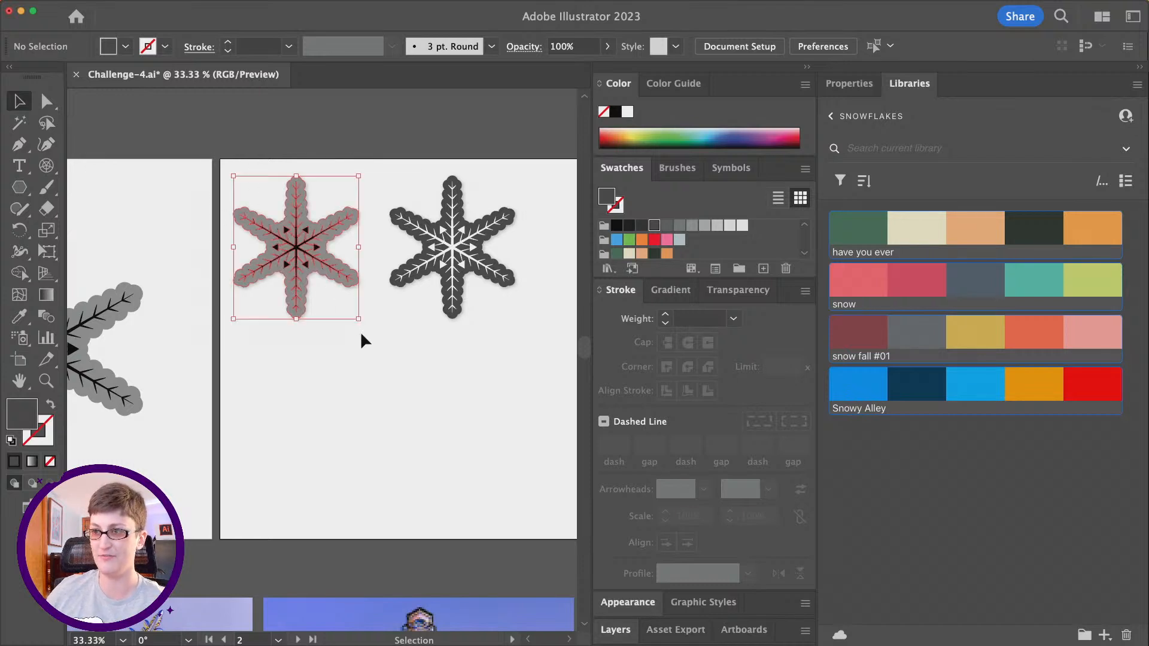
{"action": "left_click", "coordinate": [225, 146]}
{"action": "scroll", "coordinate": [227, 150], "scroll_direction": "right", "scroll_amount": 2}
{"action": "left_click_drag", "start_coordinate": [178, 141], "coordinate": [499, 333]}
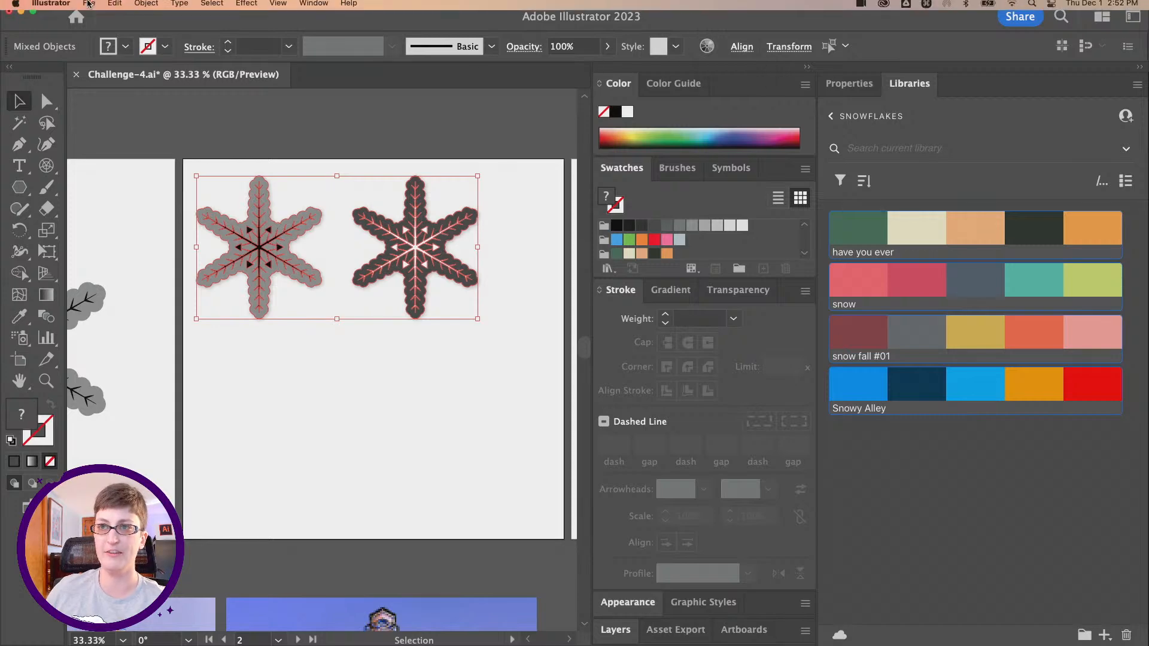
{"action": "left_click", "coordinate": [115, 7]}
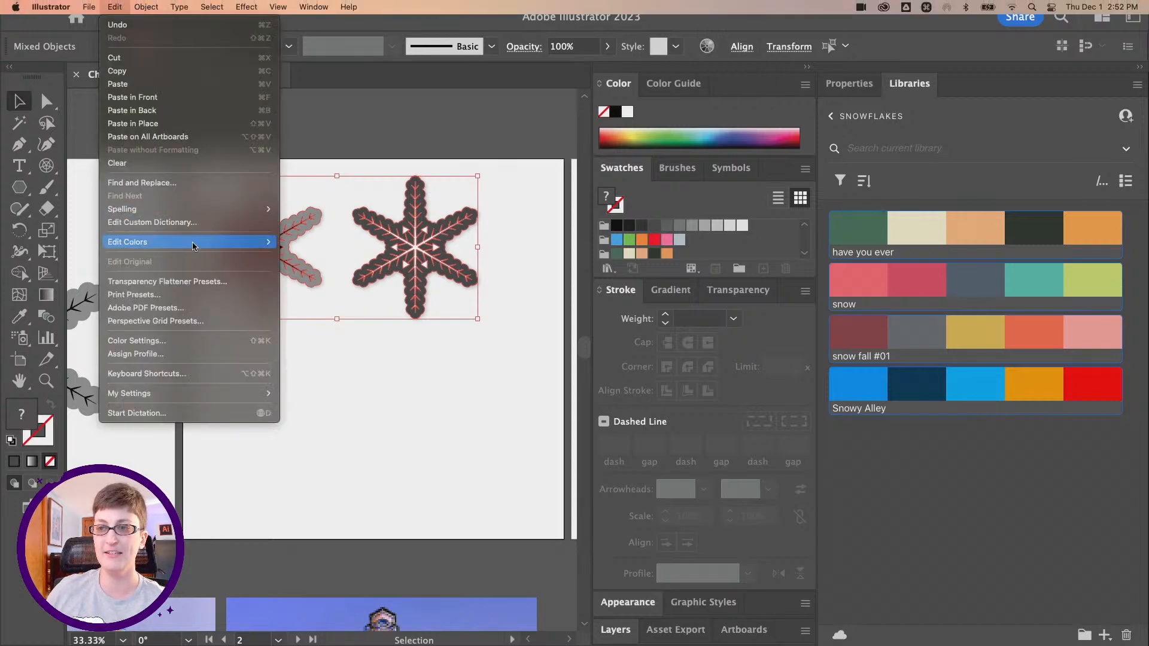
{"action": "mouse_move", "coordinate": [251, 242]}
{"action": "left_click", "coordinate": [359, 242]}
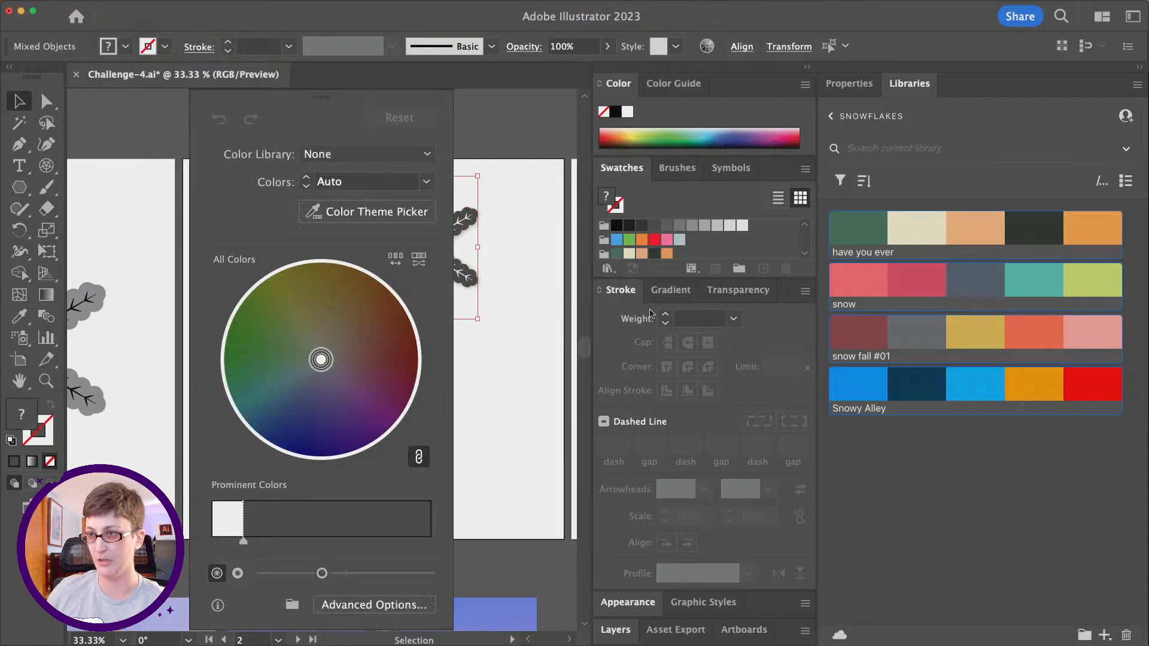
- Move the Recolor Artwork dialog off the snowflakes, show the object properties, and collapse the Color, Swatches and Stroke panels
{"action": "mouse_move", "coordinate": [331, 112]}
{"action": "left_mouse_down"}
{"action": "mouse_move", "coordinate": [833, 106]}
{"action": "mouse_move", "coordinate": [781, 100]}
{"action": "left_mouse_up"}
{"action": "left_click", "coordinate": [848, 83]}
{"action": "left_click", "coordinate": [913, 67]}
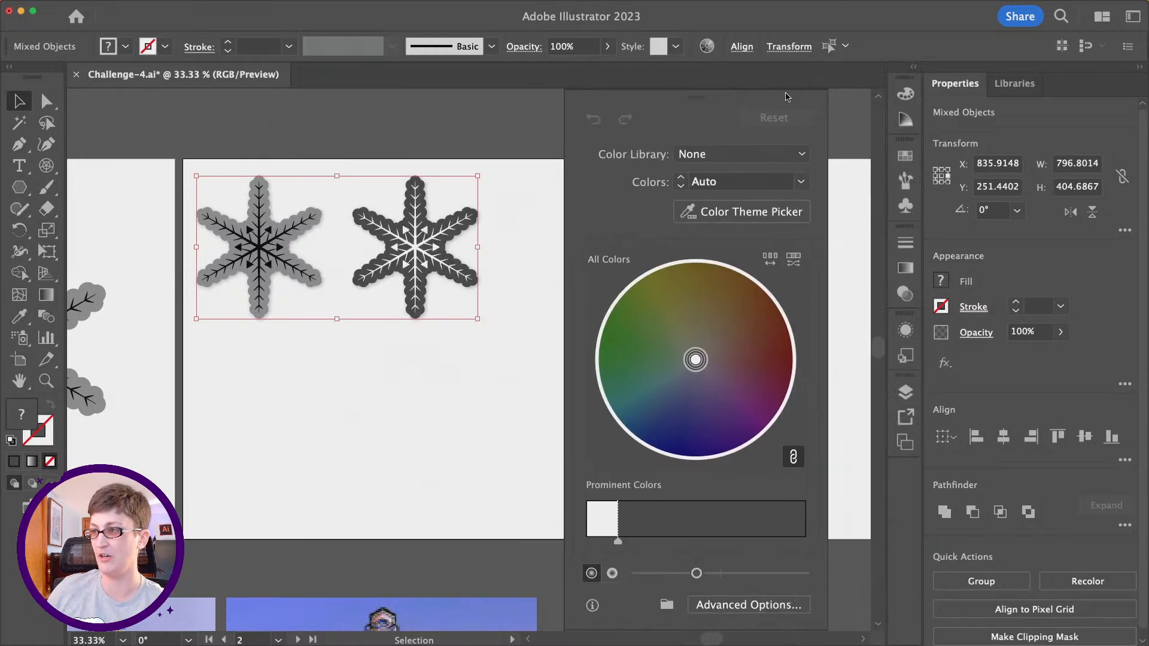
- Recolor both snowflakes with the "snow" color group, shuffling the color order until one is pink and the other teal
{"action": "left_click", "coordinate": [757, 154]}
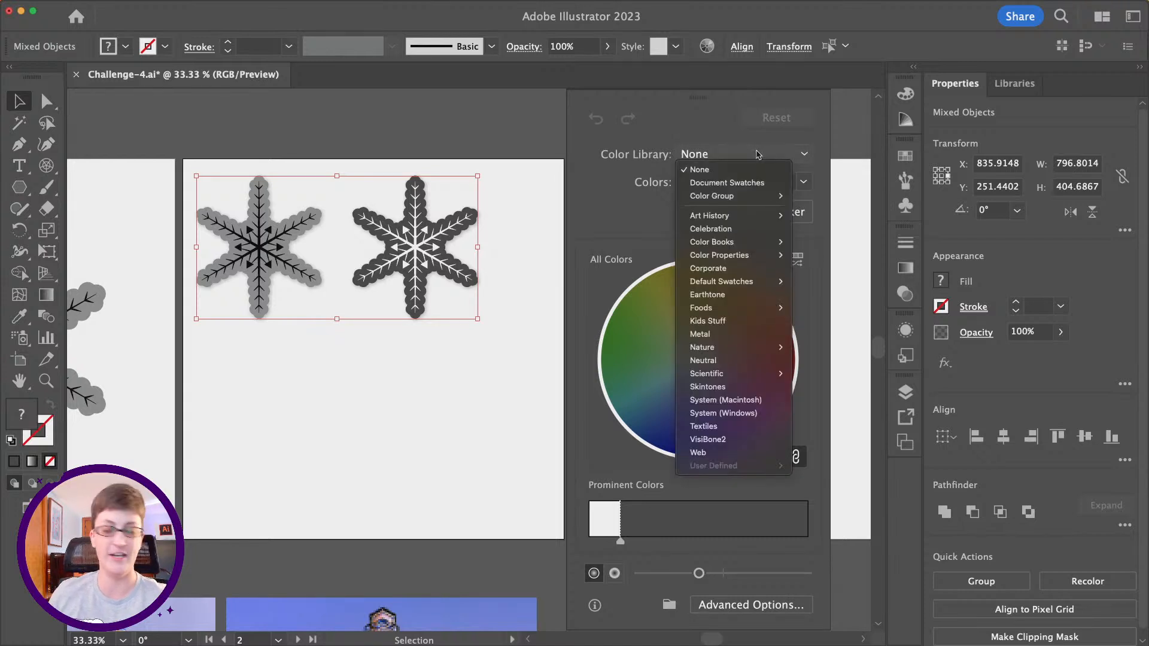
{"action": "mouse_move", "coordinate": [727, 194]}
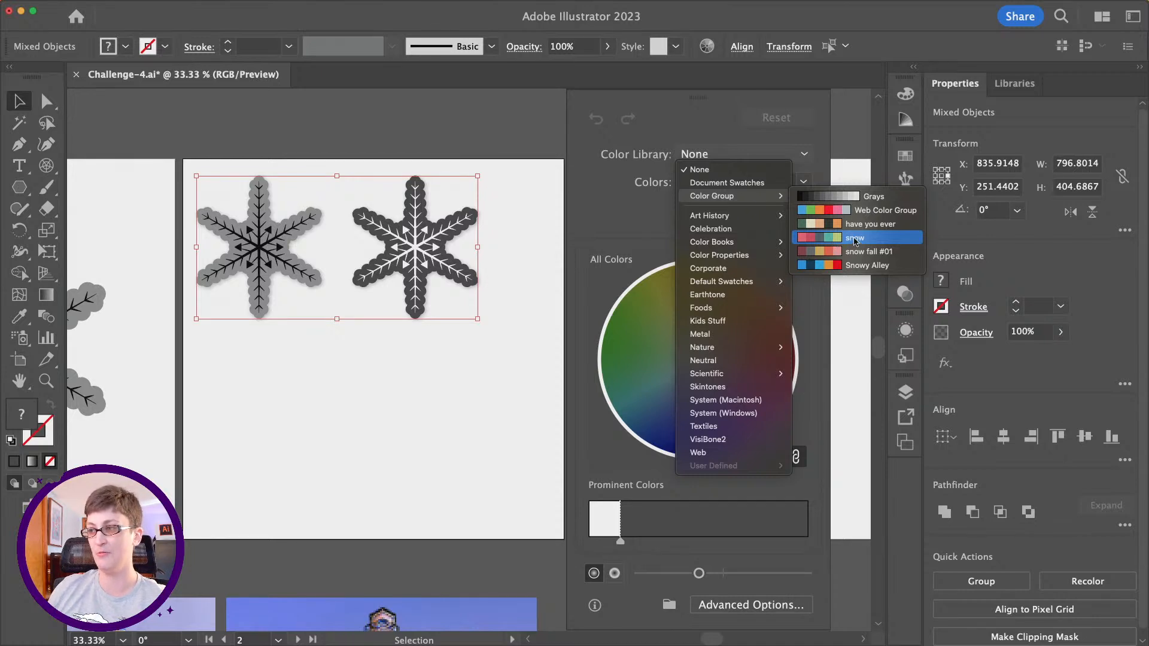
{"action": "left_click", "coordinate": [855, 238]}
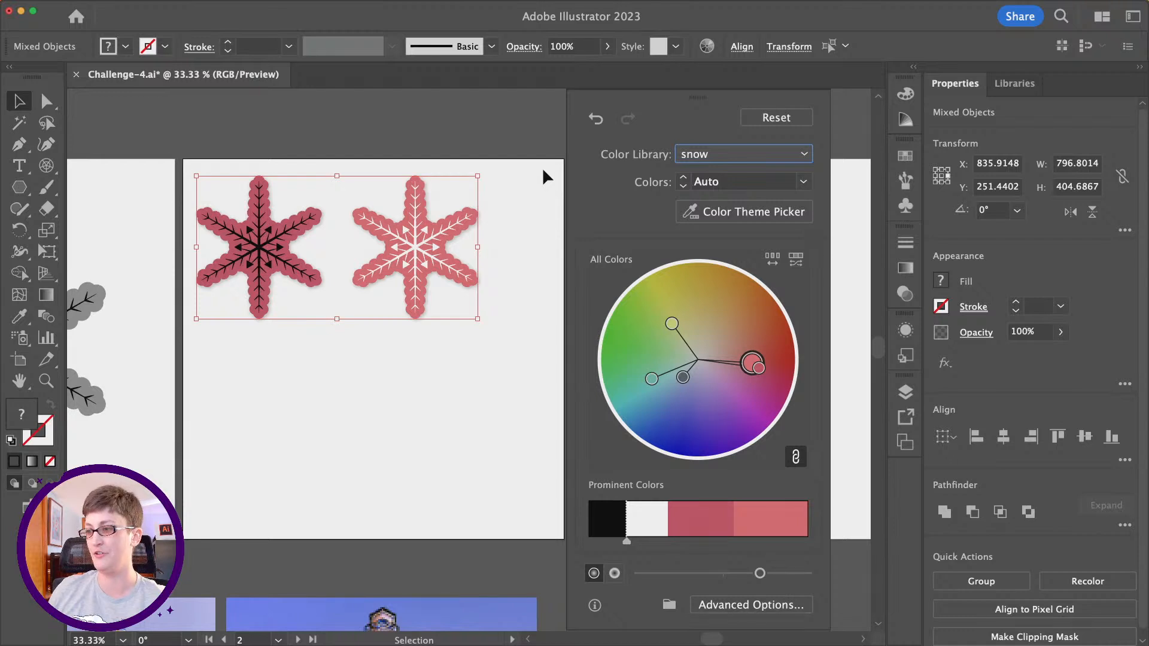
{"action": "left_click", "coordinate": [772, 258]}
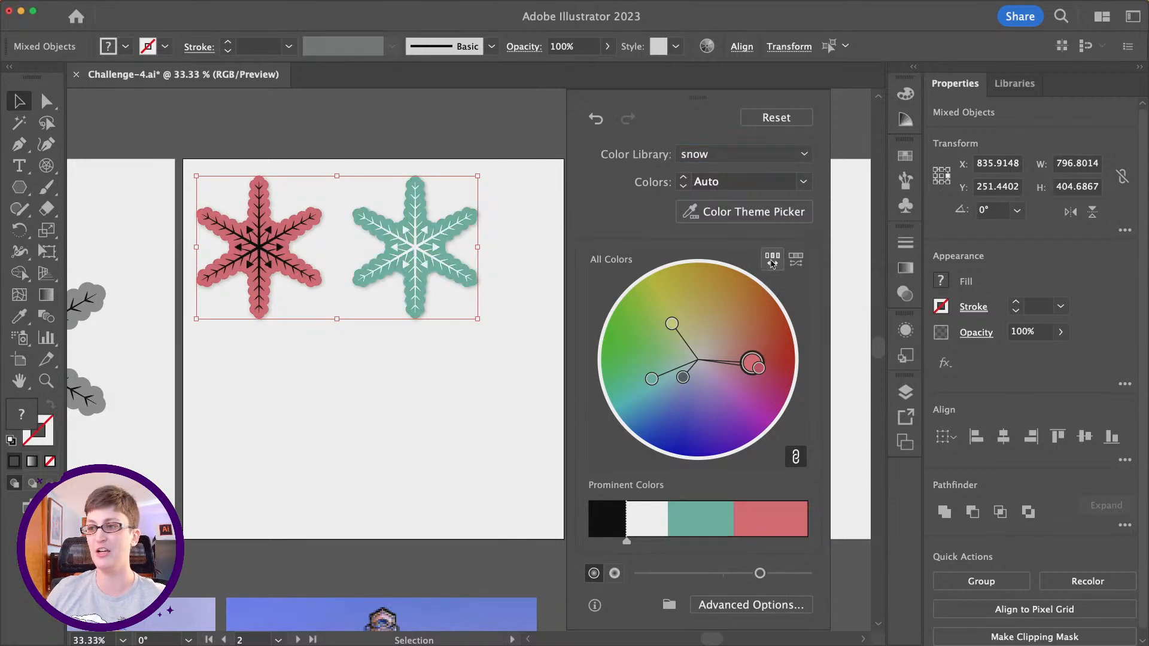
{"action": "left_click", "coordinate": [772, 259]}
{"action": "left_click", "coordinate": [772, 258]}
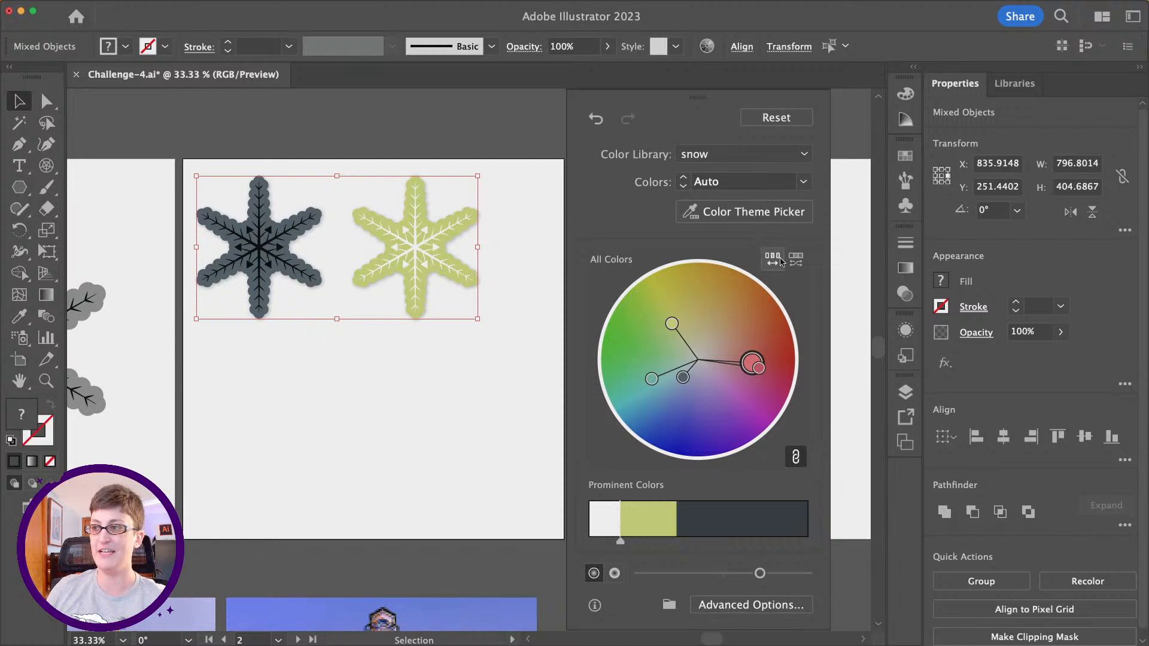
{"action": "left_click", "coordinate": [780, 262]}
{"action": "left_click", "coordinate": [777, 262]}
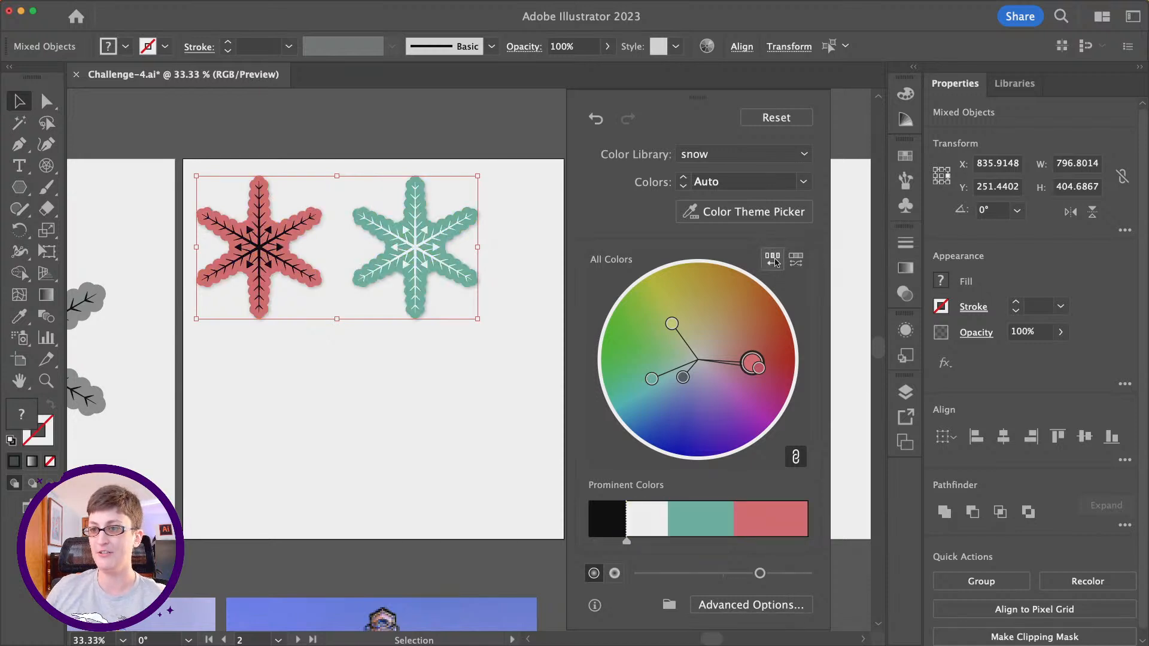
{"action": "scroll", "coordinate": [401, 371], "scroll_direction": "down", "scroll_amount": 2}
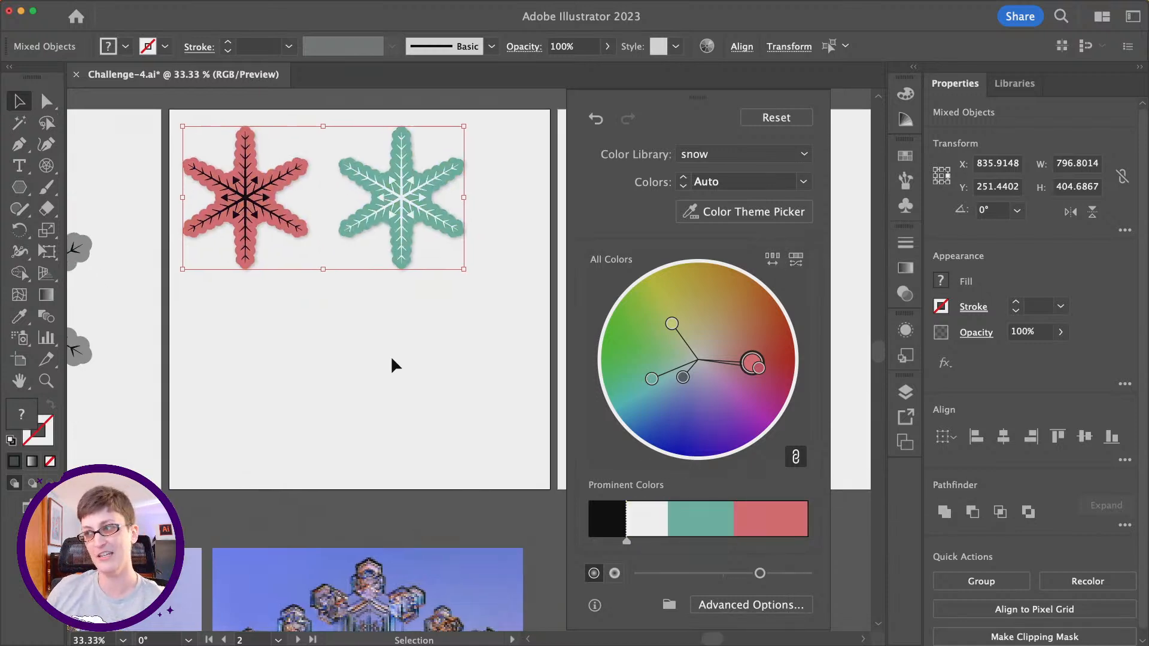
{"action": "scroll", "coordinate": [393, 359], "scroll_direction": "up", "scroll_amount": 2}
- Try darkening the recolored snowflakes with the brightness adjustment, and brighten them back up
{"action": "mouse_move", "coordinate": [699, 99]}
{"action": "left_mouse_down"}
{"action": "mouse_move", "coordinate": [692, 130]}
{"action": "mouse_move", "coordinate": [643, 3]}
{"action": "mouse_move", "coordinate": [654, 258]}
{"action": "mouse_move", "coordinate": [669, 127]}
{"action": "mouse_move", "coordinate": [687, 95]}
{"action": "left_mouse_up"}
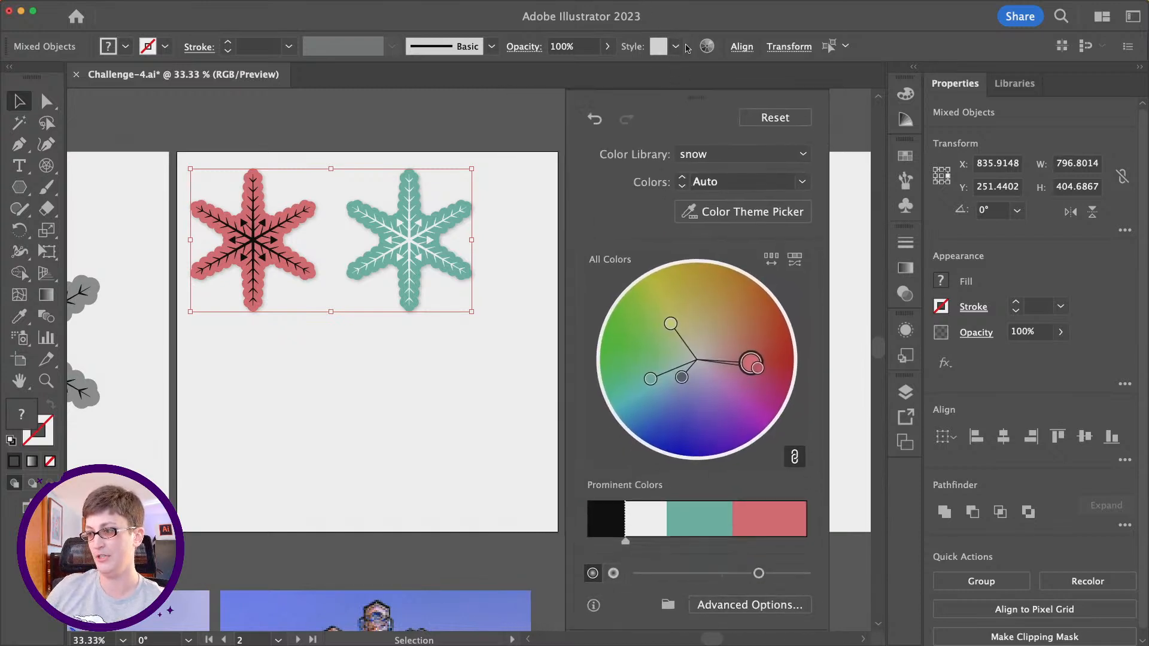
{"action": "left_click", "coordinate": [594, 573]}
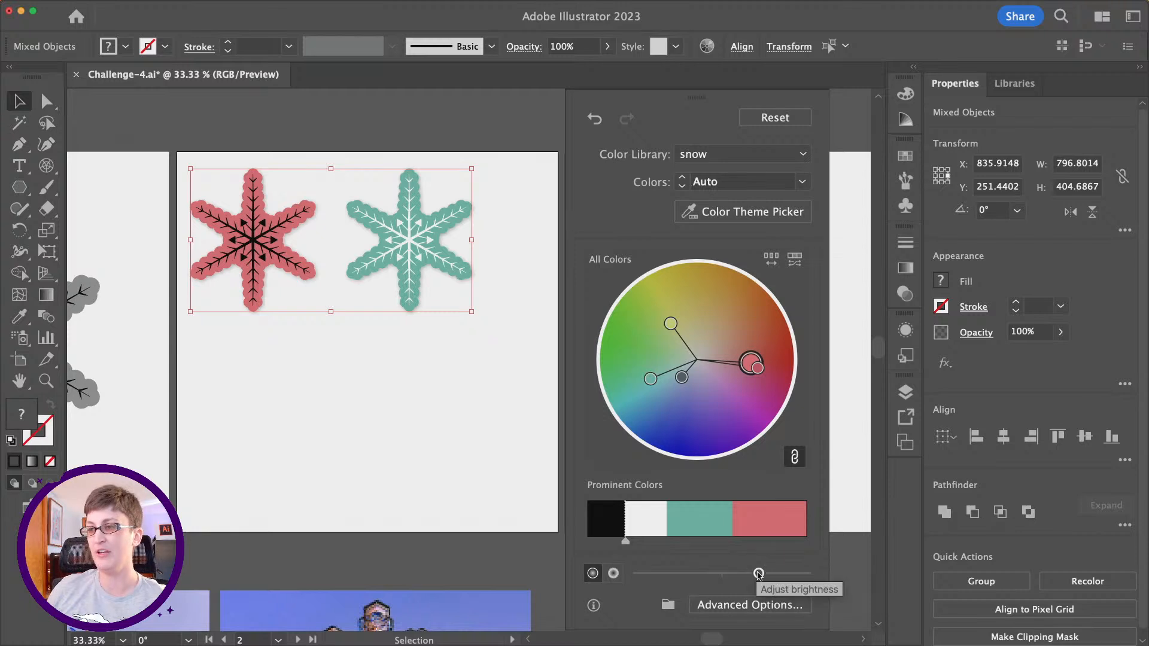
{"action": "left_click_drag", "start_coordinate": [759, 573], "coordinate": [700, 578]}
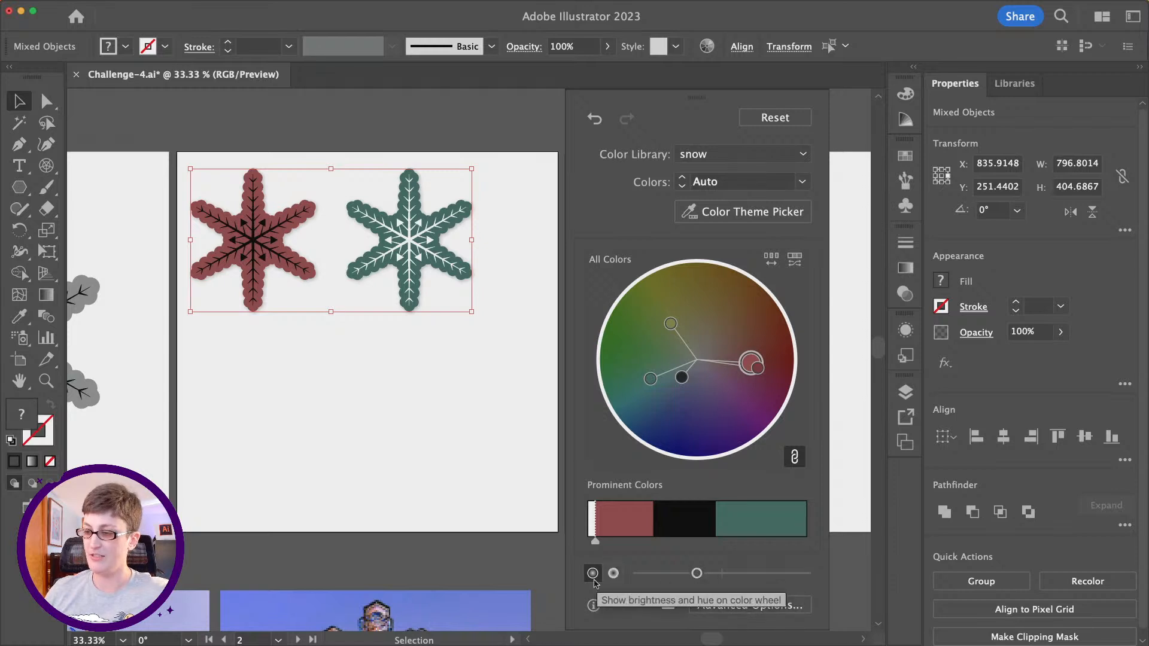
{"action": "left_click_drag", "start_coordinate": [695, 575], "coordinate": [751, 575]}
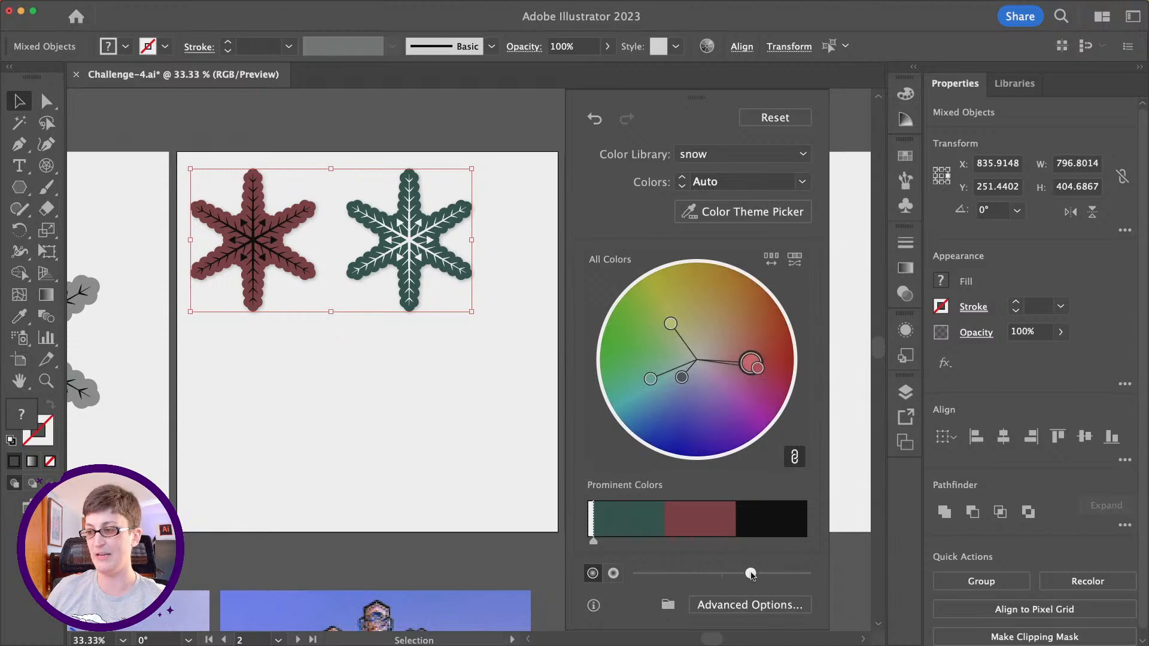
- Try raising the saturation of the recolored snowflakes, and reset them to their original colors
{"action": "left_click", "coordinate": [615, 578]}
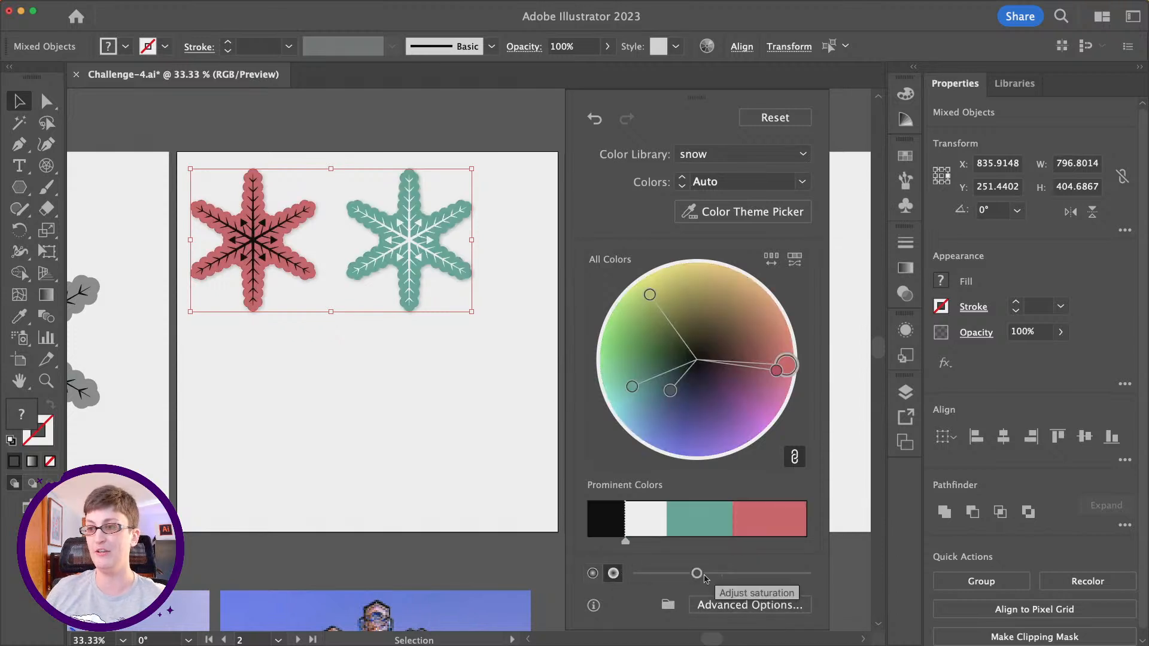
{"action": "left_click_drag", "start_coordinate": [704, 576], "coordinate": [746, 576]}
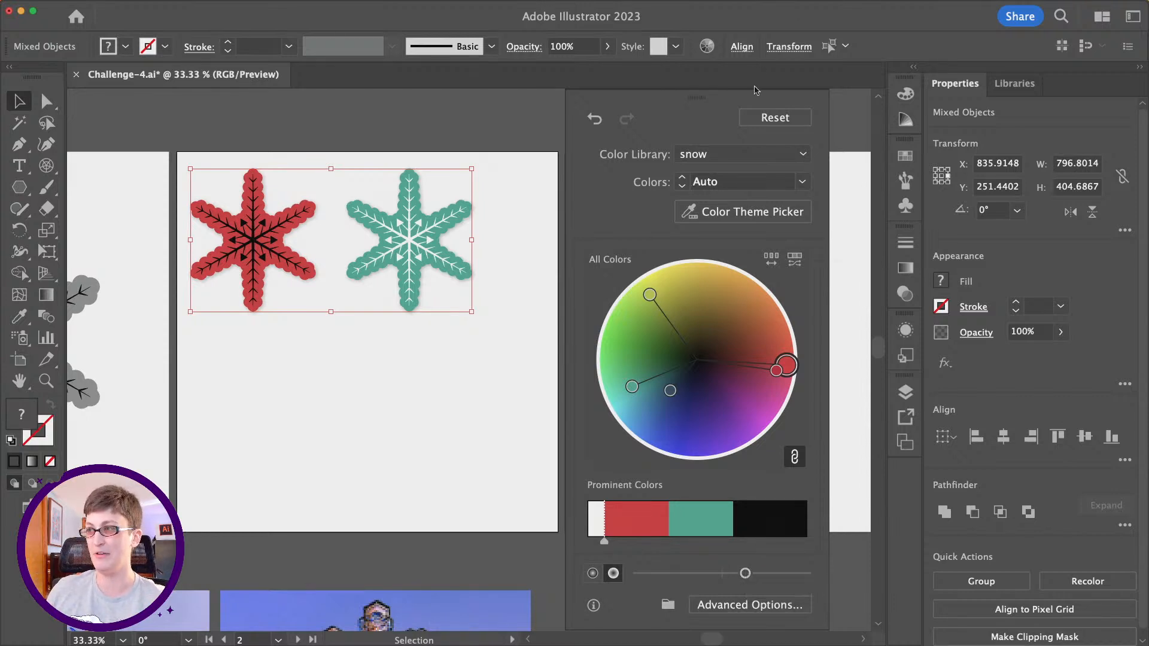
{"action": "left_click", "coordinate": [761, 124]}
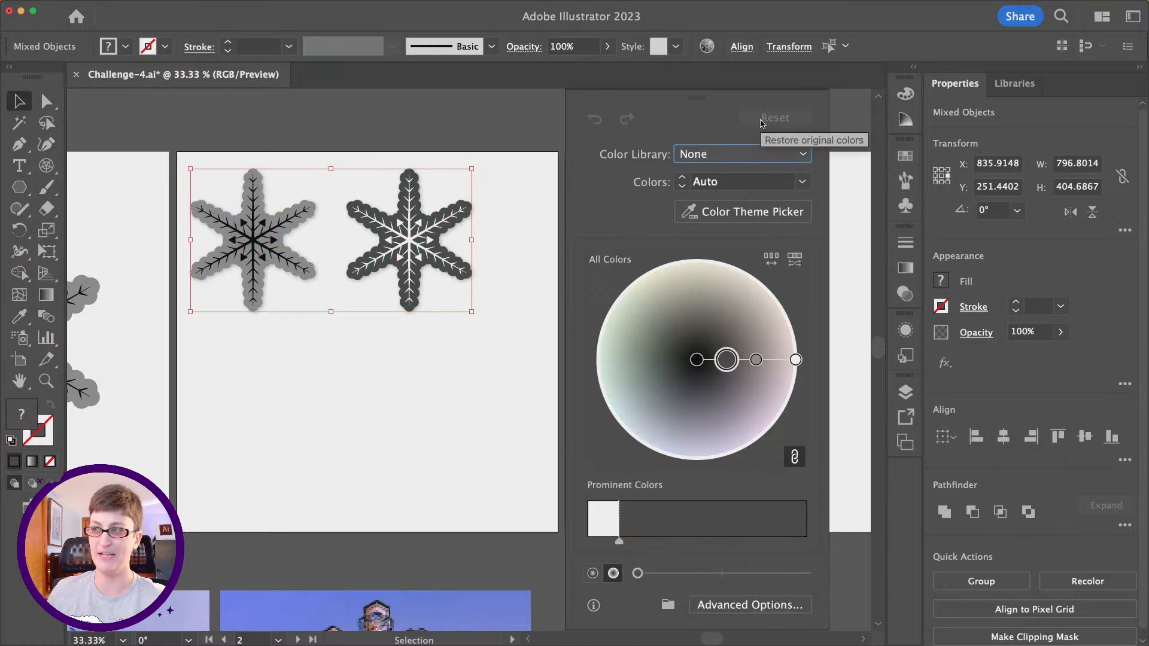
- Apply the "snow" color group to both snowflakes, shuffle the order to yellow-green and crimson, and close the recoloring
{"action": "left_click", "coordinate": [799, 157]}
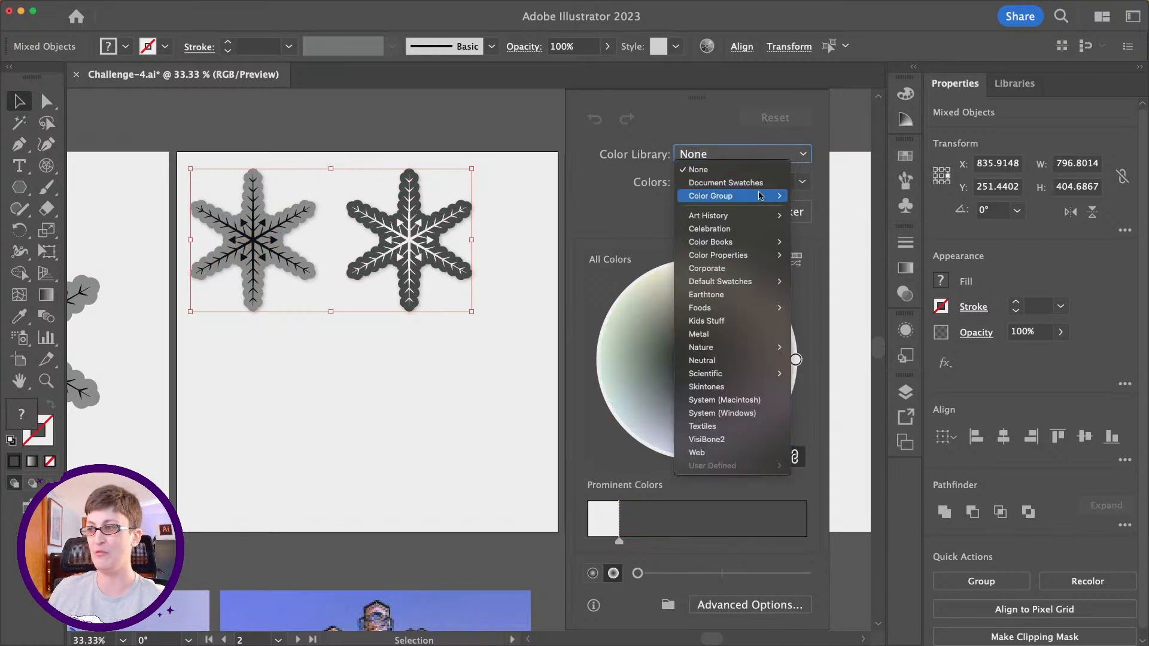
{"action": "mouse_move", "coordinate": [760, 196]}
{"action": "left_click", "coordinate": [839, 237]}
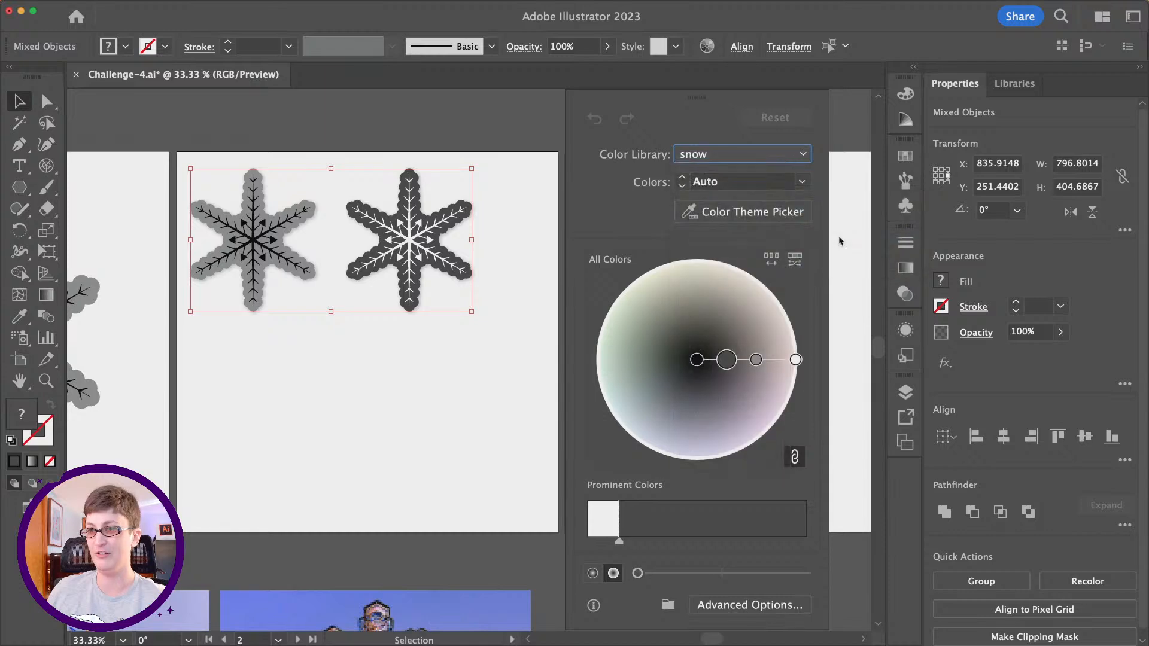
{"action": "left_click", "coordinate": [771, 259]}
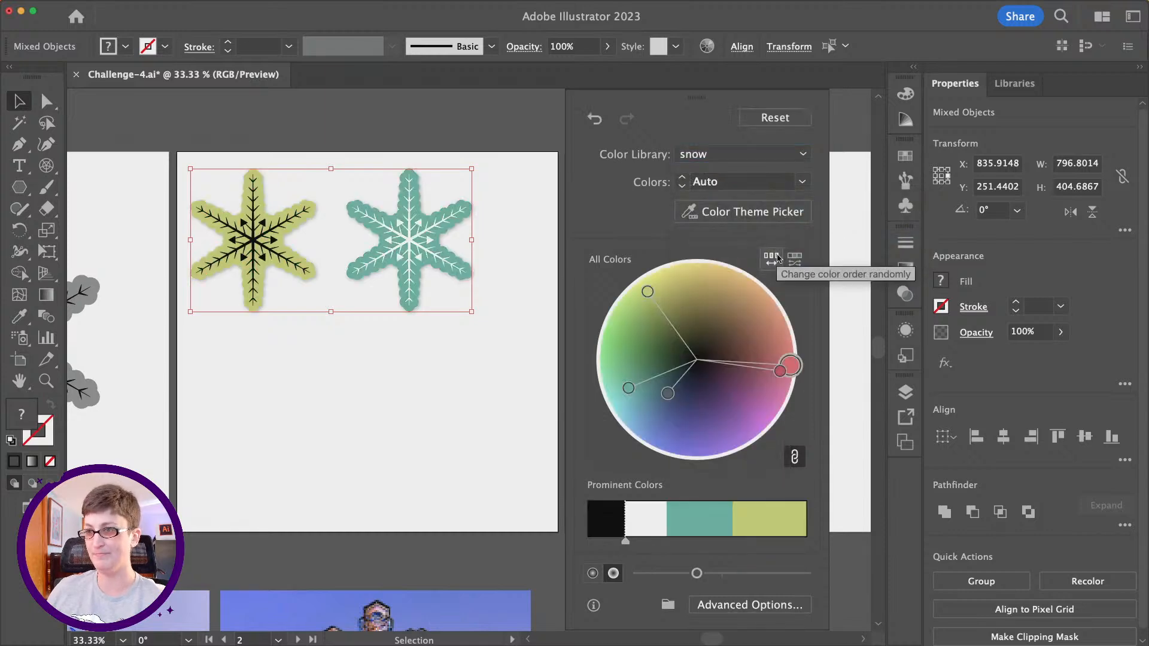
{"action": "left_click", "coordinate": [772, 258]}
{"action": "left_click", "coordinate": [495, 235]}
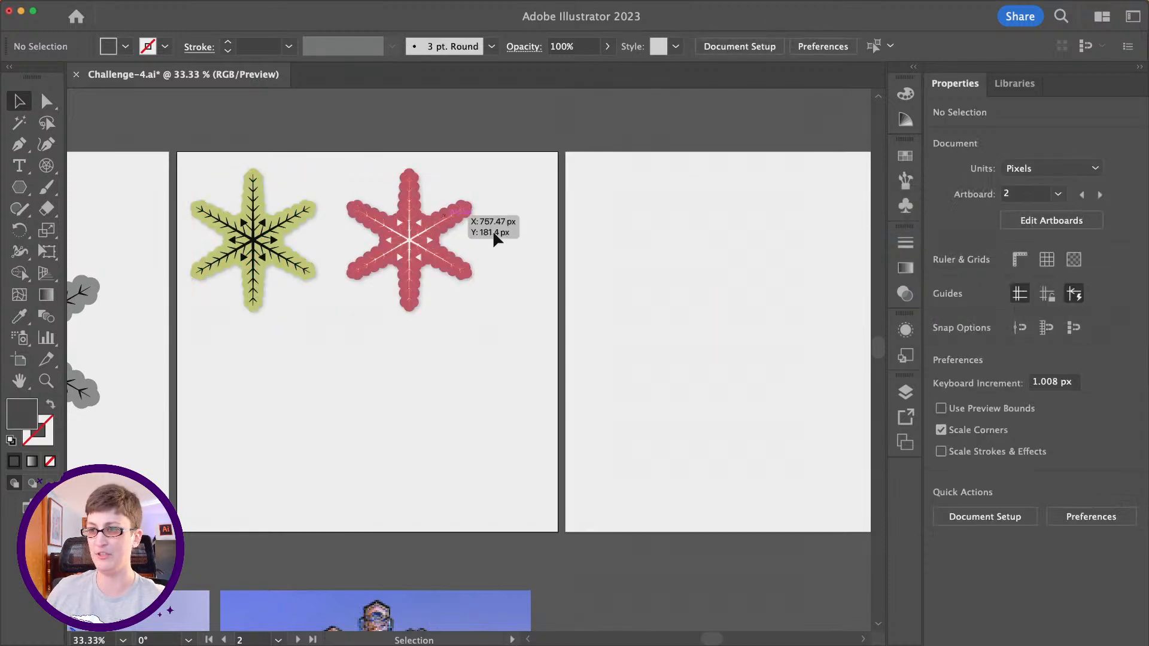
- Open Export for Screens with the format kept at PNG, and move the dialog so all its options are visible
{"action": "scroll", "coordinate": [567, 267], "scroll_direction": "left", "scroll_amount": 5}
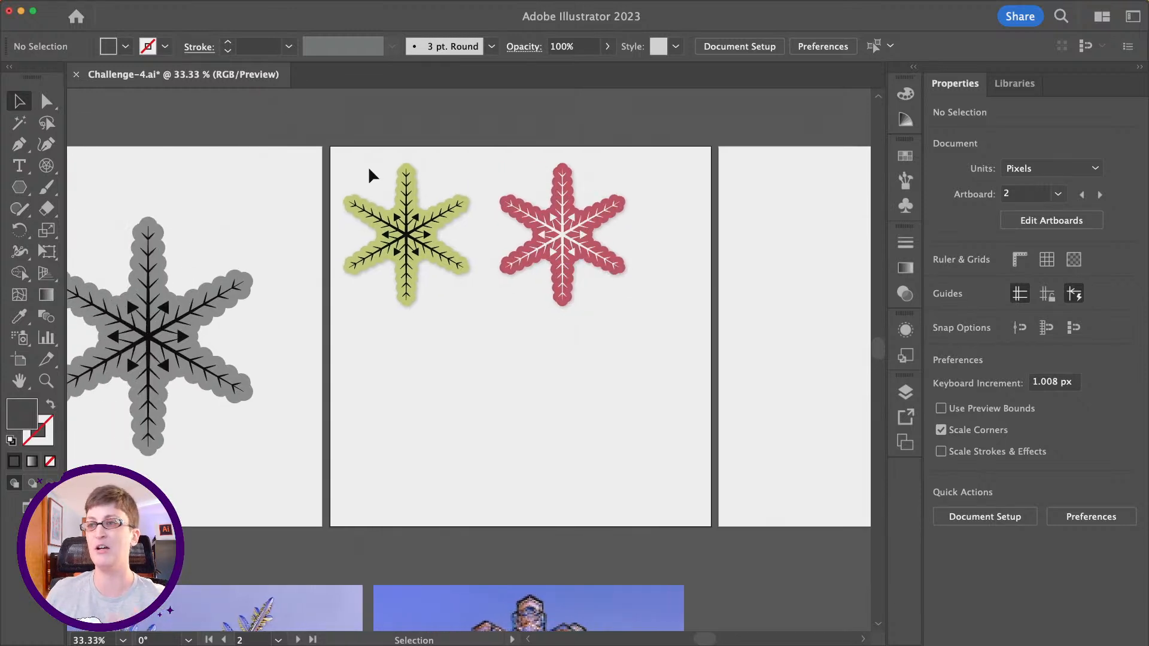
{"action": "mouse_move", "coordinate": [75, 3]}
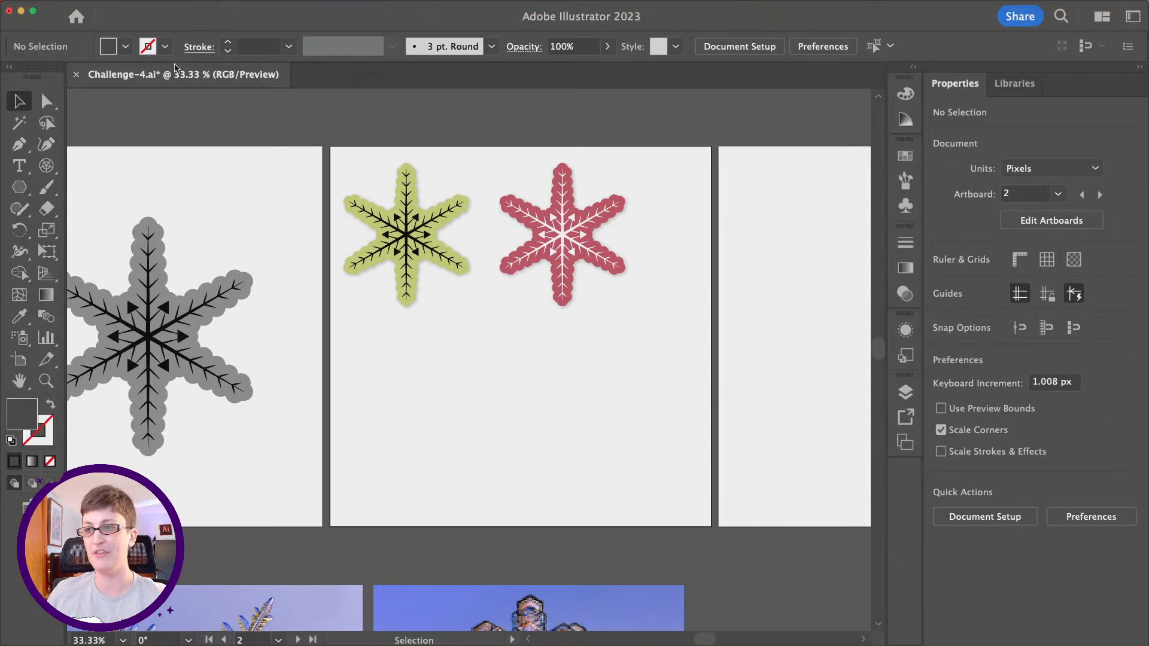
{"action": "left_click", "coordinate": [88, 7]}
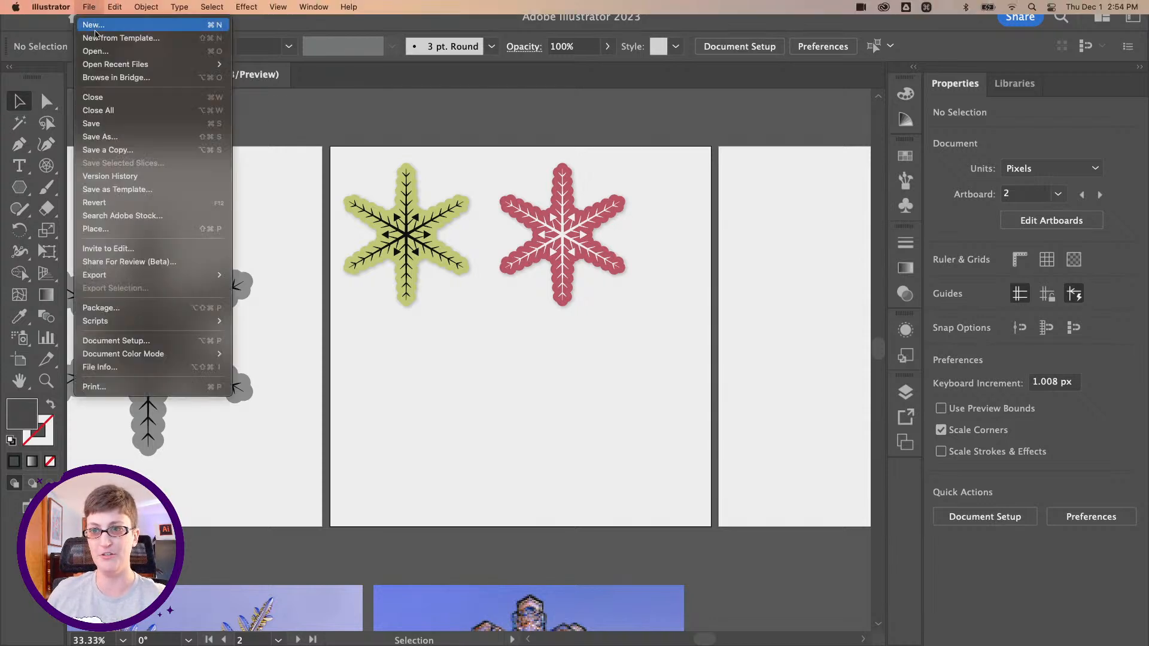
{"action": "mouse_move", "coordinate": [178, 275]}
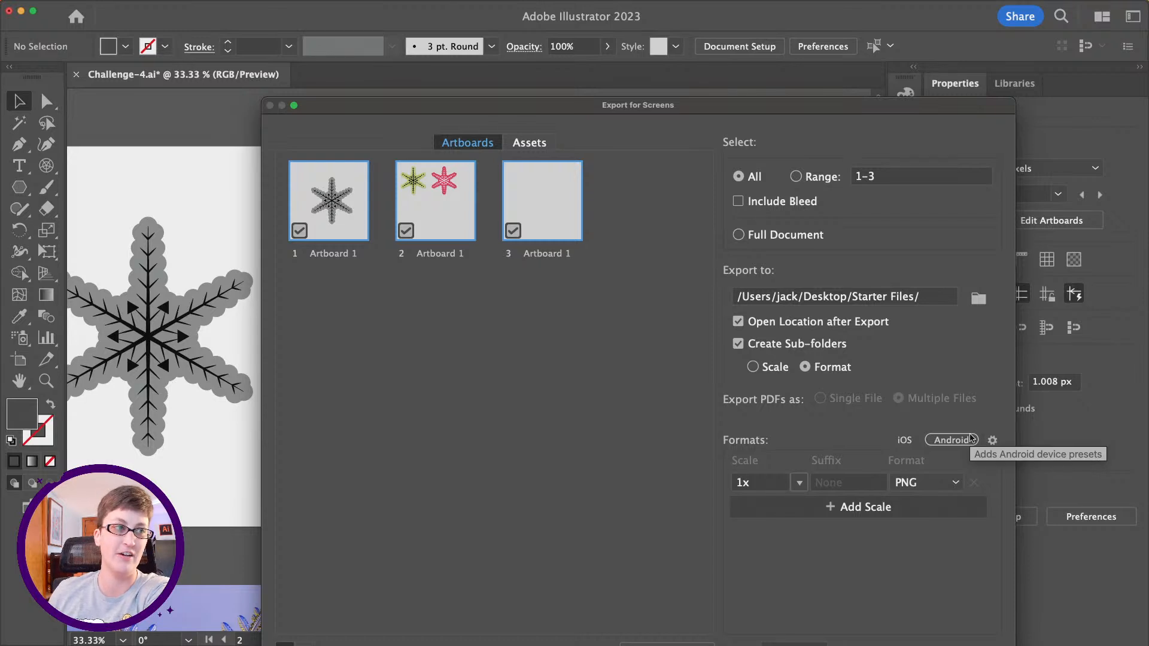
{"action": "left_click", "coordinate": [925, 484]}
{"action": "left_click", "coordinate": [925, 485]}
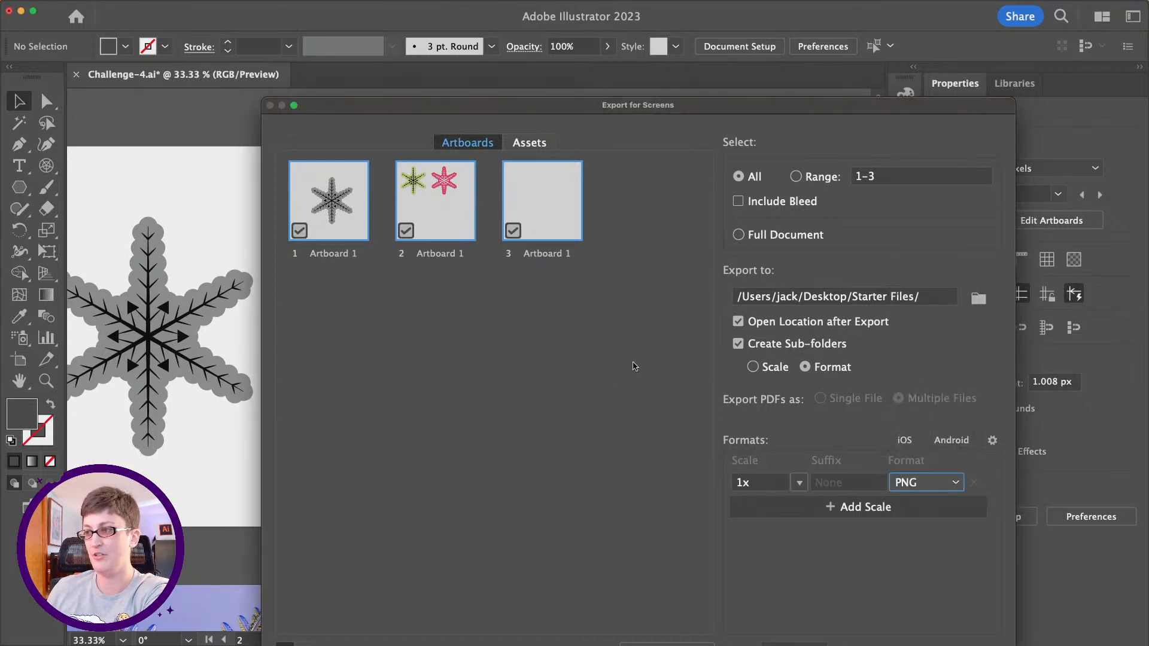
{"action": "left_click_drag", "start_coordinate": [528, 99], "coordinate": [468, 41]}
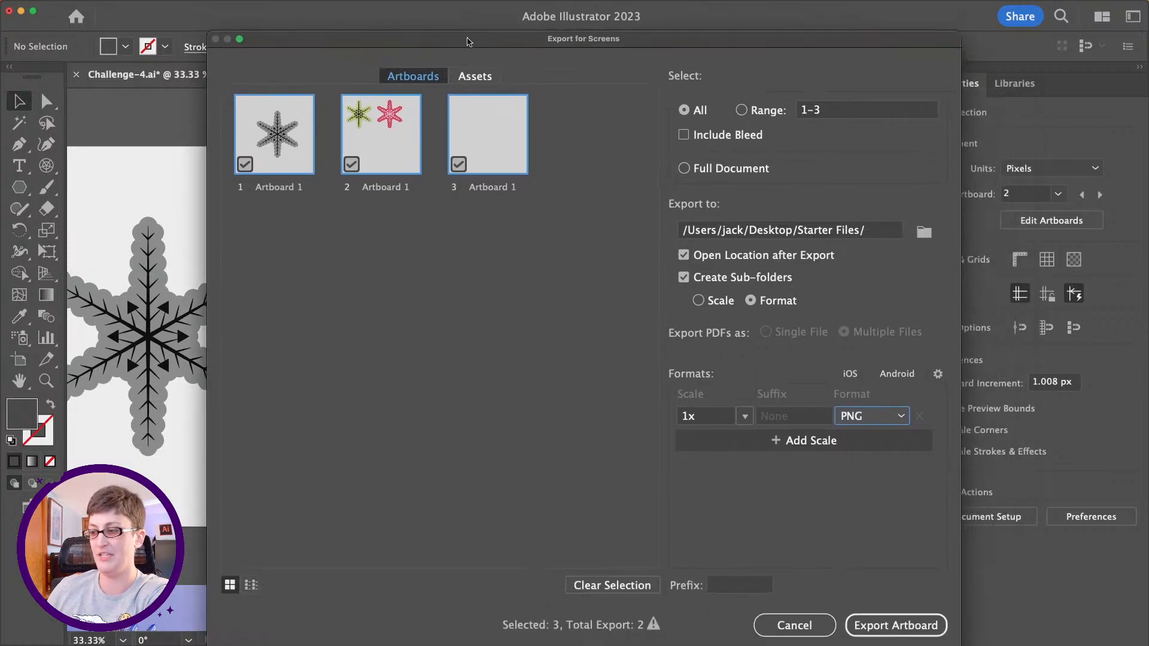
- Exclude artboards 1 and 3, and export only artboard 2 to the Starter Files folder
{"action": "left_click", "coordinate": [245, 164]}
{"action": "left_click", "coordinate": [466, 169]}
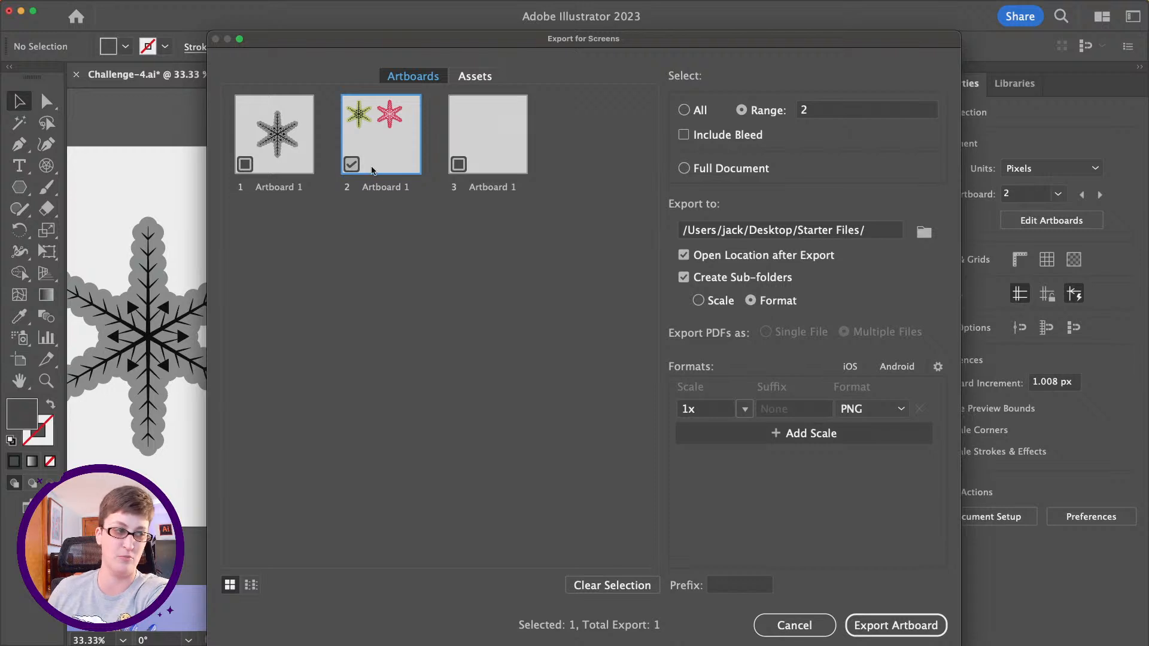
{"action": "left_click", "coordinate": [879, 625]}
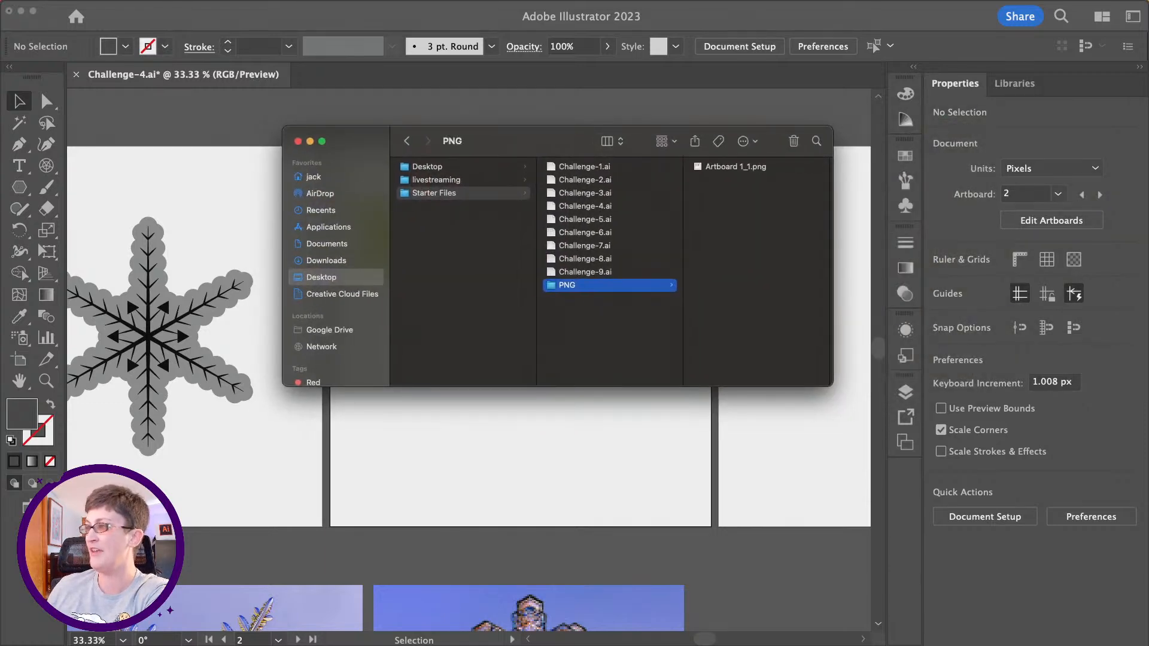
- Bring in the Discord window with the dcc-feedback channel and arrange it beside the exported PNG's Finder window
{"action": "left_click_drag", "start_coordinate": [1146, 157], "coordinate": [356, 164]}
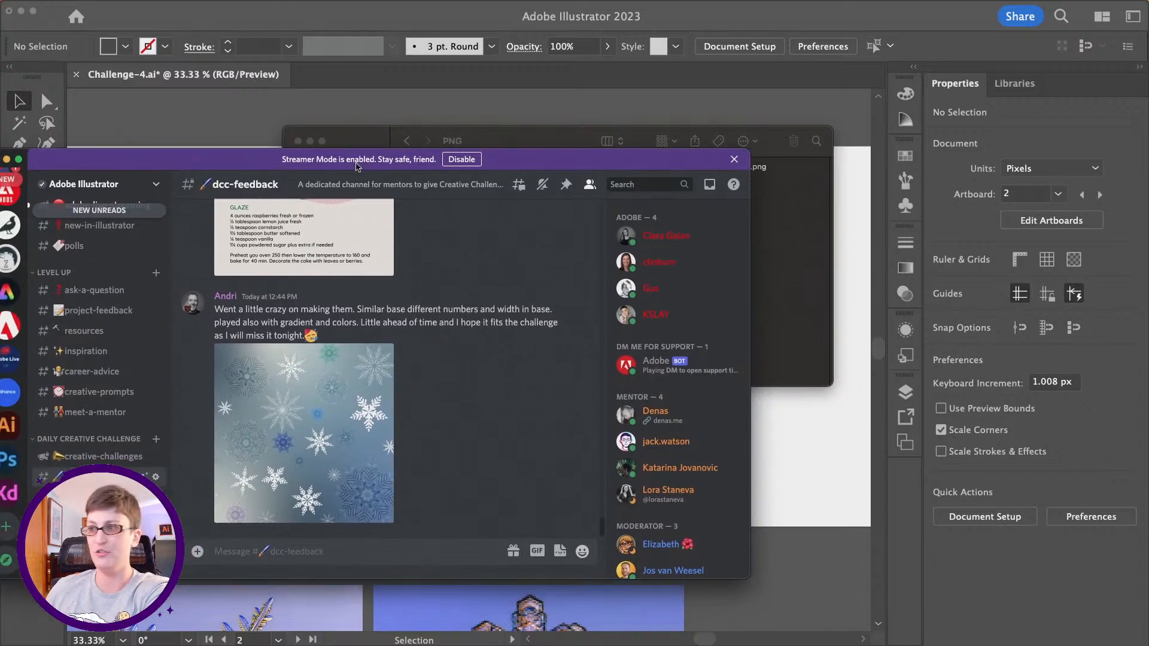
{"action": "left_click_drag", "start_coordinate": [572, 141], "coordinate": [812, 138]}
{"action": "left_click", "coordinate": [294, 160]}
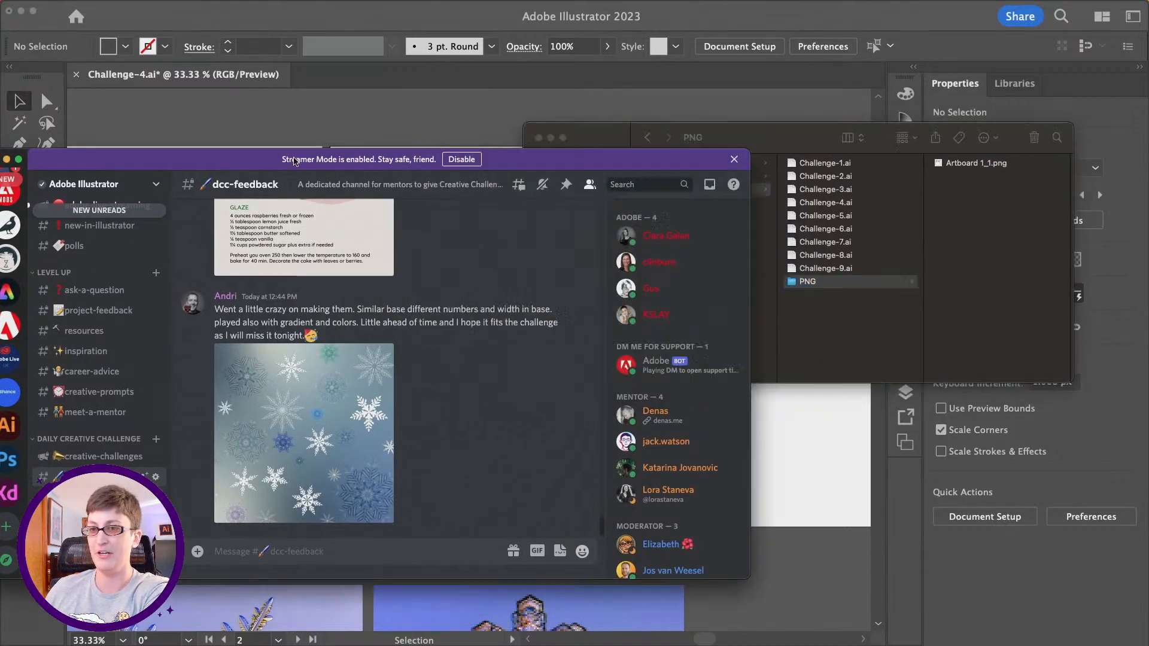
{"action": "left_click_drag", "start_coordinate": [294, 160], "coordinate": [467, 106]}
{"action": "scroll", "coordinate": [281, 359], "scroll_direction": "down", "scroll_amount": 1}
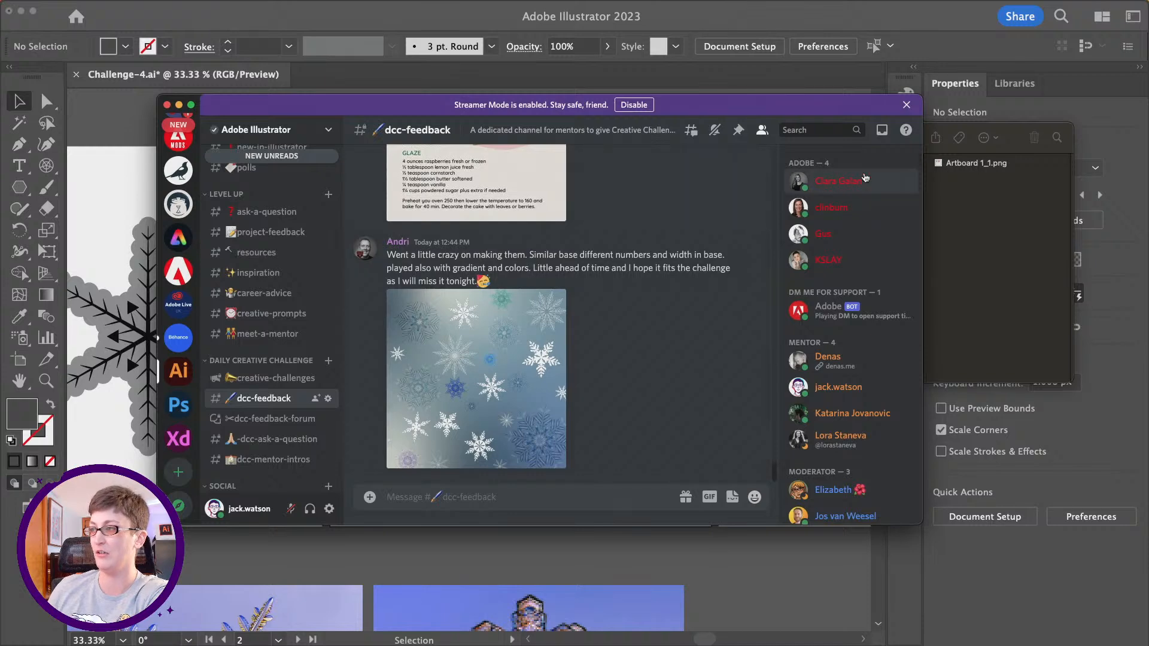
- Post Artboard 1_1.png in the dcc-feedback channel with the message "here's my snowflakes"
{"action": "left_click", "coordinate": [961, 167]}
{"action": "left_click_drag", "start_coordinate": [961, 168], "coordinate": [537, 499]}
{"action": "type", "text": "here's my"}
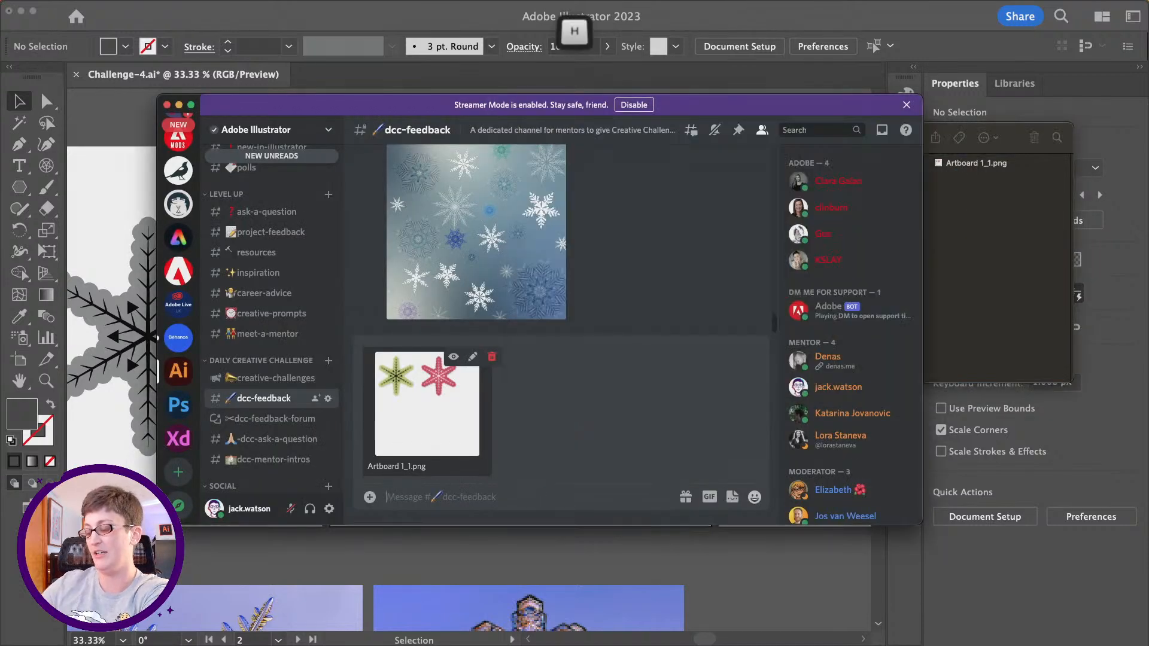
{"action": "type", "text": " snowf"}
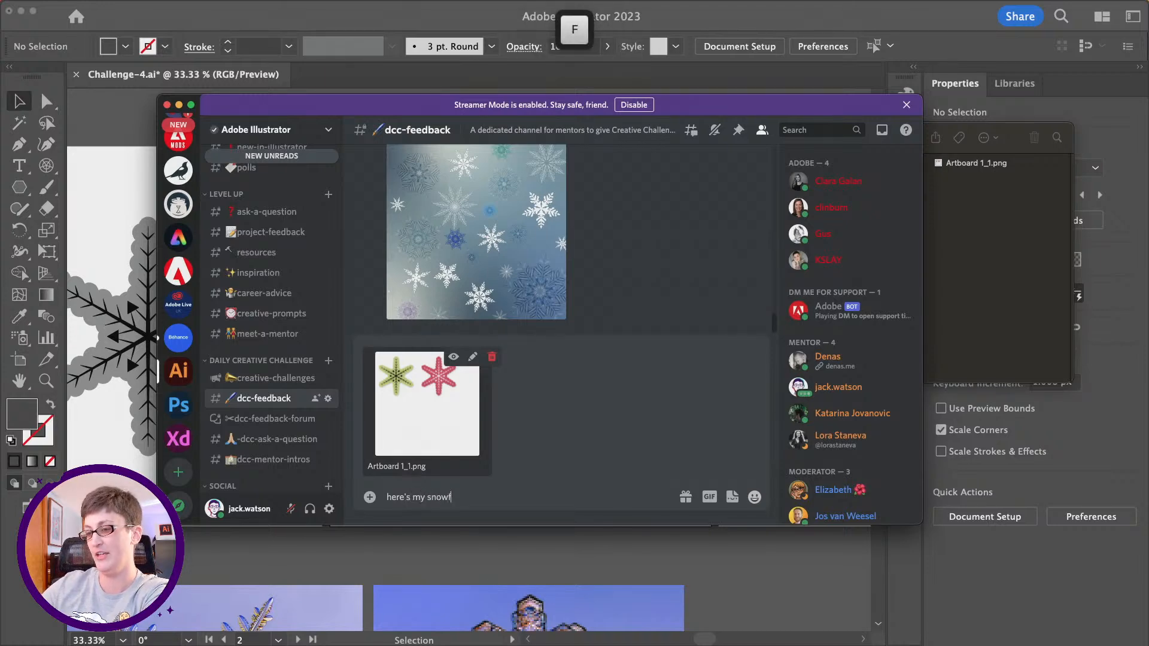
{"action": "type", "text": "lakes"}
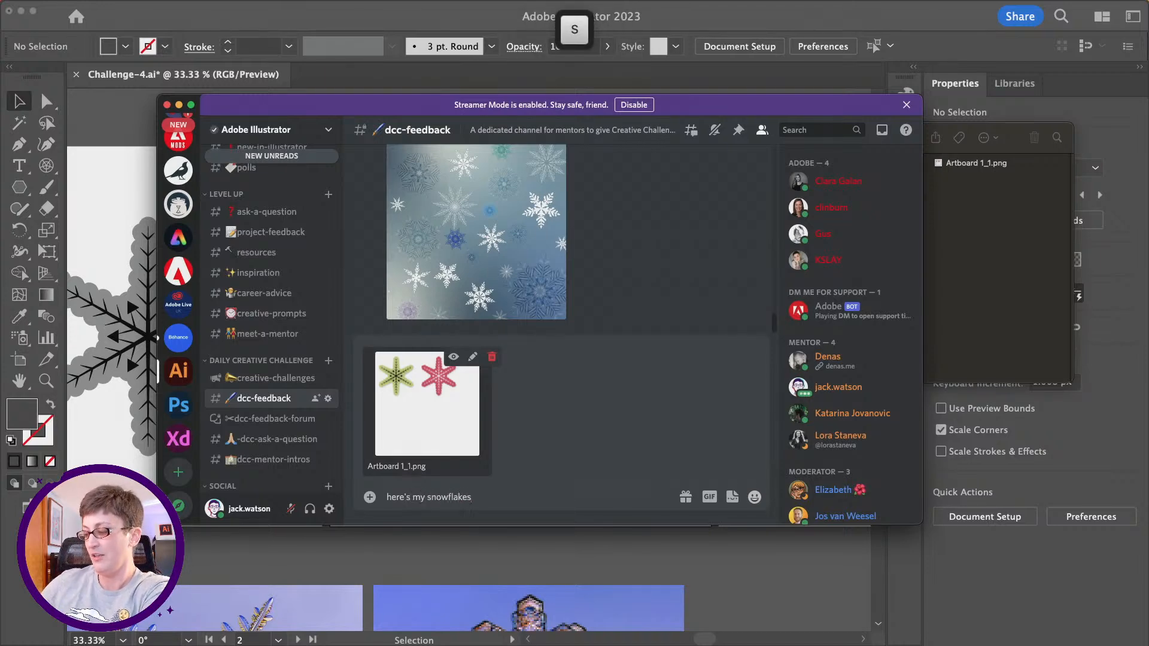
{"action": "key", "text": "Return"}
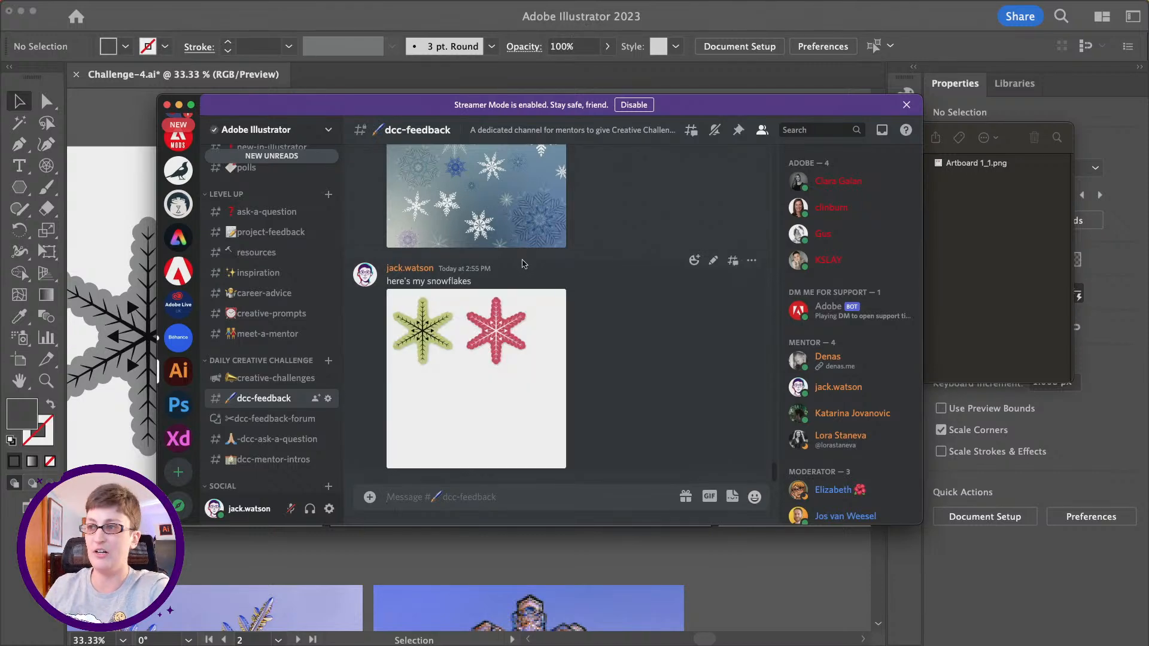
- View the blue snowflake pattern posted in the channel enlarged, close it, and move the Discord window off the screen
{"action": "scroll", "coordinate": [495, 270], "scroll_direction": "up", "scroll_amount": 2}
{"action": "left_click", "coordinate": [491, 254]}
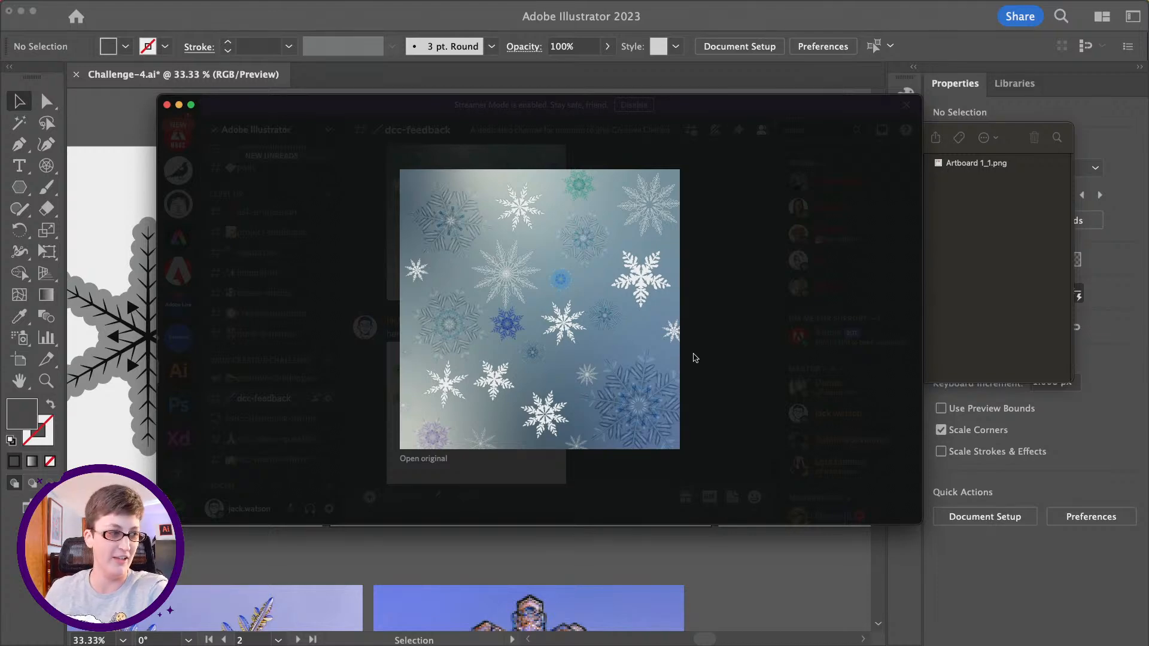
{"action": "left_click", "coordinate": [729, 217]}
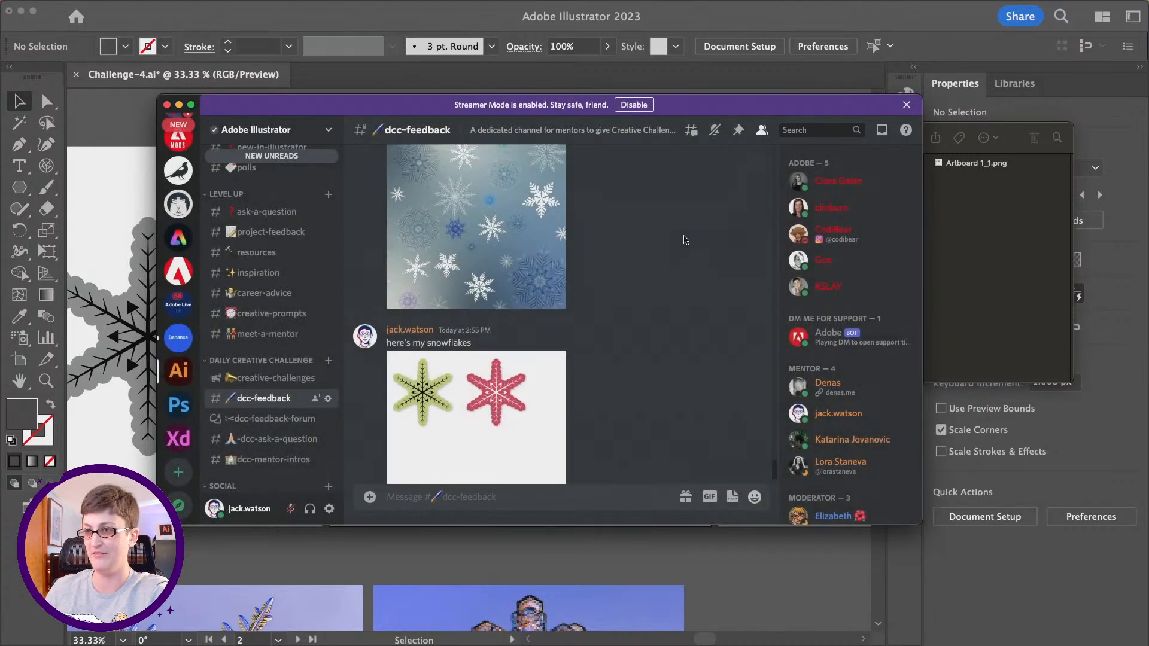
{"action": "left_click_drag", "start_coordinate": [356, 106], "coordinate": [1148, 36]}
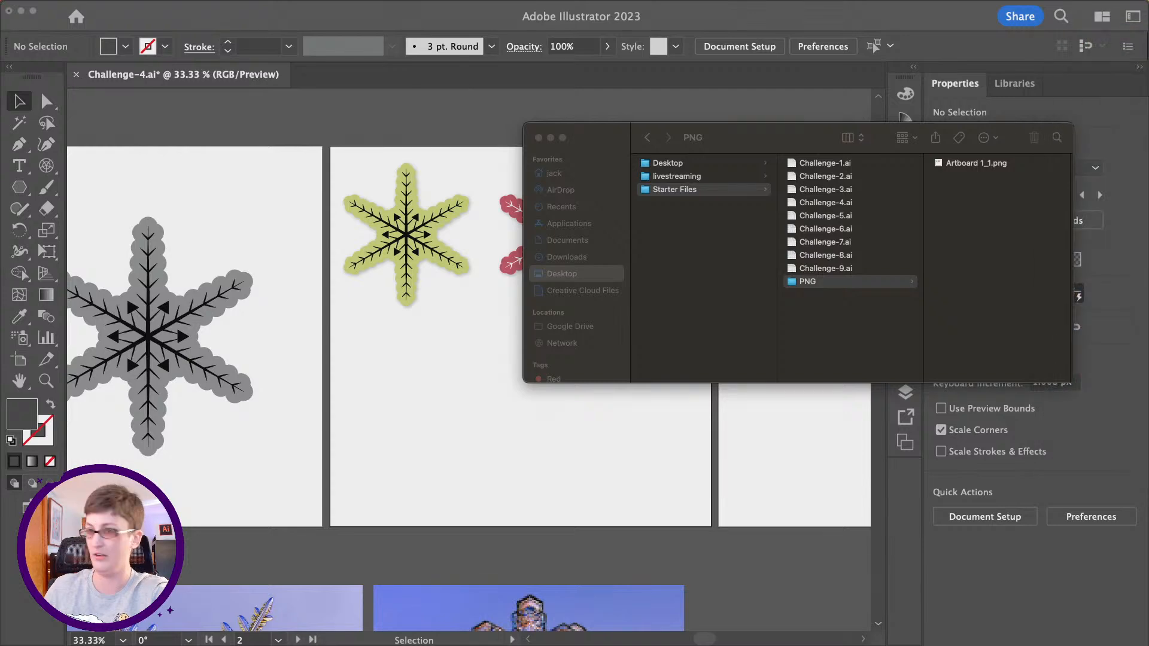